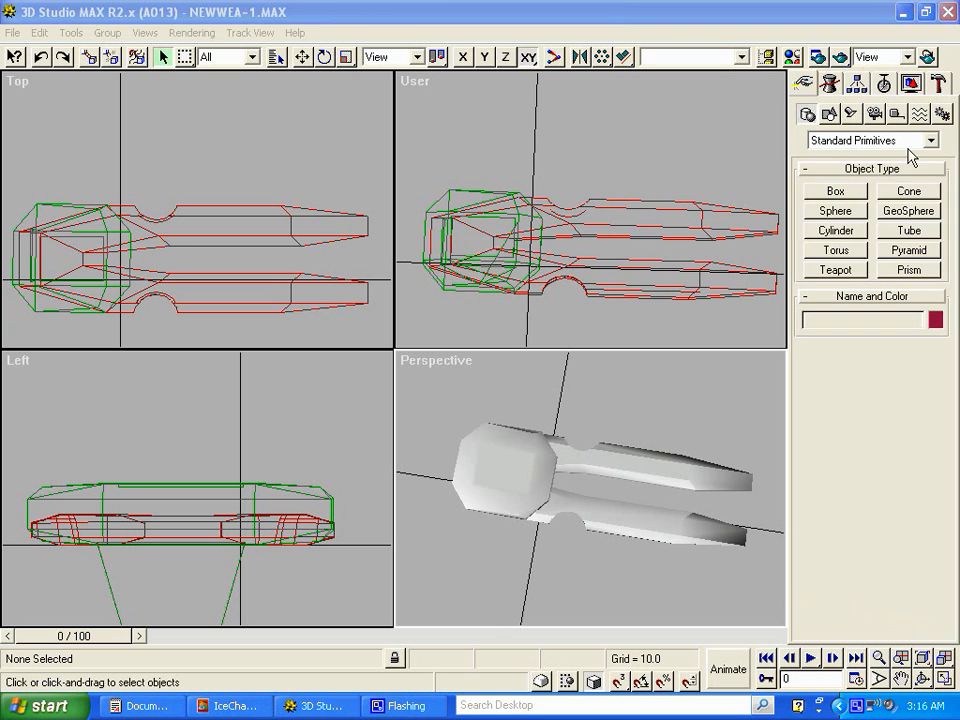
{"action": "left_click", "coordinate": [908, 141]}
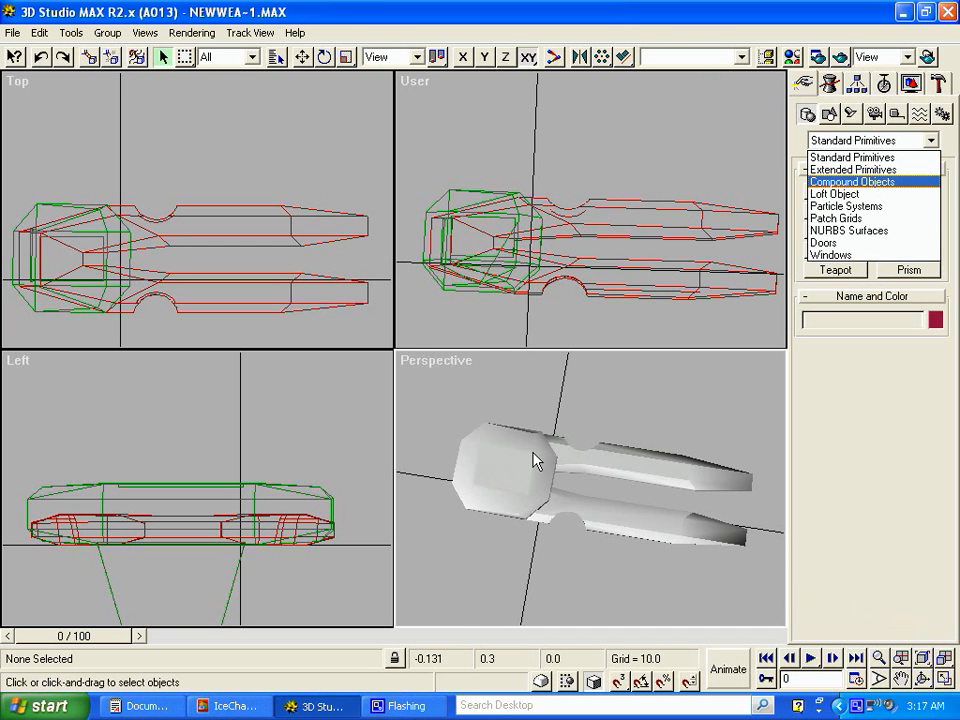
{"action": "left_click", "coordinate": [594, 584]}
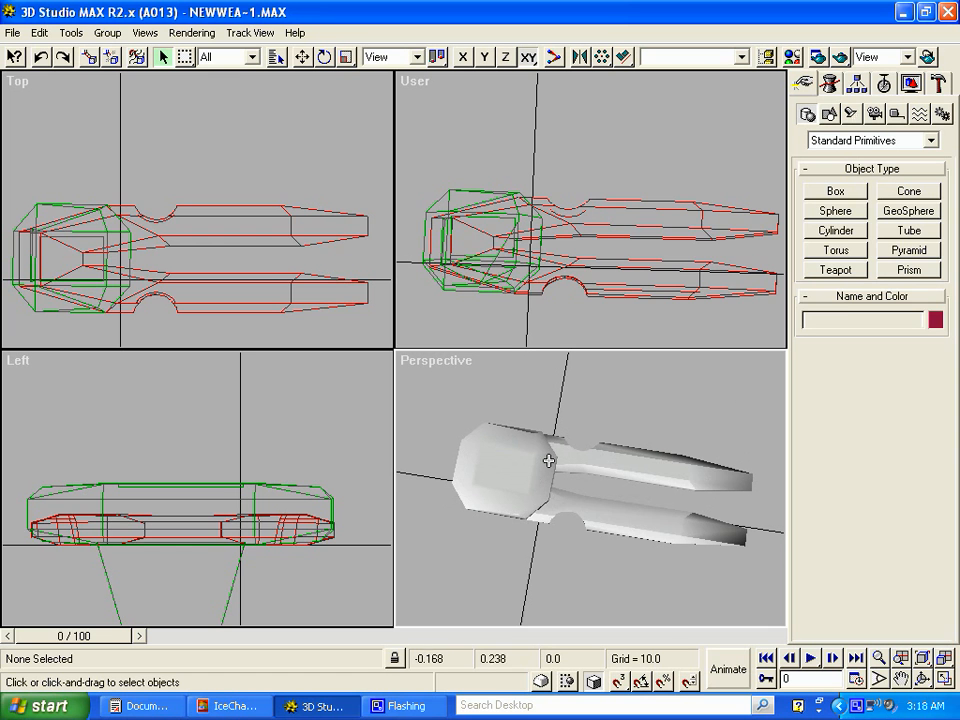
Select the long two-pronged object Sphere02 and hide it so only the octagonal block stays in the scene
{"action": "left_click", "coordinate": [604, 463]}
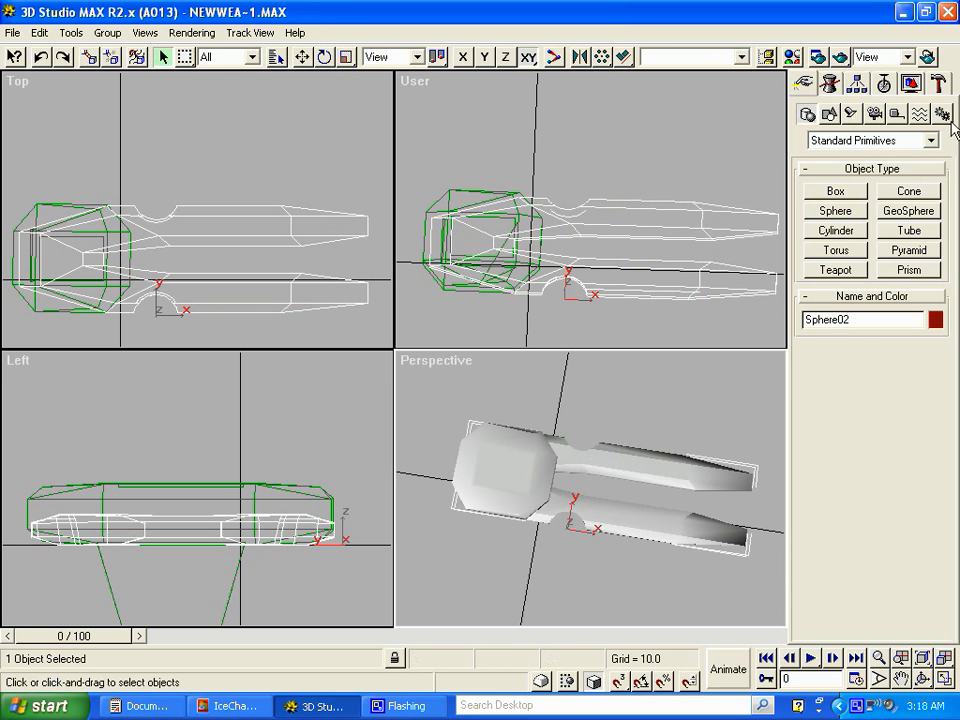
{"action": "left_click", "coordinate": [910, 83]}
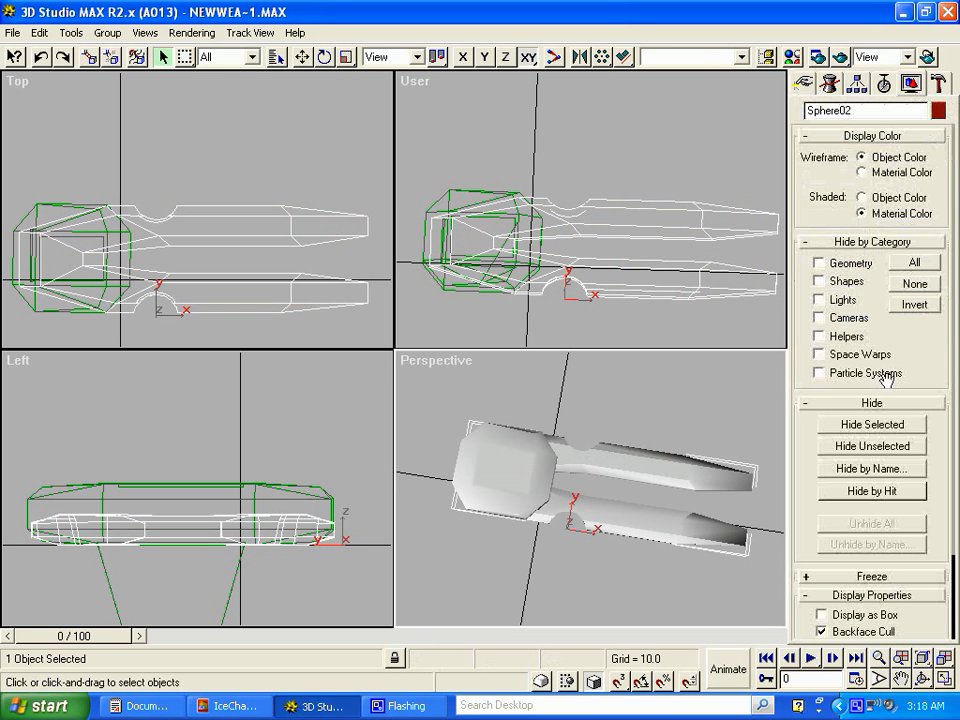
{"action": "left_click", "coordinate": [870, 424]}
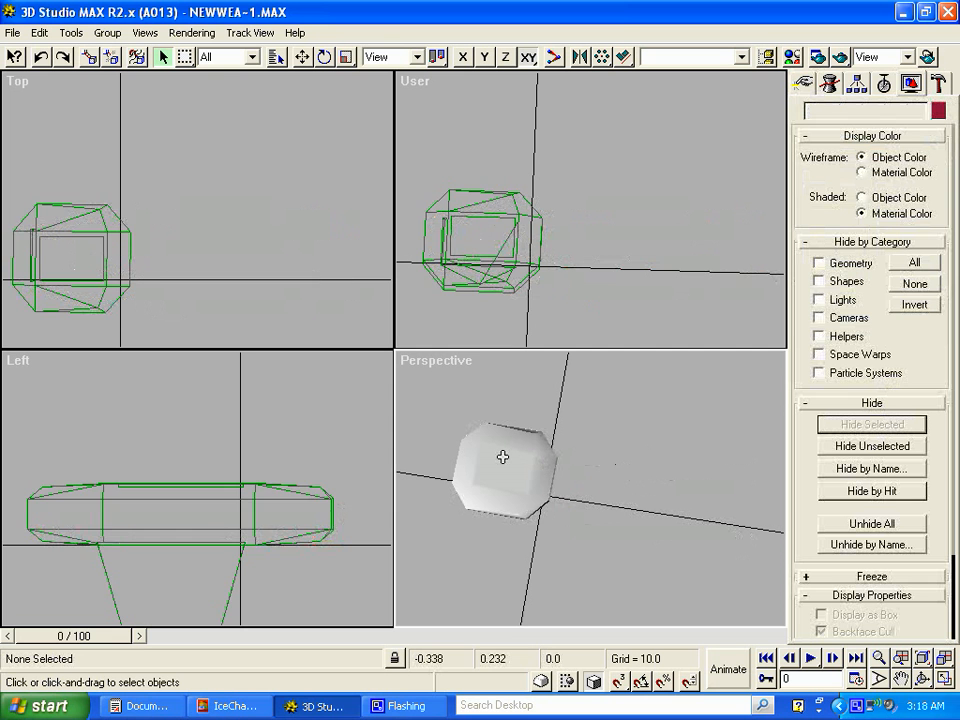
Select the octagonal block Box01 and move it in the User view so it sits centred near the world origin
{"action": "left_click", "coordinate": [503, 457]}
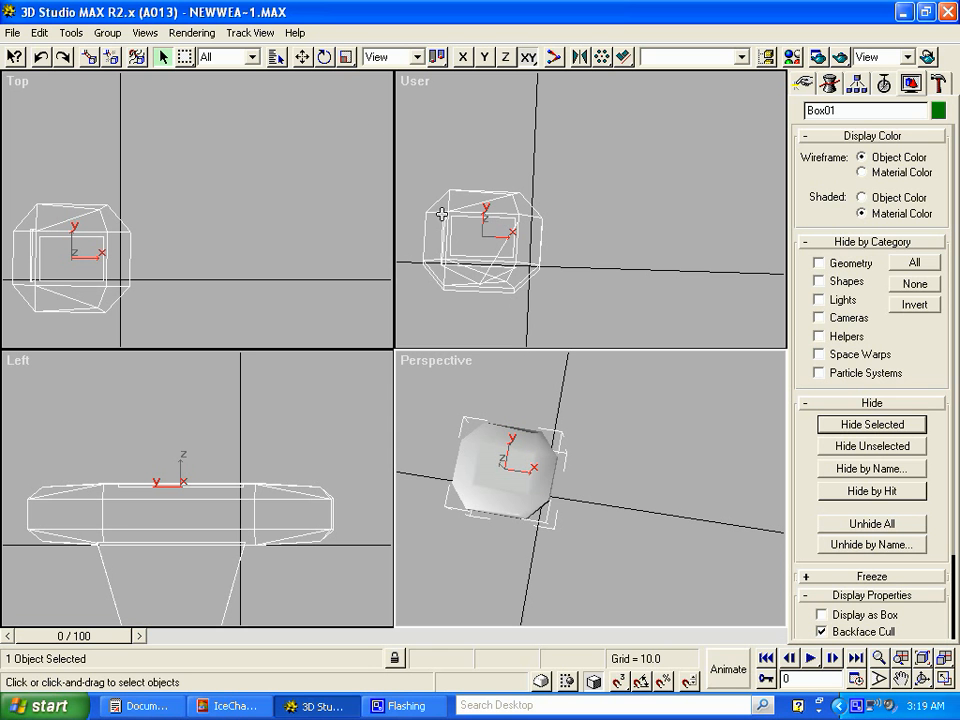
{"action": "left_click", "coordinate": [303, 58]}
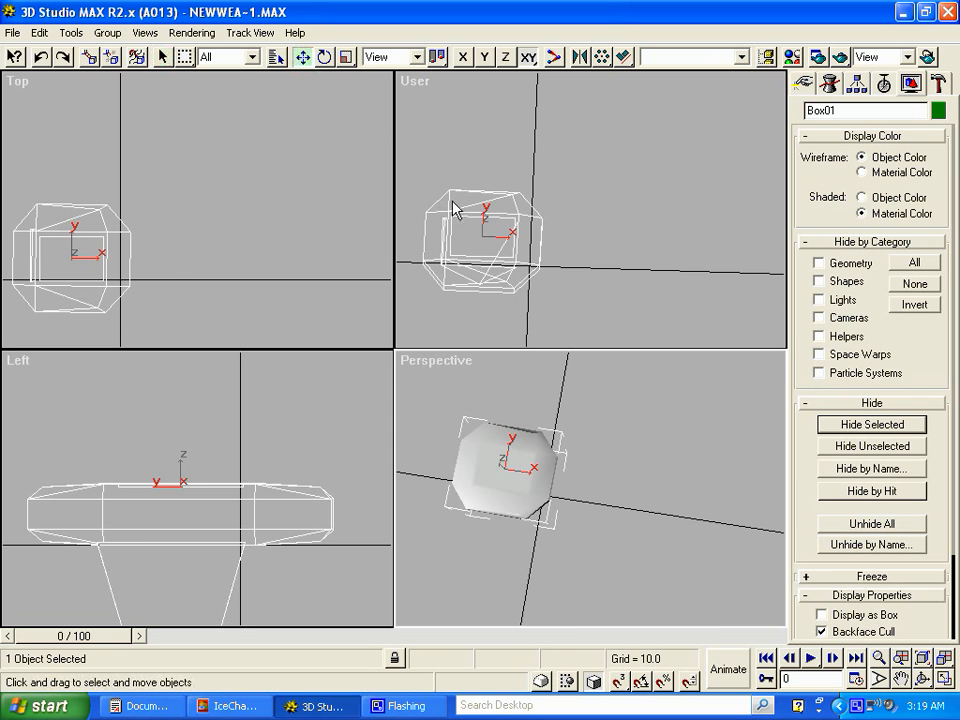
{"action": "left_click_drag", "start_coordinate": [489, 257], "coordinate": [537, 292]}
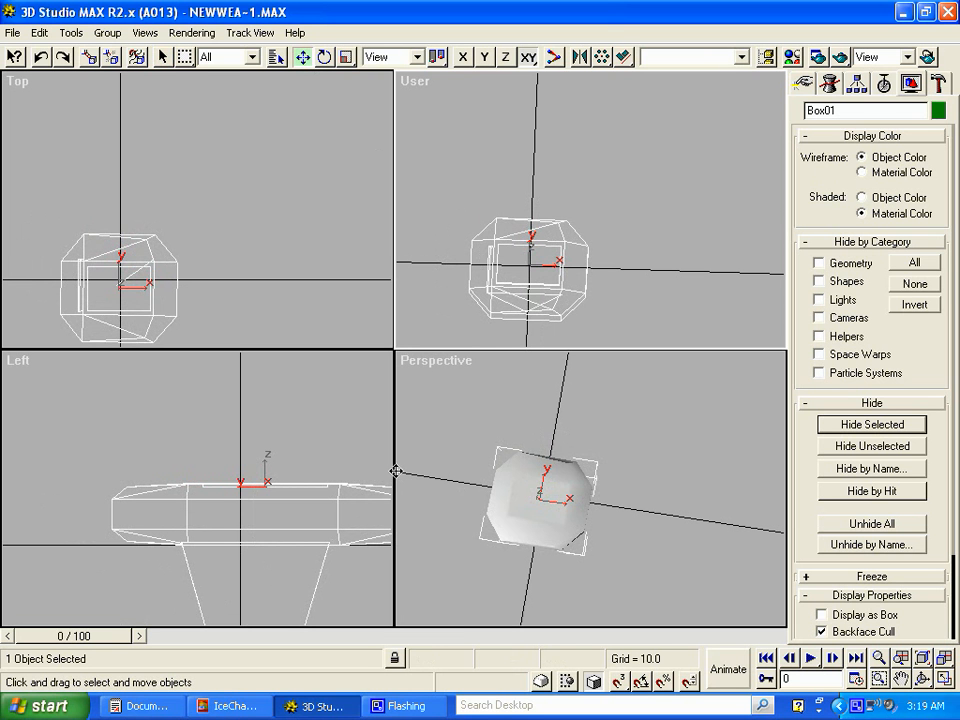
{"action": "mouse_move", "coordinate": [520, 300]}
{"action": "left_mouse_down"}
{"action": "mouse_move", "coordinate": [531, 276]}
{"action": "mouse_move", "coordinate": [526, 304]}
{"action": "left_mouse_up"}
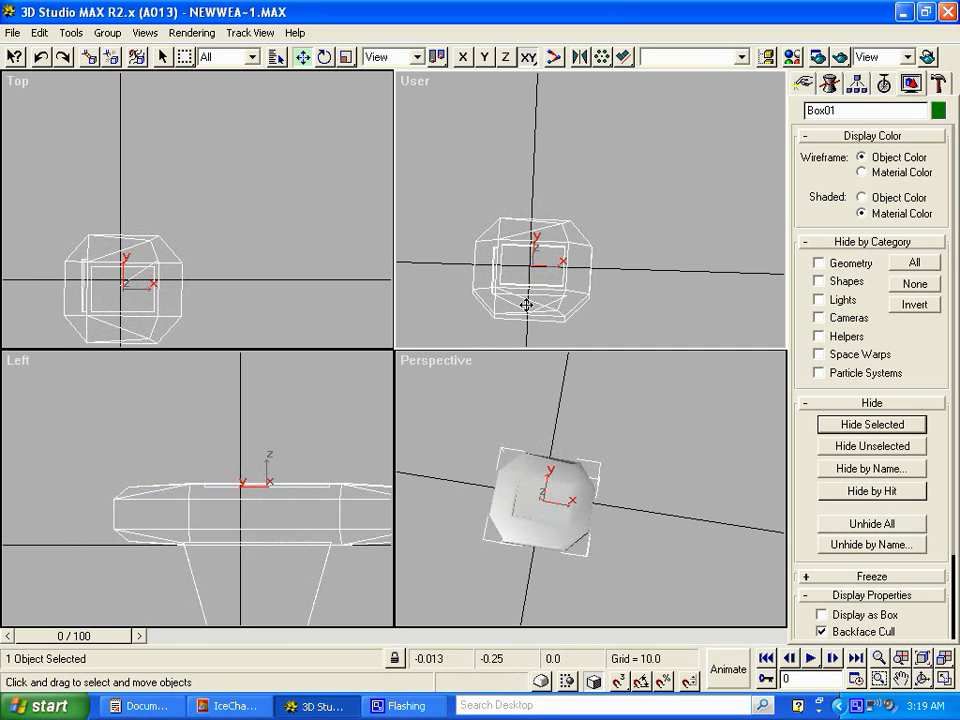
{"action": "left_click_drag", "start_coordinate": [526, 304], "coordinate": [524, 307]}
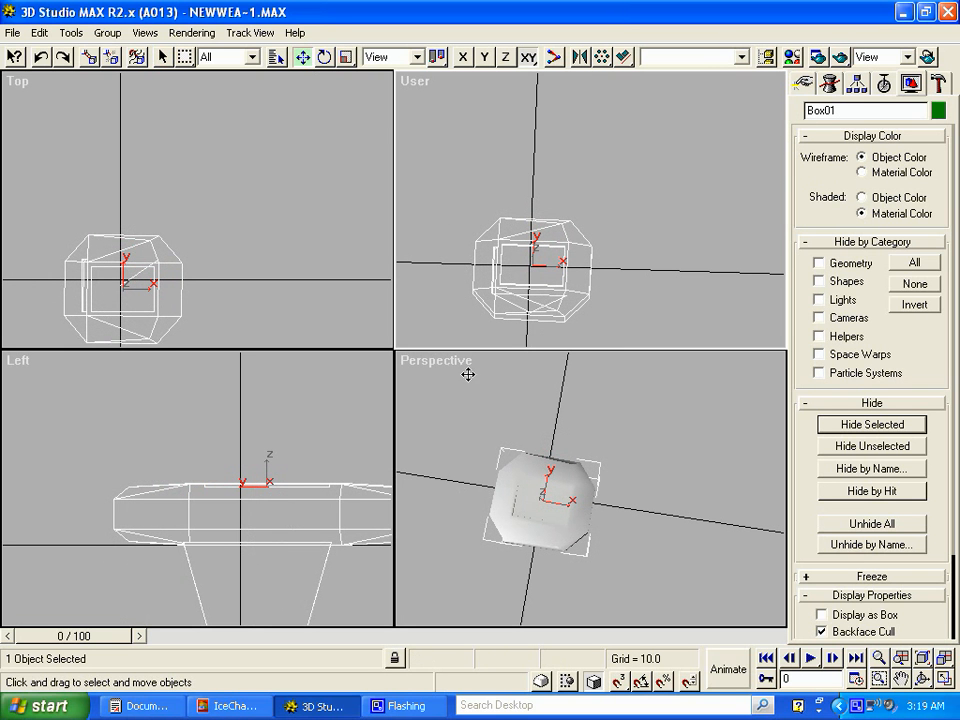
Apply an Edit Mesh modifier to Box01 and set its sub-object level to Face with polygon selection
{"action": "left_click", "coordinate": [832, 85]}
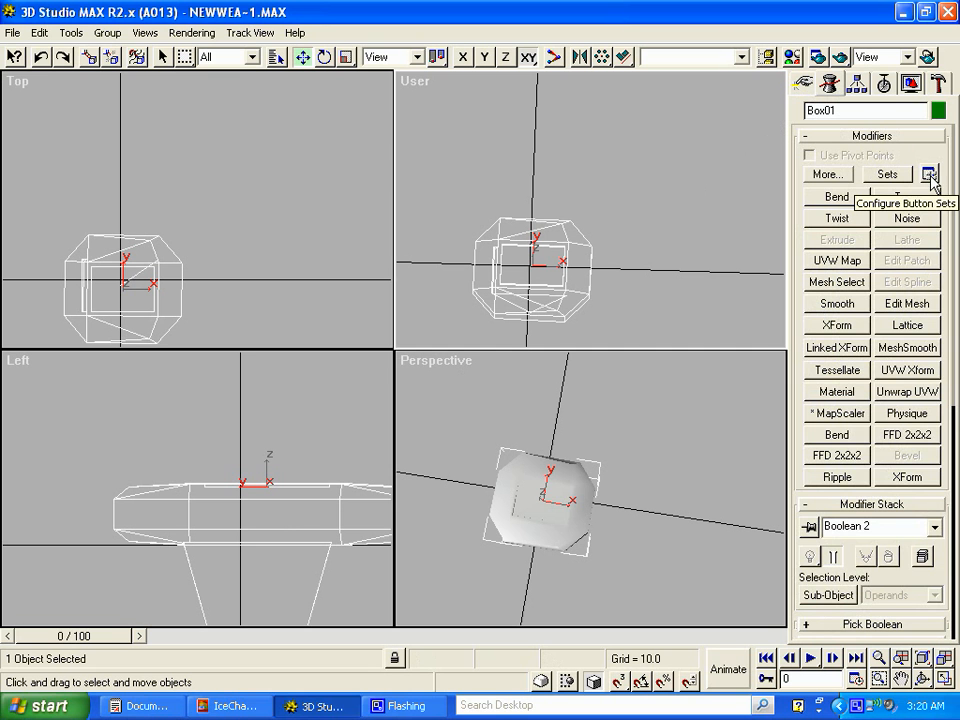
{"action": "left_click", "coordinate": [910, 305]}
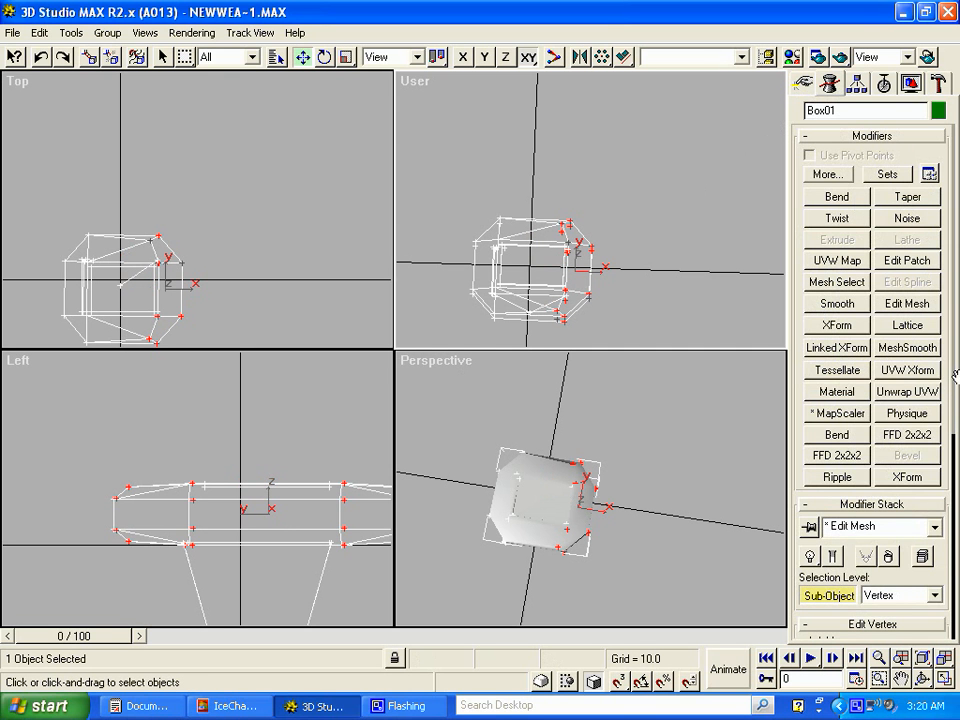
{"action": "left_click_drag", "start_coordinate": [948, 388], "coordinate": [946, 172]}
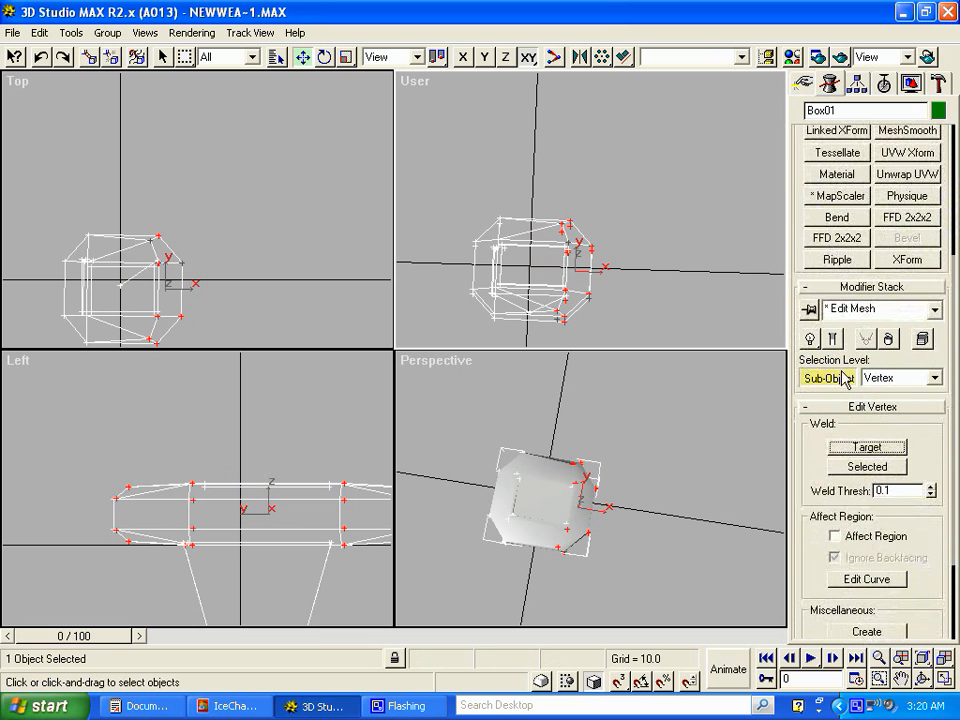
{"action": "left_click", "coordinate": [934, 379]}
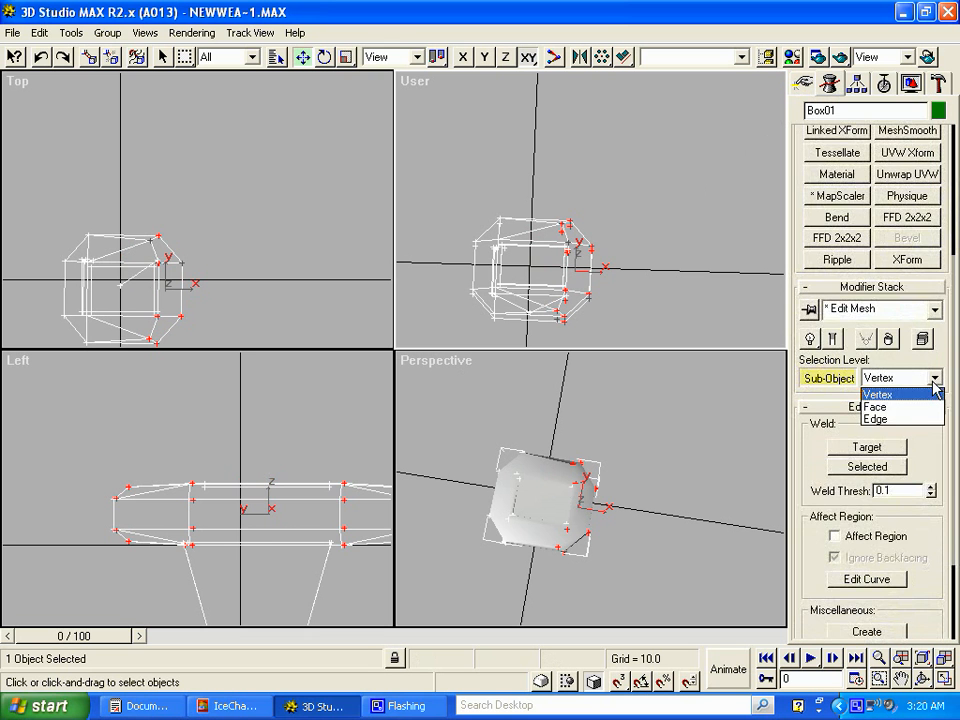
{"action": "left_click", "coordinate": [905, 407]}
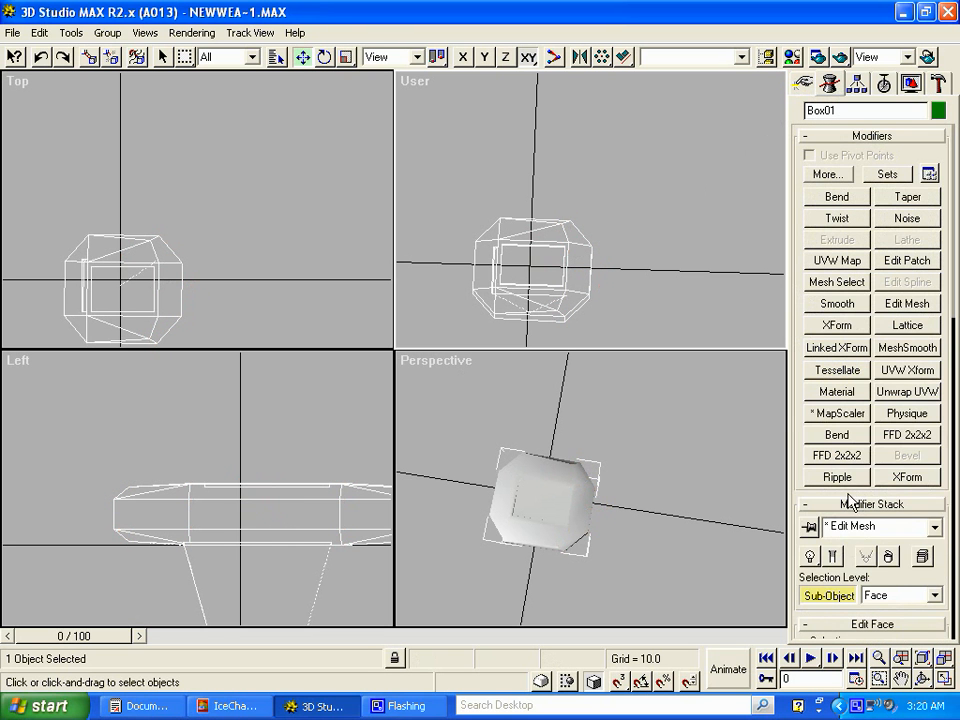
{"action": "left_click_drag", "start_coordinate": [944, 491], "coordinate": [926, 242]}
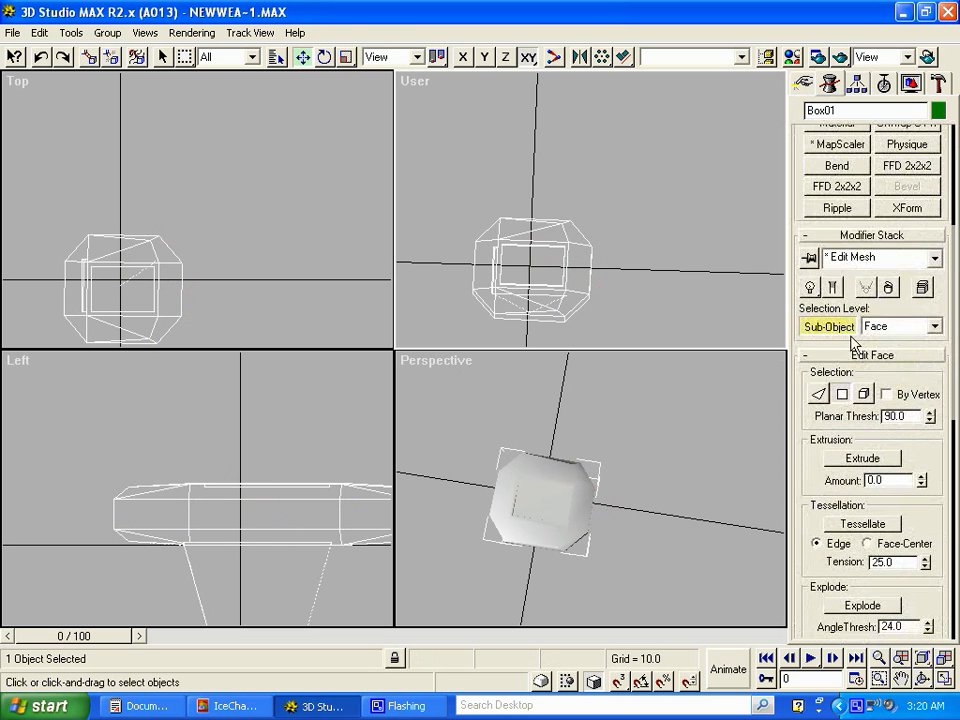
{"action": "left_click", "coordinate": [819, 394]}
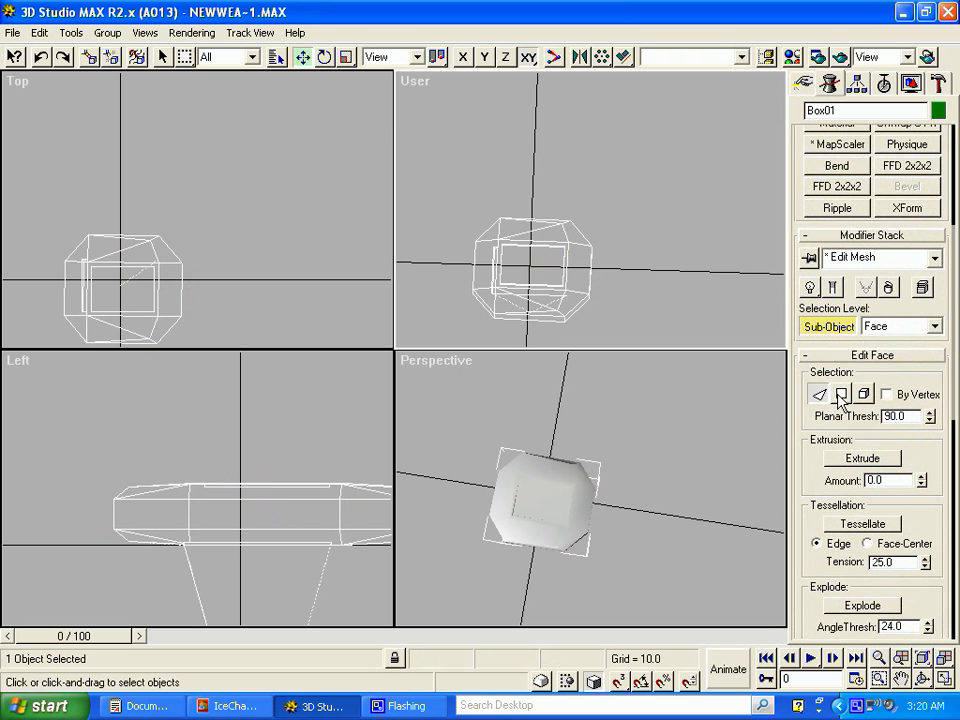
{"action": "left_click", "coordinate": [842, 396]}
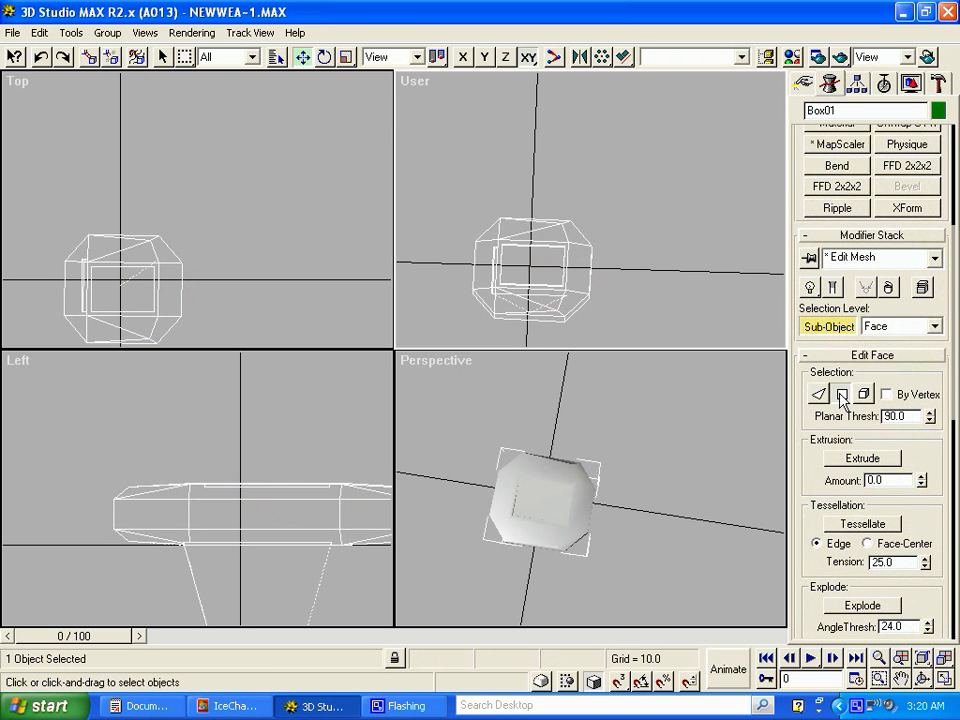
Select the sloped polygons around the upper rim of Box01 together in the User and Top views
{"action": "left_click", "coordinate": [542, 239]}
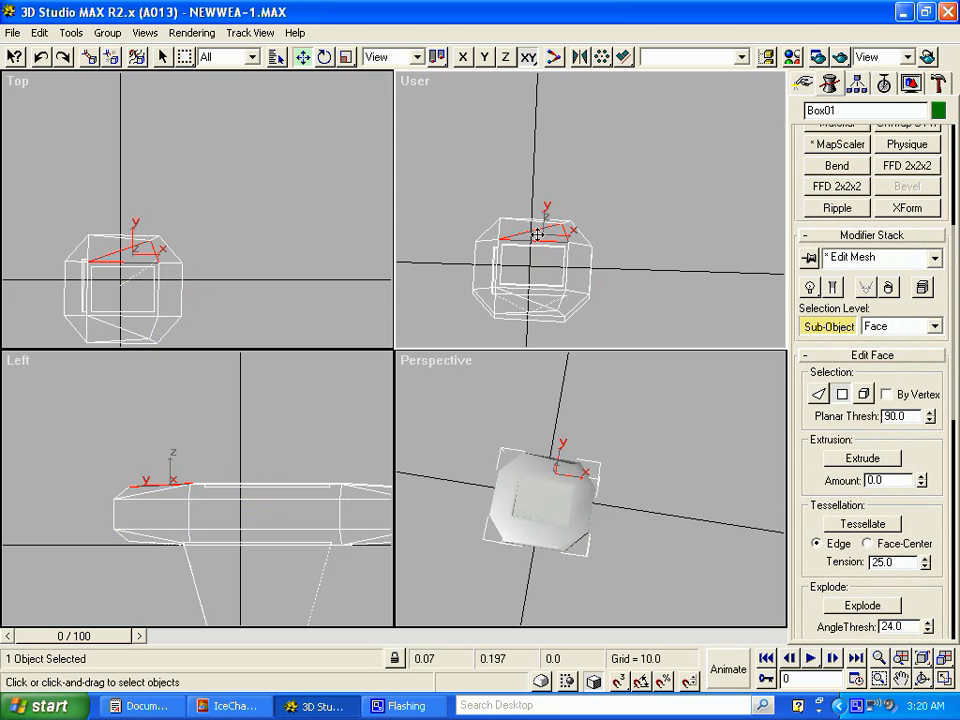
{"action": "left_click_drag", "start_coordinate": [538, 234], "coordinate": [571, 303]}
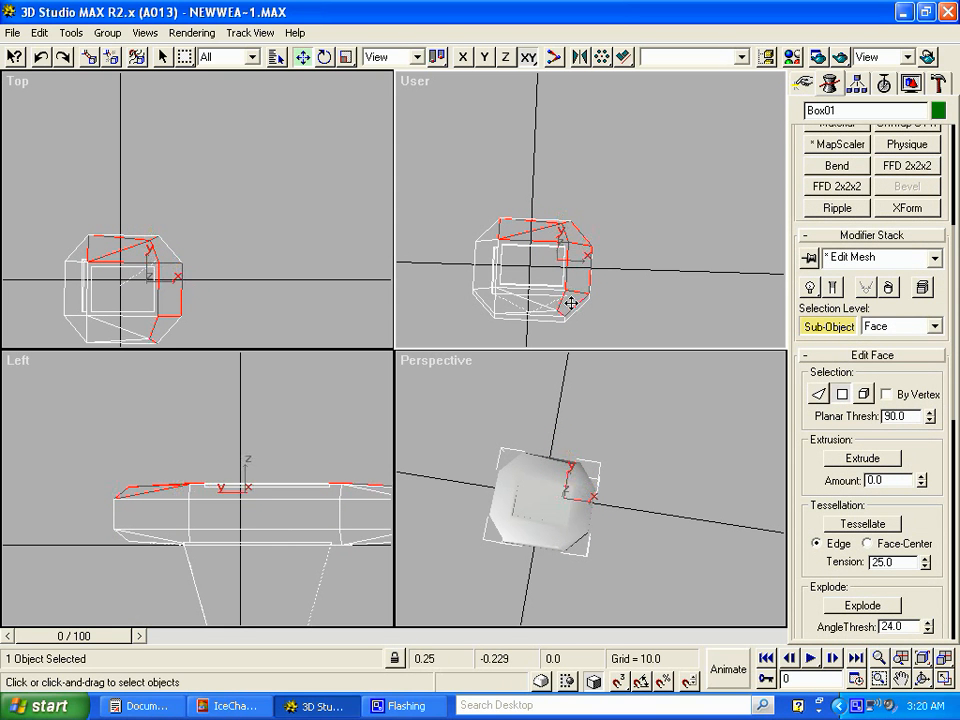
{"action": "left_click_drag", "start_coordinate": [77, 287], "coordinate": [156, 336]}
{"action": "left_click", "coordinate": [160, 292]}
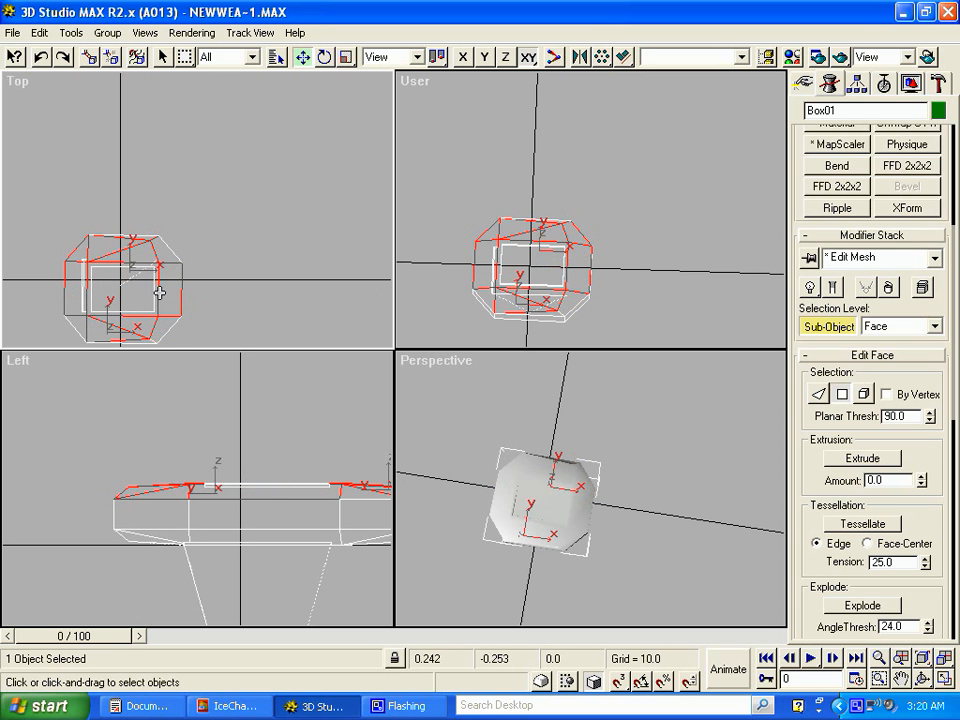
{"action": "left_click", "coordinate": [162, 255], "text": "ctrl"}
{"action": "left_click", "coordinate": [162, 255]}
{"action": "left_click", "coordinate": [568, 300]}
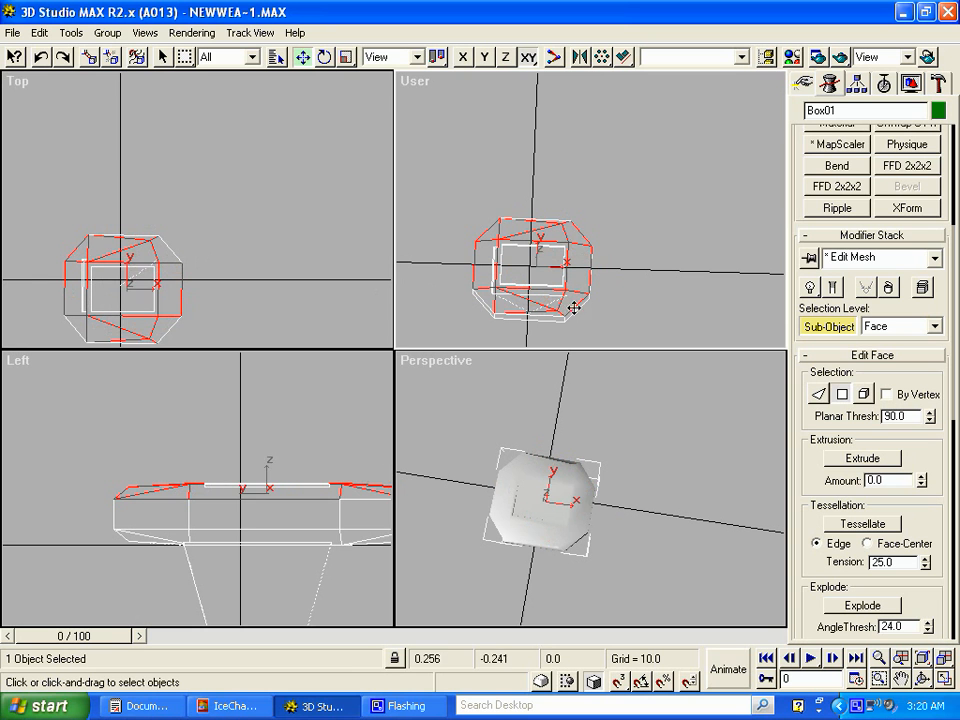
Add the front bevel polygons and the top centre polygon of Box01 to the face selection in the User view
{"action": "left_click", "coordinate": [575, 312], "text": "ctrl"}
{"action": "left_click", "coordinate": [553, 319], "text": "ctrl"}
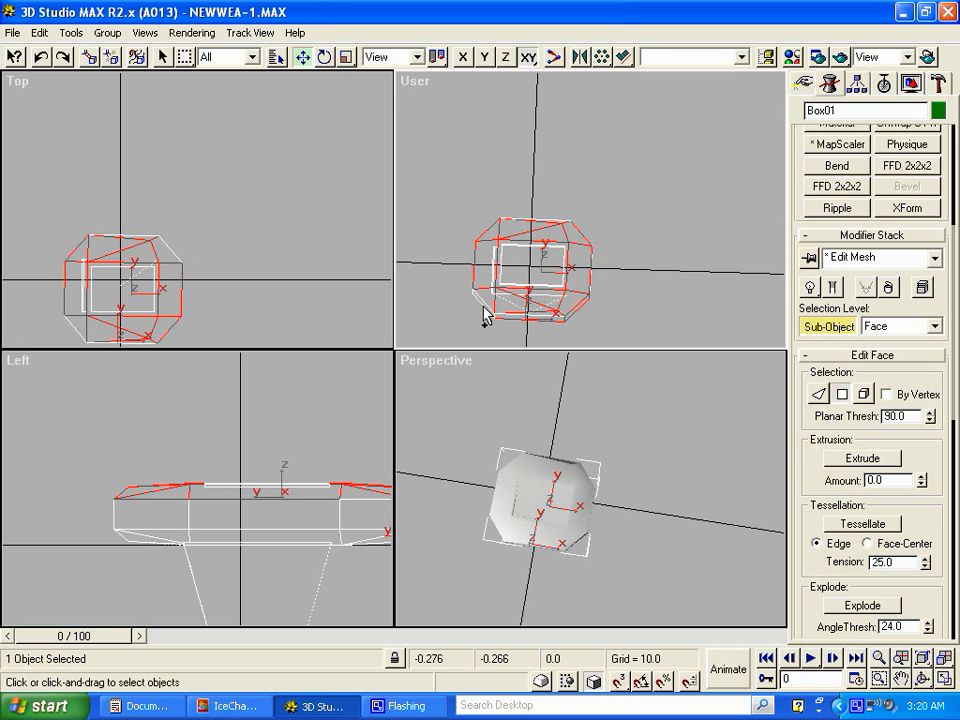
{"action": "left_click", "coordinate": [483, 304], "text": "ctrl"}
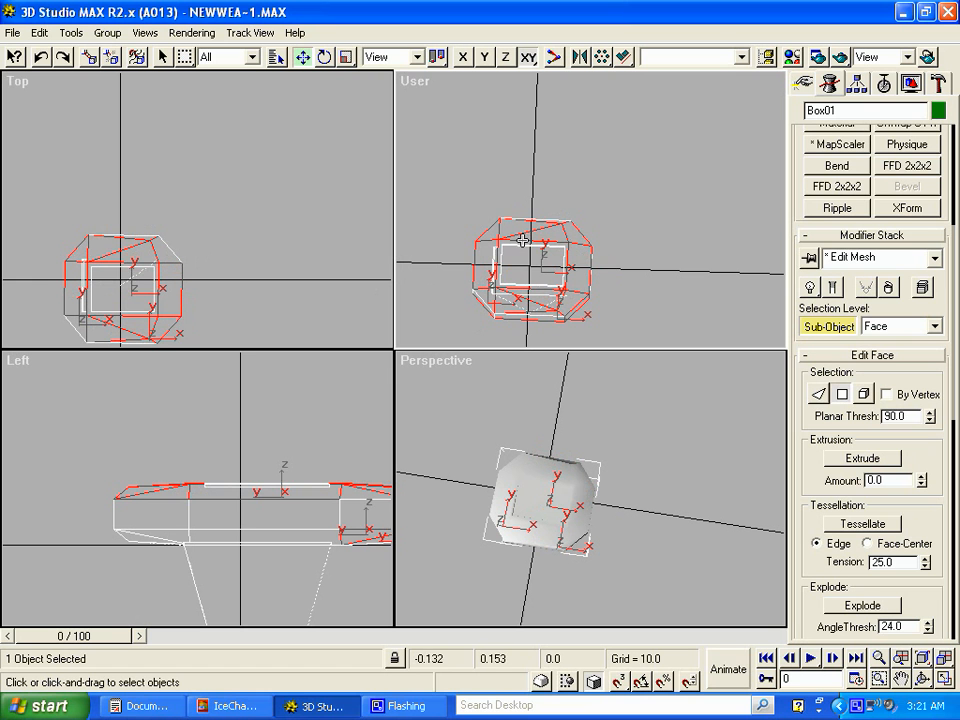
{"action": "left_click", "coordinate": [543, 264], "text": "ctrl"}
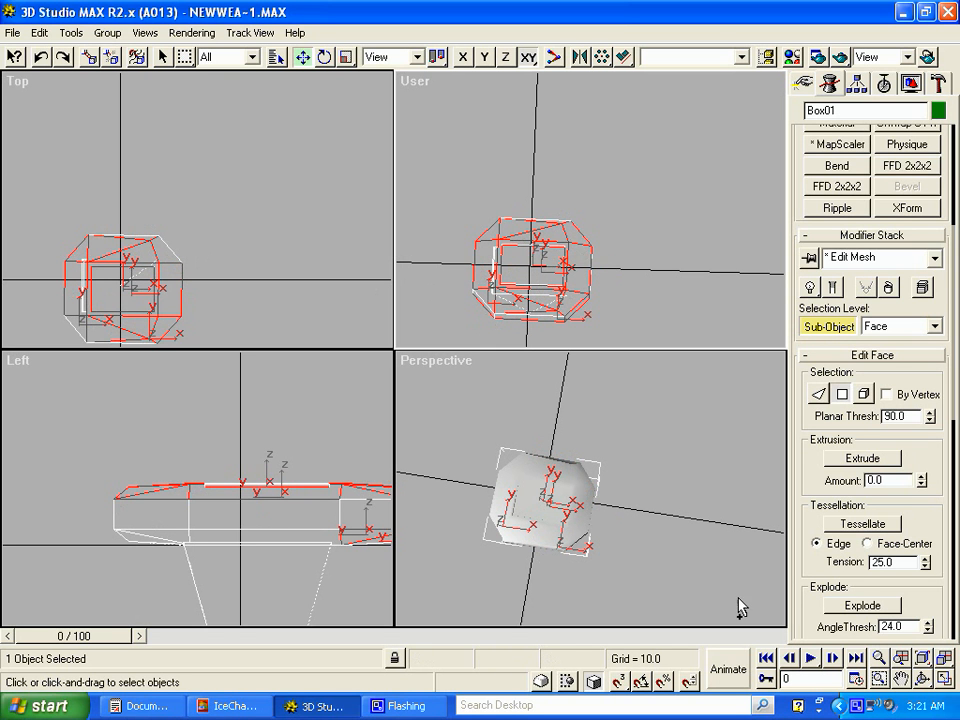
Bring the whole block into the Left view and adjust the selected side polygons at its front end
{"action": "left_click", "coordinate": [899, 680]}
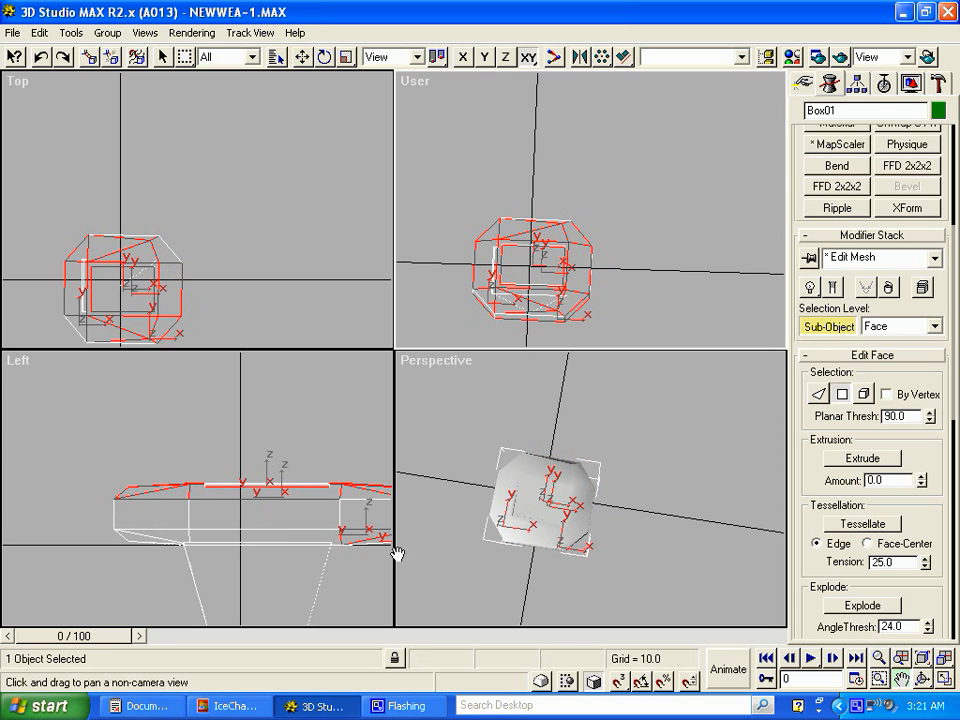
{"action": "left_click_drag", "start_coordinate": [396, 553], "coordinate": [288, 518]}
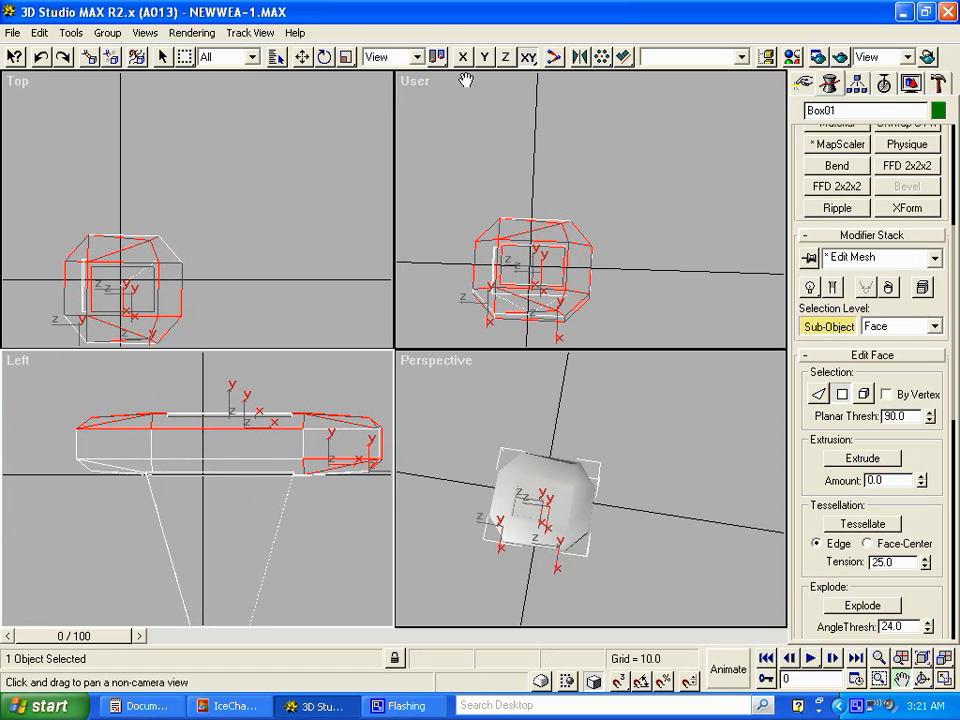
{"action": "left_click", "coordinate": [161, 57]}
{"action": "left_click", "coordinate": [310, 468]}
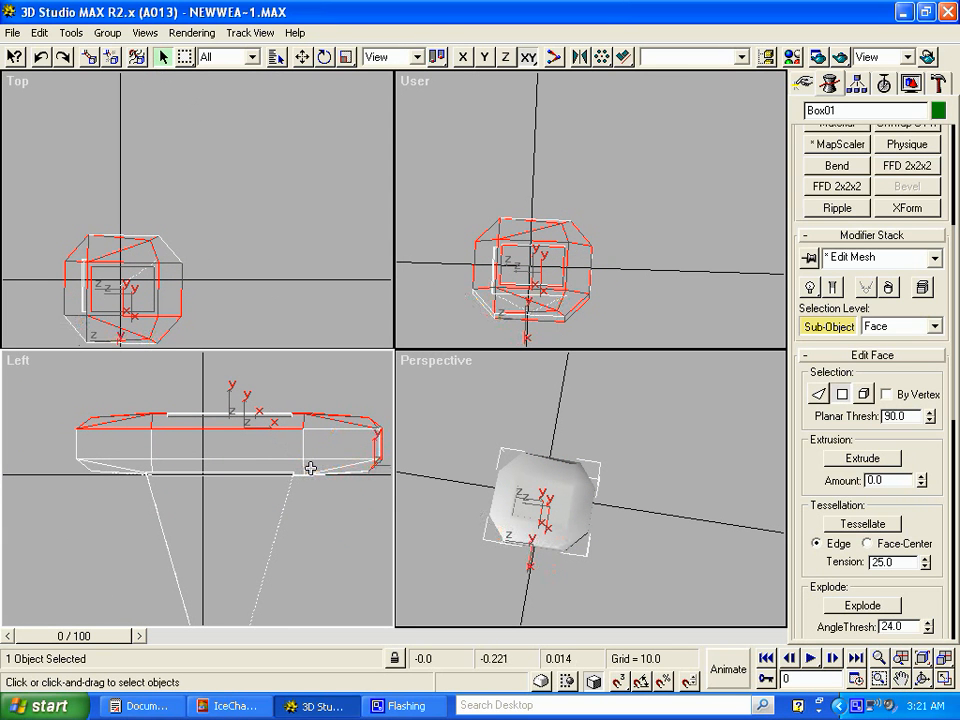
{"action": "left_click", "coordinate": [375, 460]}
{"action": "left_click", "coordinate": [358, 485]}
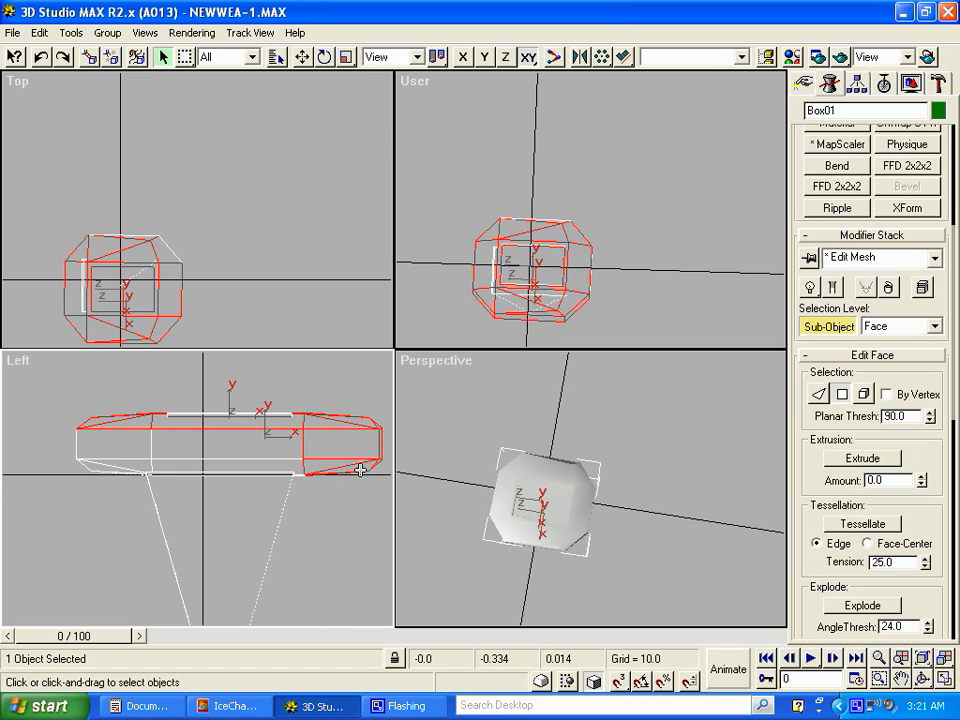
{"action": "left_click", "coordinate": [359, 470], "text": "ctrl"}
{"action": "left_click", "coordinate": [360, 452], "text": "alt"}
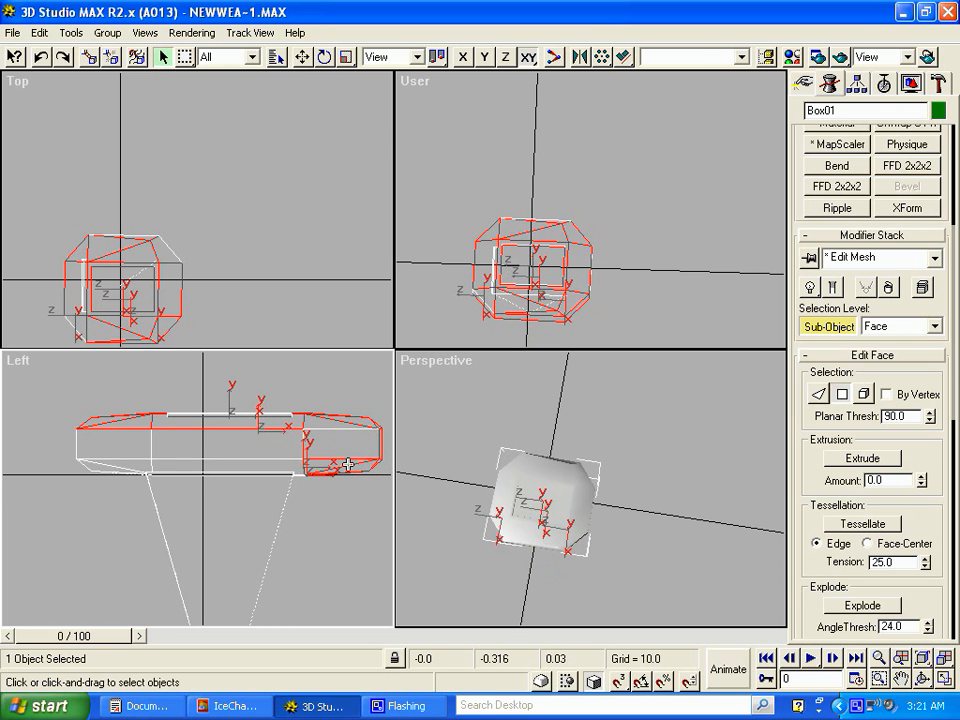
{"action": "left_click", "coordinate": [347, 464], "text": "alt"}
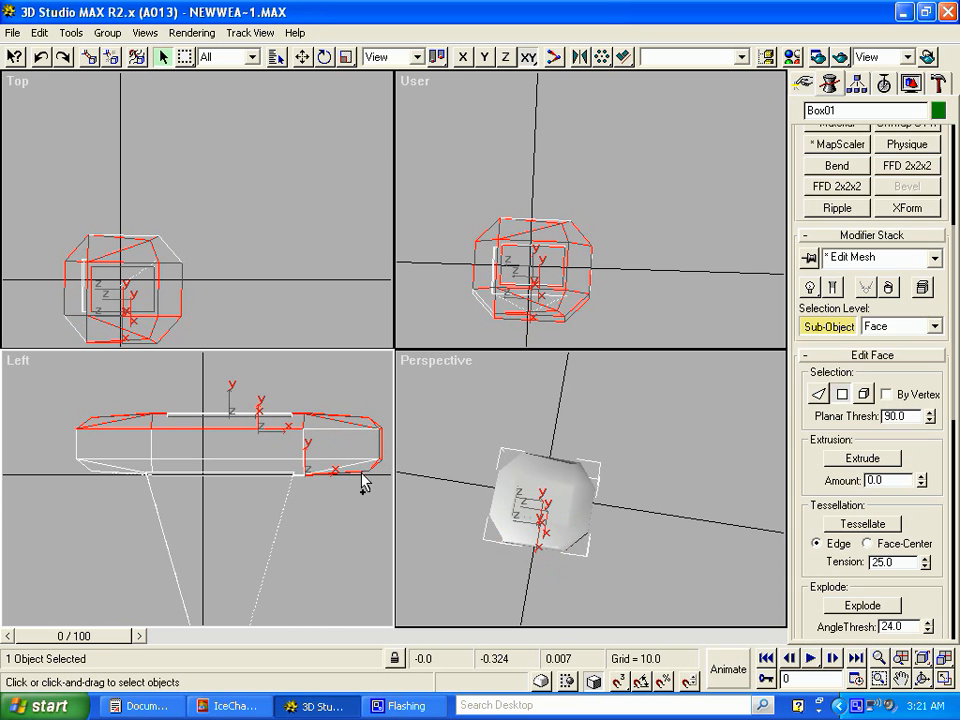
{"action": "left_click", "coordinate": [361, 469], "text": "ctrl"}
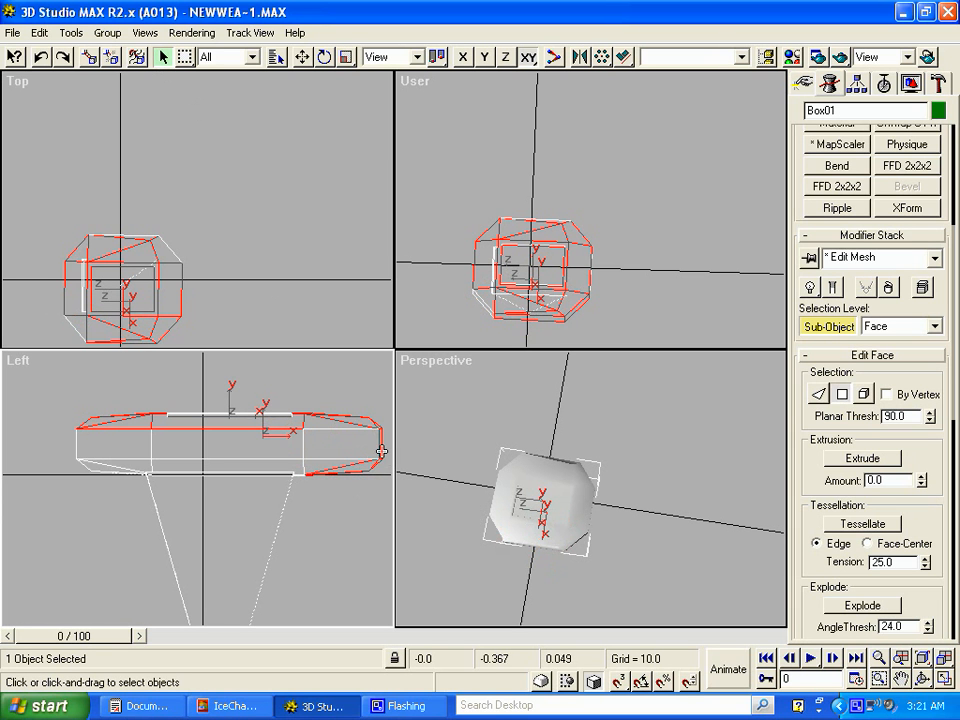
{"action": "left_click", "coordinate": [381, 452], "text": "ctrl"}
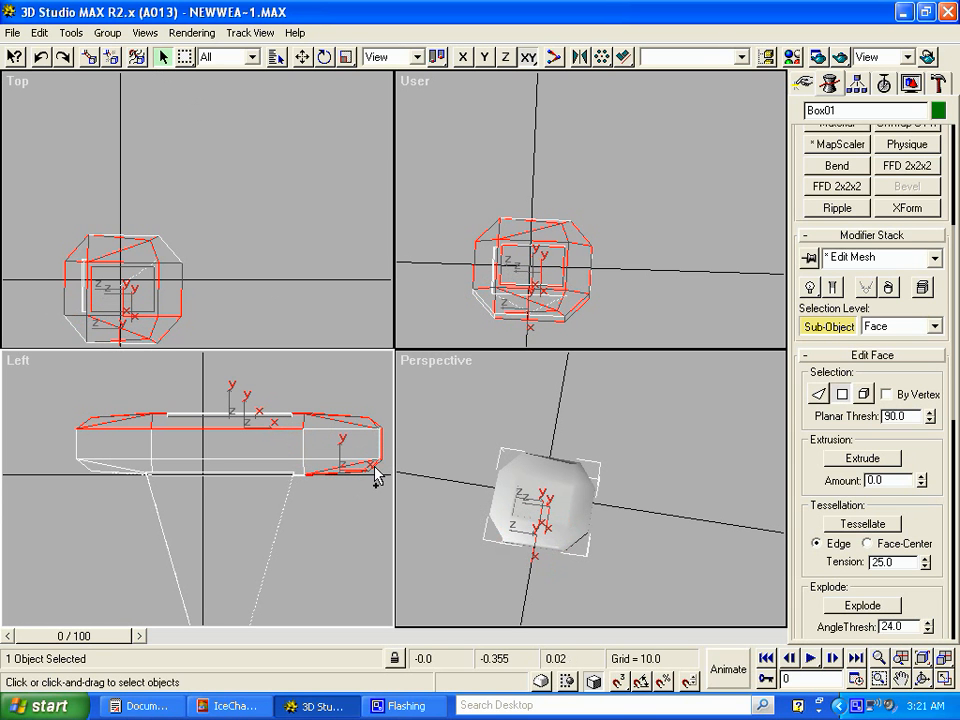
{"action": "left_click", "coordinate": [367, 472], "text": "ctrl"}
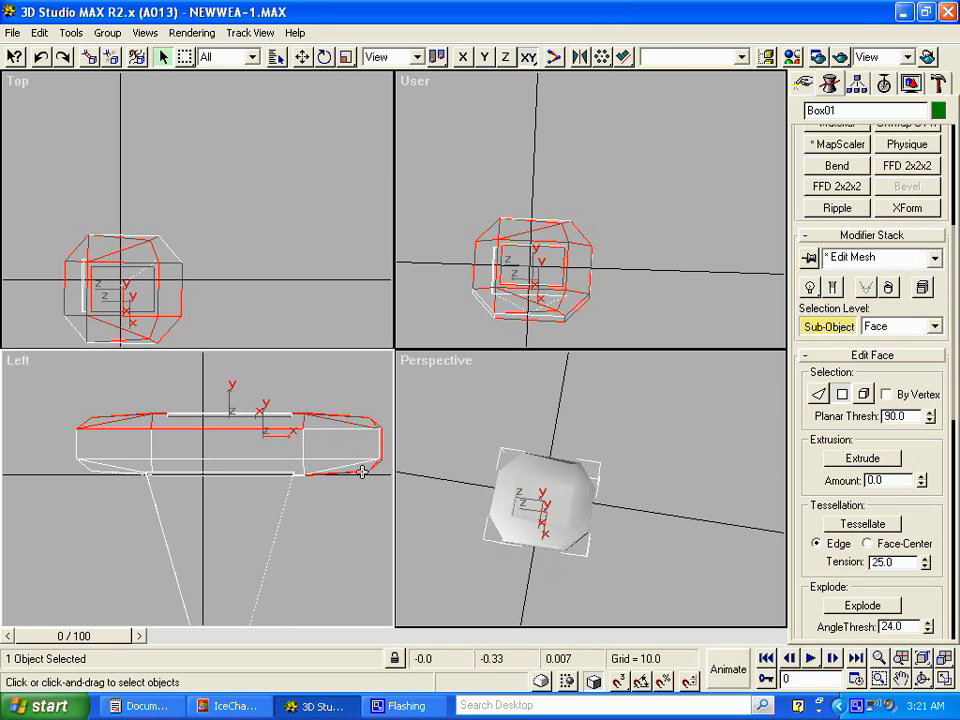
{"action": "left_click", "coordinate": [366, 469], "text": "ctrl"}
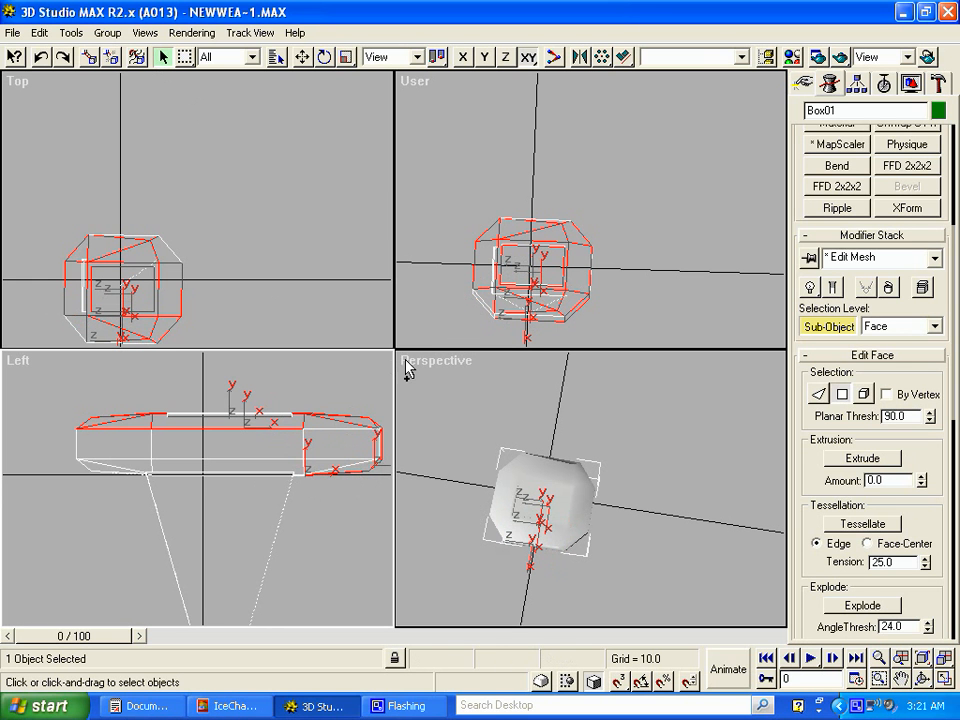
{"action": "left_click", "coordinate": [84, 401]}
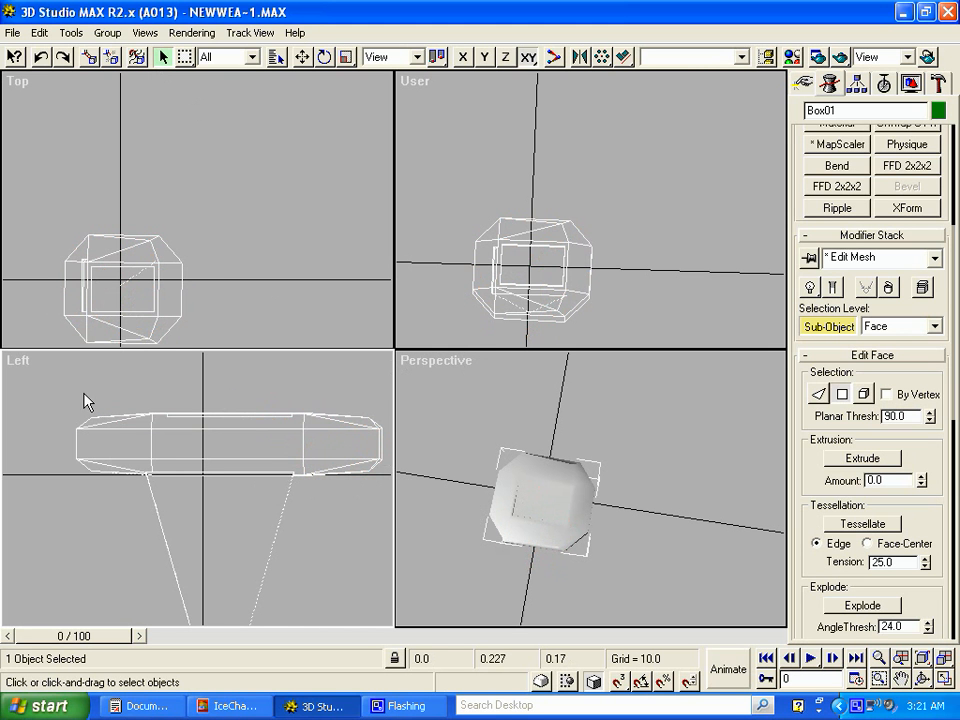
Select all upper polygons of Box01 together in the Left view, then remove the vertical end polygons at both sides from the selection
{"action": "left_click_drag", "start_coordinate": [160, 417], "coordinate": [392, 430]}
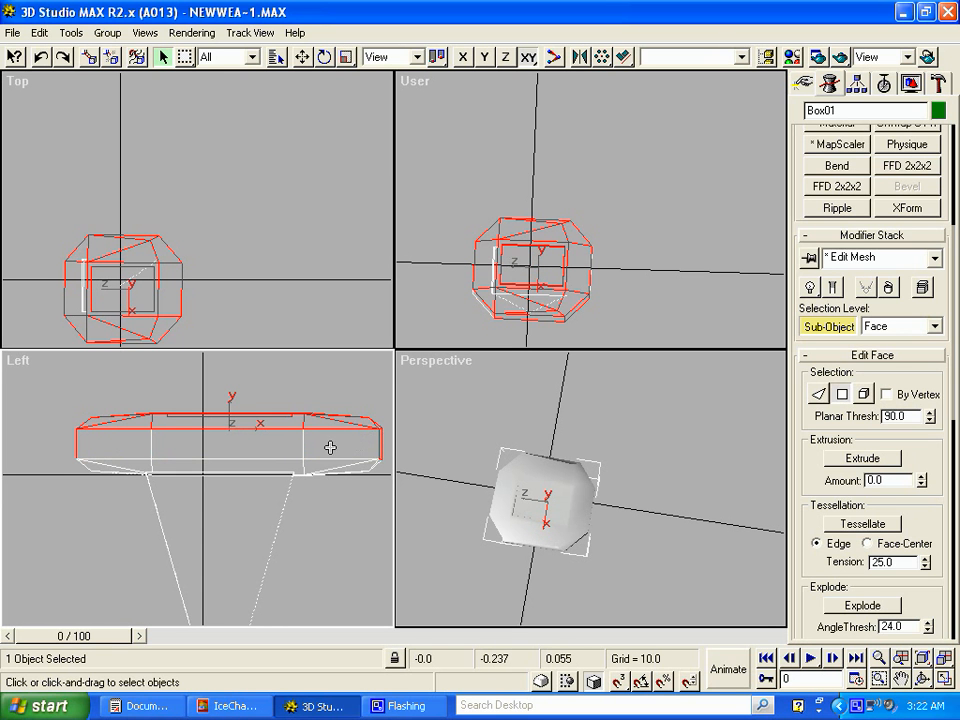
{"action": "left_click", "coordinate": [380, 451], "text": "alt"}
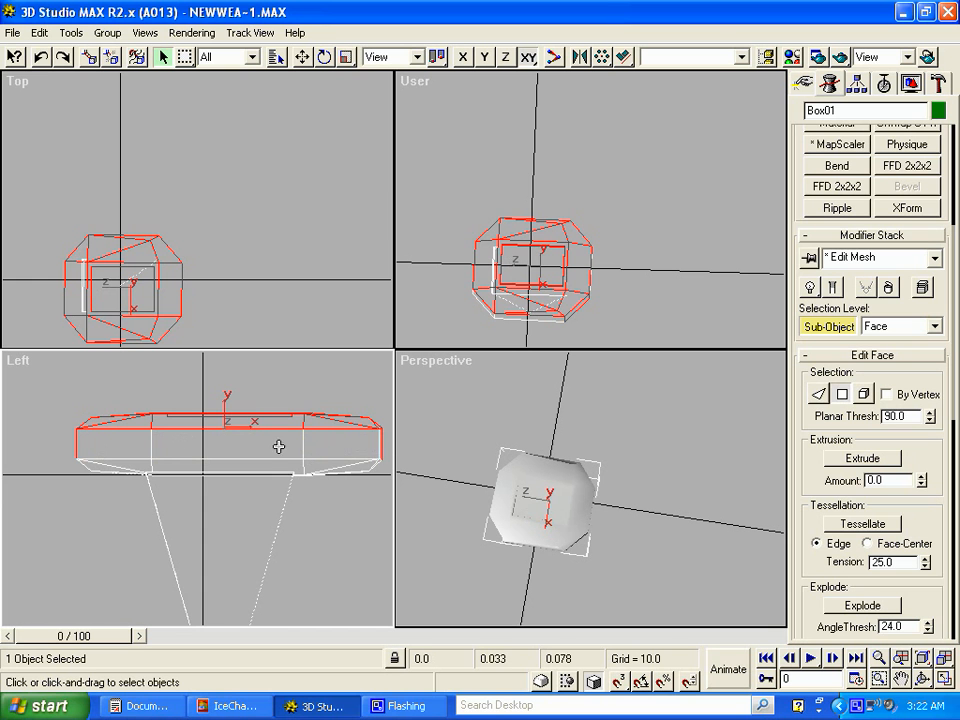
{"action": "left_click", "coordinate": [381, 447], "text": "alt"}
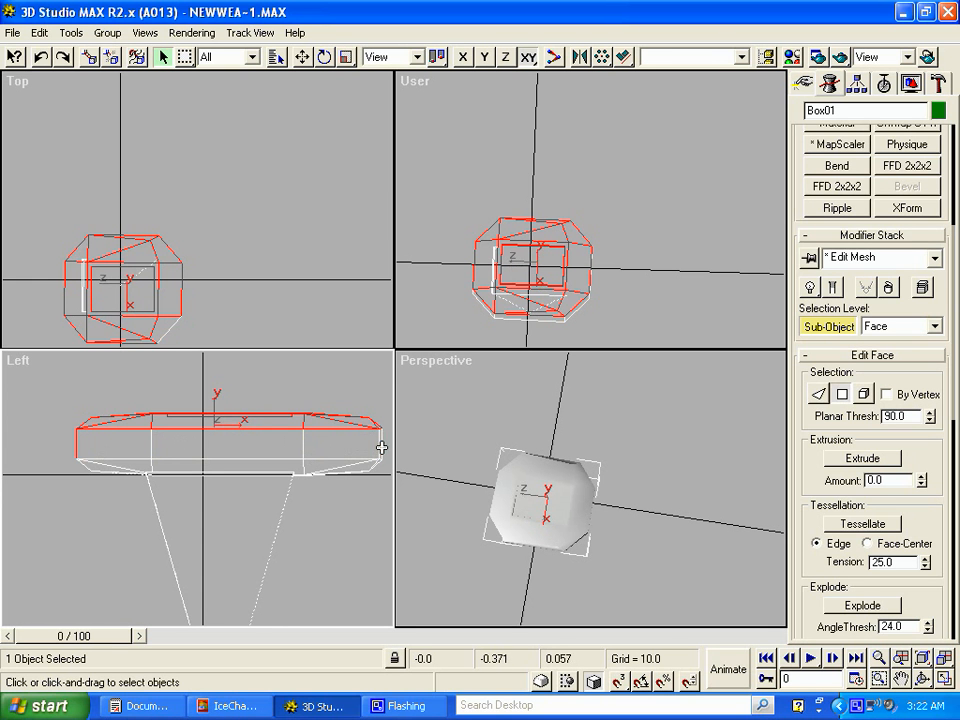
{"action": "left_click", "coordinate": [76, 446], "text": "alt"}
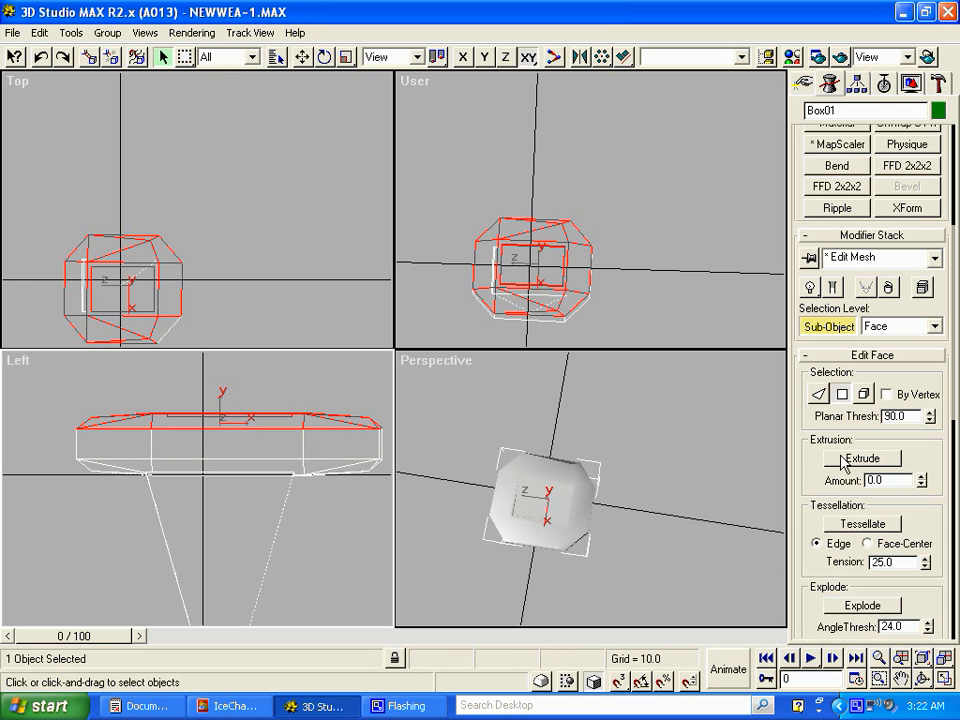
Detach the selected upper polygons of Box01 as a separate object named top
{"action": "left_click_drag", "start_coordinate": [942, 487], "coordinate": [947, 123]}
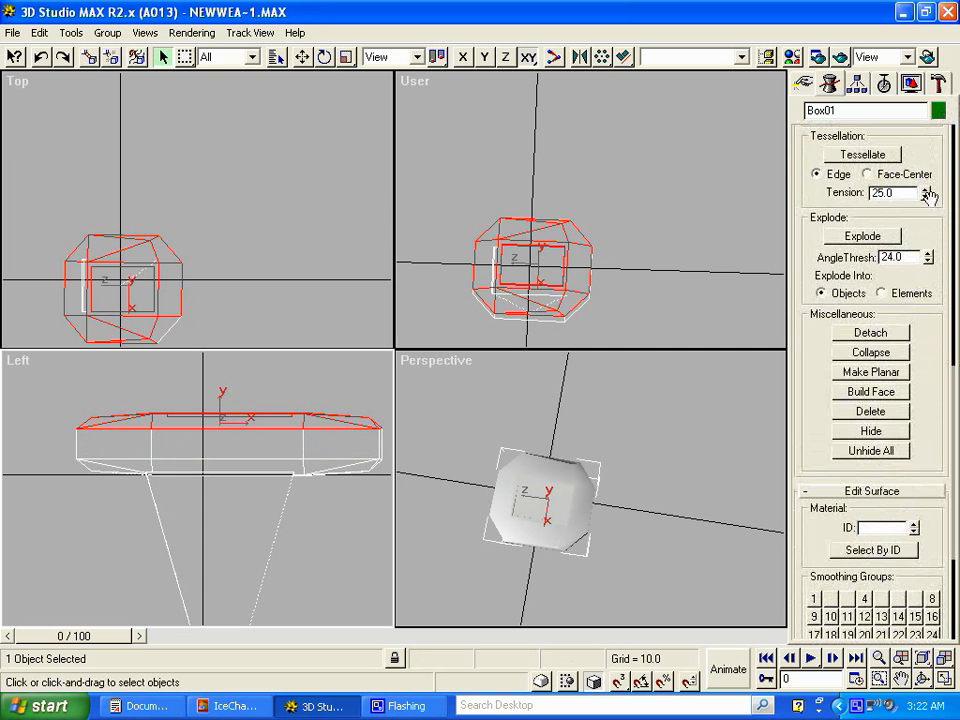
{"action": "left_click", "coordinate": [885, 336]}
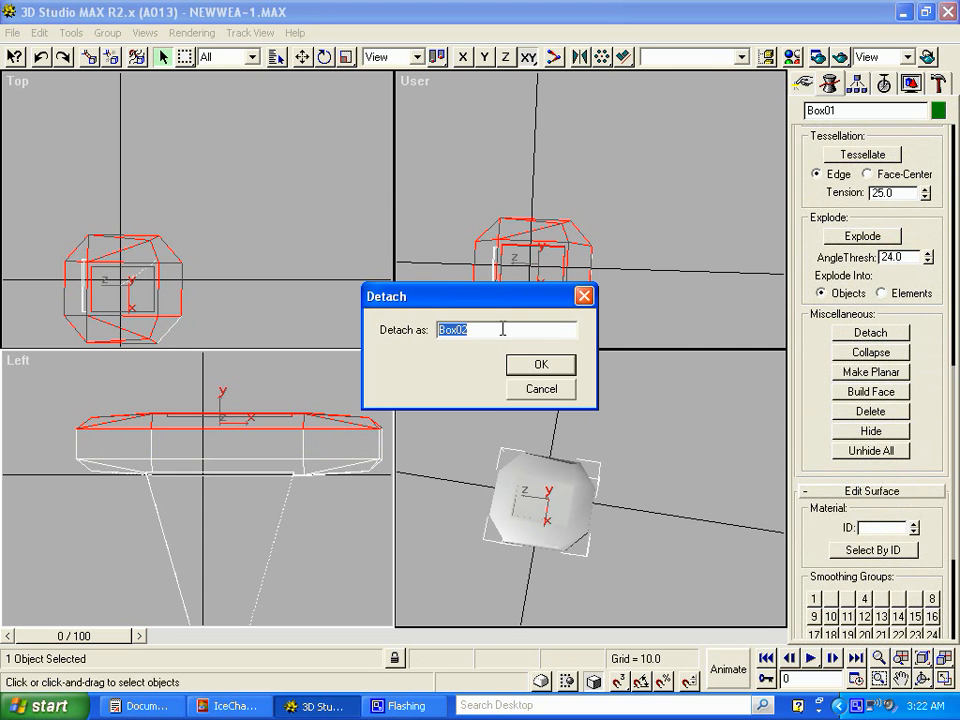
{"action": "type", "text": "top"}
{"action": "left_click", "coordinate": [551, 366]}
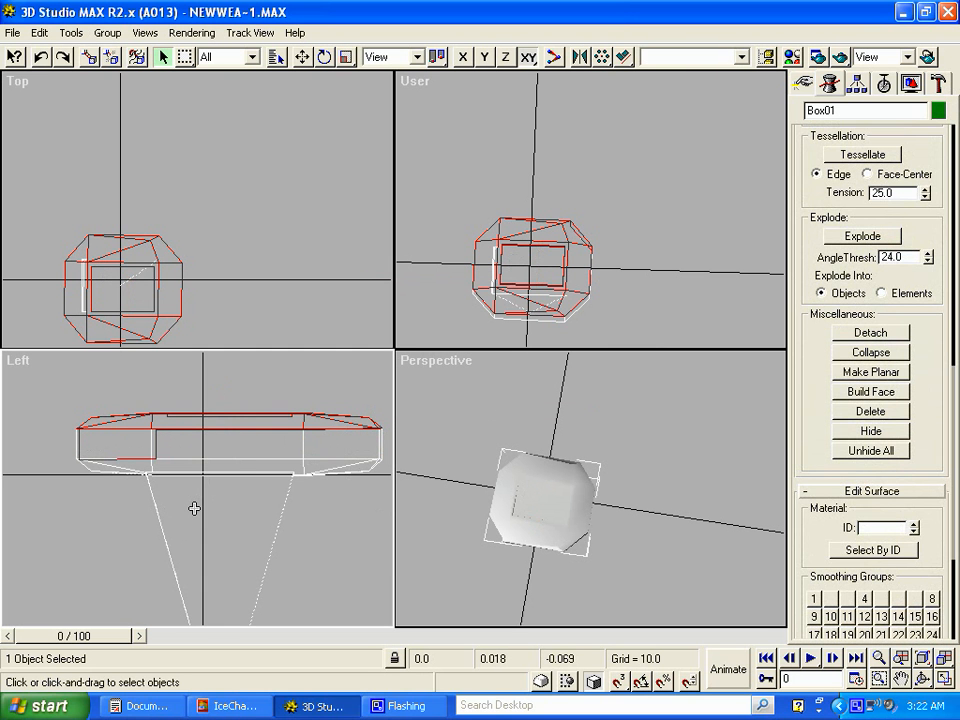
Select the detached object top01 by name and move it up and to the right, clear of Box01, in the User view
{"action": "left_click", "coordinate": [279, 62]}
{"action": "left_click", "coordinate": [322, 239]}
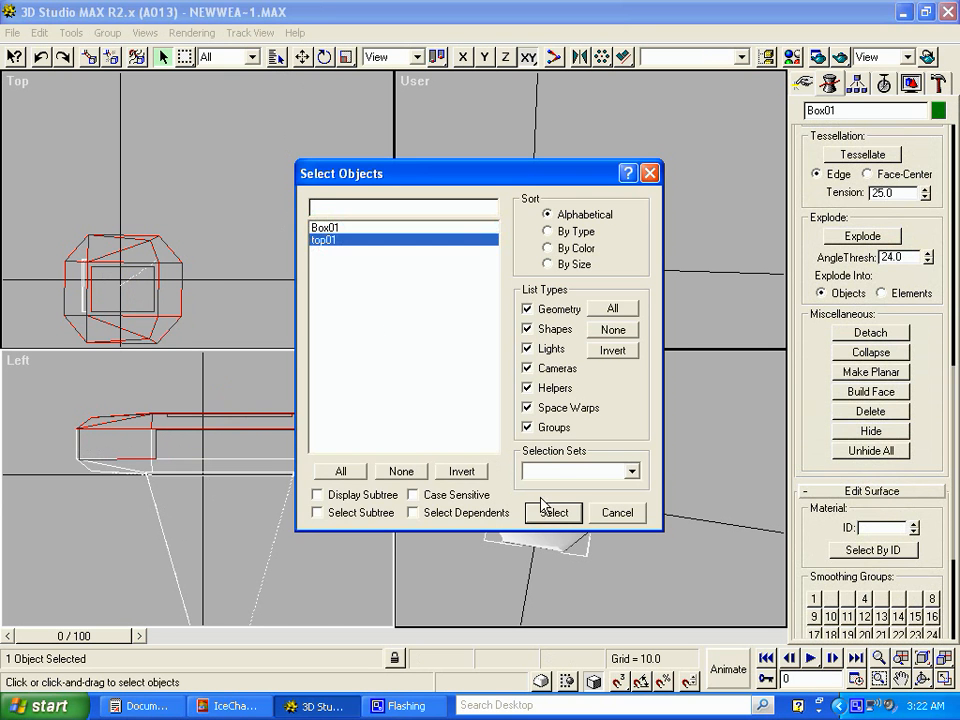
{"action": "left_click", "coordinate": [552, 512]}
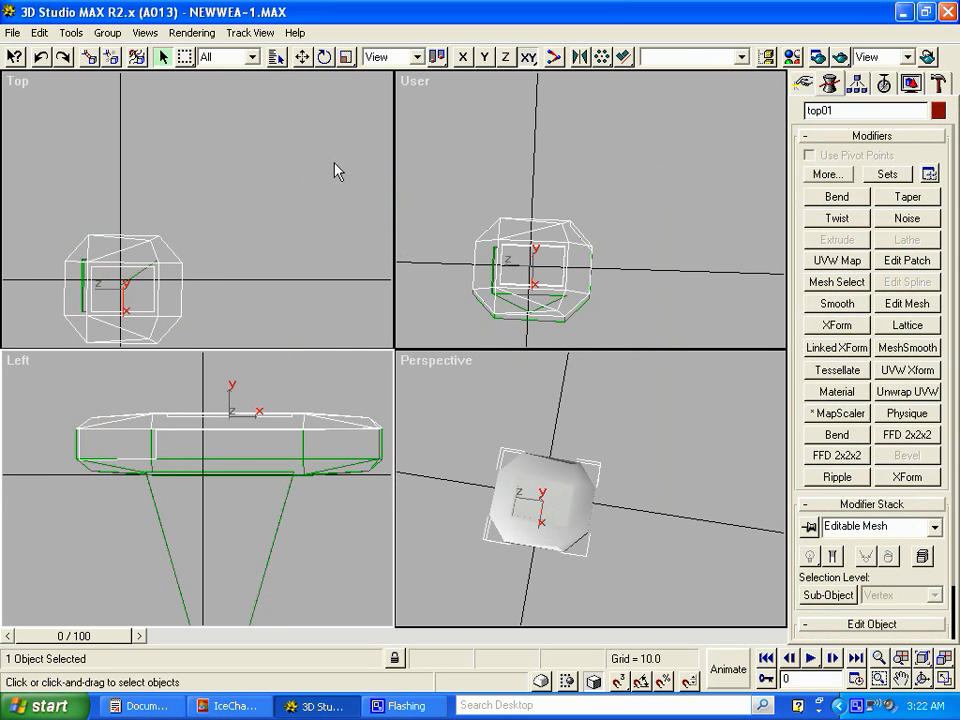
{"action": "left_click", "coordinate": [302, 62]}
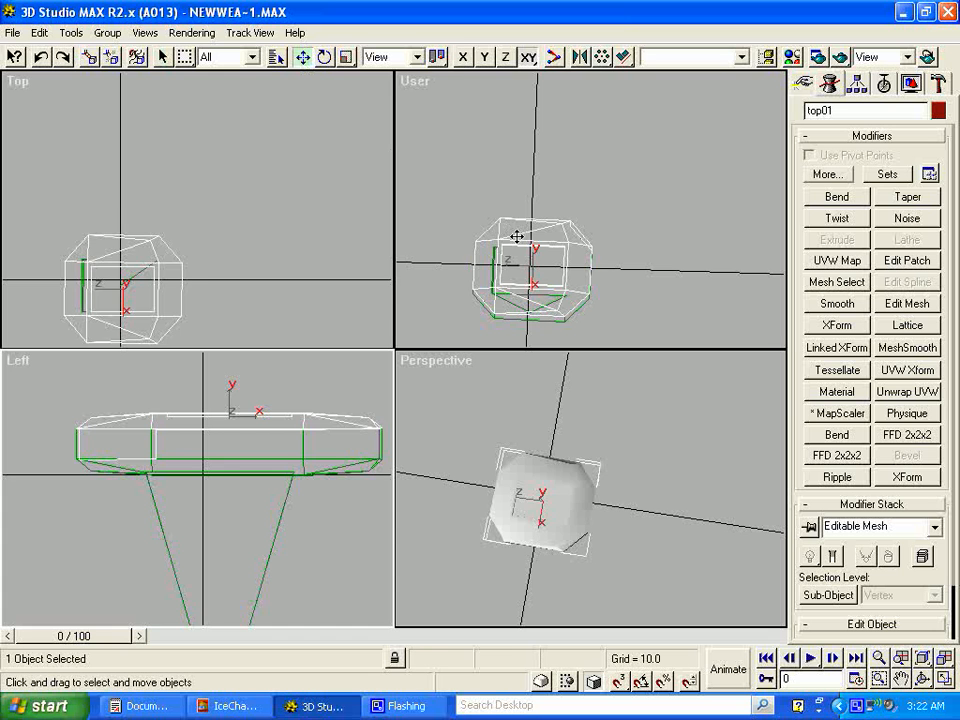
{"action": "left_click_drag", "start_coordinate": [517, 236], "coordinate": [701, 112]}
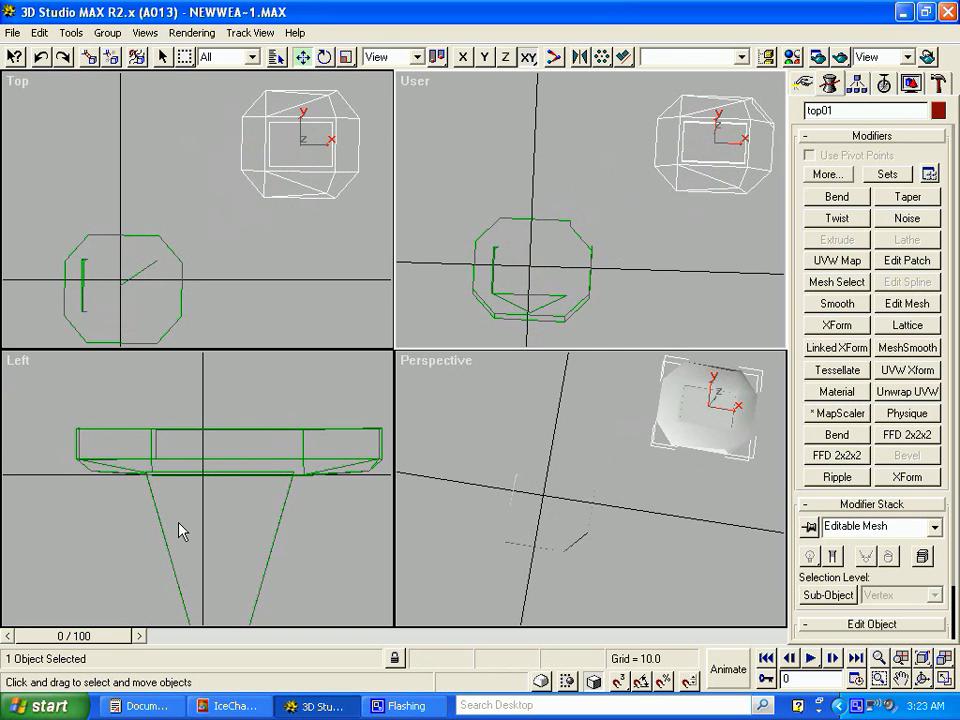
{"action": "left_click", "coordinate": [223, 472]}
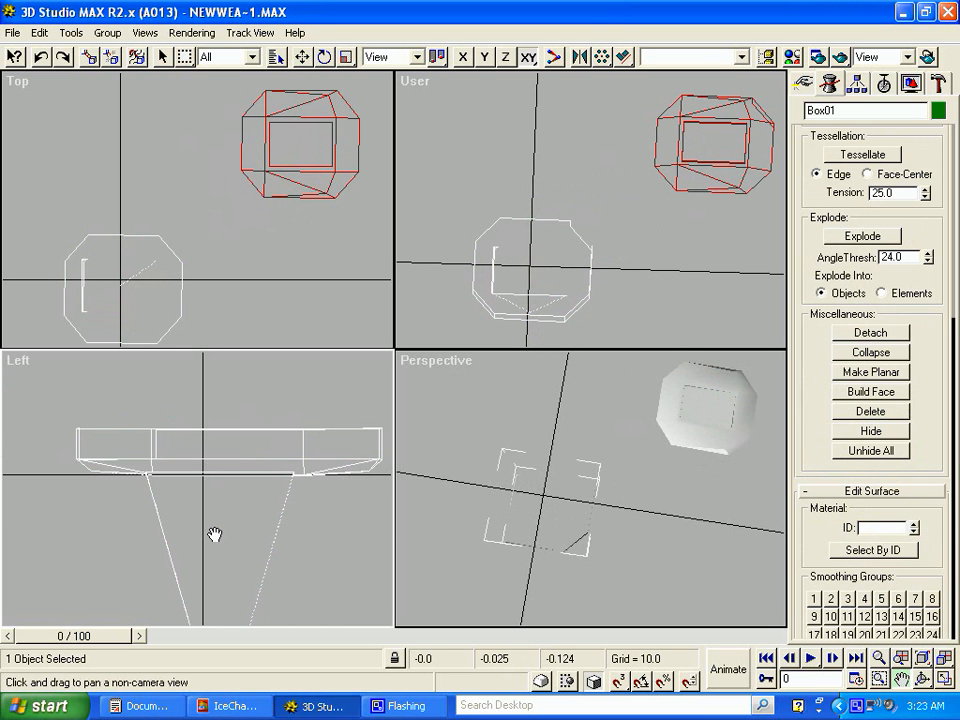
{"action": "left_click_drag", "start_coordinate": [214, 531], "coordinate": [209, 504]}
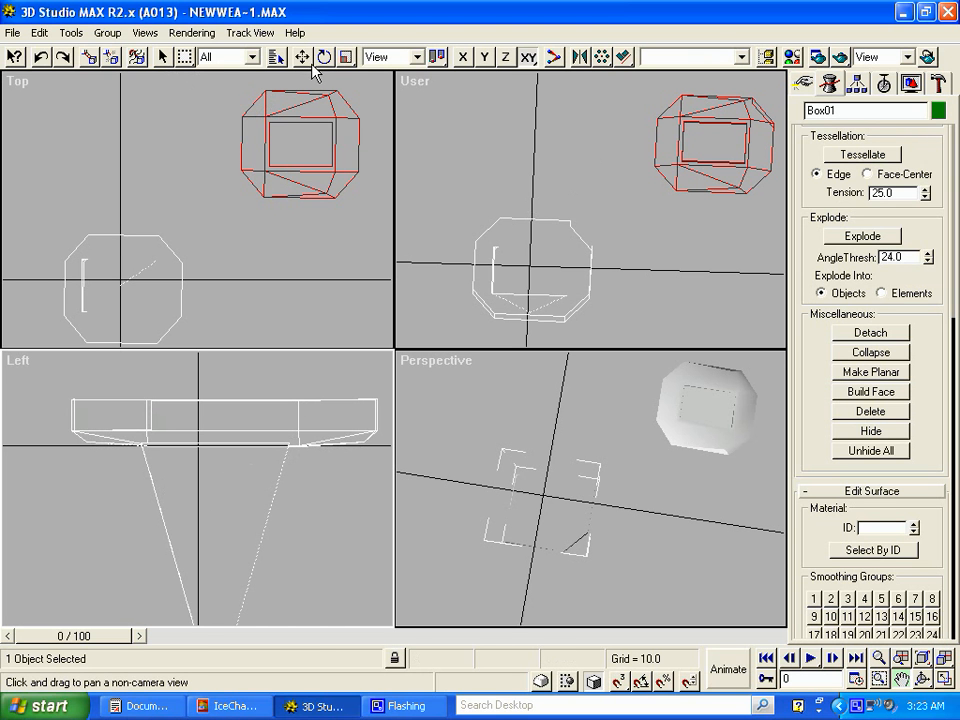
{"action": "right_click", "coordinate": [460, 210]}
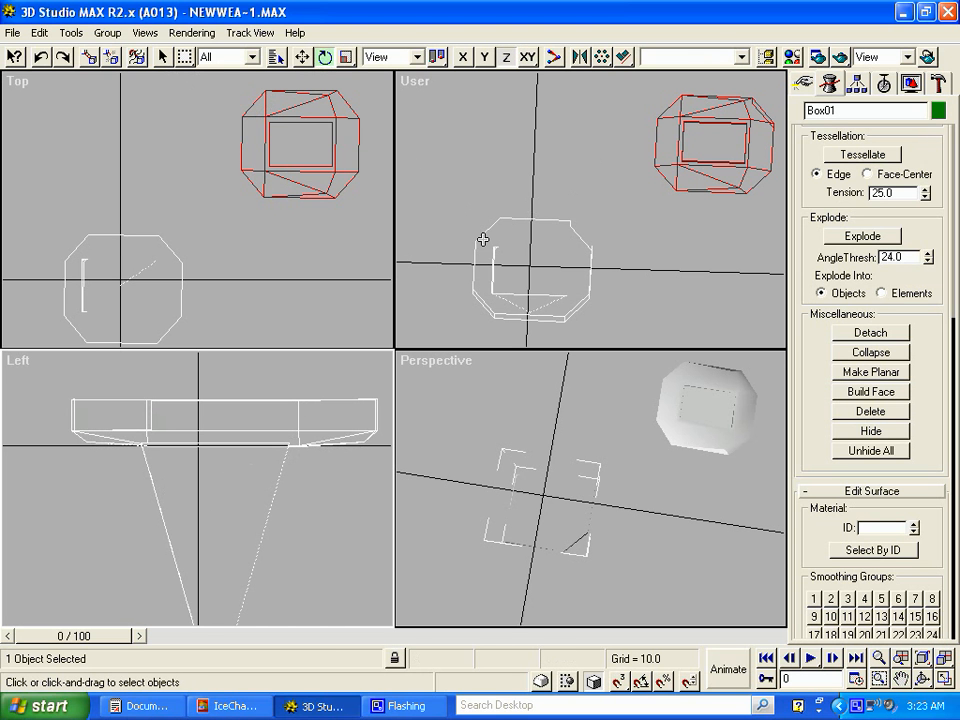
{"action": "left_click", "coordinate": [483, 240]}
{"action": "mouse_move", "coordinate": [481, 236]}
{"action": "left_mouse_down"}
{"action": "mouse_move", "coordinate": [485, 220]}
{"action": "mouse_move", "coordinate": [484, 242]}
{"action": "mouse_move", "coordinate": [484, 234]}
{"action": "left_mouse_up"}
{"action": "left_click", "coordinate": [486, 58]}
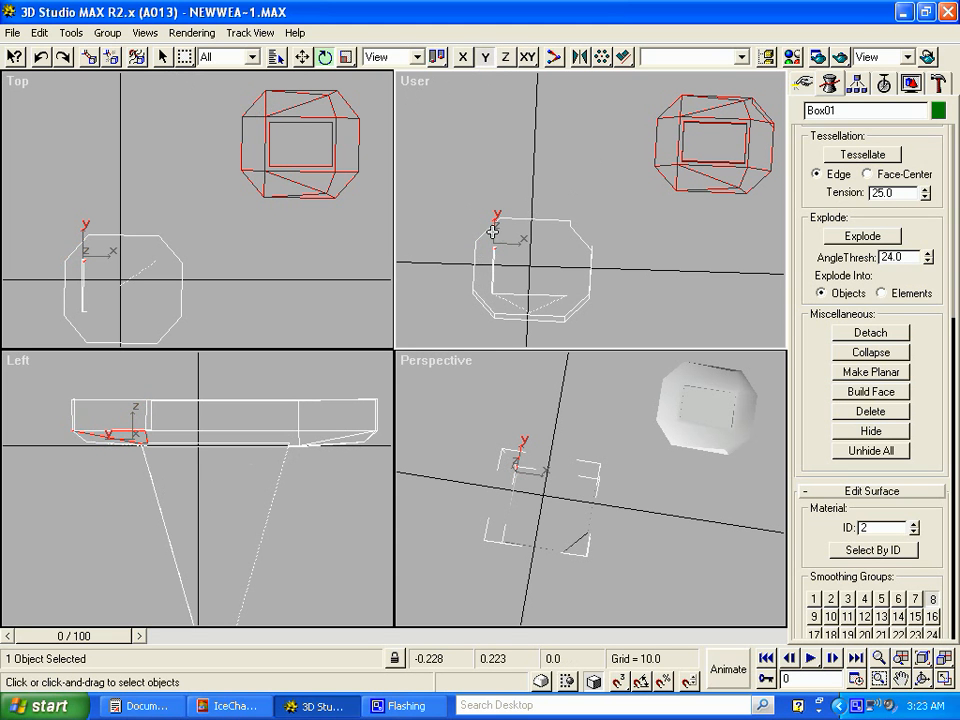
{"action": "left_click_drag", "start_coordinate": [497, 221], "coordinate": [461, 251]}
{"action": "key", "text": "ctrl+z"}
{"action": "key", "text": "ctrl+z"}
{"action": "key", "text": "ctrl+z"}
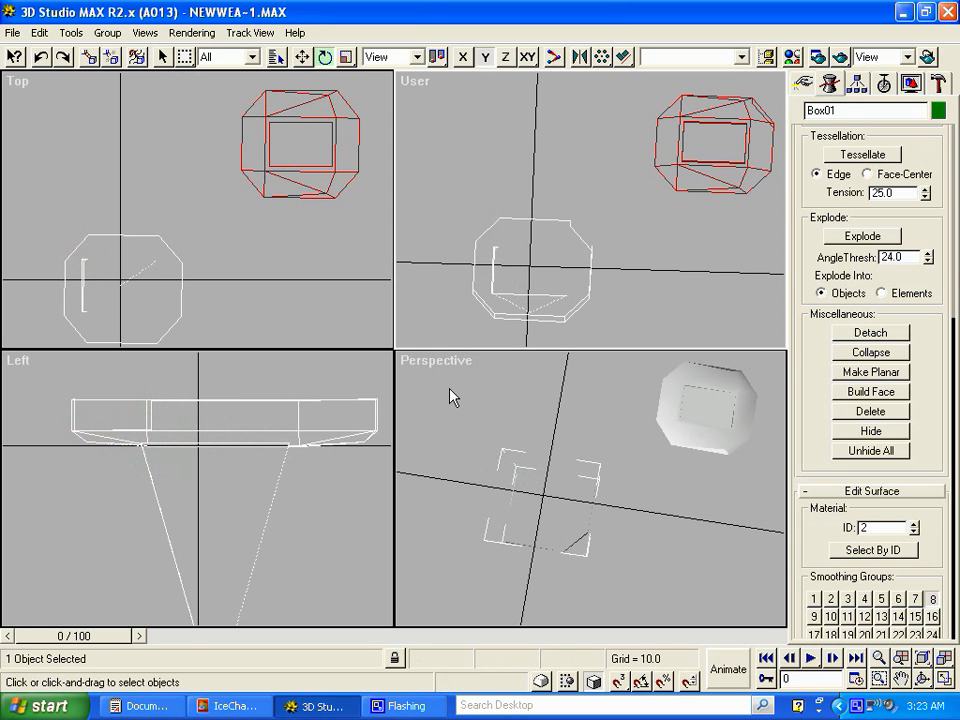
Reselect Box01 in the User view and turn off its Face sub-object mode so the whole object can be transformed
{"action": "left_click", "coordinate": [630, 263]}
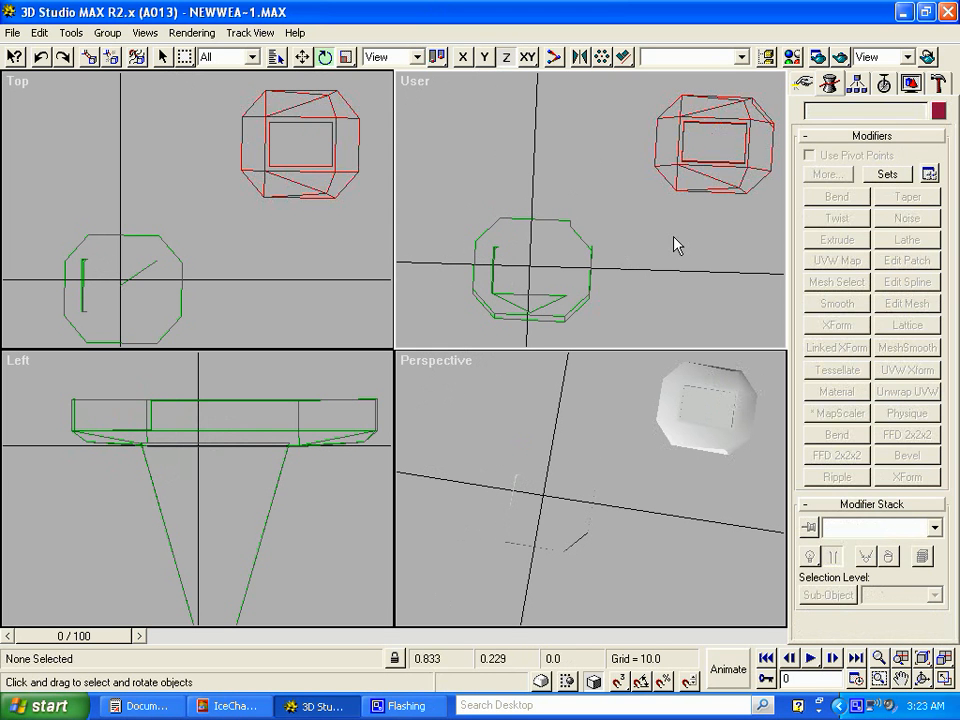
{"action": "left_click", "coordinate": [588, 275]}
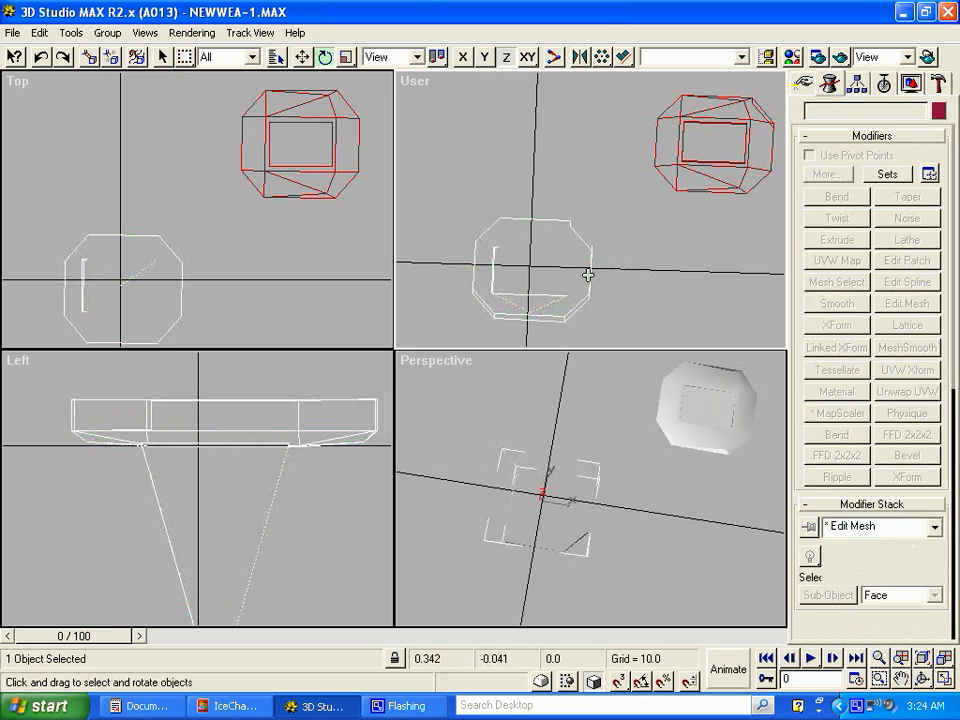
{"action": "left_click_drag", "start_coordinate": [950, 287], "coordinate": [950, 640]}
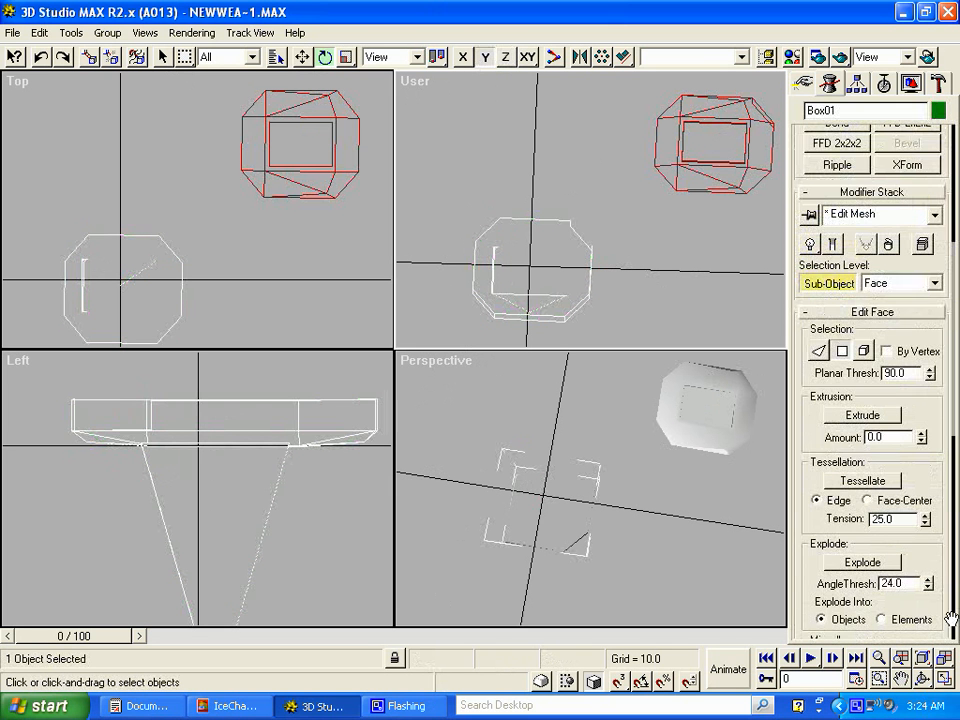
{"action": "left_click", "coordinate": [828, 289]}
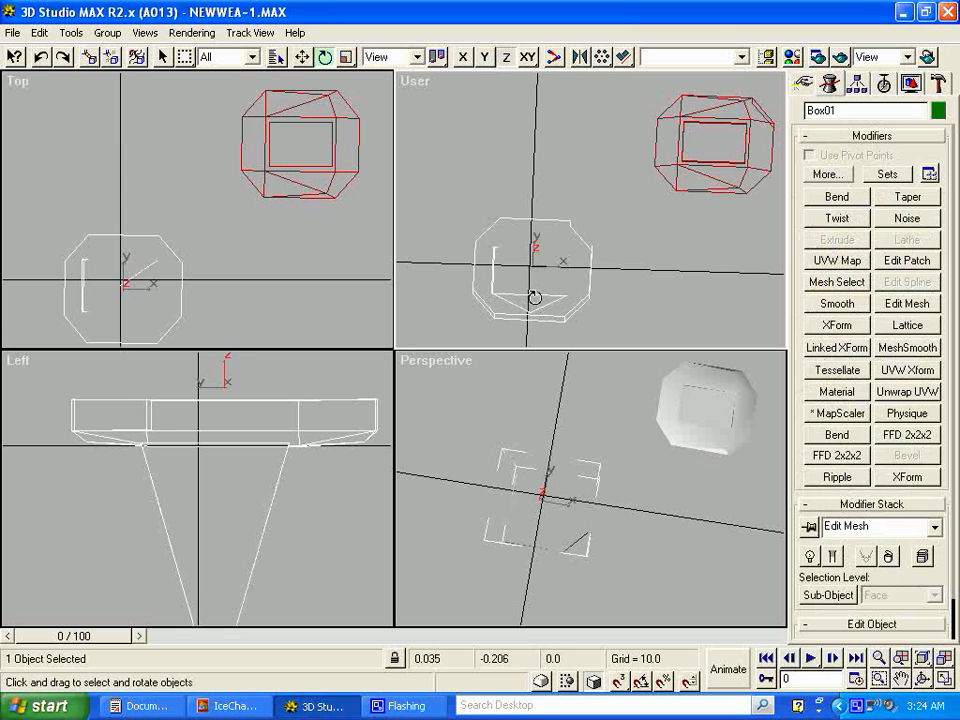
{"action": "mouse_move", "coordinate": [540, 296]}
{"action": "left_mouse_down"}
{"action": "mouse_move", "coordinate": [540, 268]}
{"action": "mouse_move", "coordinate": [540, 302]}
{"action": "left_mouse_up"}
{"action": "key", "text": "ctrl+z"}
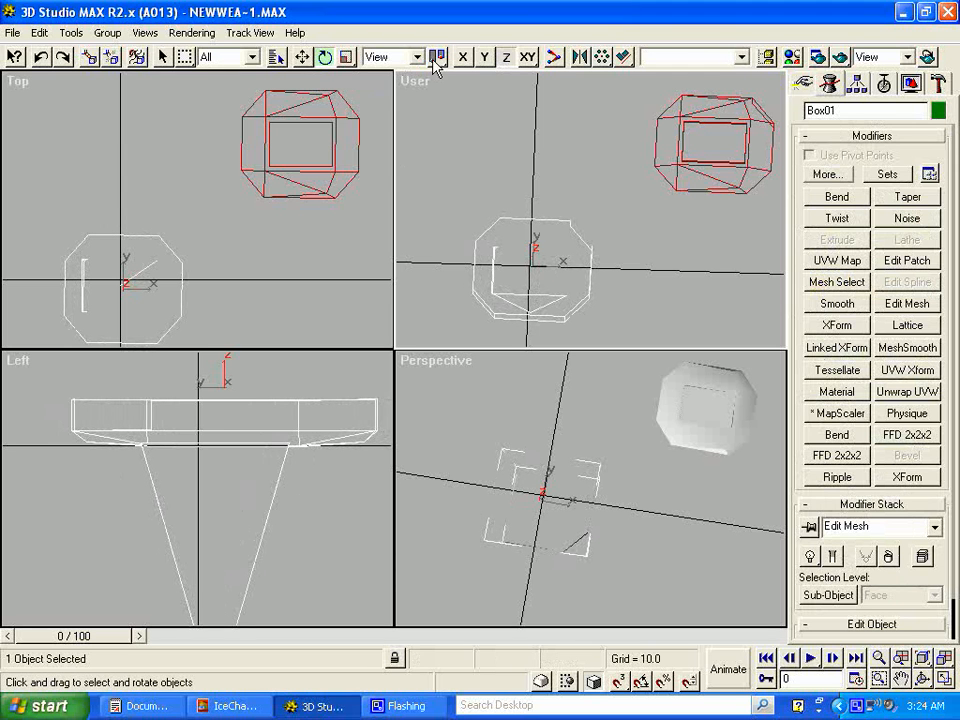
{"action": "left_click", "coordinate": [485, 57]}
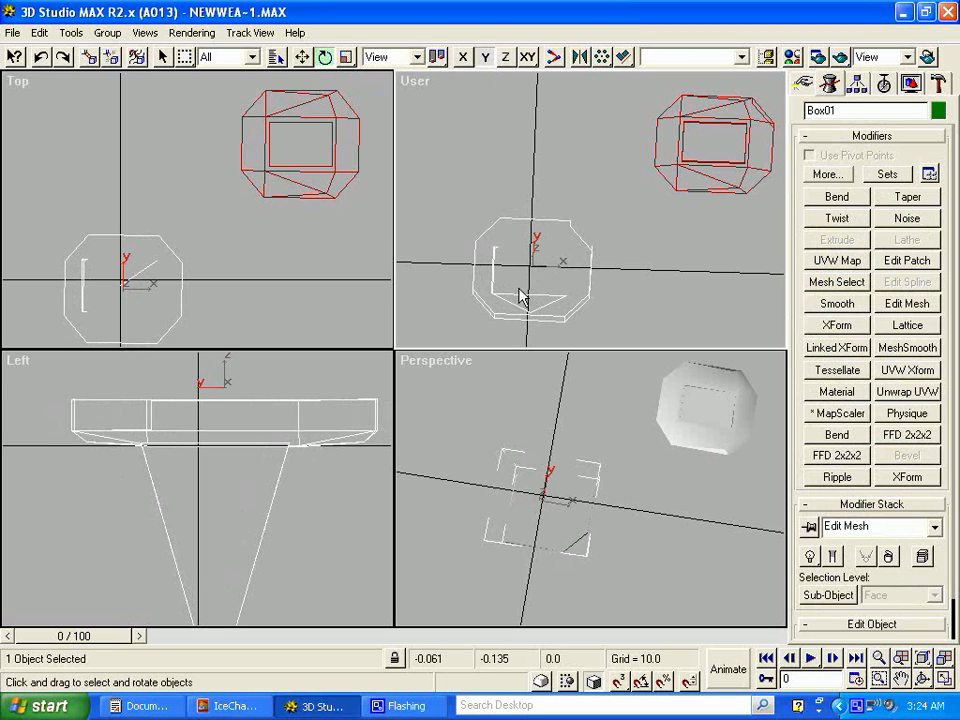
{"action": "left_click_drag", "start_coordinate": [514, 298], "coordinate": [518, 254]}
{"action": "key", "text": "ctrl+z"}
Rotate Box01 about the X axis until it is seen side-on in the User view, and move it up beside the detached top
{"action": "left_click", "coordinate": [463, 57]}
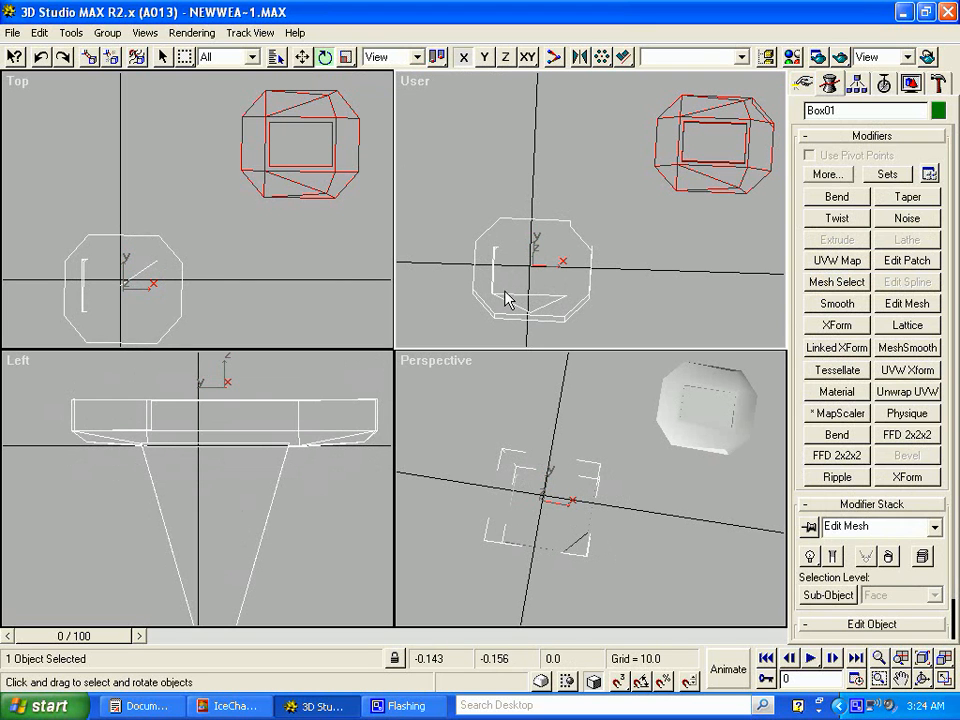
{"action": "left_click_drag", "start_coordinate": [506, 296], "coordinate": [531, 180]}
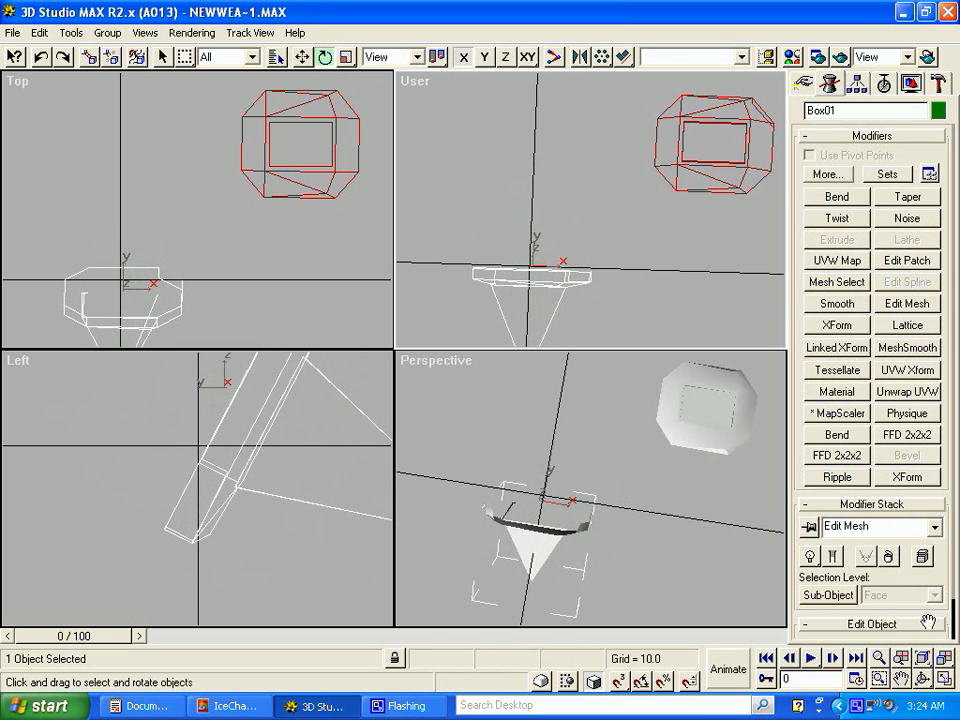
{"action": "left_click", "coordinate": [945, 680]}
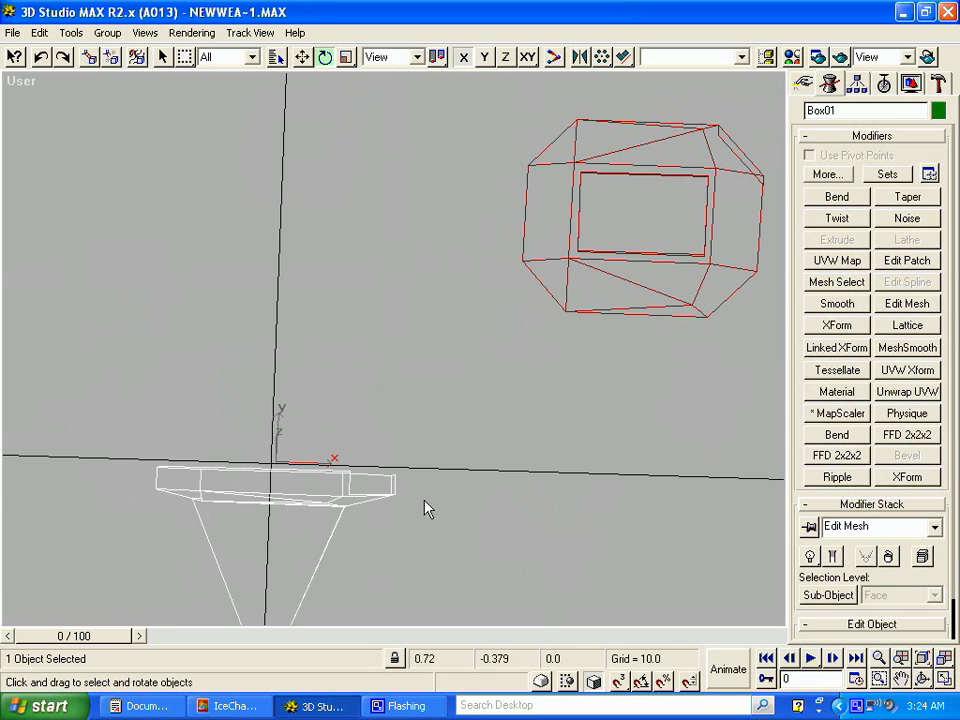
{"action": "left_click", "coordinate": [302, 57]}
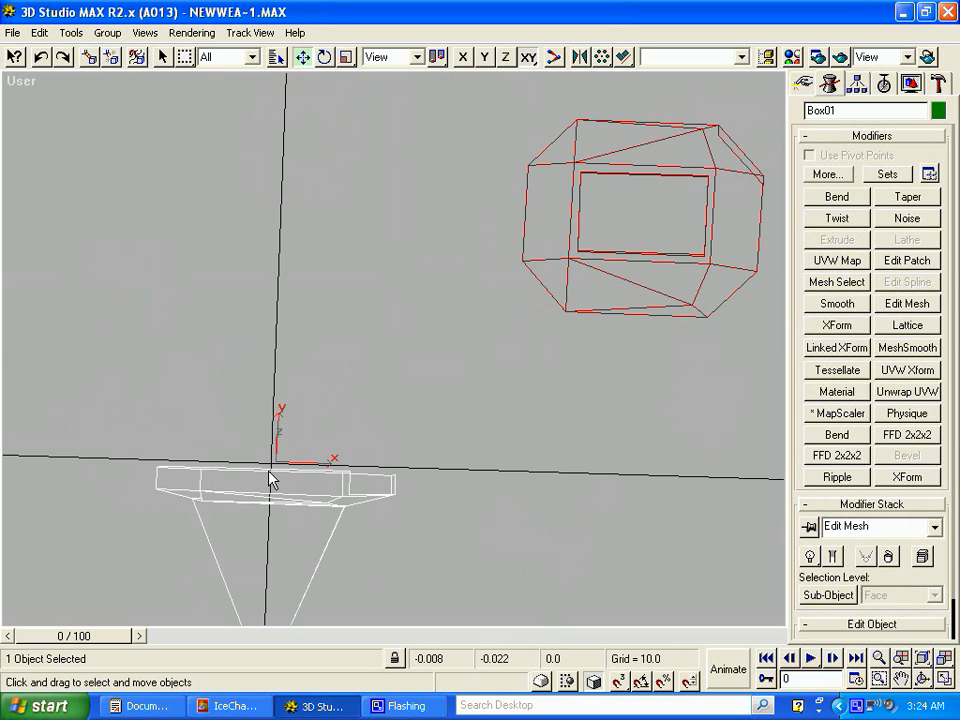
{"action": "left_click_drag", "start_coordinate": [270, 480], "coordinate": [379, 130]}
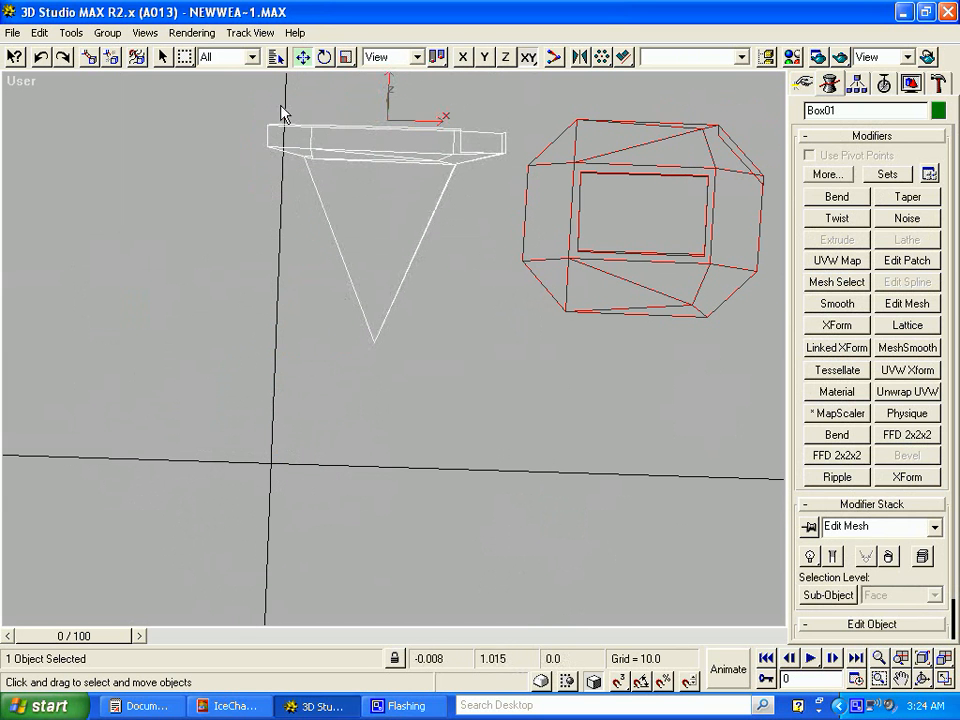
Rotate Box01 slightly about the X and Z axes to straighten its side-on pose in the User view, and deselect it
{"action": "left_click", "coordinate": [325, 57]}
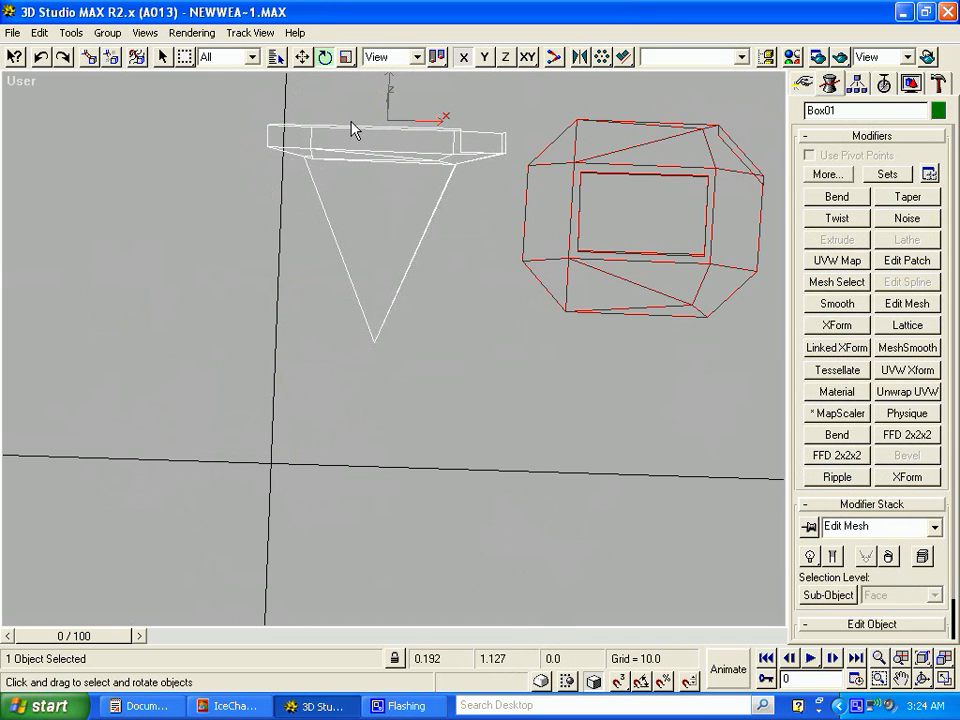
{"action": "left_click_drag", "start_coordinate": [351, 134], "coordinate": [353, 130]}
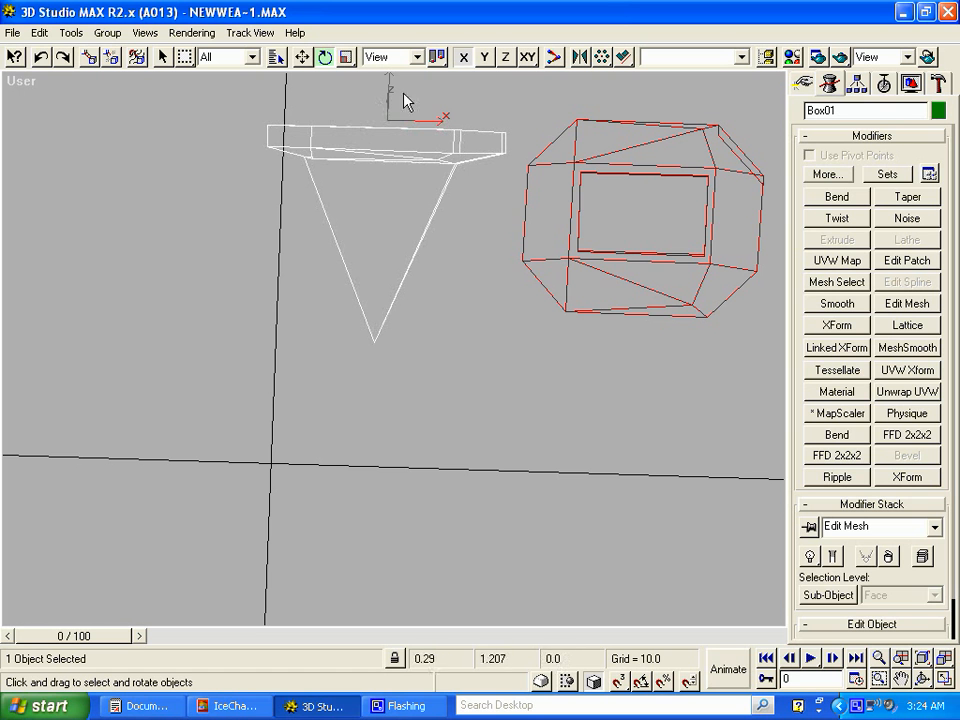
{"action": "left_click", "coordinate": [505, 57]}
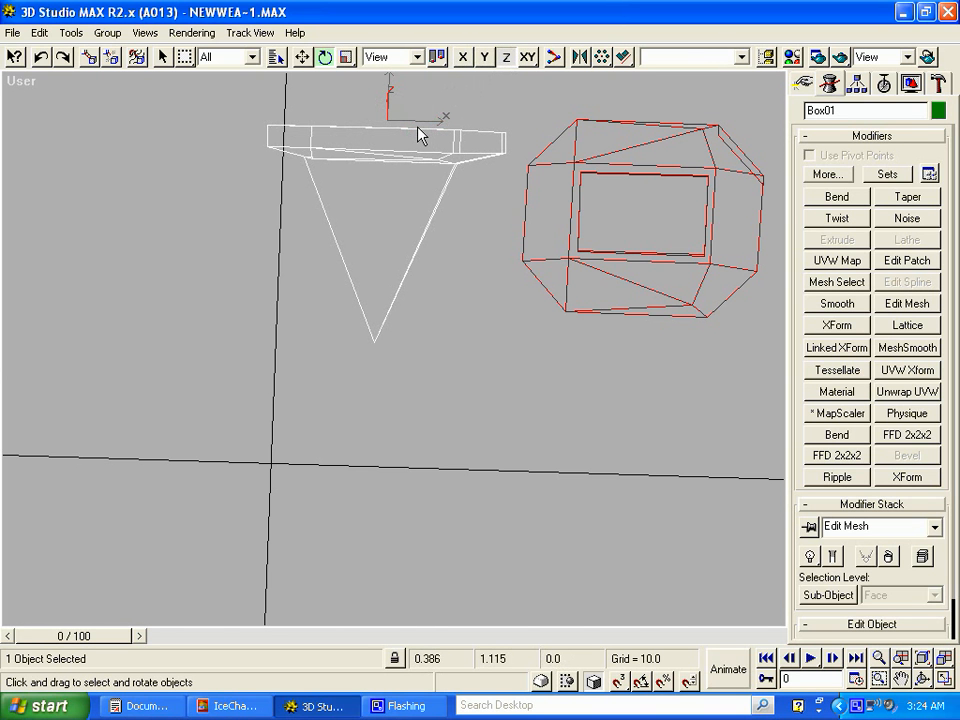
{"action": "left_click_drag", "start_coordinate": [415, 129], "coordinate": [414, 138]}
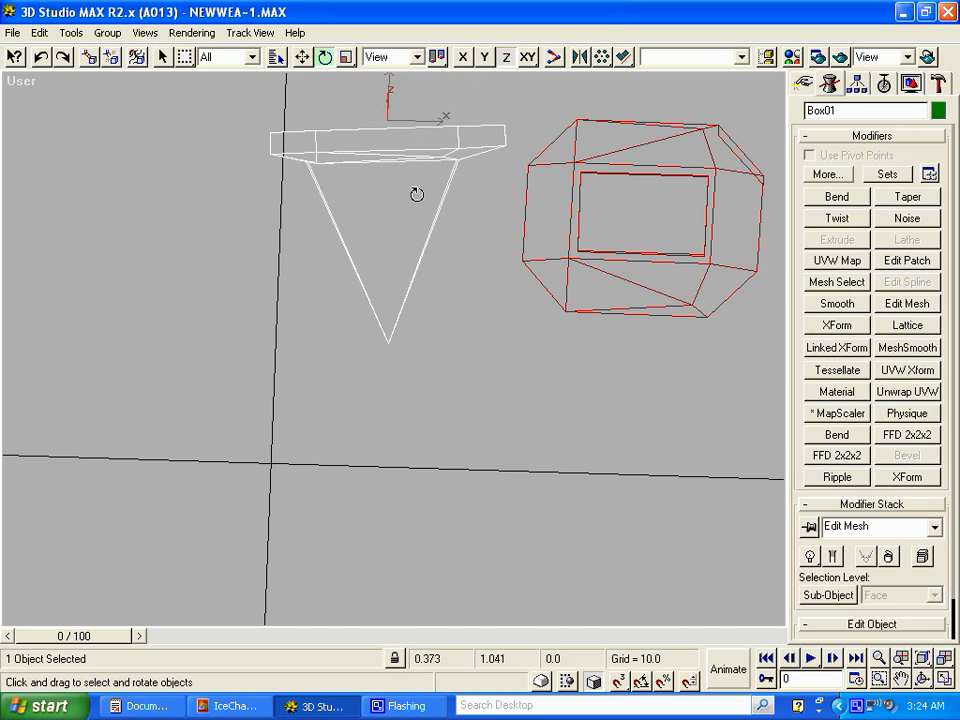
{"action": "left_click", "coordinate": [431, 303]}
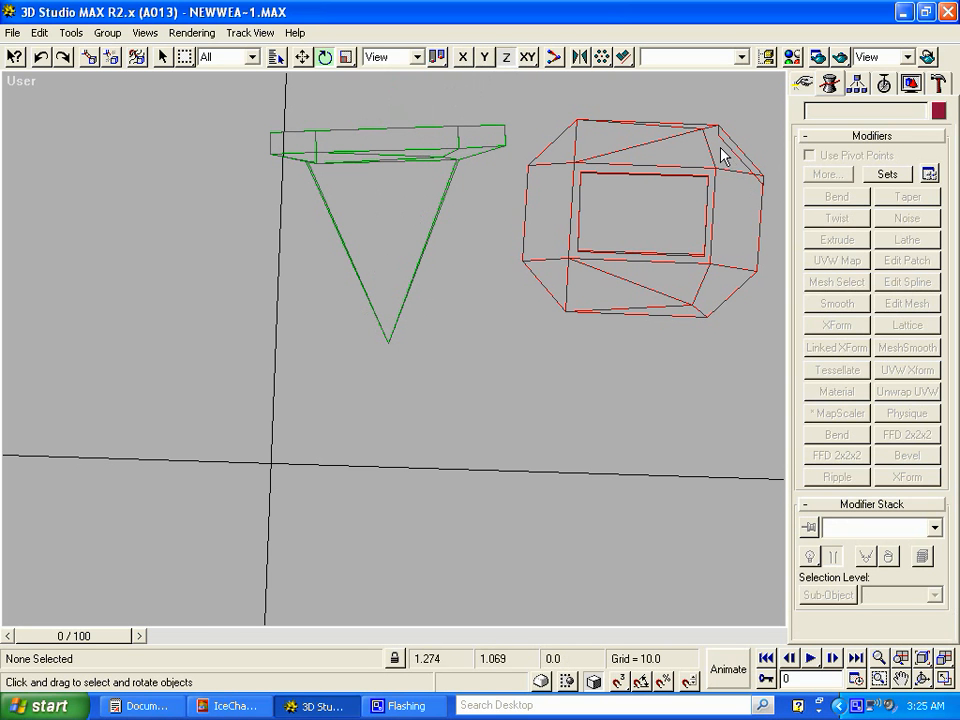
{"action": "left_click_drag", "start_coordinate": [721, 148], "coordinate": [737, 167]}
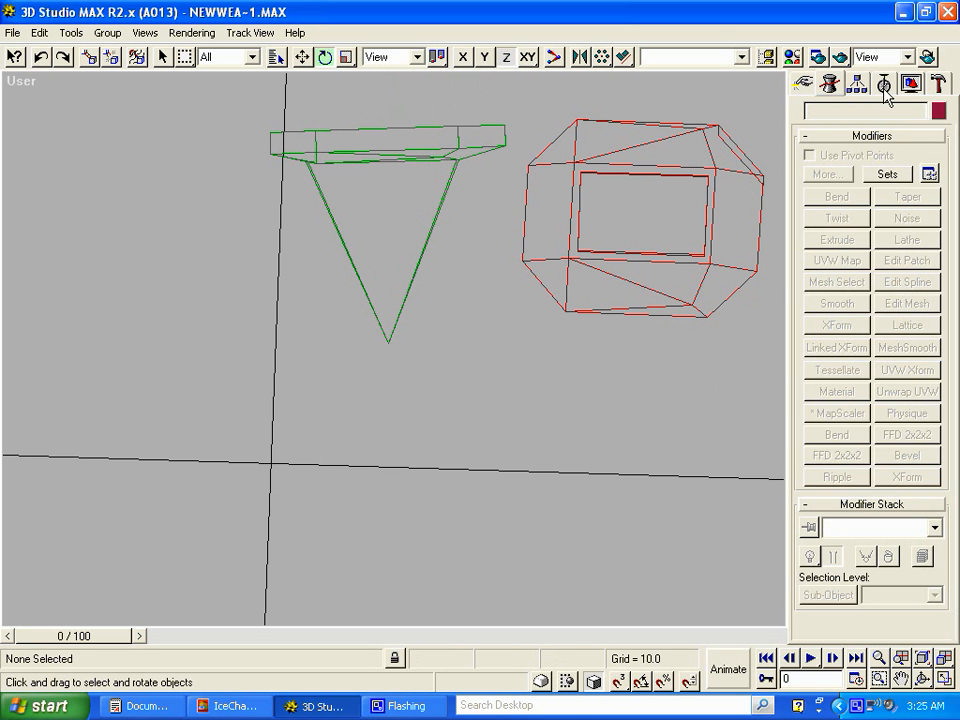
{"action": "left_click", "coordinate": [810, 83]}
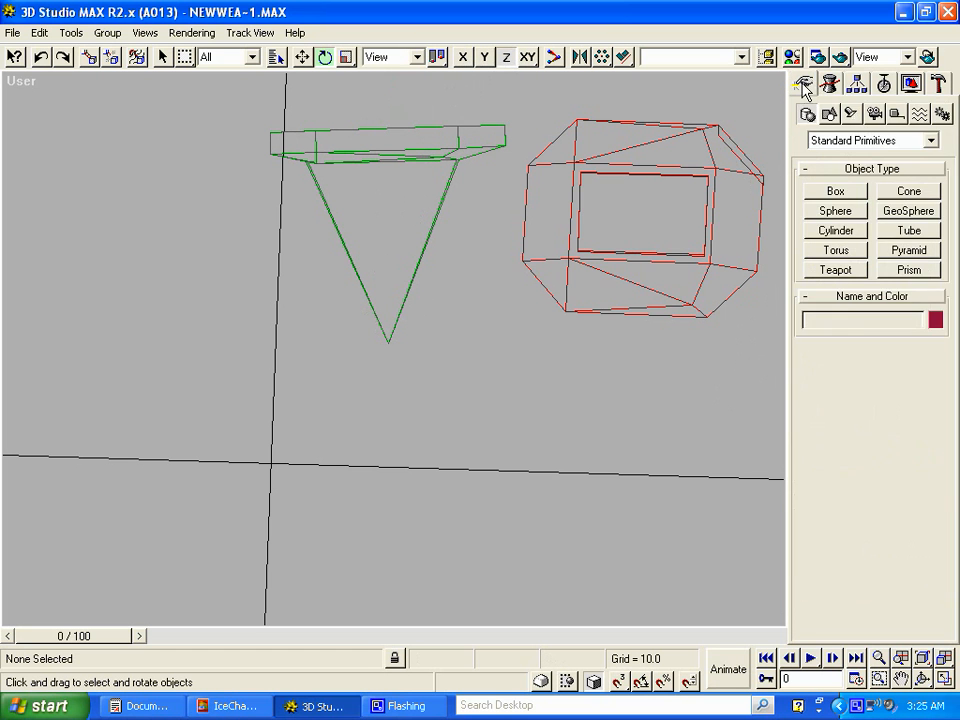
{"action": "left_click", "coordinate": [829, 84]}
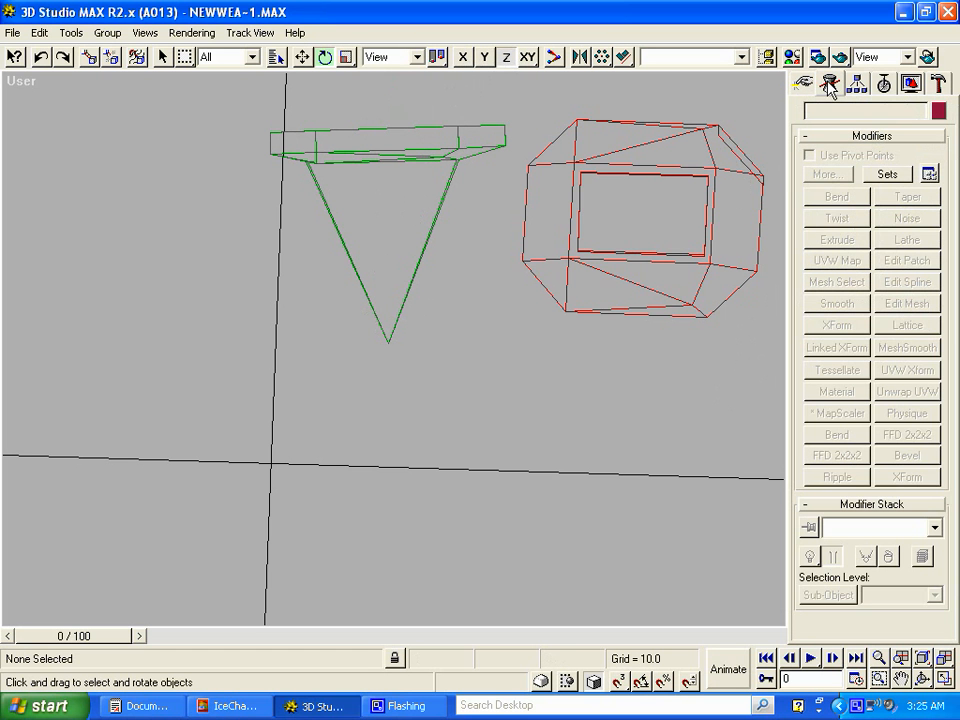
Select top01, add an Edit Mesh modifier to it, and set the sub-object selection level to Edge
{"action": "left_click", "coordinate": [712, 226]}
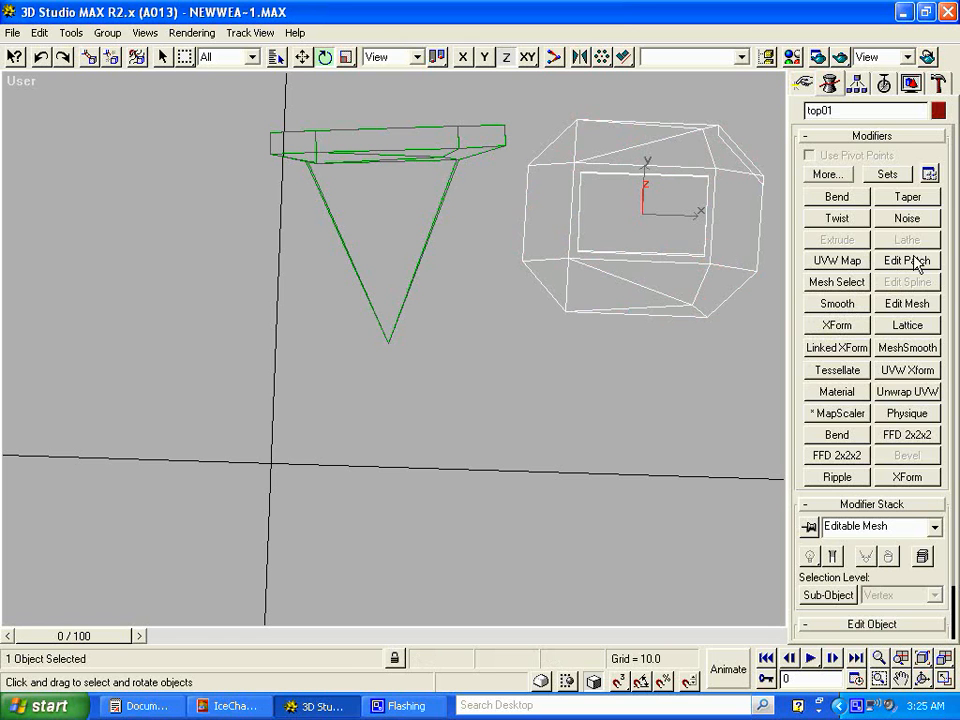
{"action": "left_click", "coordinate": [912, 302]}
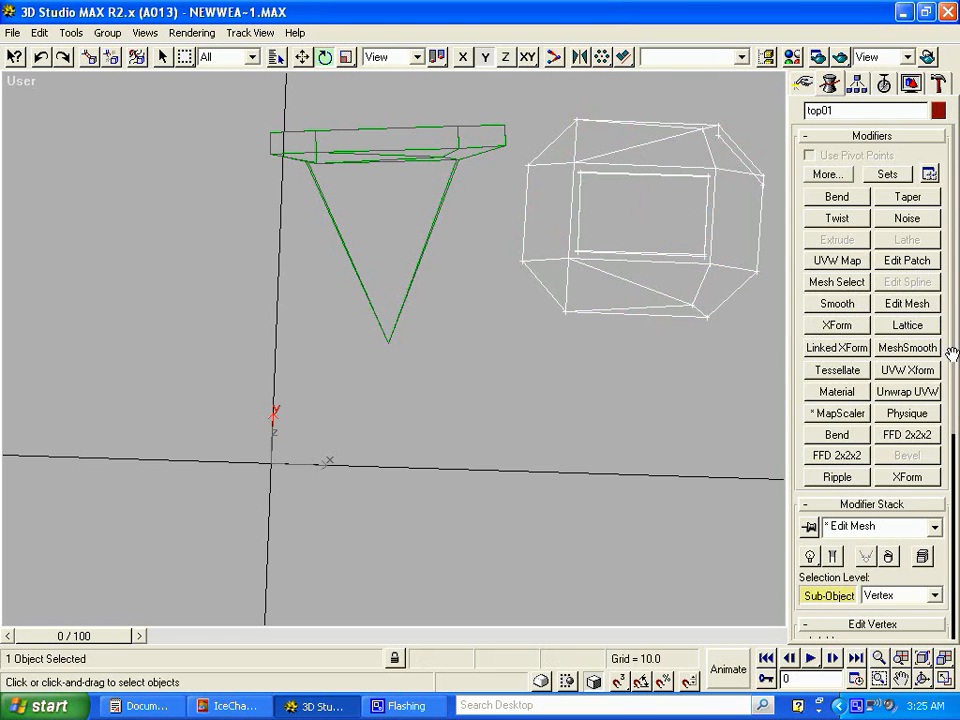
{"action": "left_click_drag", "start_coordinate": [945, 343], "coordinate": [950, 205]}
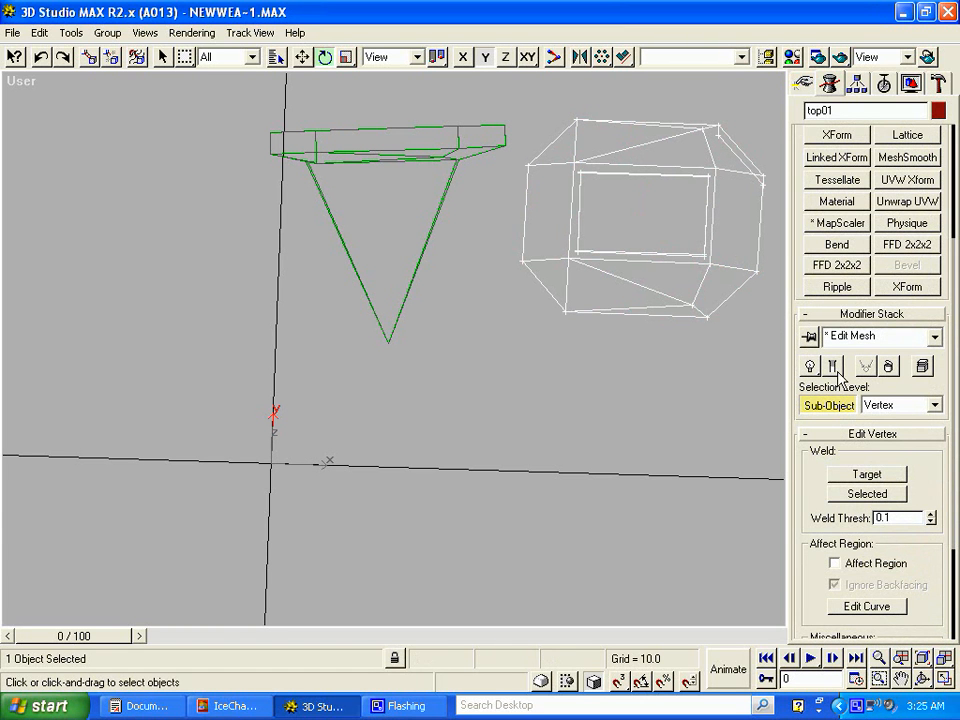
{"action": "left_click", "coordinate": [905, 405]}
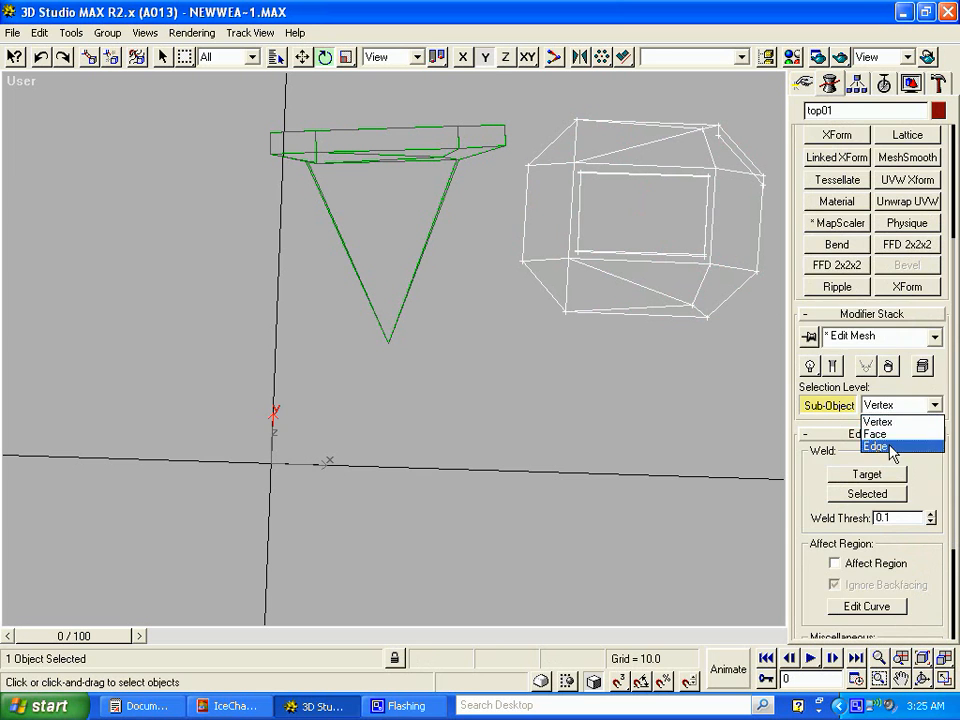
{"action": "left_click", "coordinate": [894, 446]}
Delete the diagonal edges across top01's central rectangle and lower bevel, and undo the deletion of its right side's diagonal edge
{"action": "left_click", "coordinate": [669, 202]}
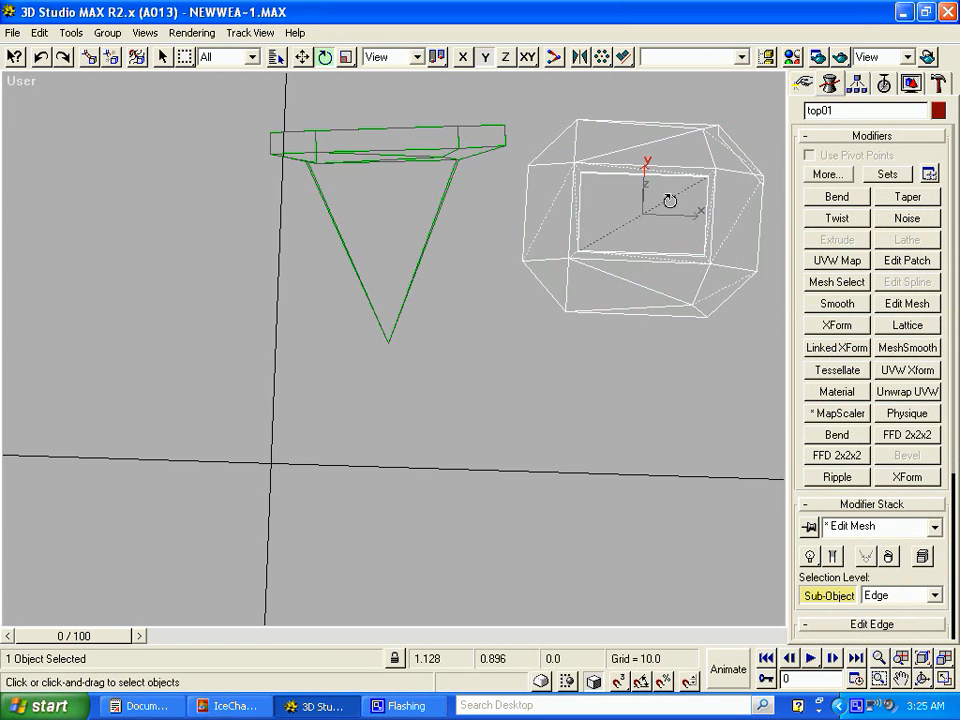
{"action": "left_click", "coordinate": [638, 280]}
{"action": "key", "text": "Delete"}
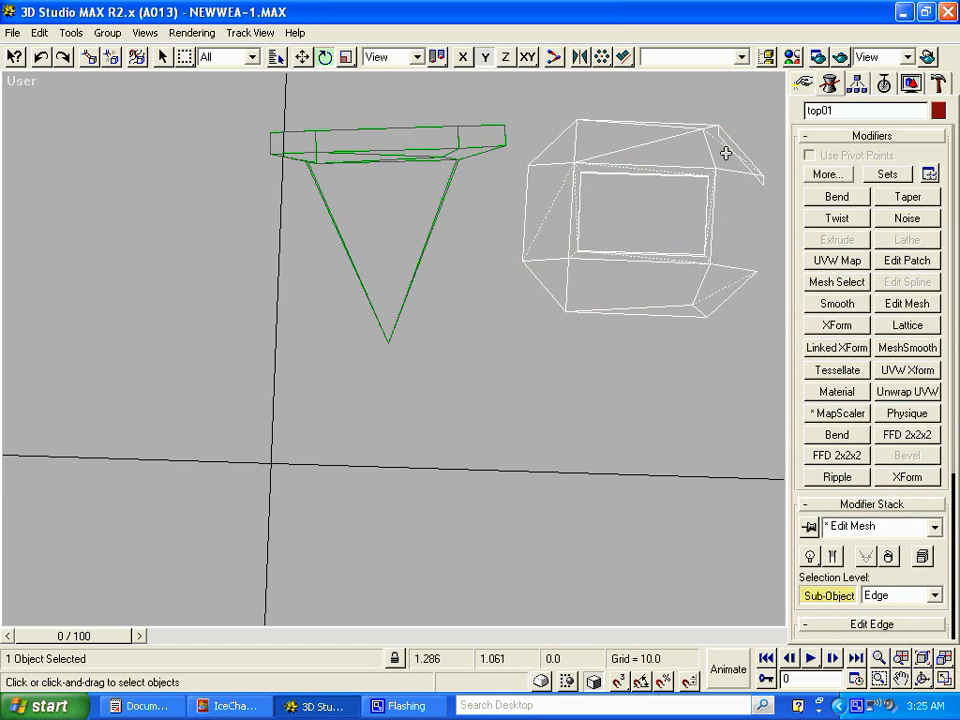
{"action": "key", "text": "ctrl+z"}
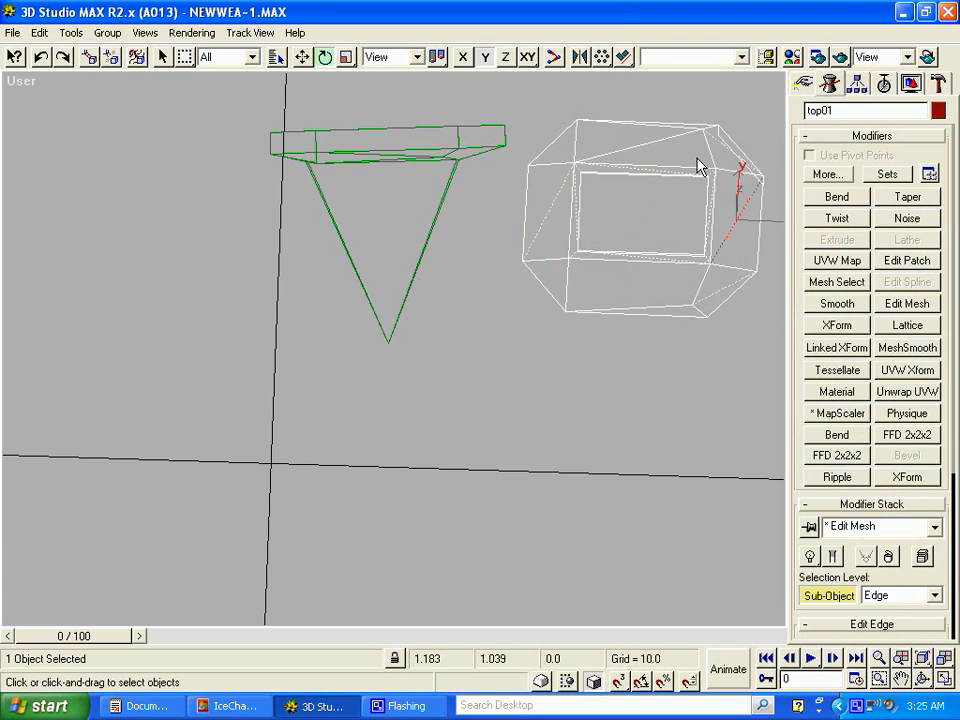
Delete the diagonal edge running across the upper bevel of top01
{"action": "left_click", "coordinate": [725, 148]}
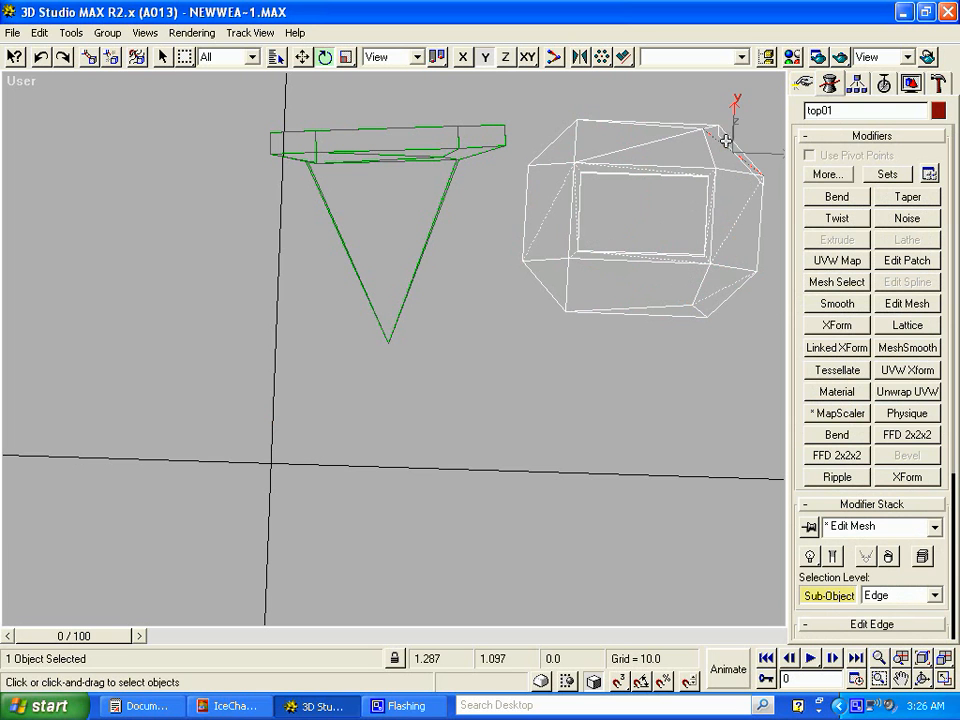
{"action": "left_click", "coordinate": [721, 152]}
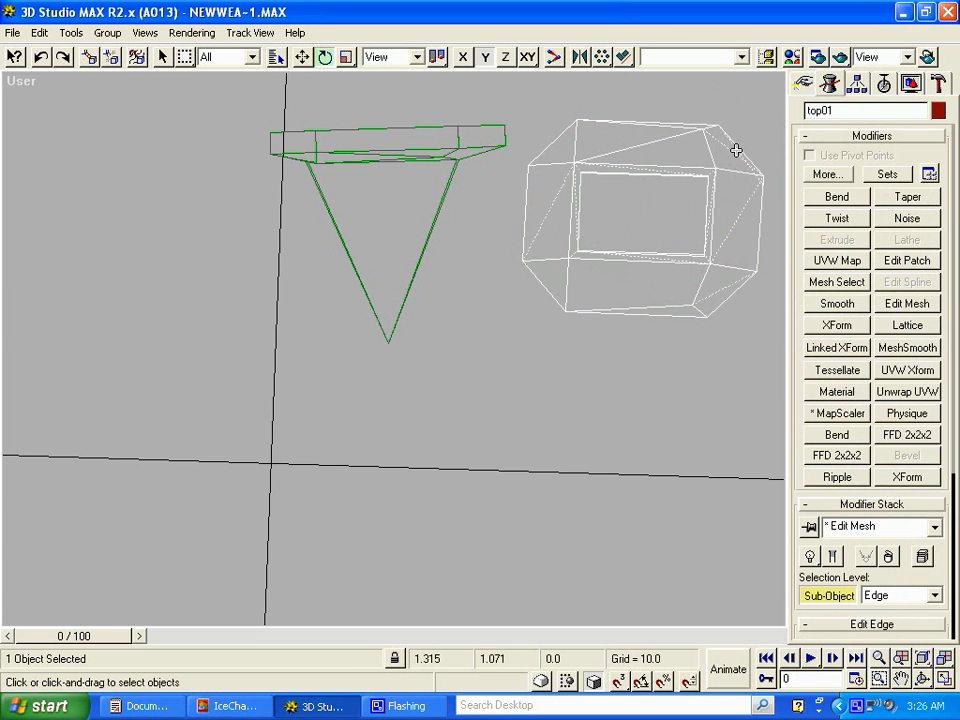
{"action": "left_click", "coordinate": [661, 139]}
{"action": "key", "text": "Delete"}
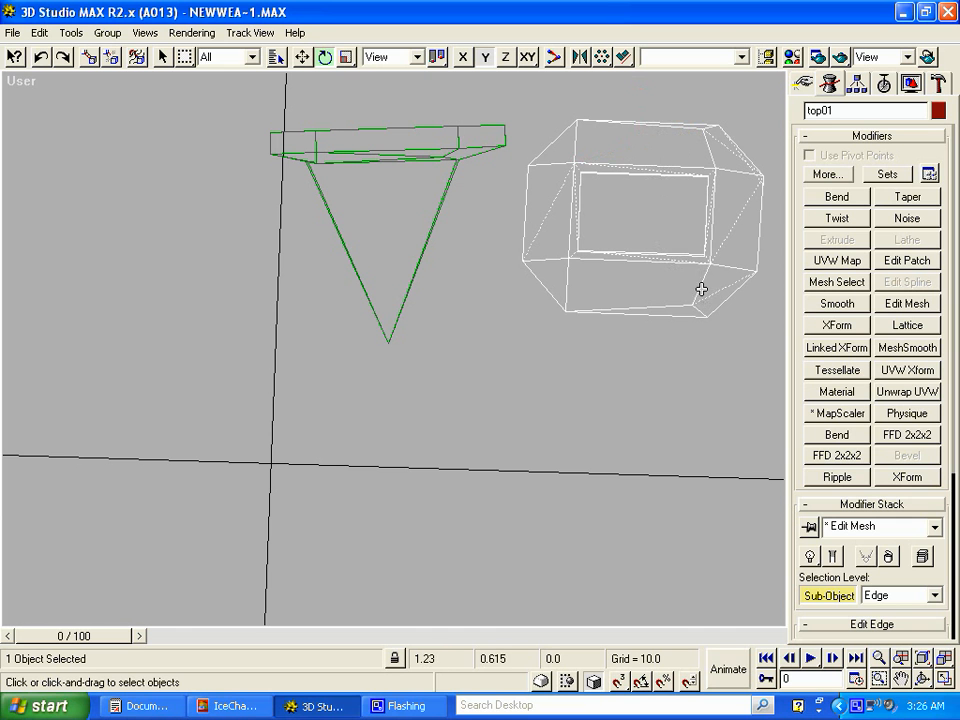
{"action": "left_click", "coordinate": [673, 306]}
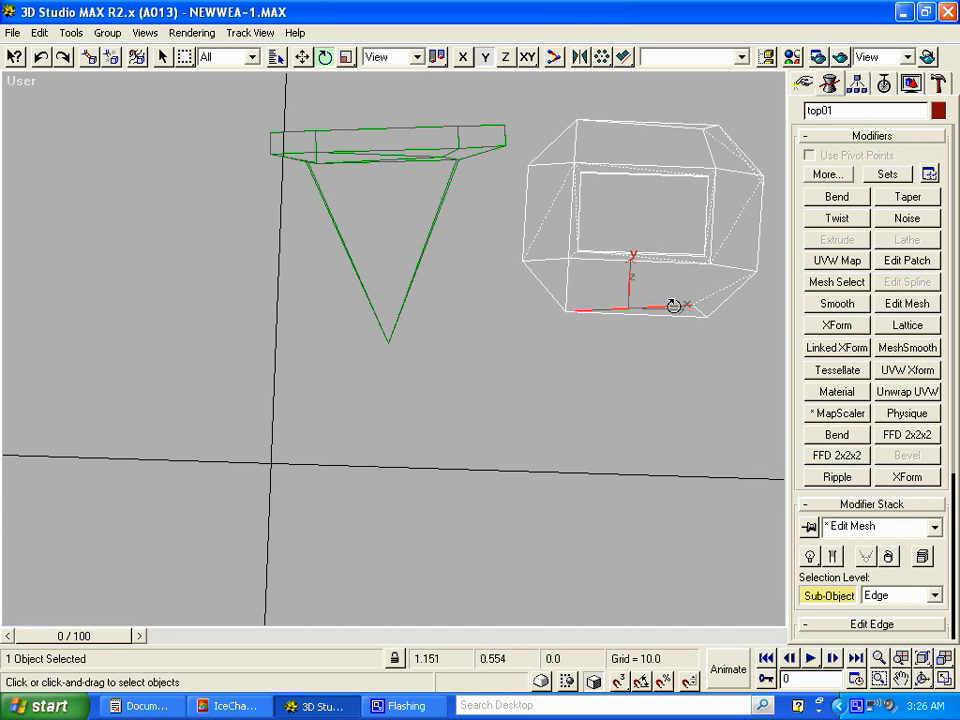
{"action": "key", "text": "Delete"}
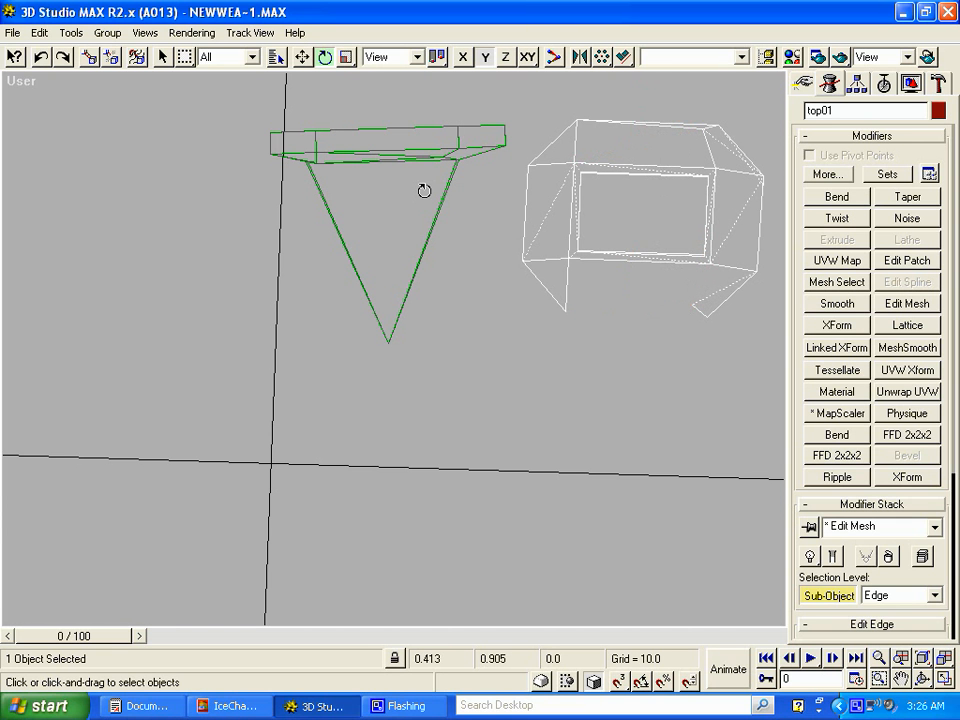
{"action": "key", "text": "ctrl+z"}
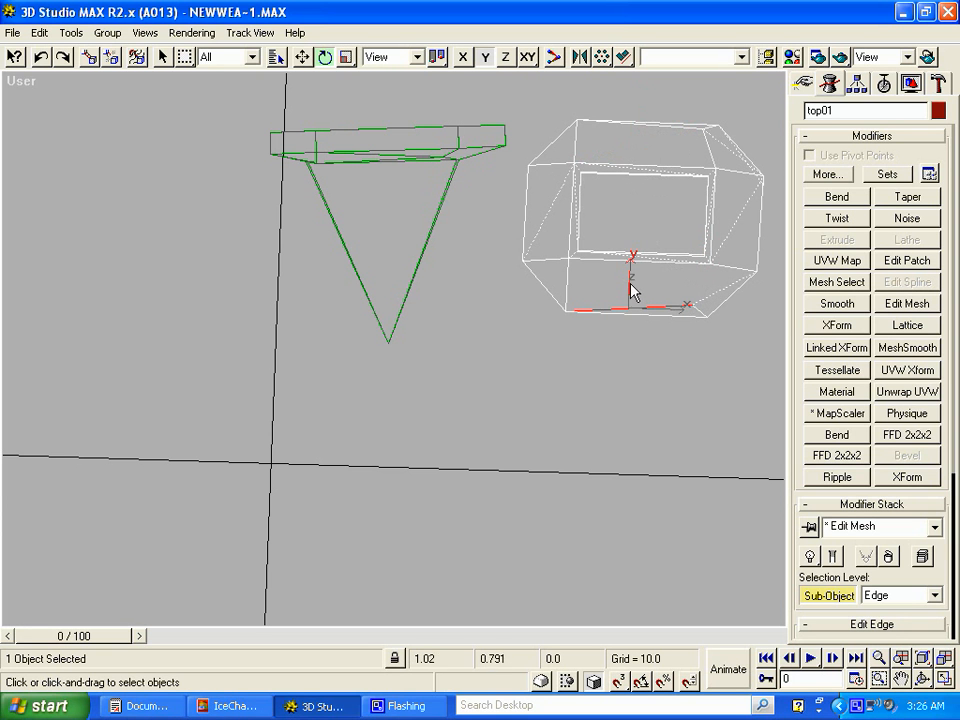
Deselect the edge, leave top01's Edge sub-object mode, and return to the four-viewport layout
{"action": "left_click", "coordinate": [630, 377]}
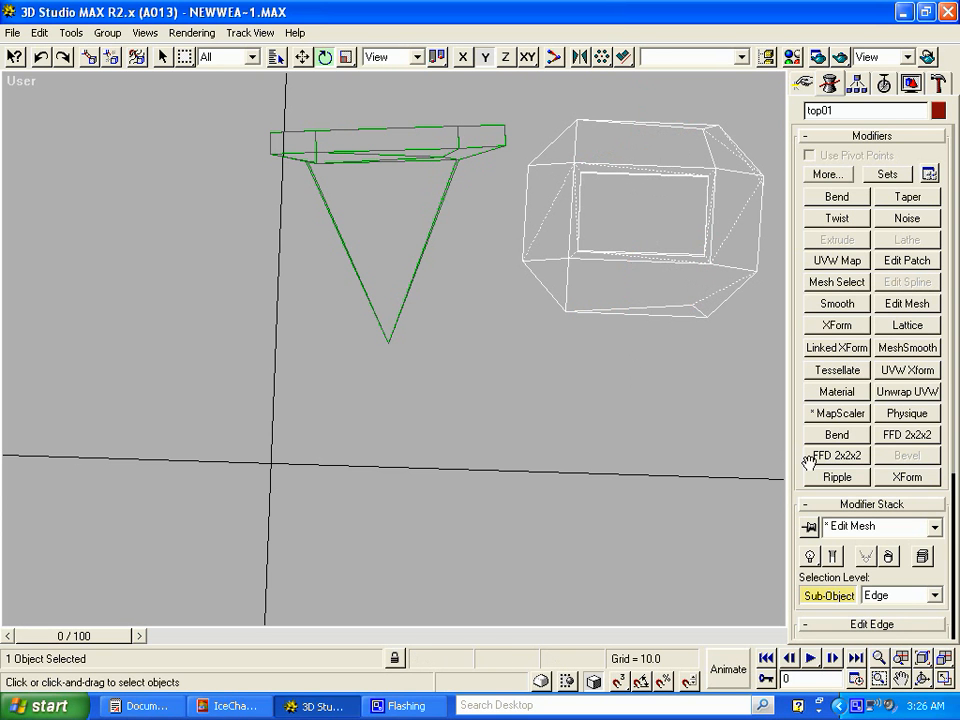
{"action": "left_click", "coordinate": [808, 595]}
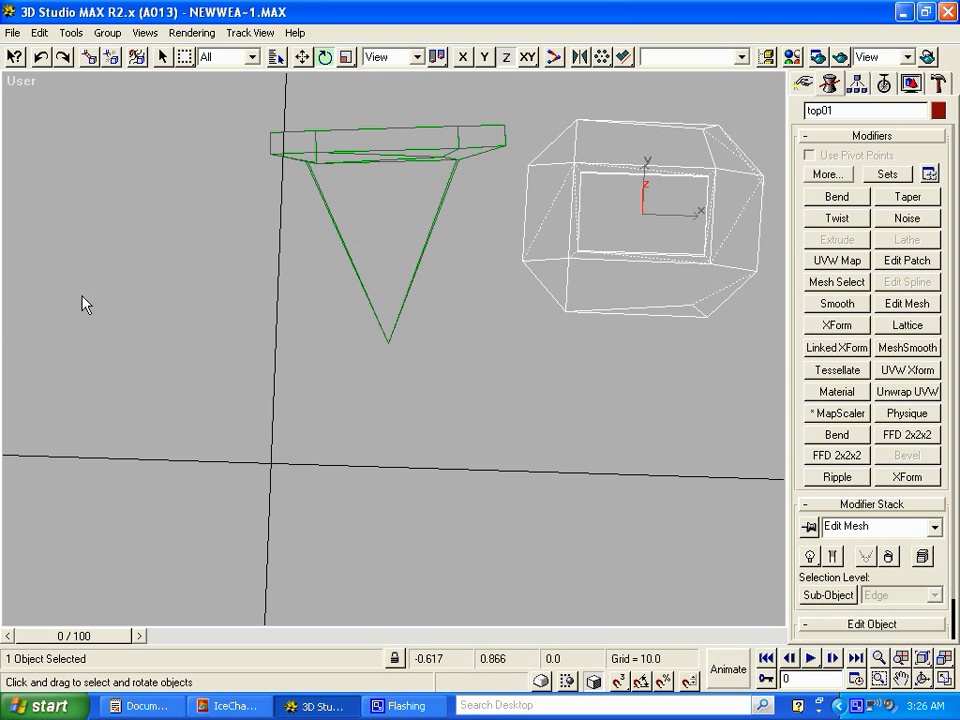
{"action": "left_click", "coordinate": [945, 682]}
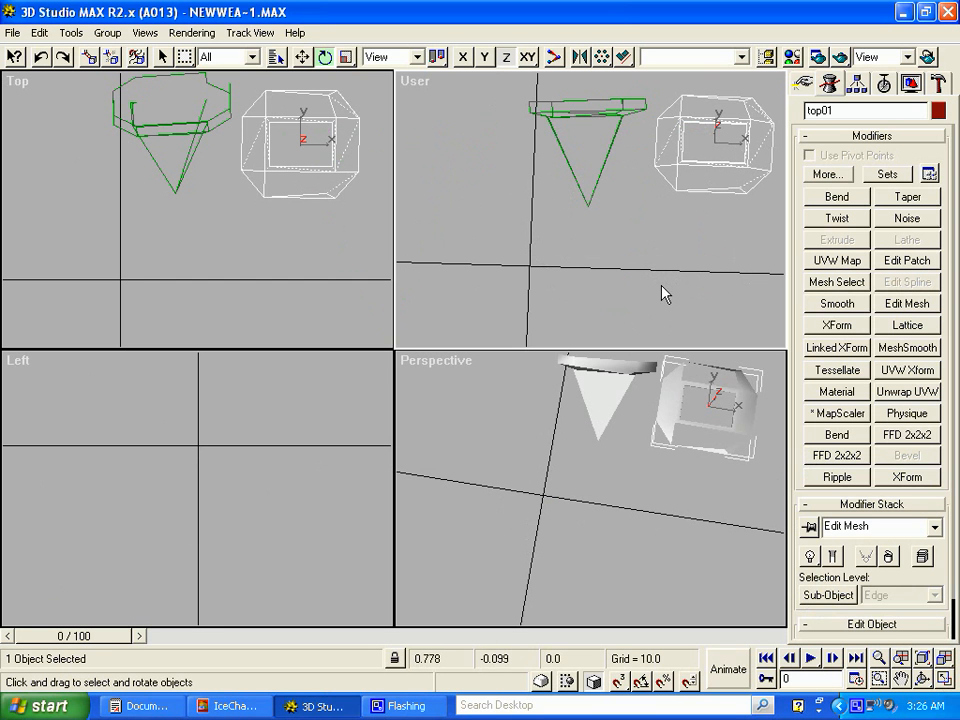
Enable Force Wireframe in the render settings, try to render the User view, and close the rendered frame window
{"action": "left_click", "coordinate": [818, 58]}
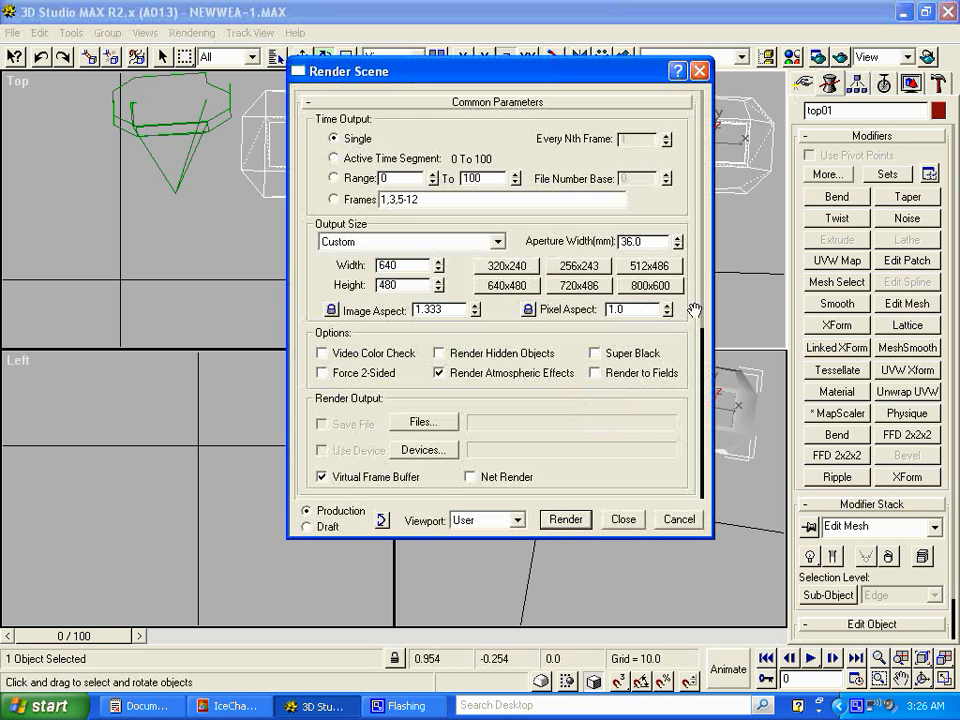
{"action": "scroll", "coordinate": [699, 374], "scroll_direction": "down", "scroll_amount": 5}
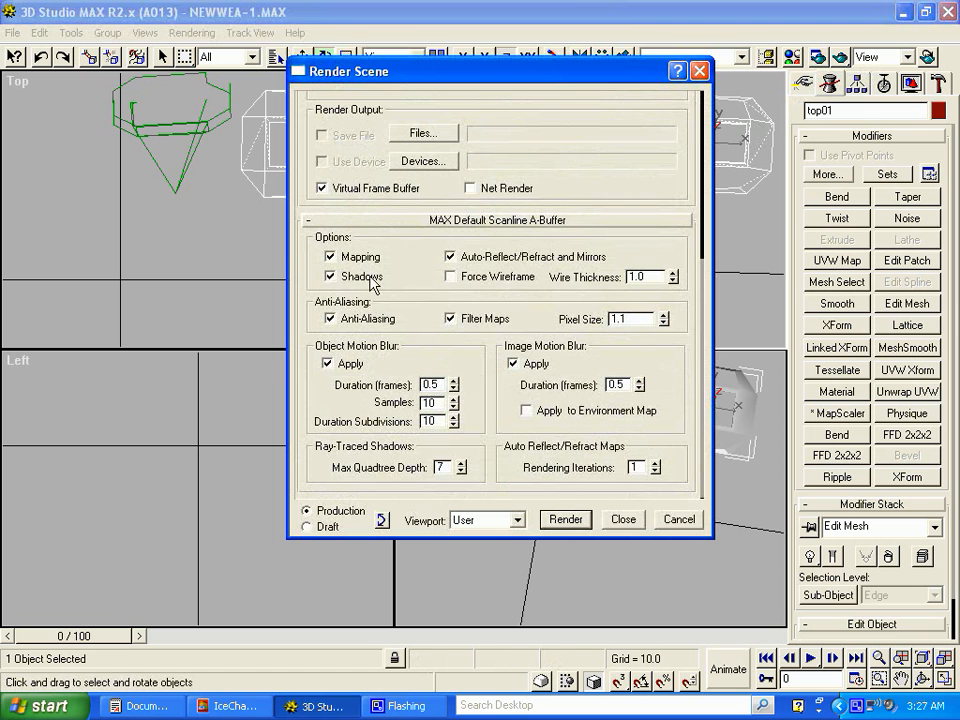
{"action": "left_click", "coordinate": [451, 277]}
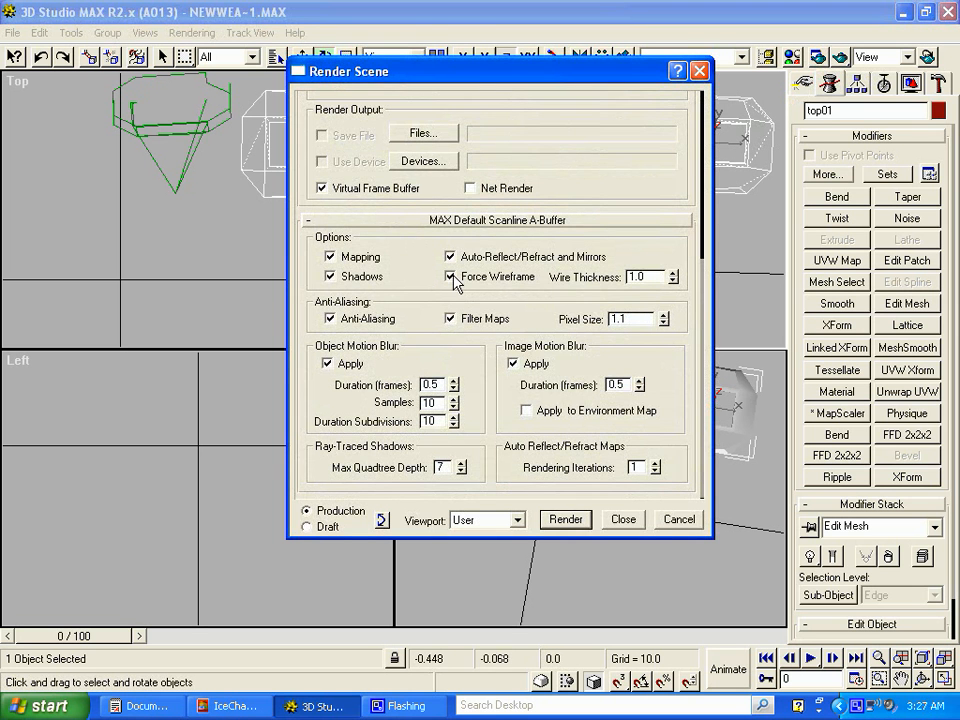
{"action": "double_click", "coordinate": [623, 277]}
{"action": "left_click", "coordinate": [565, 519]}
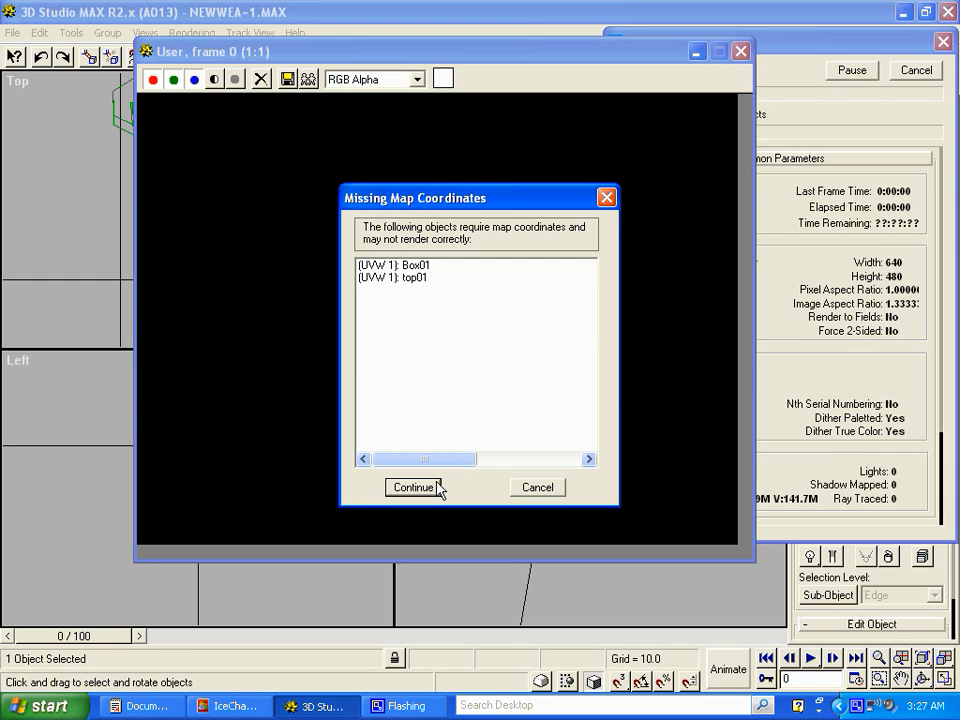
{"action": "left_click", "coordinate": [544, 487]}
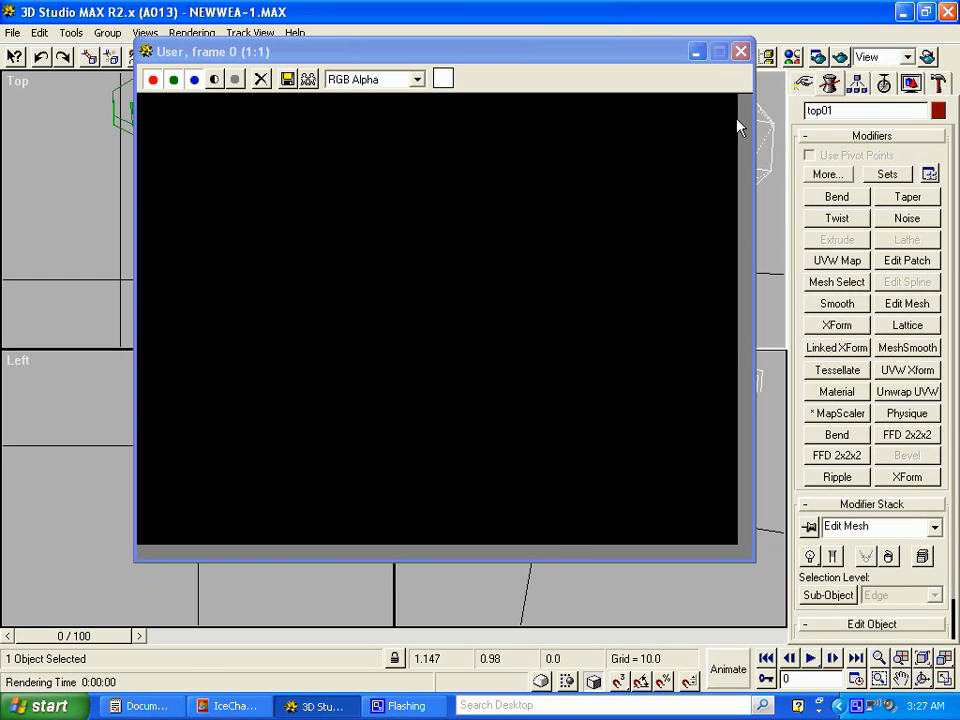
{"action": "left_click", "coordinate": [741, 51]}
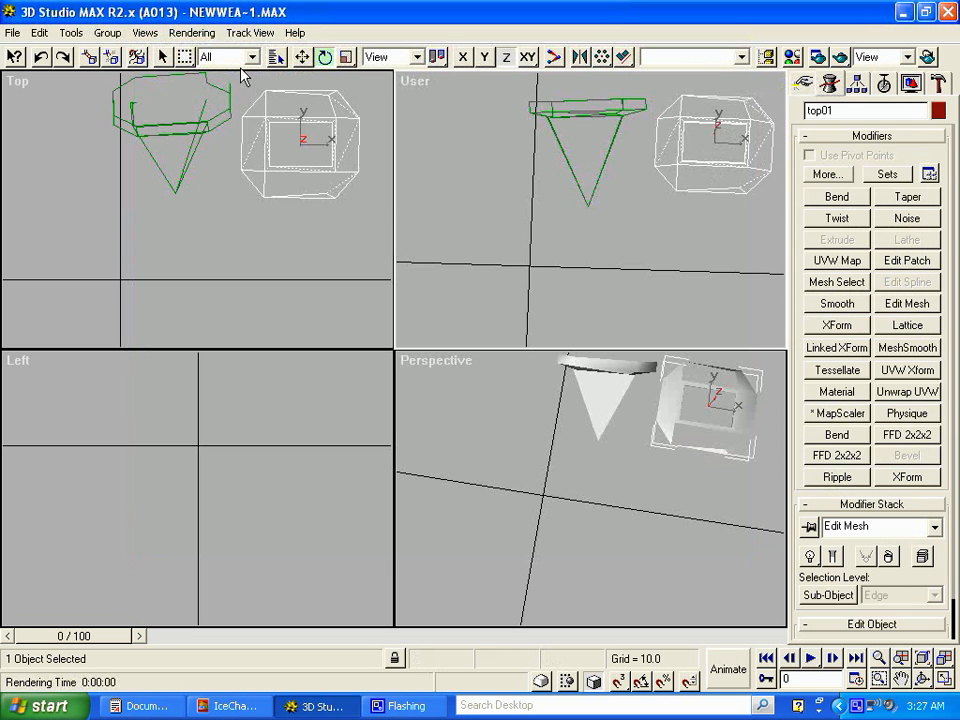
Reselect top01 in the User view and apply a UVW Map modifier to it
{"action": "left_click", "coordinate": [165, 58]}
{"action": "left_click", "coordinate": [617, 244]}
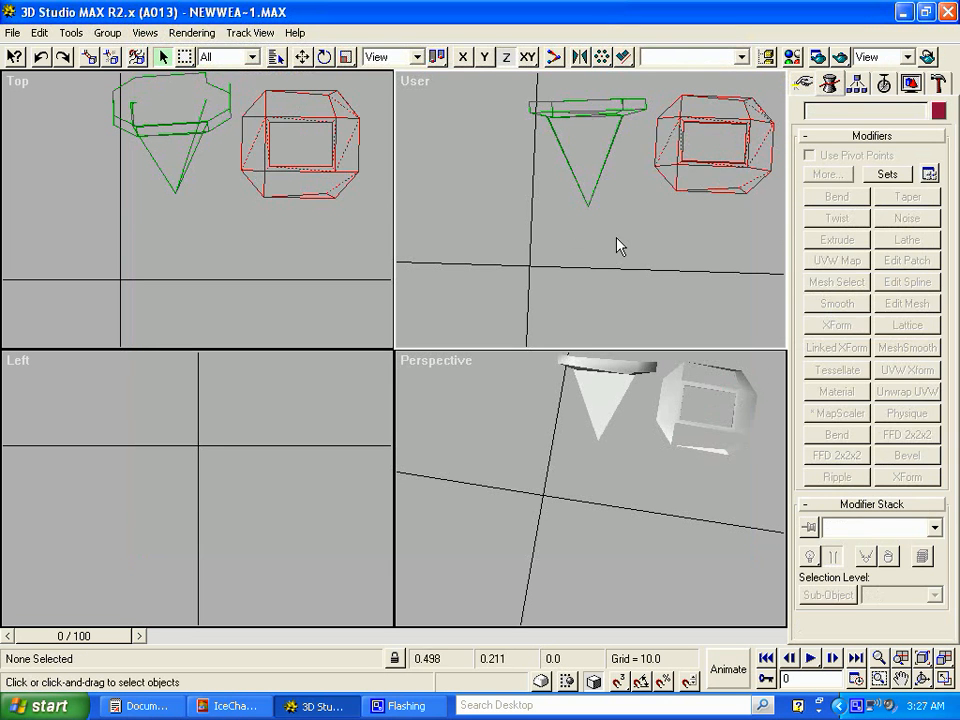
{"action": "left_click", "coordinate": [710, 164]}
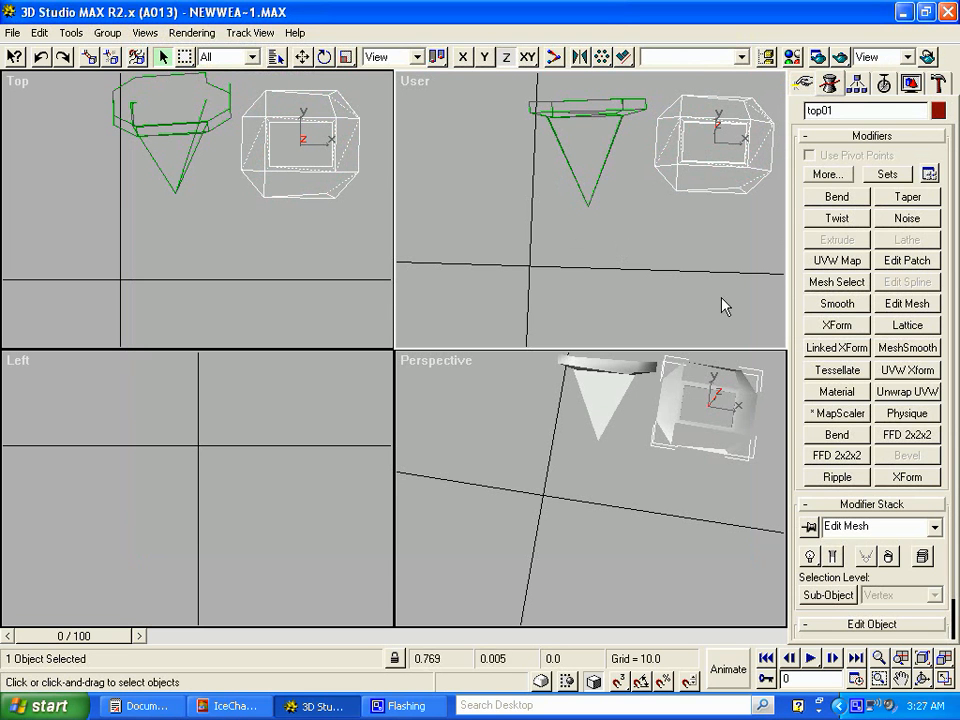
{"action": "left_click", "coordinate": [836, 262]}
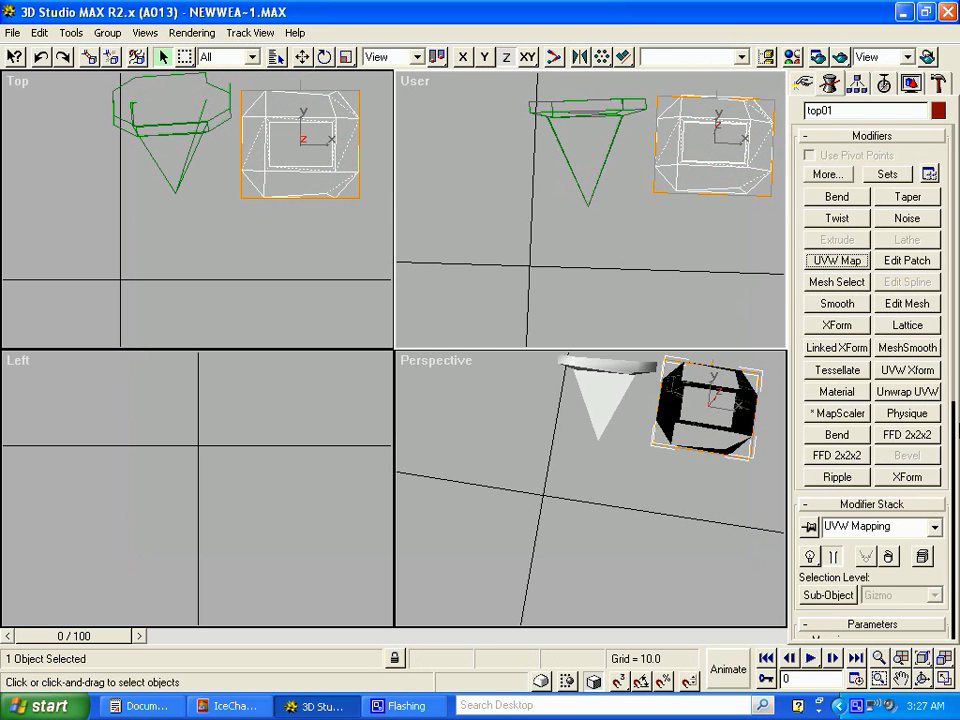
Fit the planar UVW mapping to top01 with Z alignment, with the Gizmo sub-object level turned on
{"action": "left_click_drag", "start_coordinate": [953, 410], "coordinate": [953, 60]}
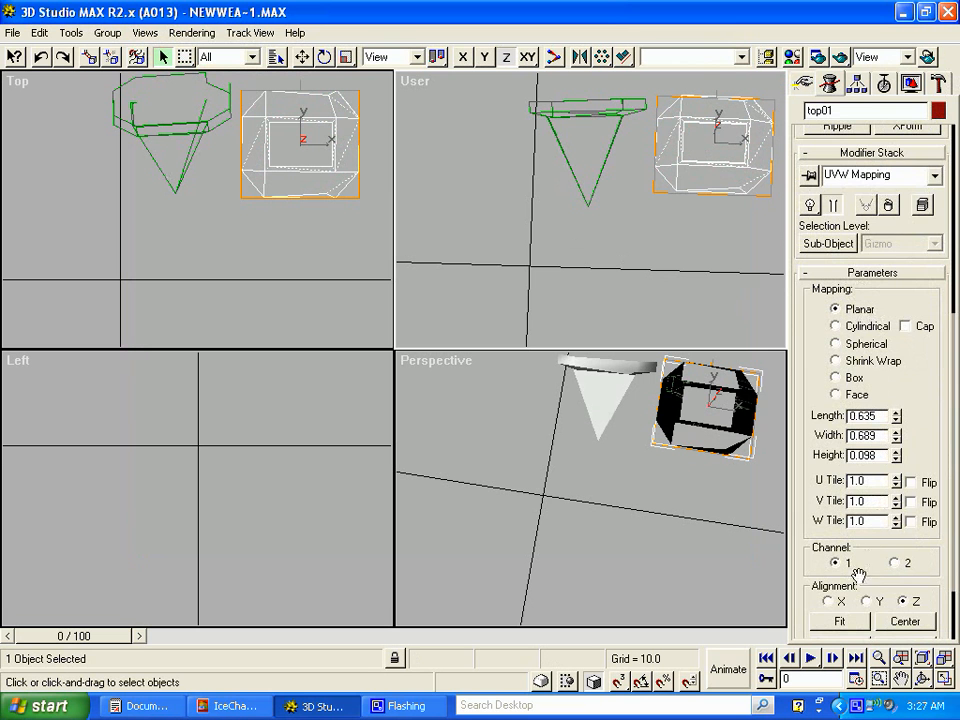
{"action": "left_click", "coordinate": [830, 623]}
{"action": "left_click", "coordinate": [829, 243]}
{"action": "left_click", "coordinate": [833, 622]}
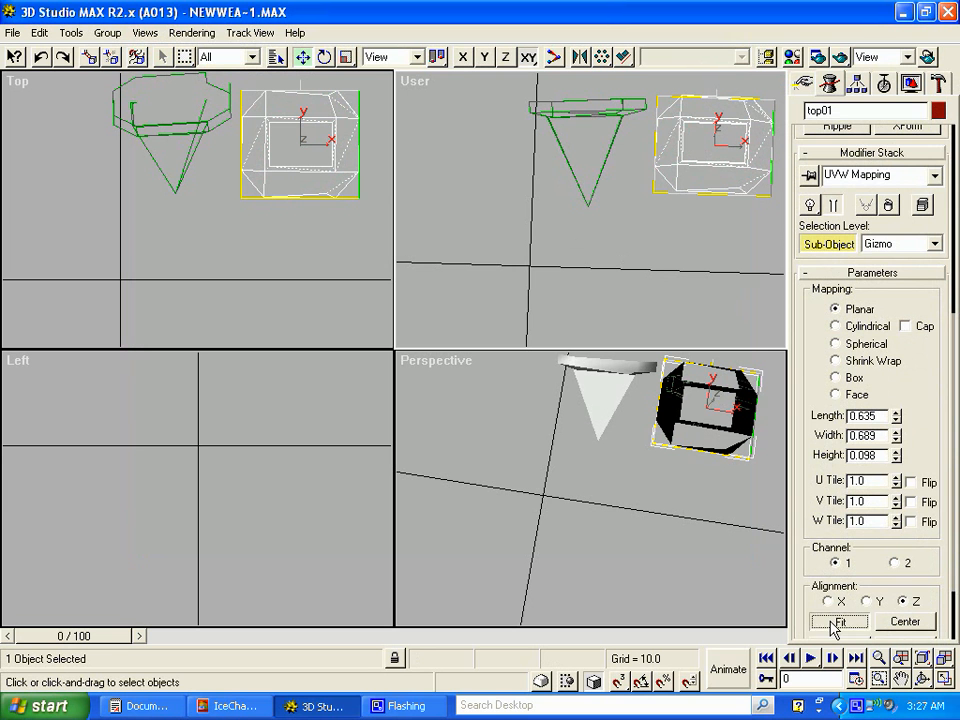
Leave top01's Gizmo level, then apply a UVW Map modifier to Box01 and fit its planar mapping with Y alignment
{"action": "left_click", "coordinate": [808, 249]}
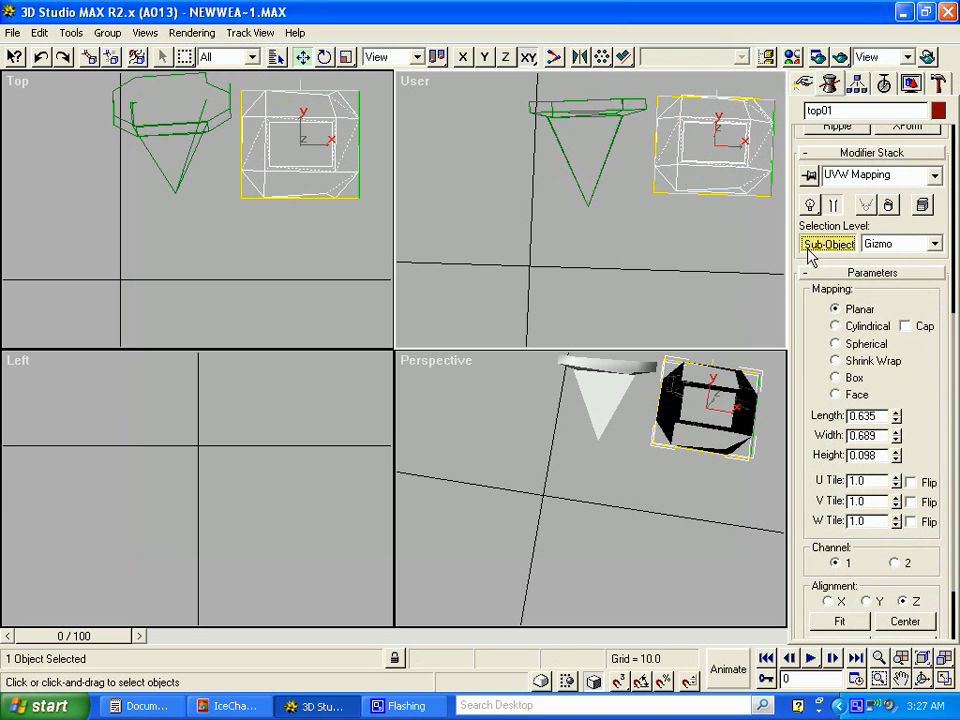
{"action": "left_click", "coordinate": [587, 199]}
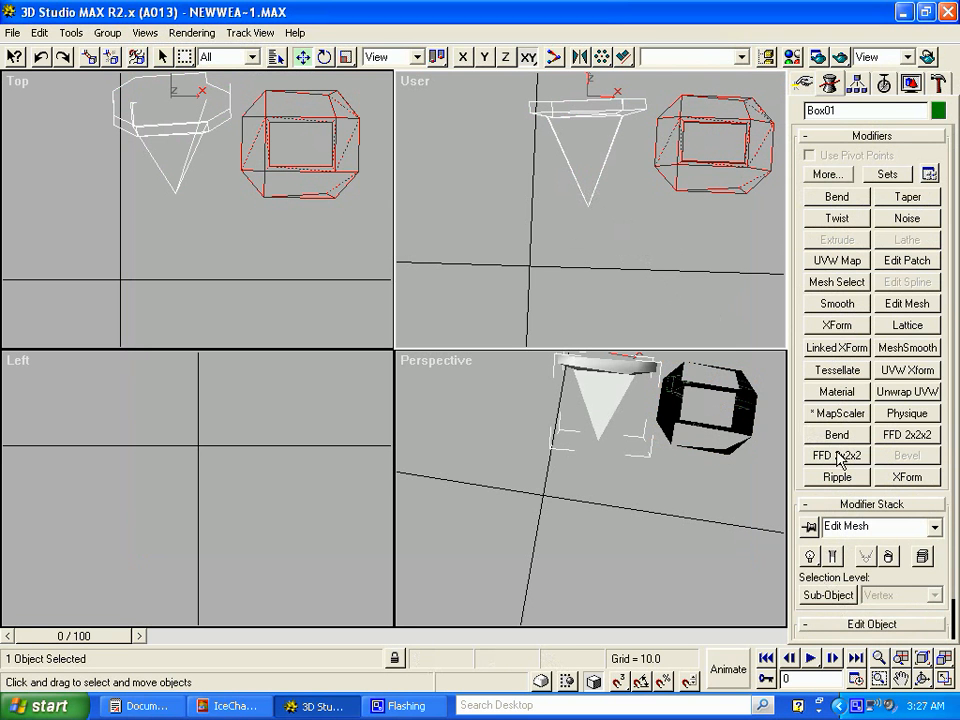
{"action": "left_click", "coordinate": [828, 595]}
{"action": "left_click", "coordinate": [837, 260]}
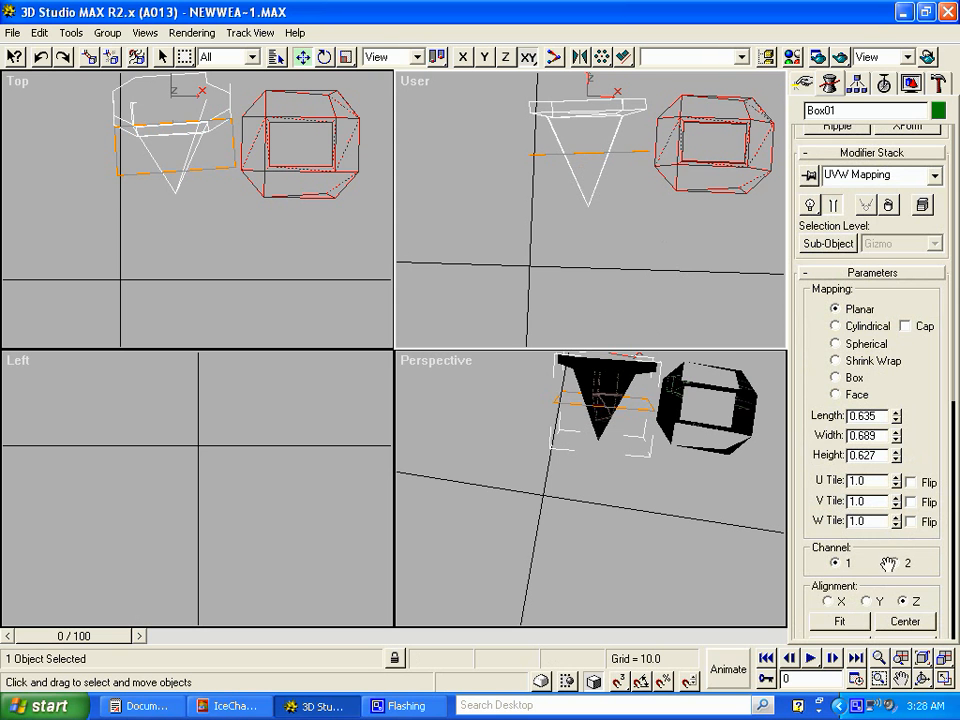
{"action": "left_click", "coordinate": [866, 601]}
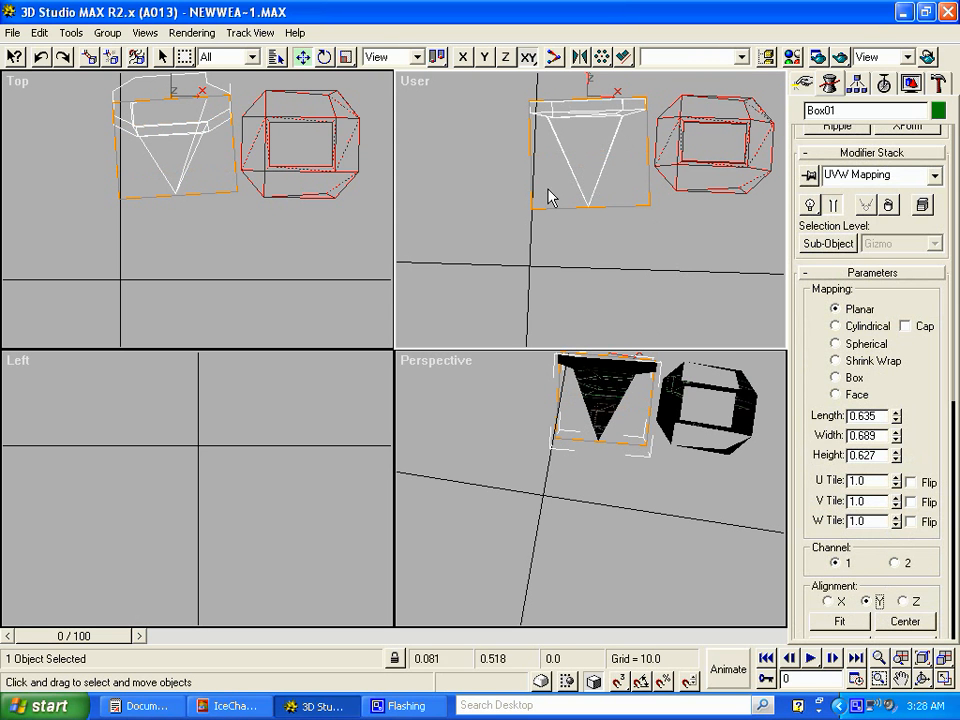
{"action": "left_click", "coordinate": [845, 625]}
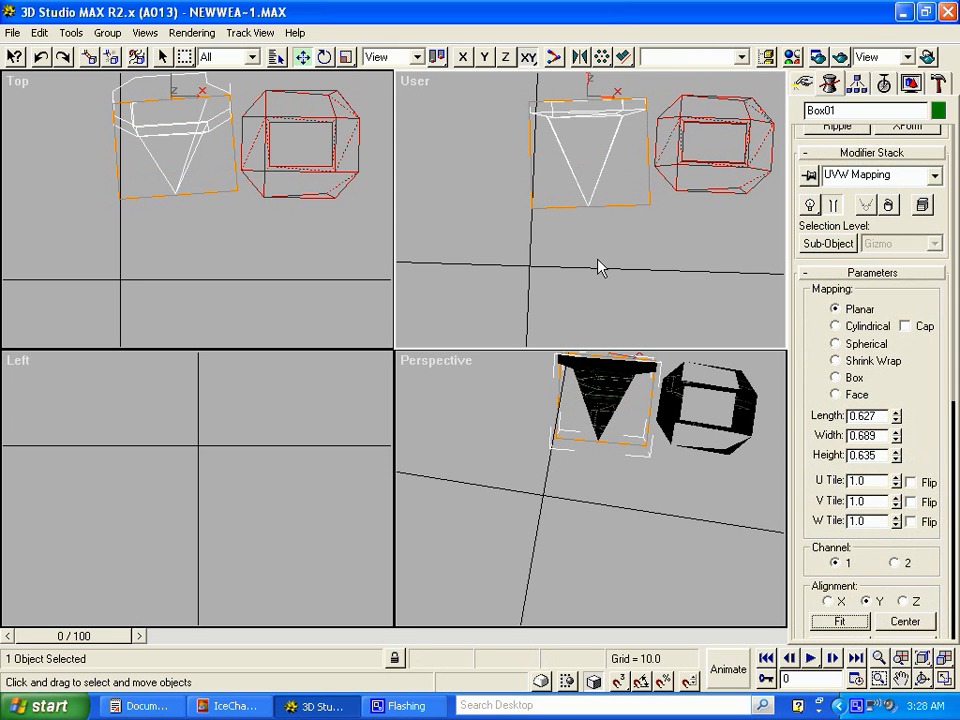
Render the User view with Force Wireframe enabled and close the rendered frame window
{"action": "left_click", "coordinate": [818, 58]}
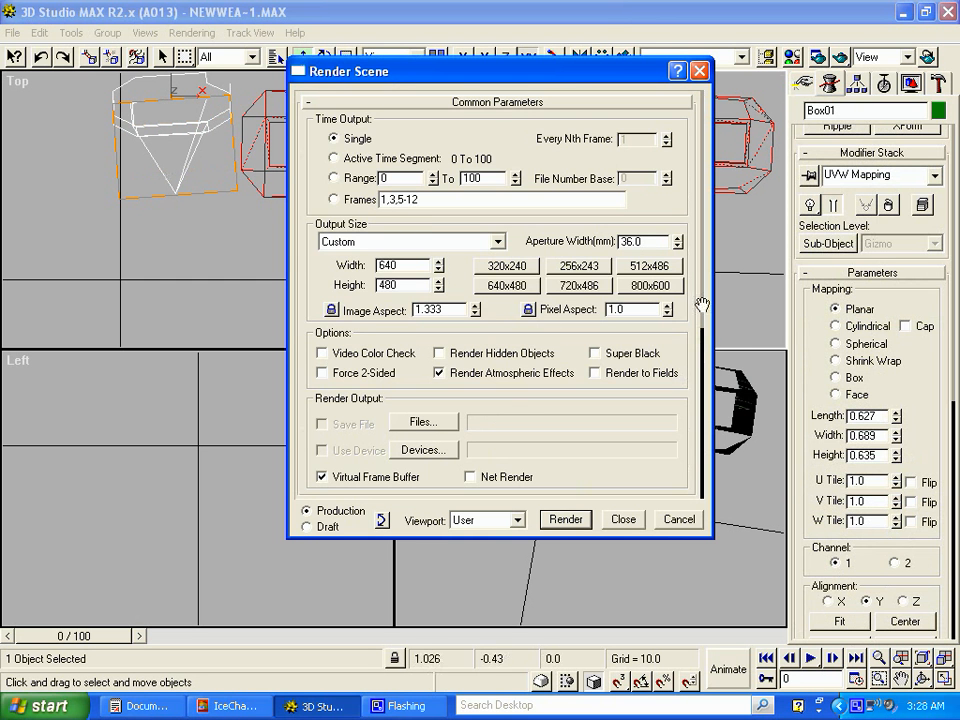
{"action": "left_click_drag", "start_coordinate": [702, 304], "coordinate": [702, 93]}
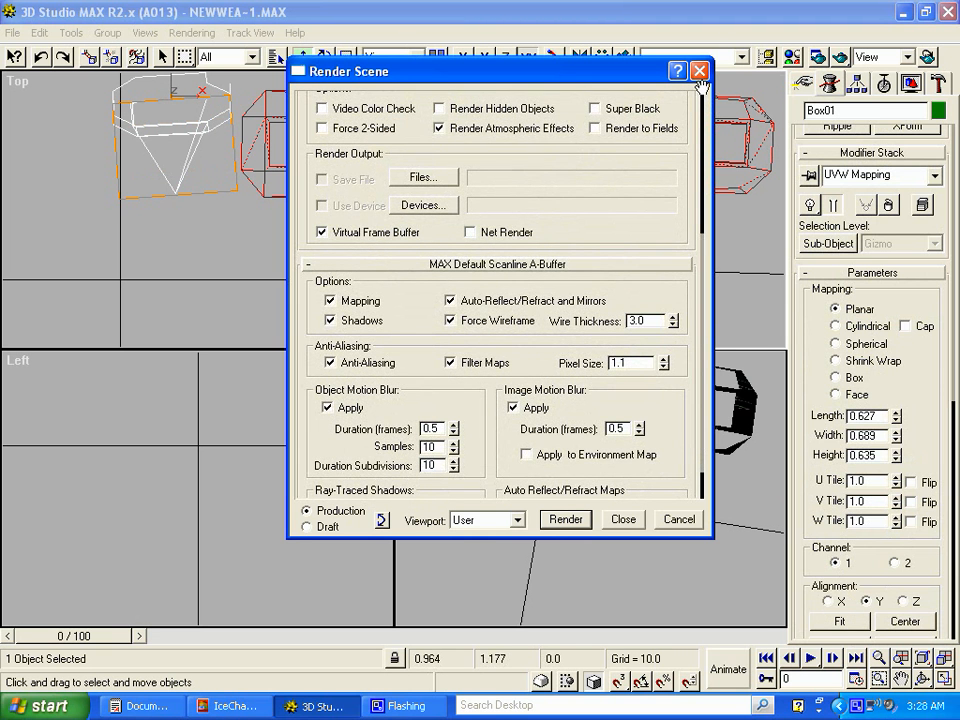
{"action": "left_click_drag", "start_coordinate": [702, 87], "coordinate": [702, 80]}
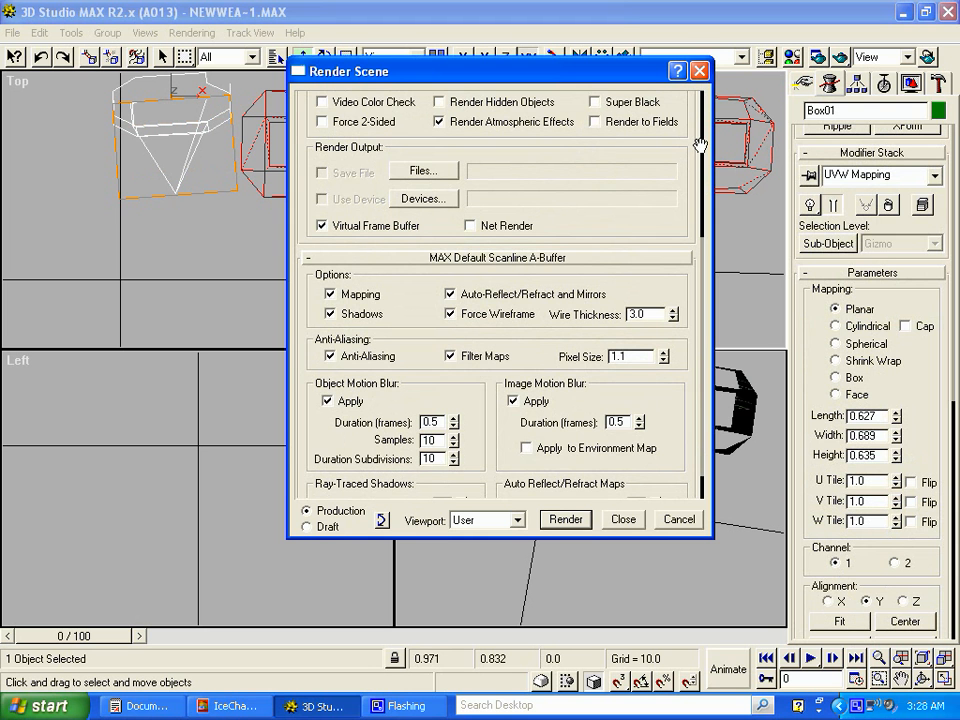
{"action": "left_click_drag", "start_coordinate": [701, 142], "coordinate": [636, 193]}
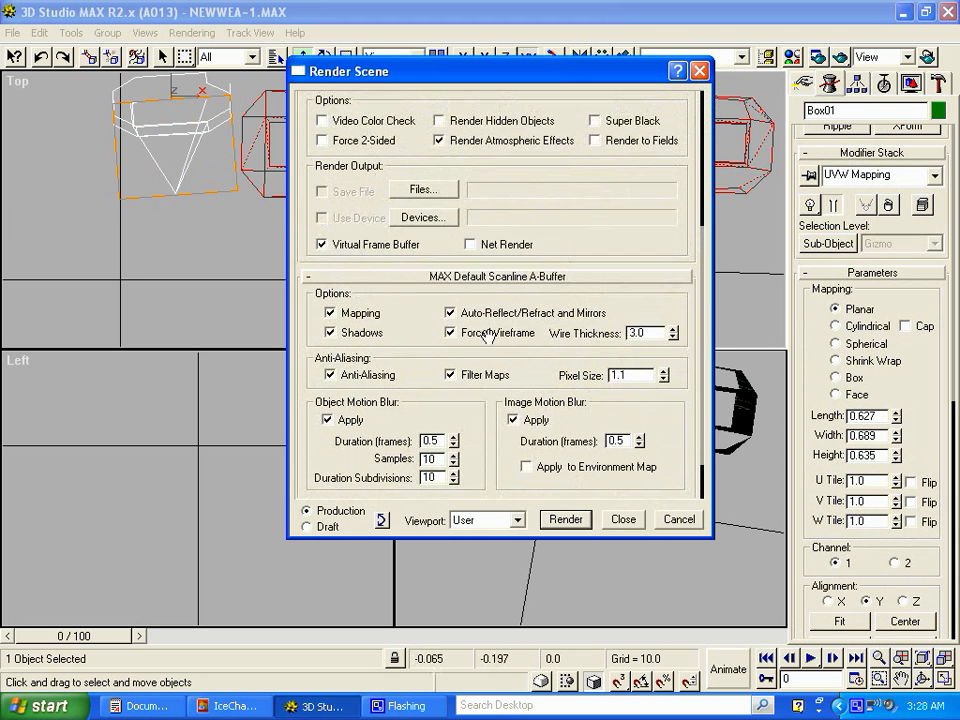
{"action": "left_click", "coordinate": [586, 528]}
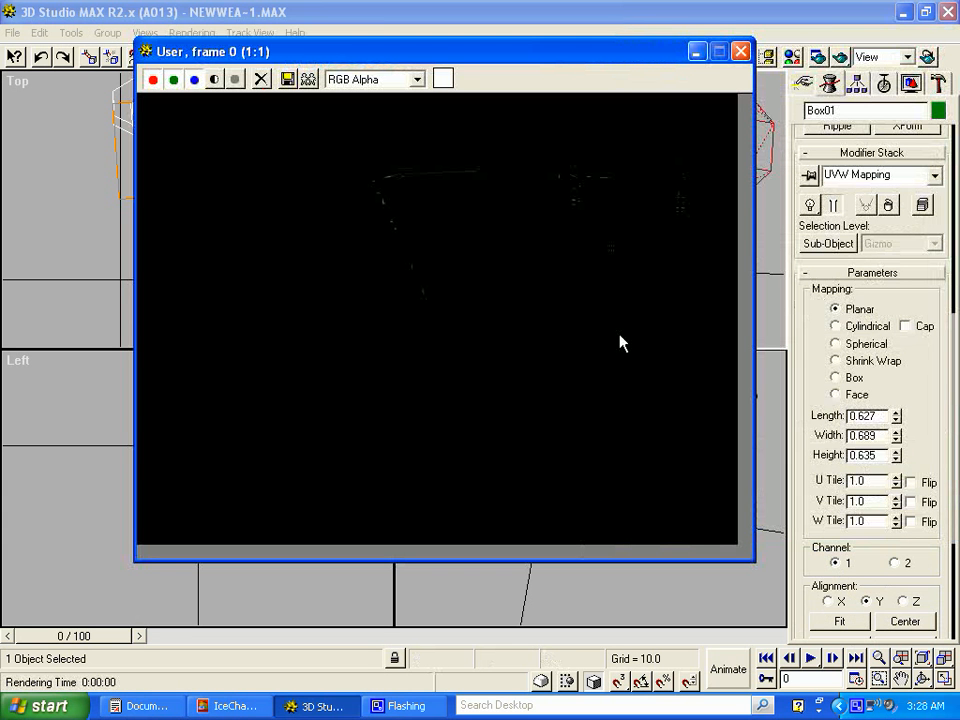
{"action": "left_click", "coordinate": [741, 50]}
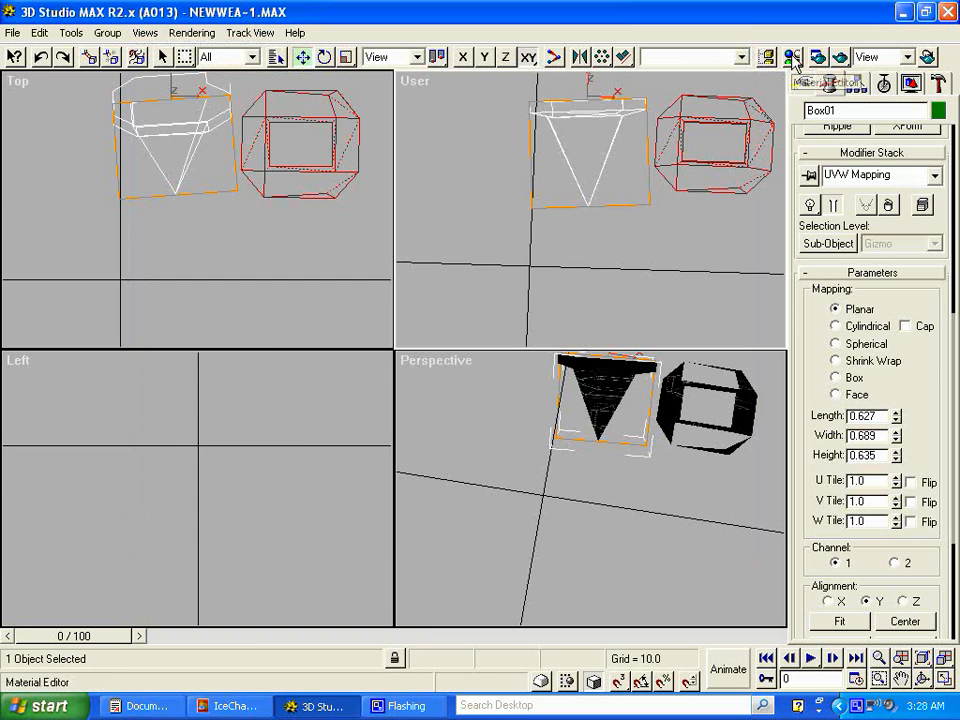
Assign the teal Material #4 to both Box01 and top01, and close the Material Editor
{"action": "left_click", "coordinate": [793, 58]}
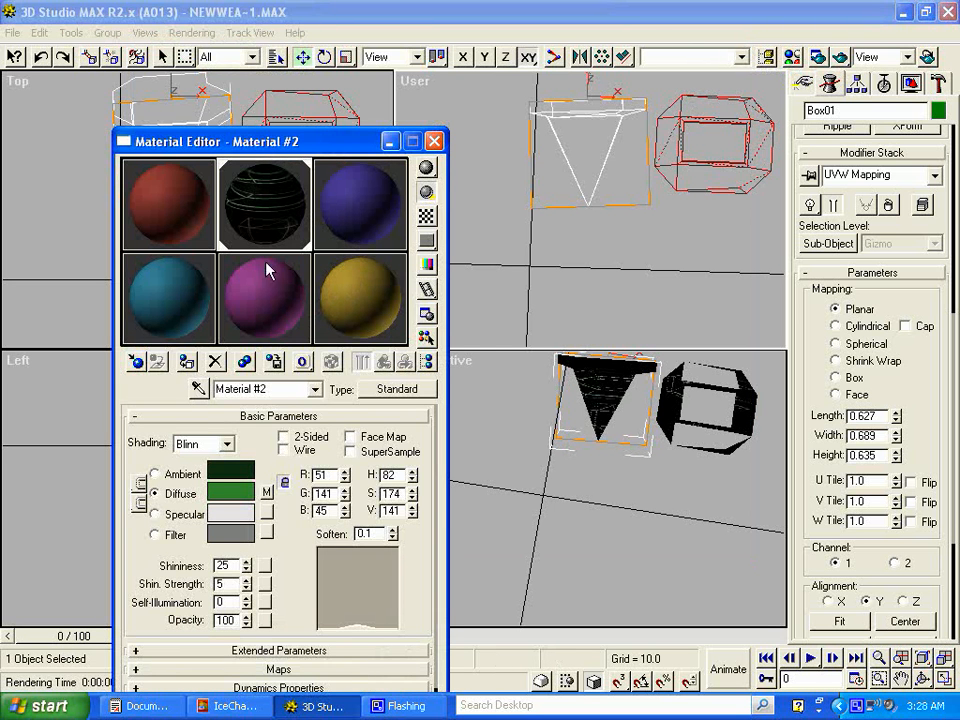
{"action": "middle_click_drag", "start_coordinate": [313, 337], "coordinate": [311, 253]}
{"action": "left_click", "coordinate": [344, 233]}
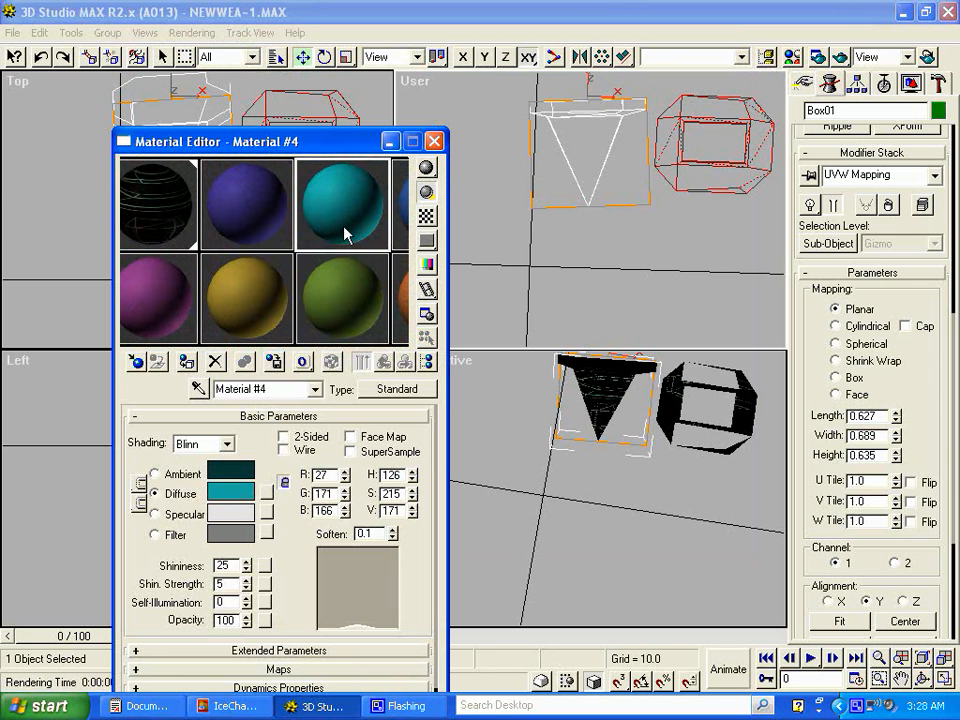
{"action": "left_click", "coordinate": [187, 362]}
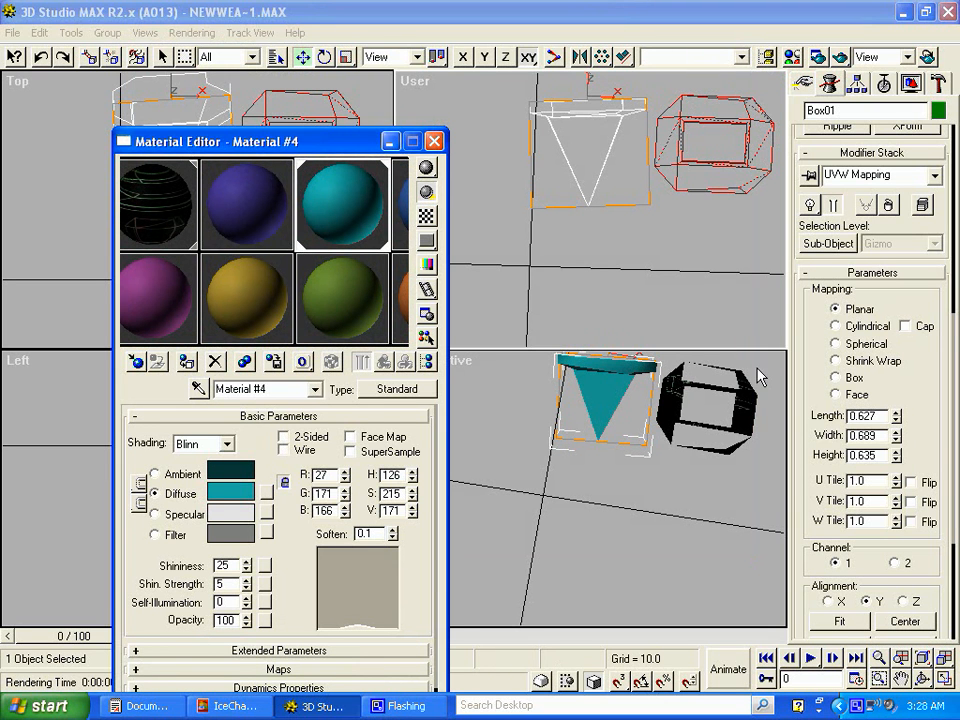
{"action": "left_click", "coordinate": [685, 435]}
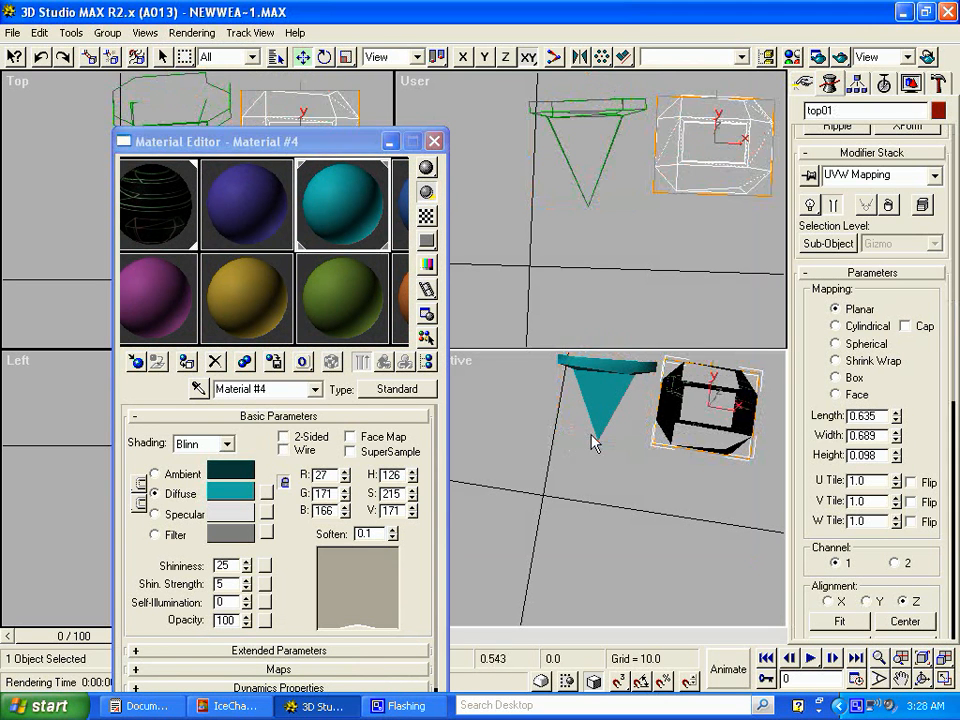
{"action": "left_click", "coordinate": [198, 365]}
{"action": "left_click", "coordinate": [190, 364]}
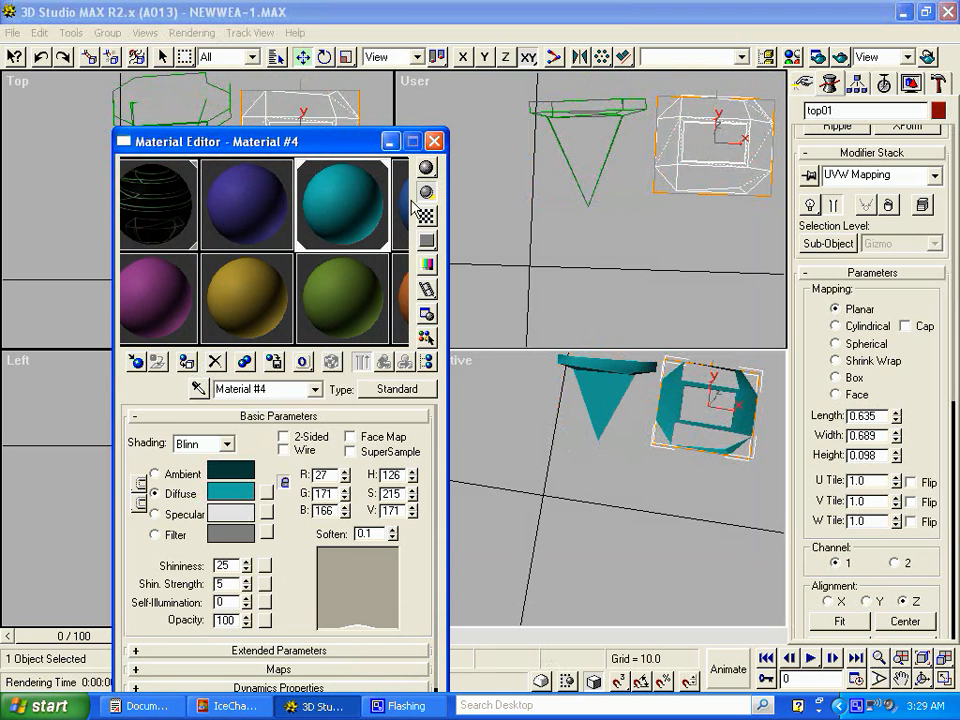
{"action": "left_click", "coordinate": [433, 141]}
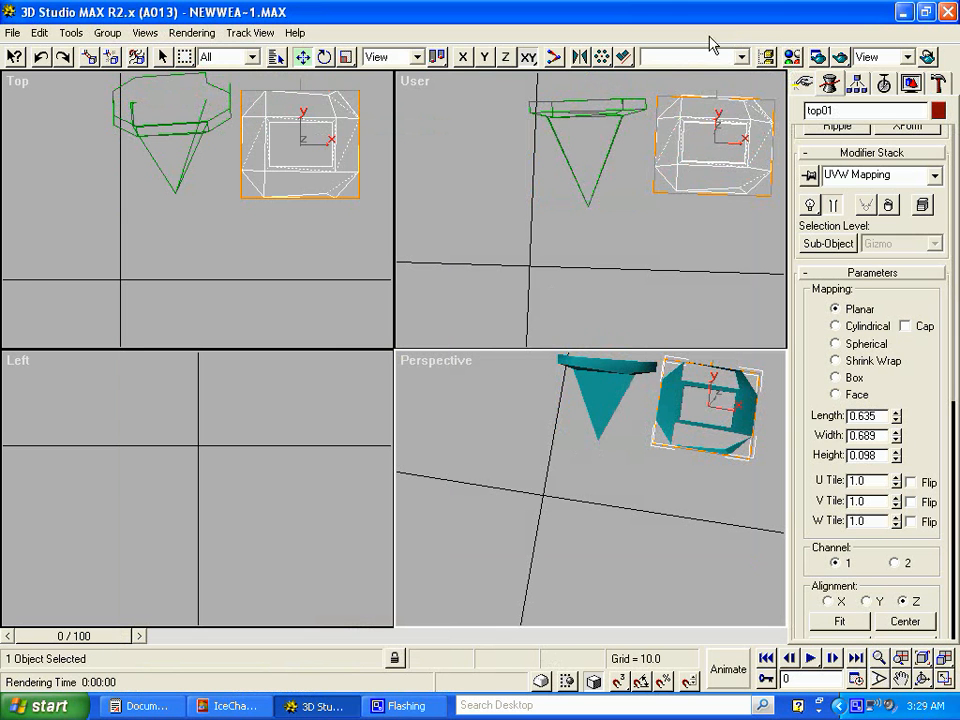
Render the Perspective view to check the teal wireframe, and close the rendered frame window
{"action": "left_click", "coordinate": [818, 58]}
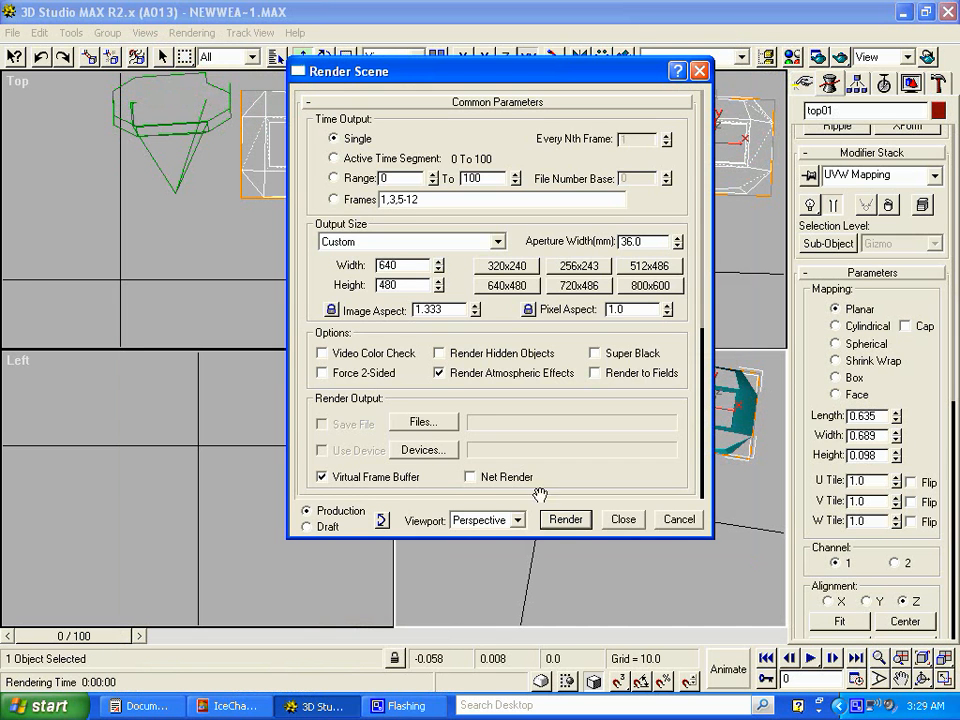
{"action": "left_click", "coordinate": [566, 520]}
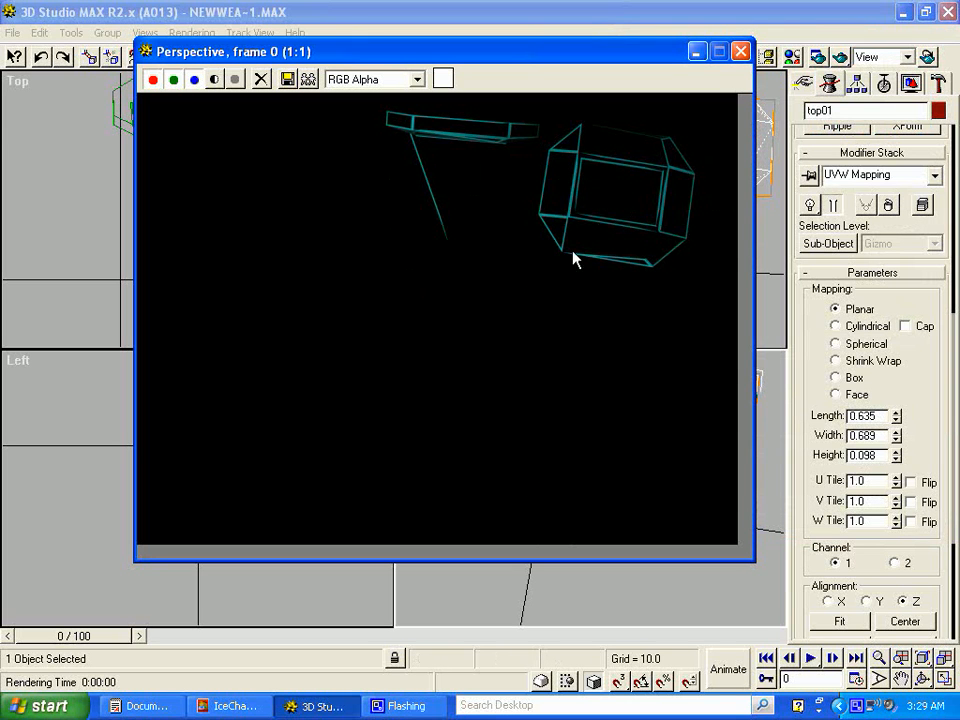
{"action": "left_click", "coordinate": [740, 51]}
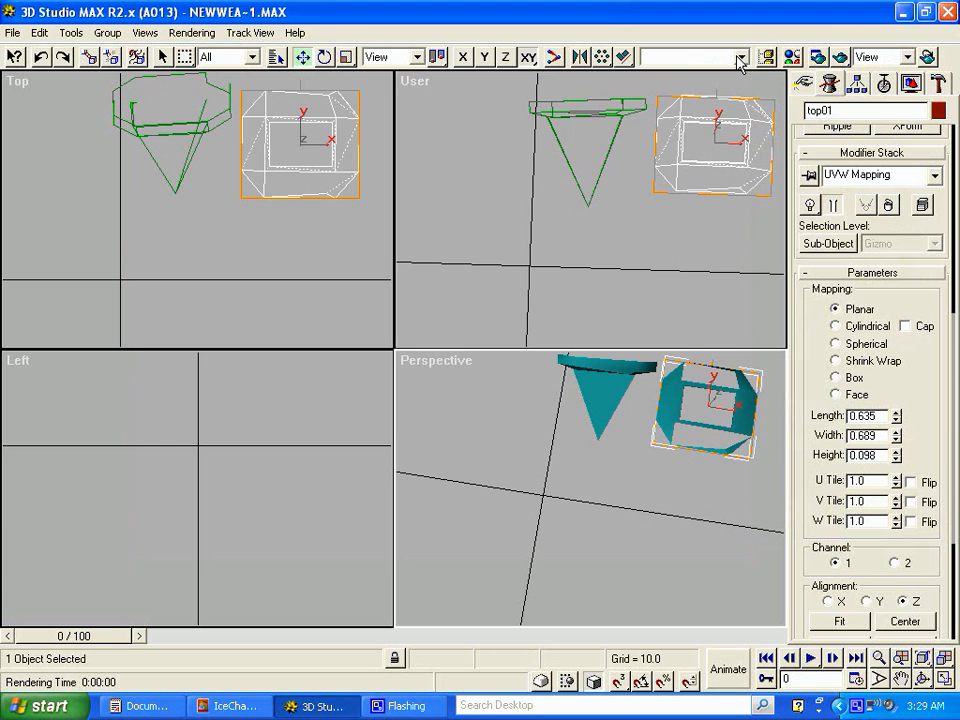
Move Box01 down and to the left in the User view, farther away from top01
{"action": "left_click", "coordinate": [597, 183]}
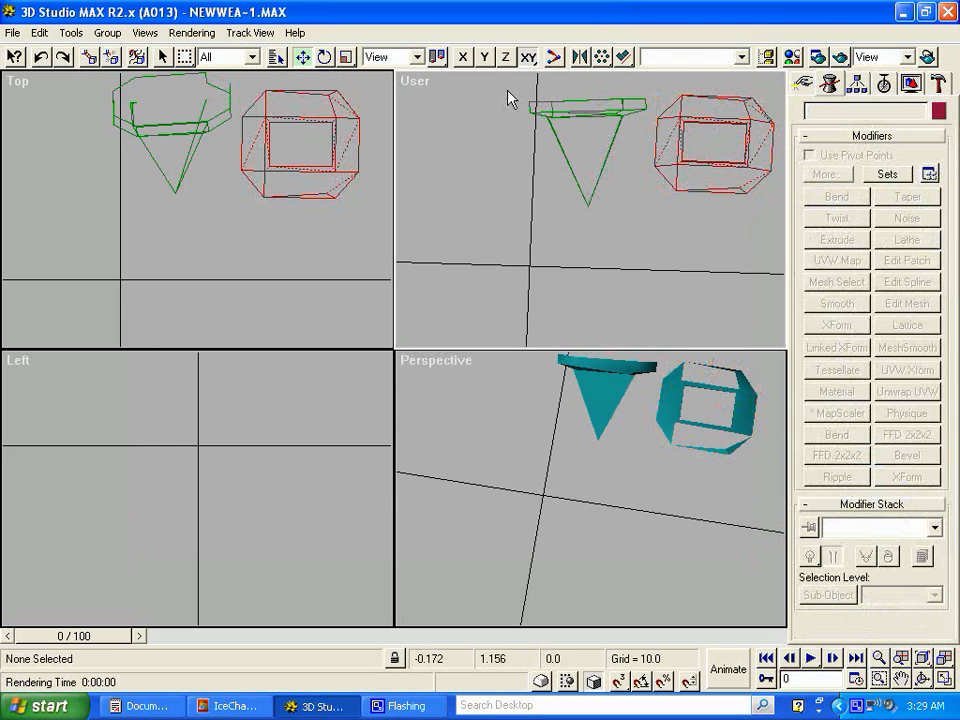
{"action": "left_click", "coordinate": [549, 122]}
{"action": "left_click_drag", "start_coordinate": [550, 113], "coordinate": [496, 157]}
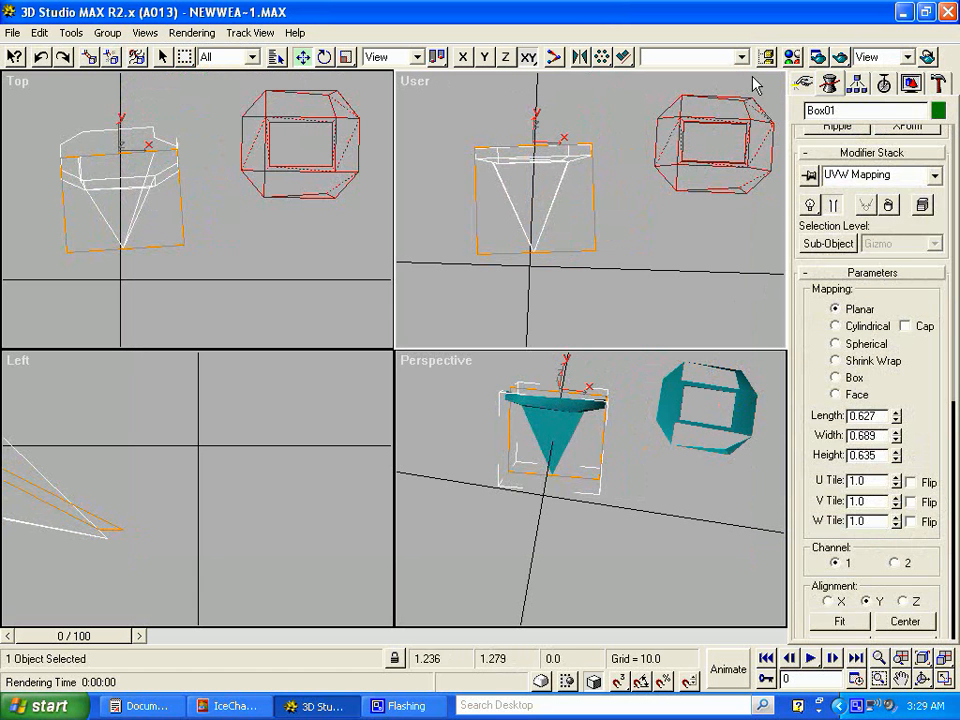
Render a single frame of the User view at 640 x 480 with Force Wireframe and wire thickness 3.0
{"action": "left_click", "coordinate": [817, 58]}
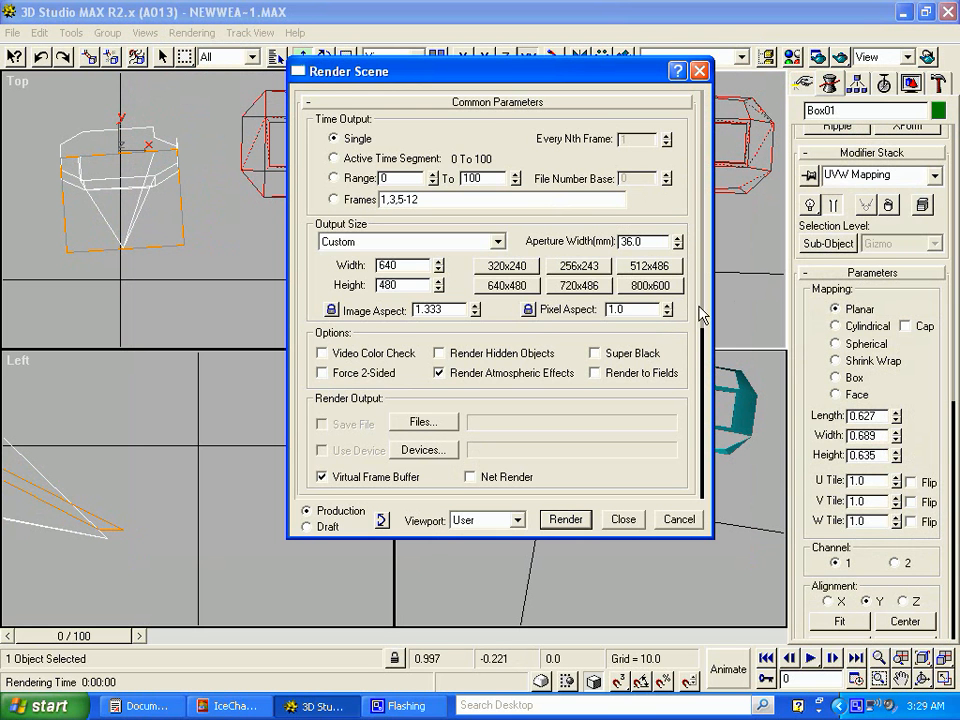
{"action": "left_click_drag", "start_coordinate": [704, 261], "coordinate": [703, 1]}
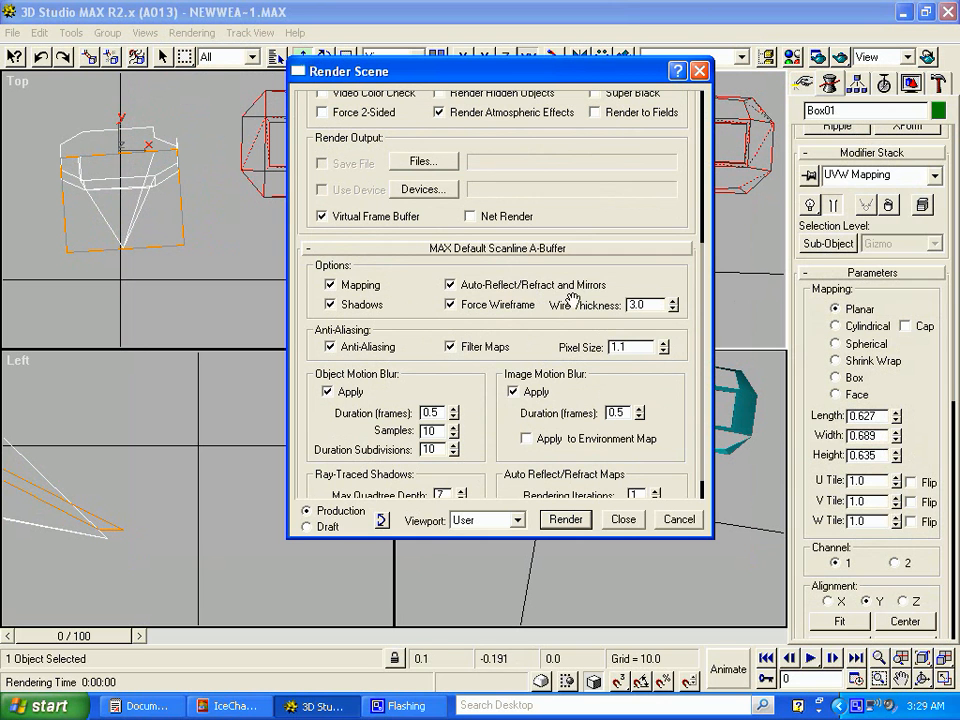
{"action": "left_click", "coordinate": [564, 528]}
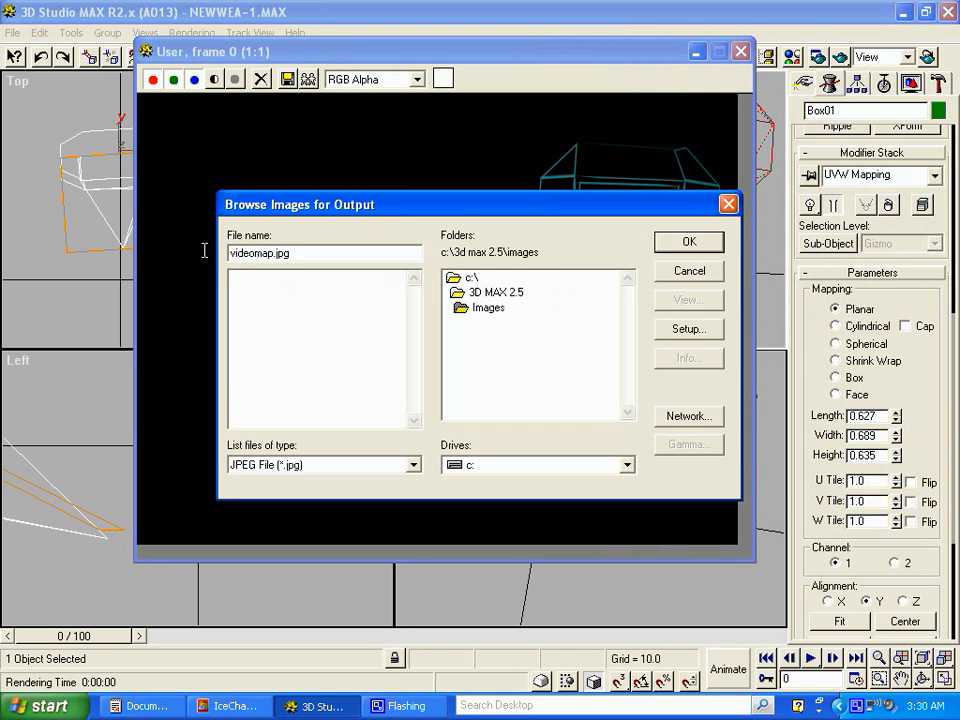
Save the rendered image as videomap.jpg in the Administrator's Desktop folder and close the rendered frame window
{"action": "double_click", "coordinate": [497, 278]}
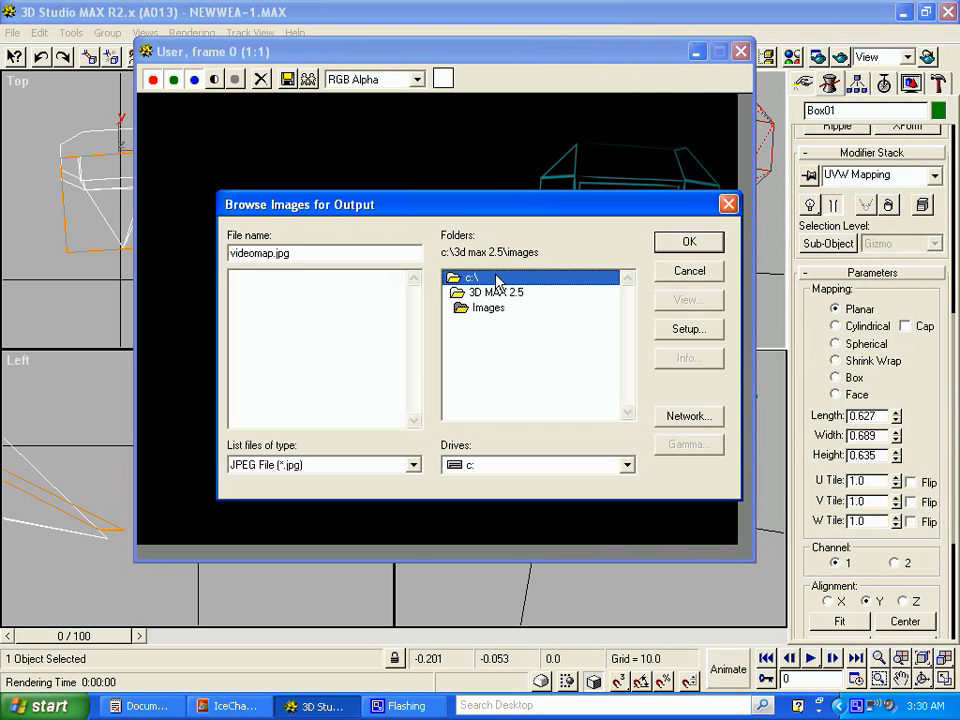
{"action": "double_click", "coordinate": [512, 308]}
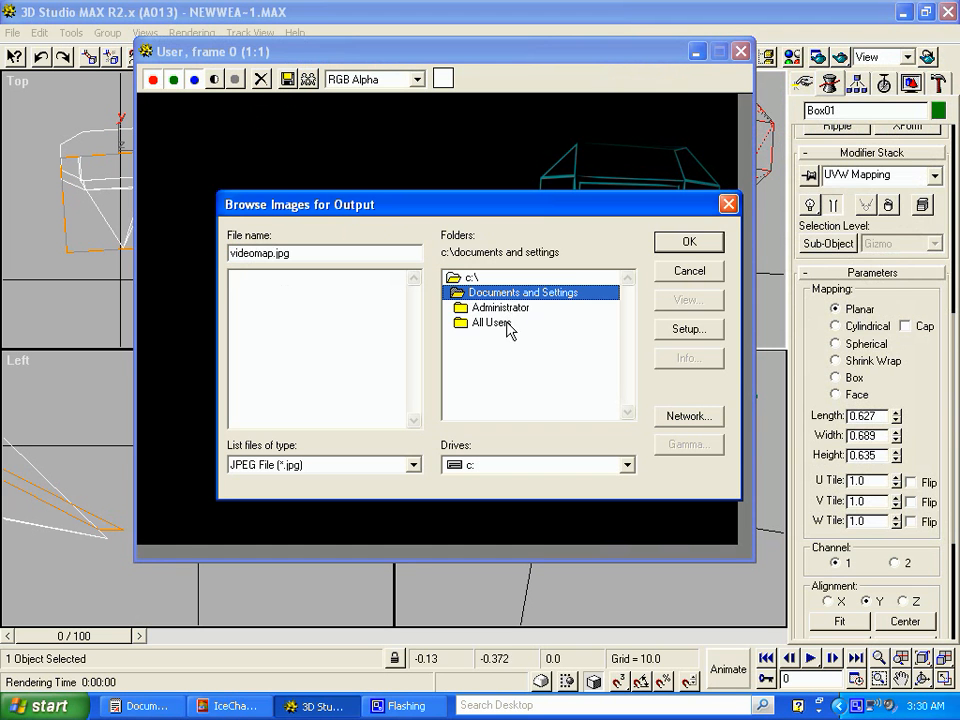
{"action": "double_click", "coordinate": [512, 308]}
{"action": "double_click", "coordinate": [514, 323]}
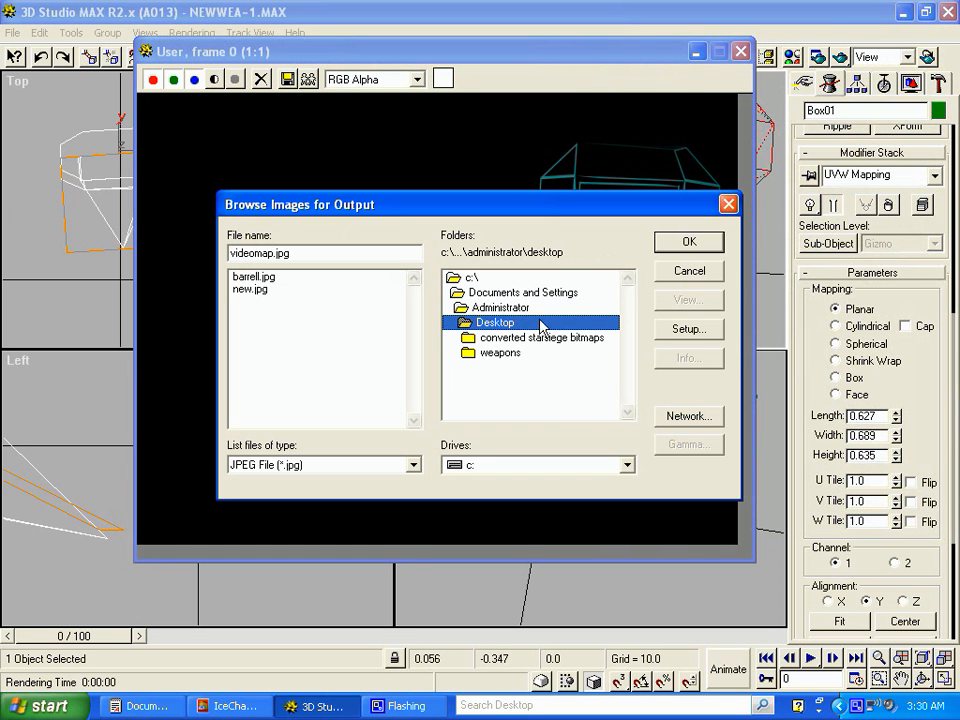
{"action": "left_click", "coordinate": [677, 247]}
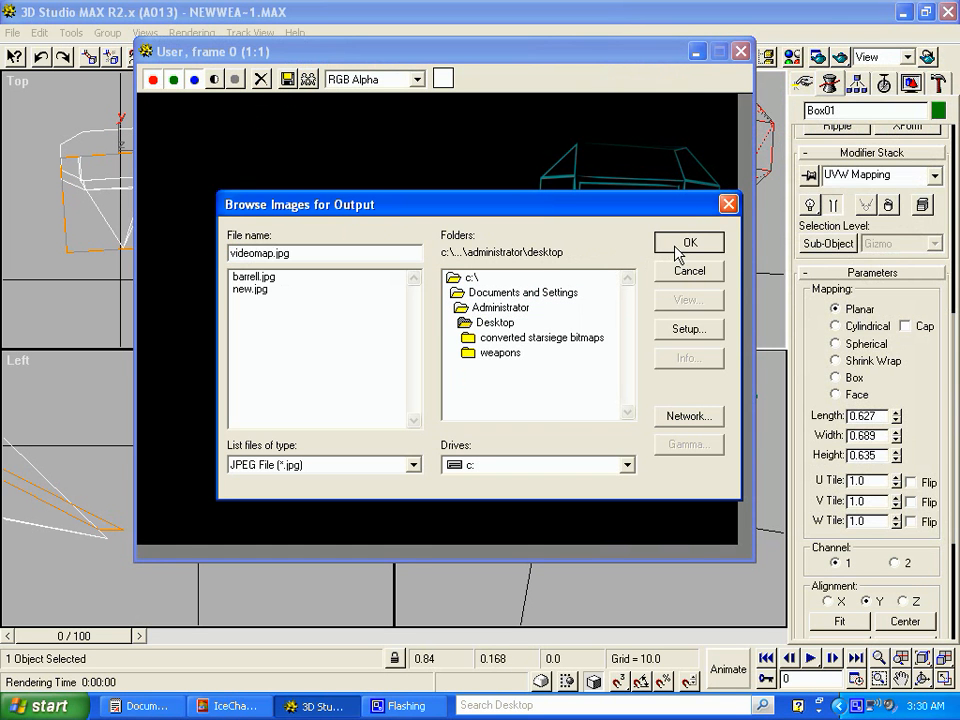
{"action": "left_click", "coordinate": [740, 51]}
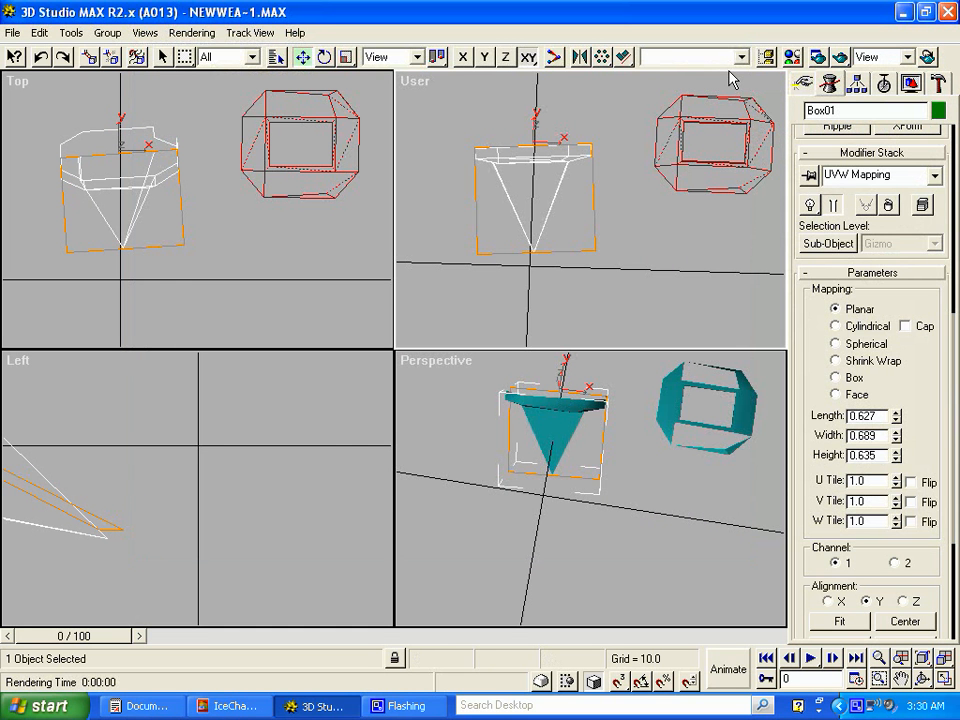
Quit 3D Studio MAX without saving the scene changes
{"action": "left_click", "coordinate": [949, 11]}
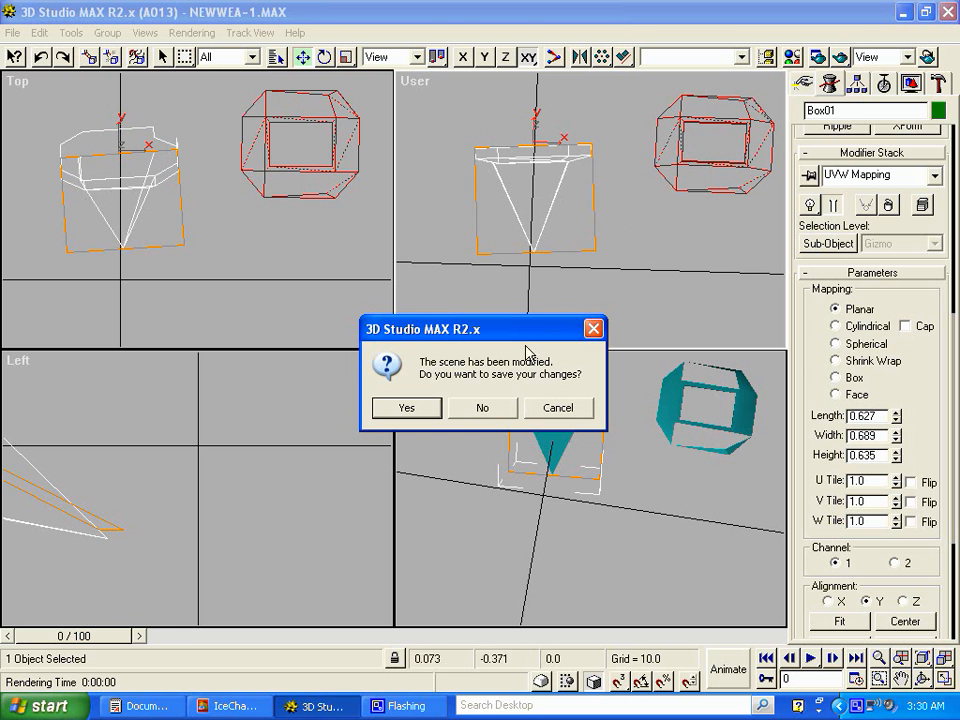
{"action": "left_click", "coordinate": [484, 408]}
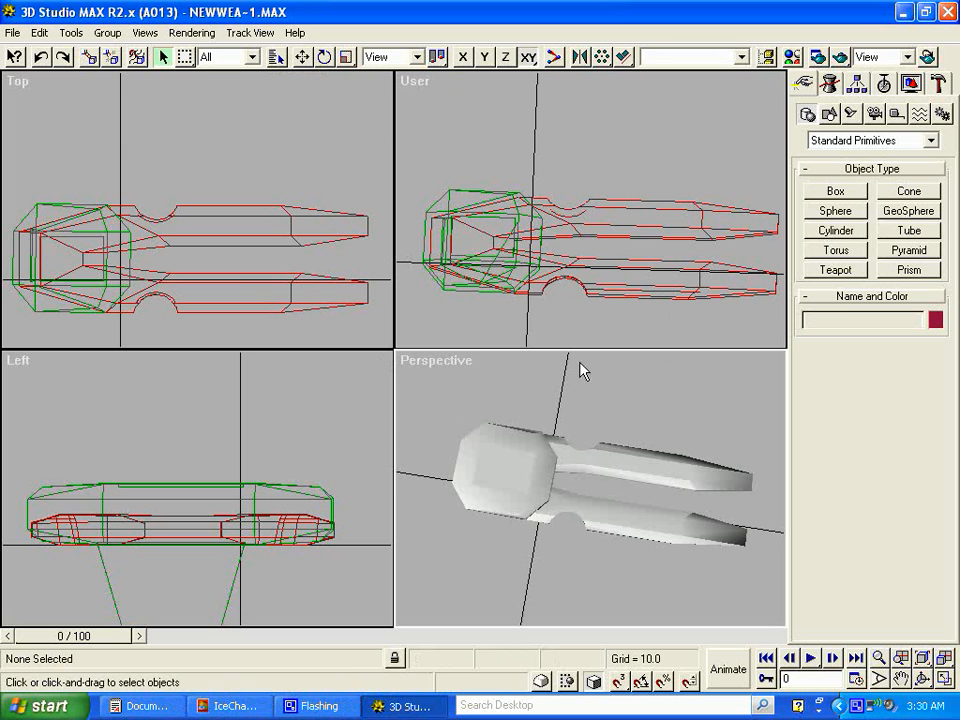
Hide the two-pronged Sphere02 object and select the Box01 block in the Perspective view
{"action": "left_click", "coordinate": [666, 468]}
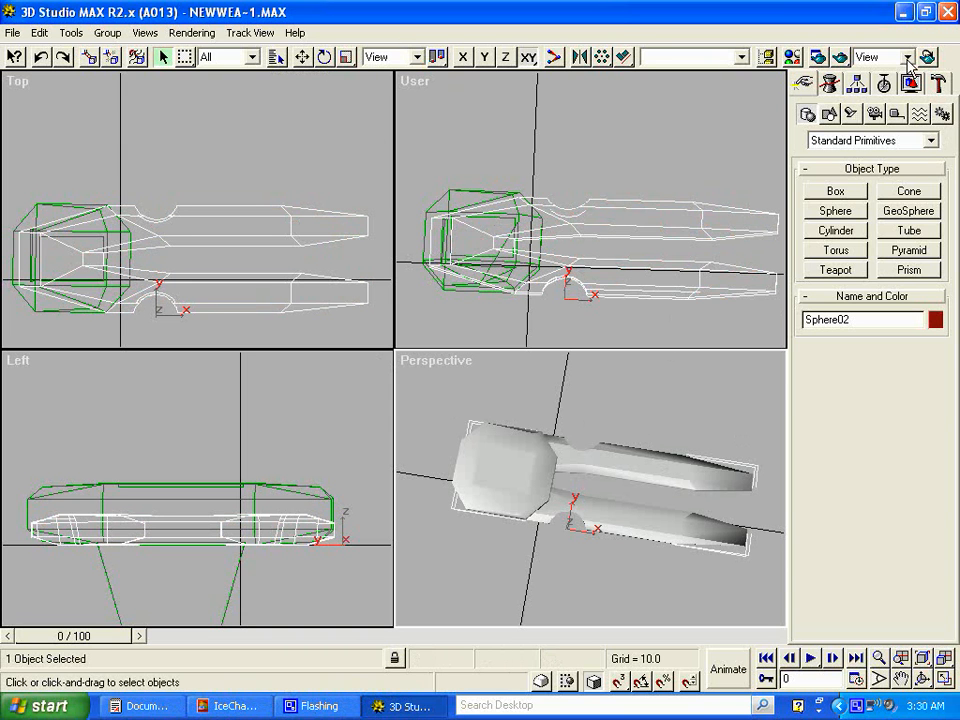
{"action": "left_click", "coordinate": [911, 82]}
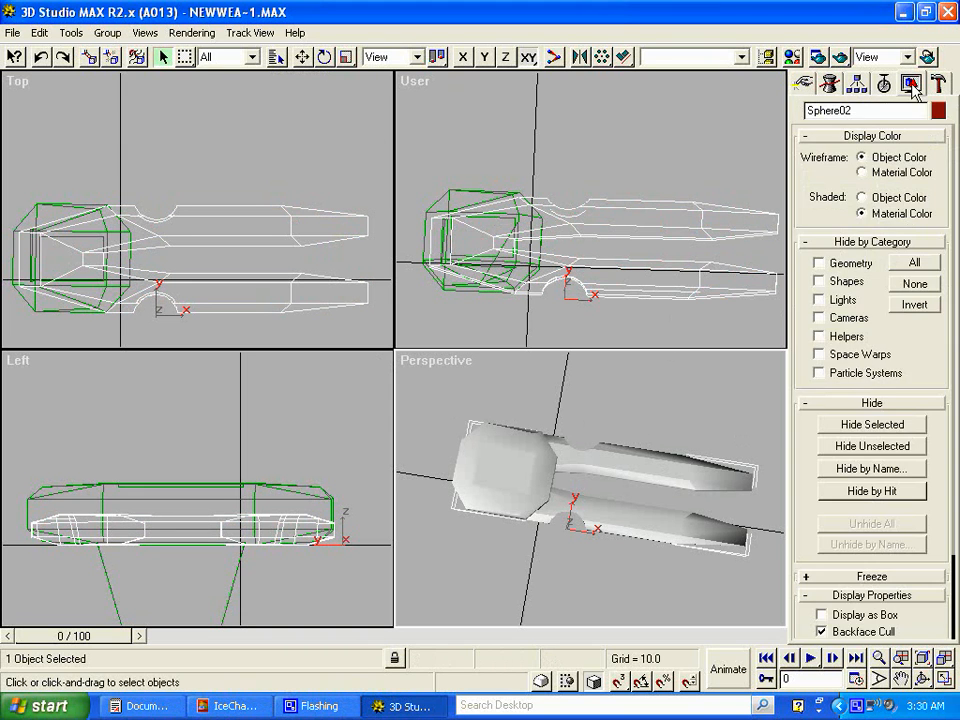
{"action": "left_click", "coordinate": [868, 424]}
{"action": "left_click", "coordinate": [495, 476]}
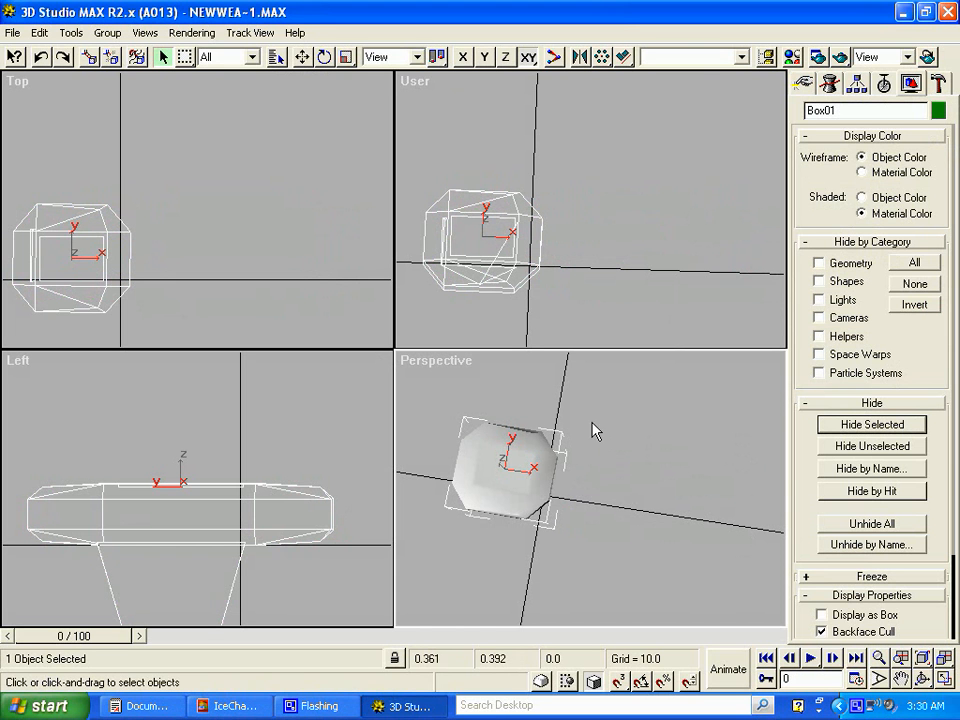
Add a Mesh Select modifier to Box01 and select the block's upper faces in the Left view at single-face level
{"action": "left_click", "coordinate": [829, 84]}
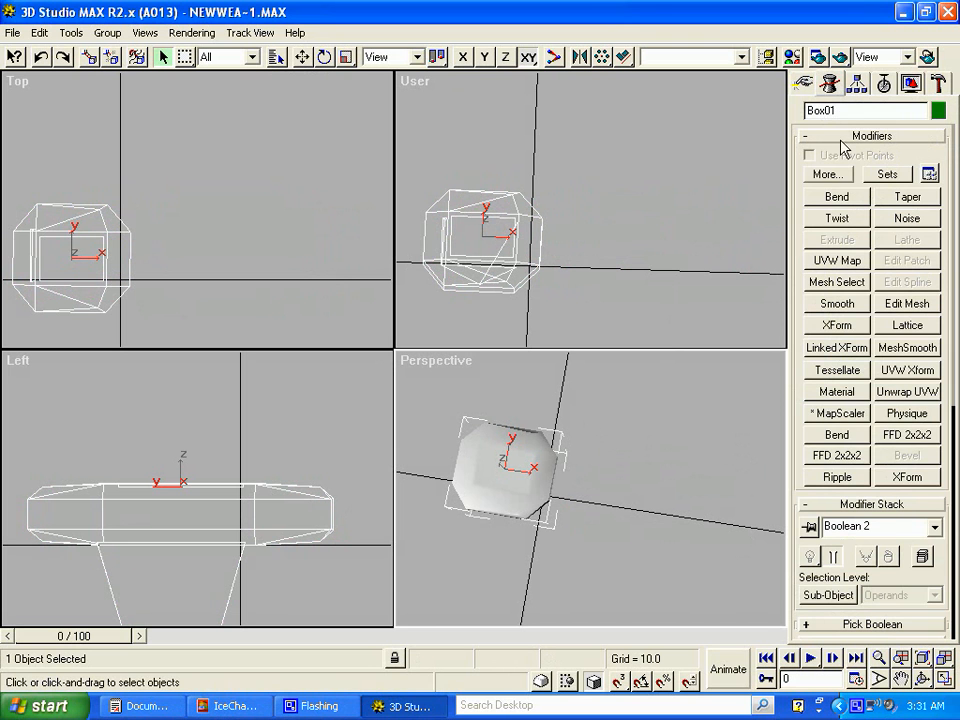
{"action": "left_click", "coordinate": [846, 288]}
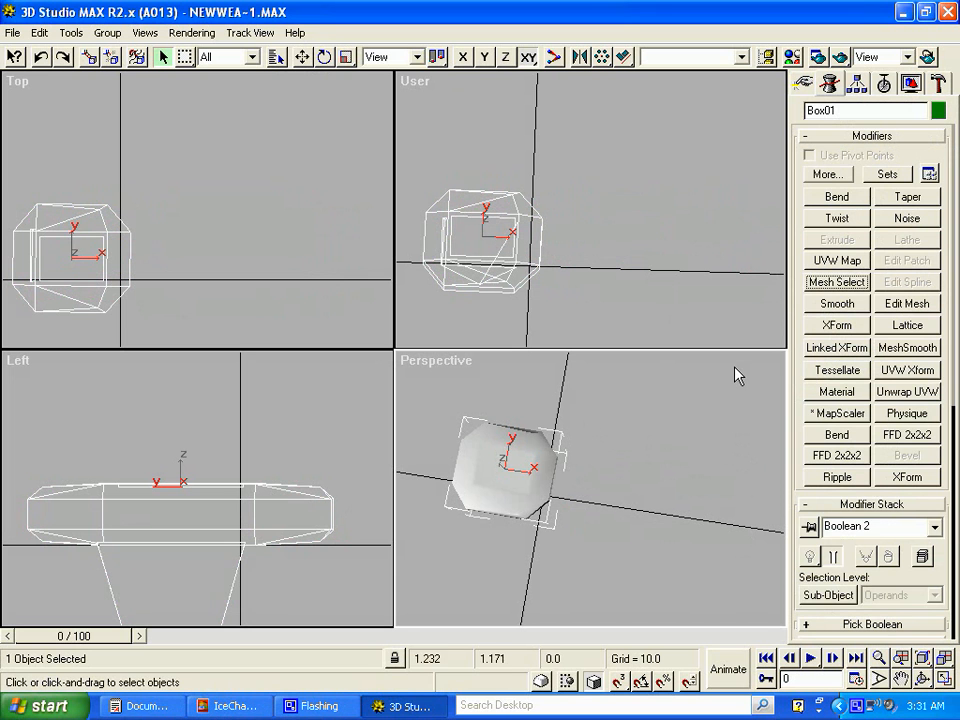
{"action": "left_click", "coordinate": [837, 284]}
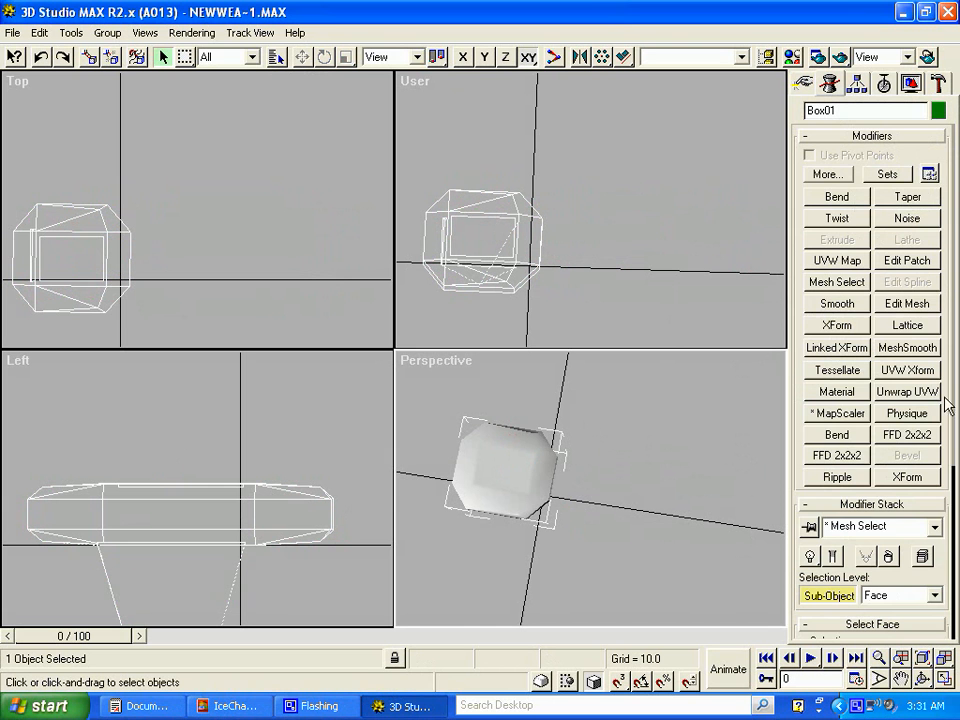
{"action": "left_click_drag", "start_coordinate": [951, 597], "coordinate": [950, 339]}
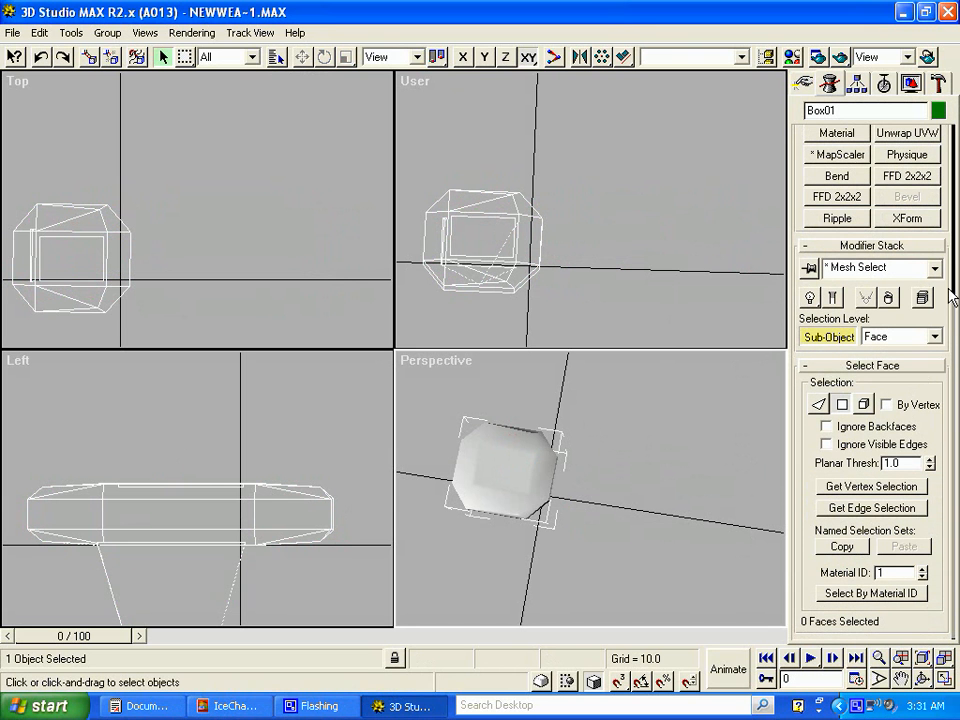
{"action": "left_click", "coordinate": [819, 404]}
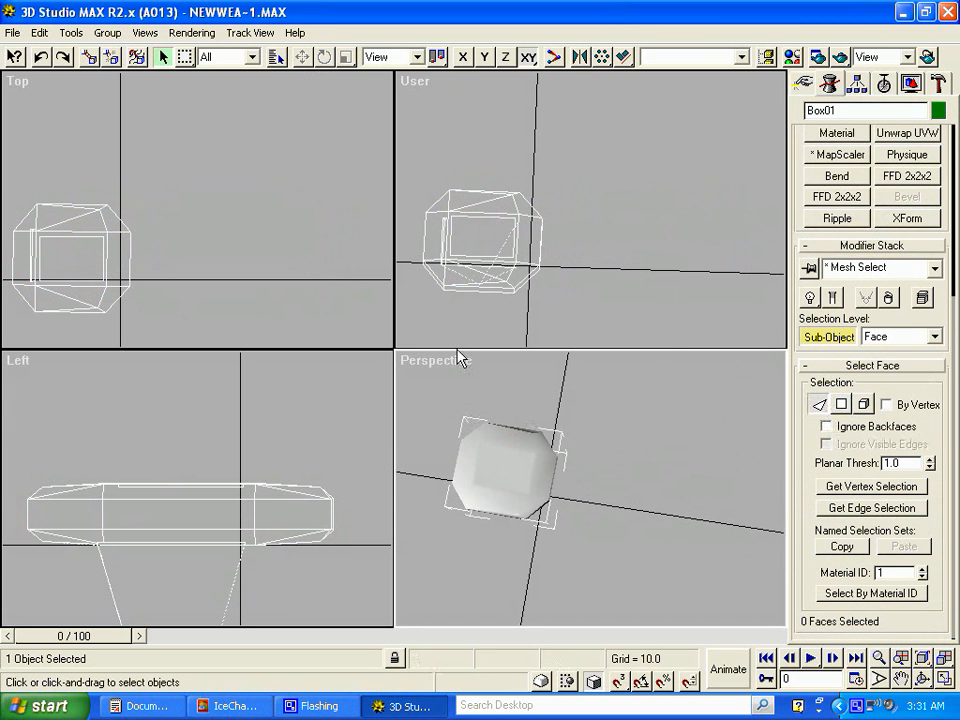
{"action": "left_click_drag", "start_coordinate": [7, 439], "coordinate": [373, 497]}
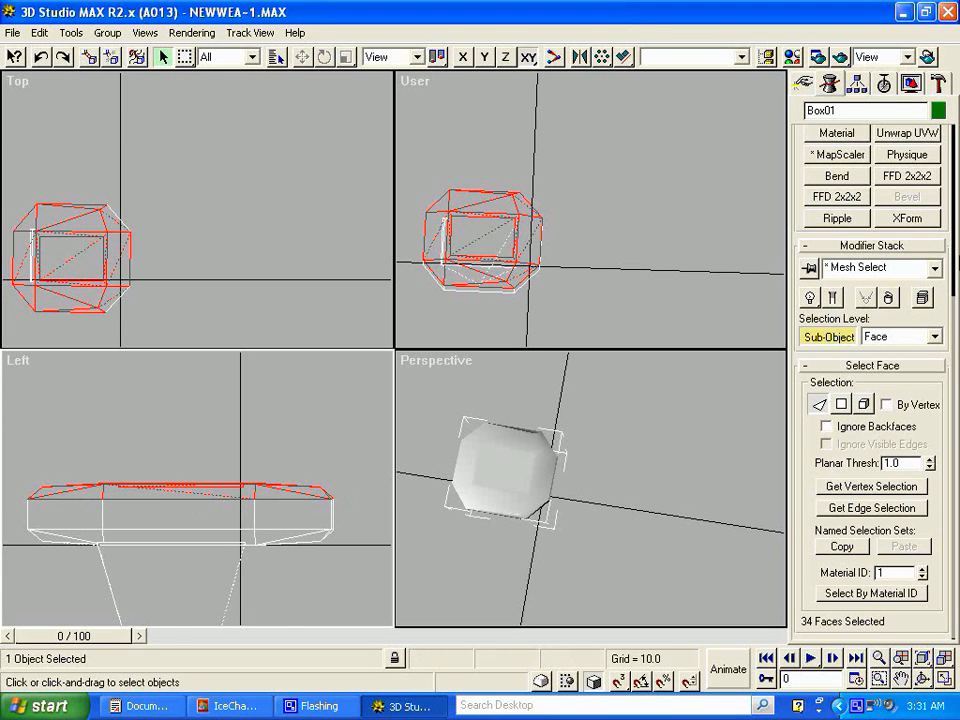
Apply a planar UVW Map aligned to Z to the selected upper faces and fit its gizmo to them
{"action": "left_click_drag", "start_coordinate": [957, 250], "coordinate": [957, 632]}
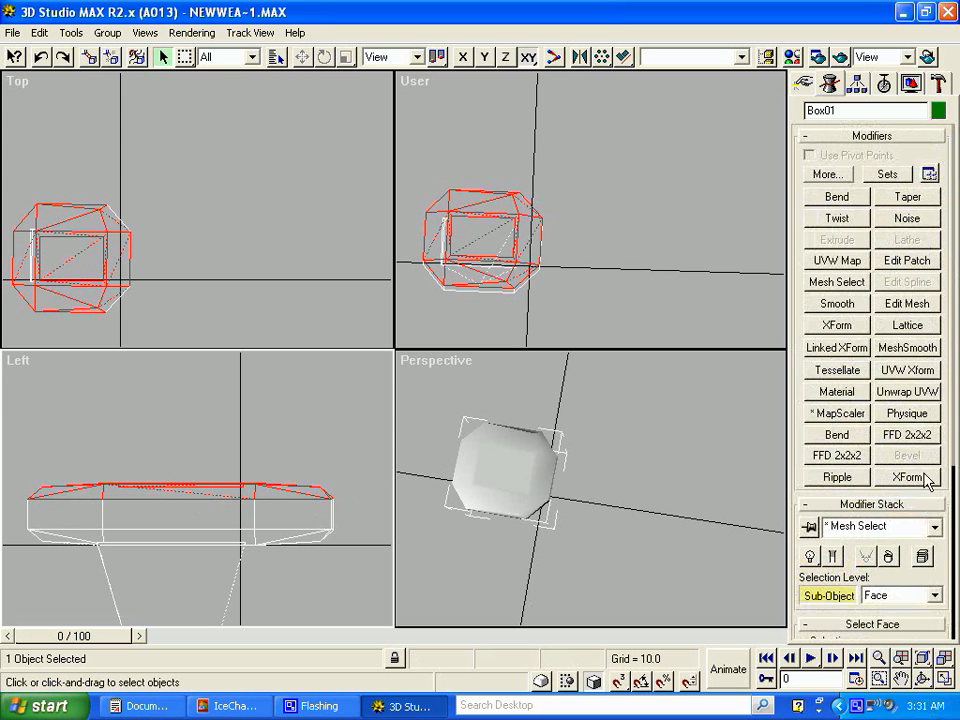
{"action": "left_click", "coordinate": [850, 260]}
{"action": "left_click_drag", "start_coordinate": [955, 437], "coordinate": [955, 132]}
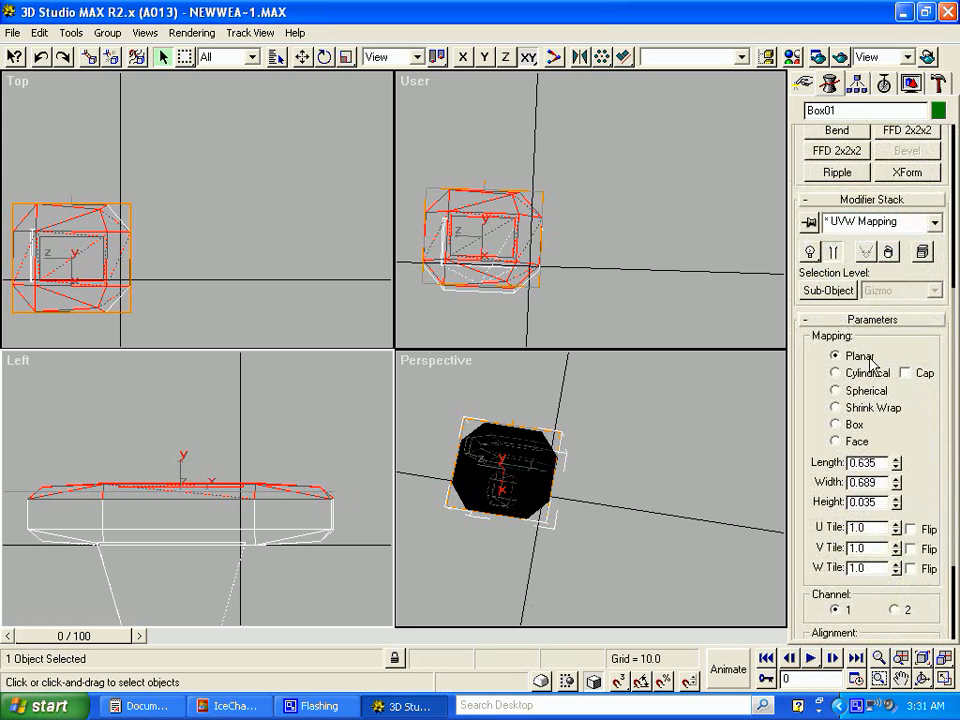
{"action": "left_click_drag", "start_coordinate": [949, 428], "coordinate": [947, 255]}
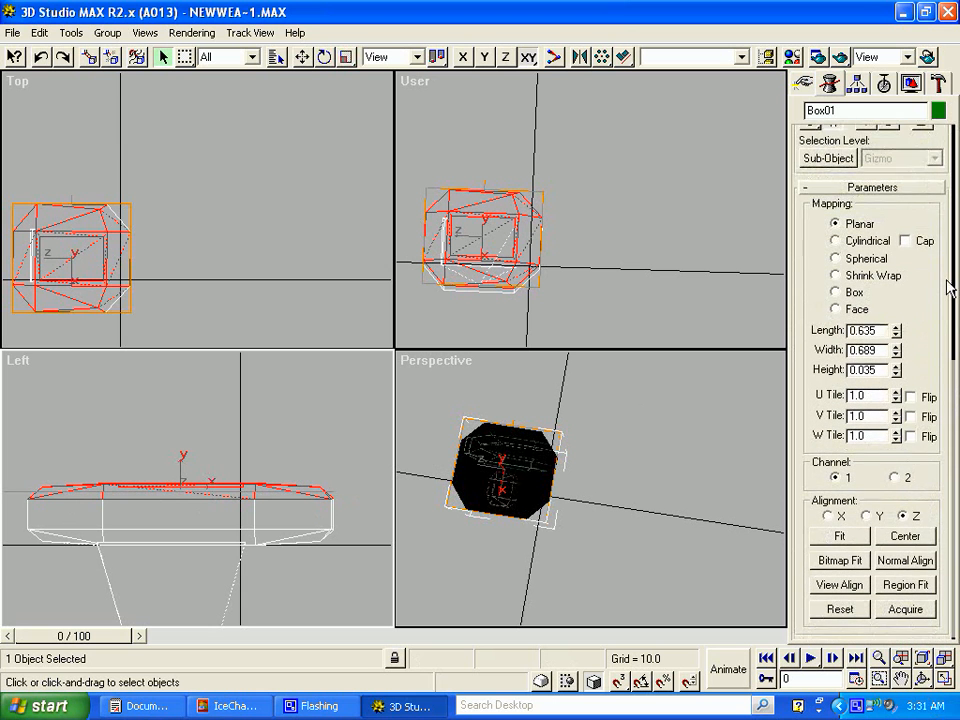
{"action": "left_click", "coordinate": [840, 534]}
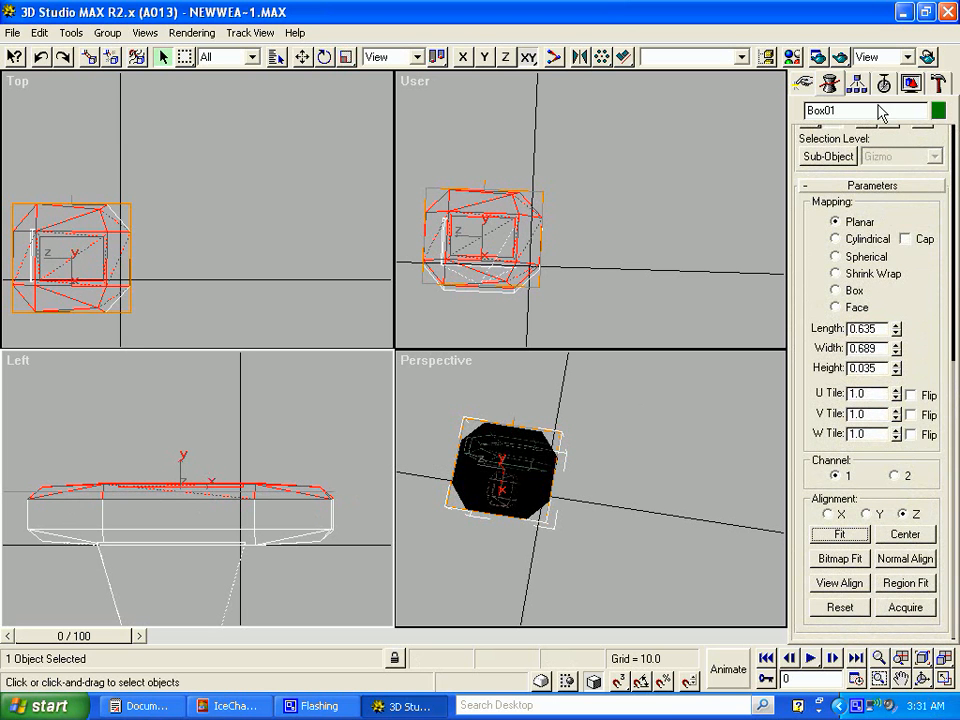
Open the Material Editor and add a Bitmap map to the diffuse channel of the teal Material #7
{"action": "left_click", "coordinate": [795, 58]}
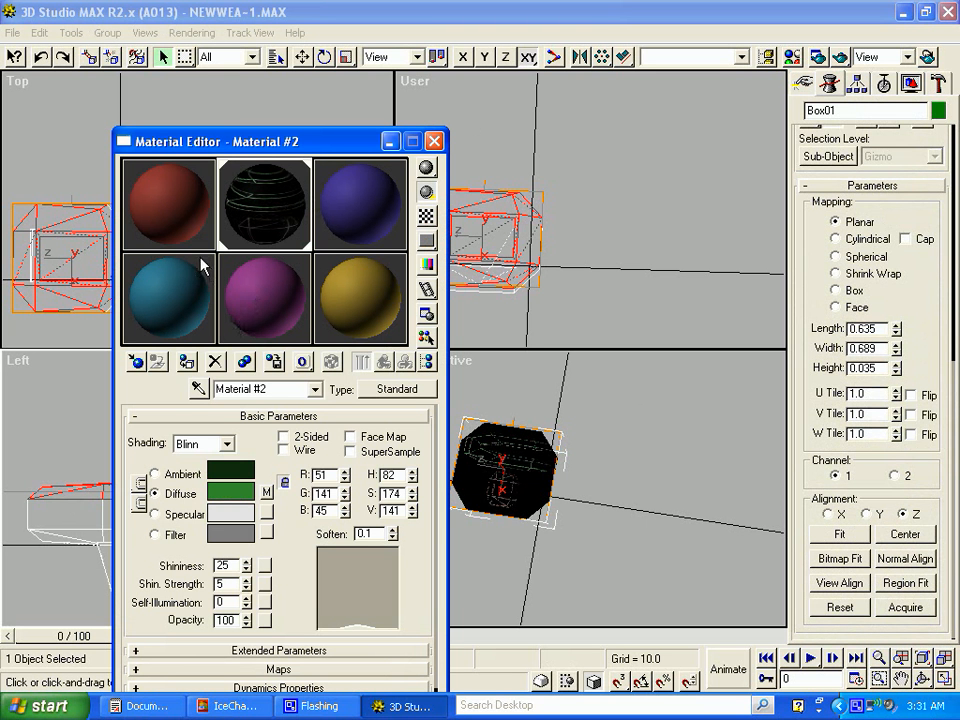
{"action": "left_click_drag", "start_coordinate": [172, 212], "coordinate": [257, 223]}
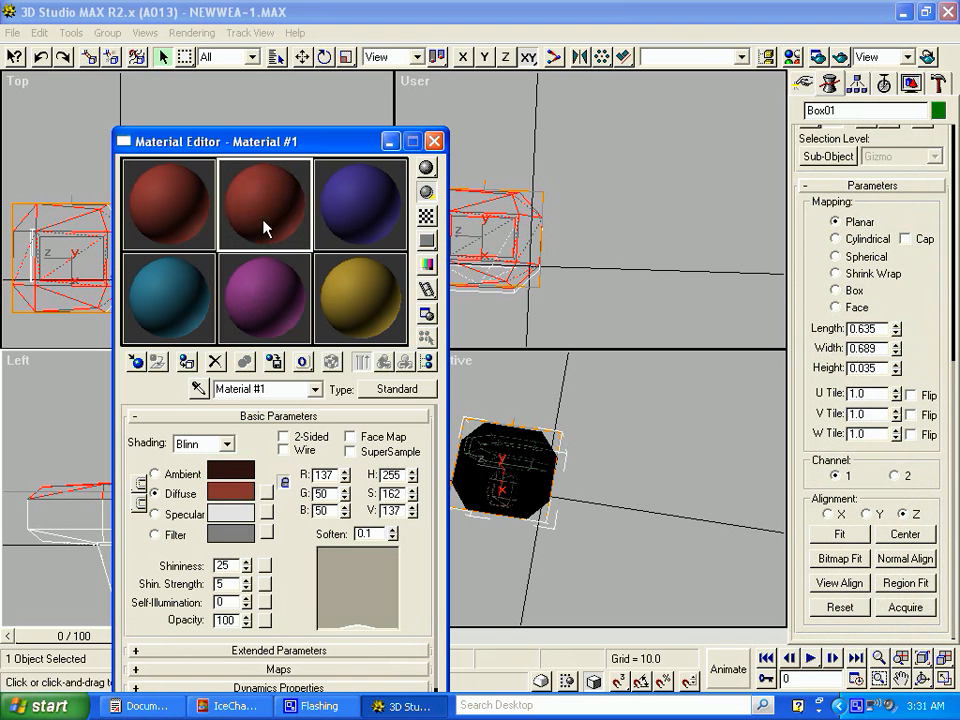
{"action": "left_click", "coordinate": [181, 288]}
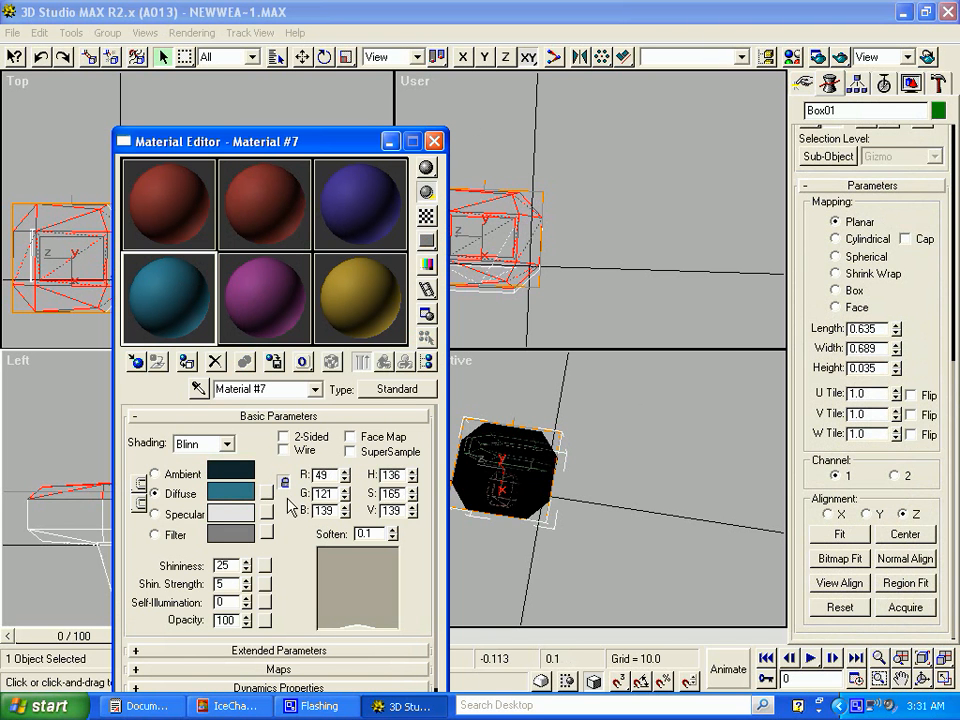
{"action": "left_click", "coordinate": [267, 493]}
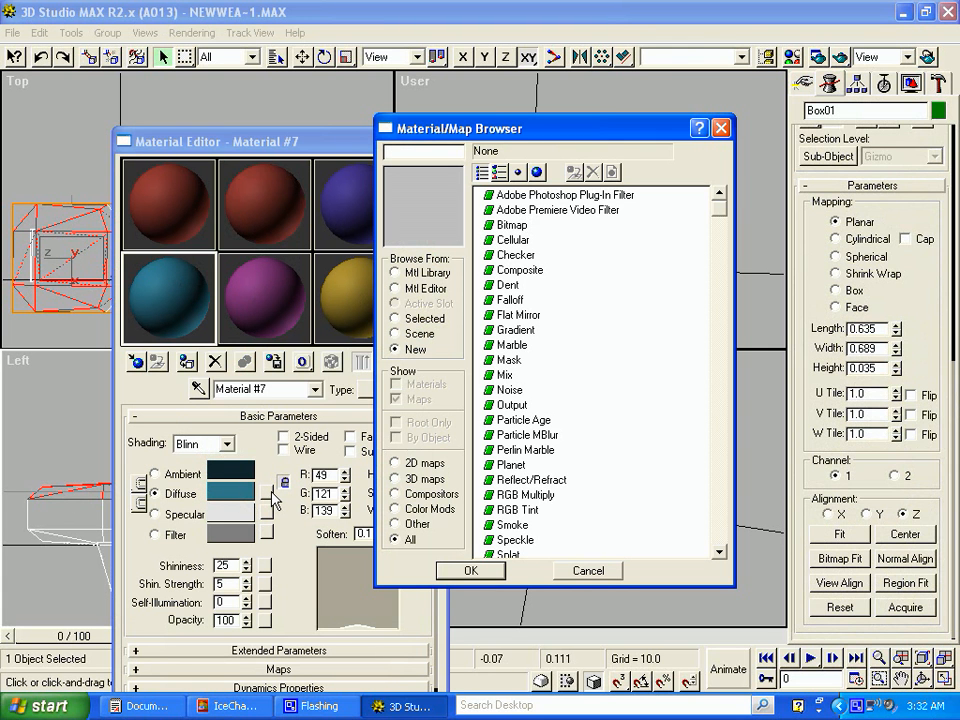
{"action": "double_click", "coordinate": [515, 226]}
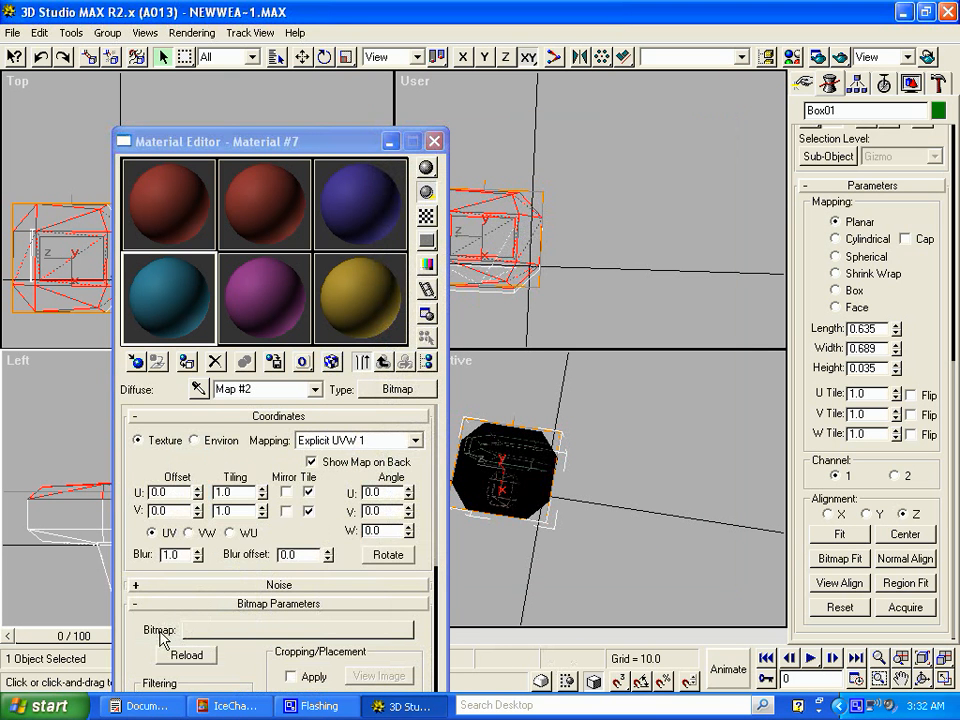
Load videomap.jpg from the Administrator's Desktop folder as the diffuse bitmap
{"action": "left_click", "coordinate": [388, 633]}
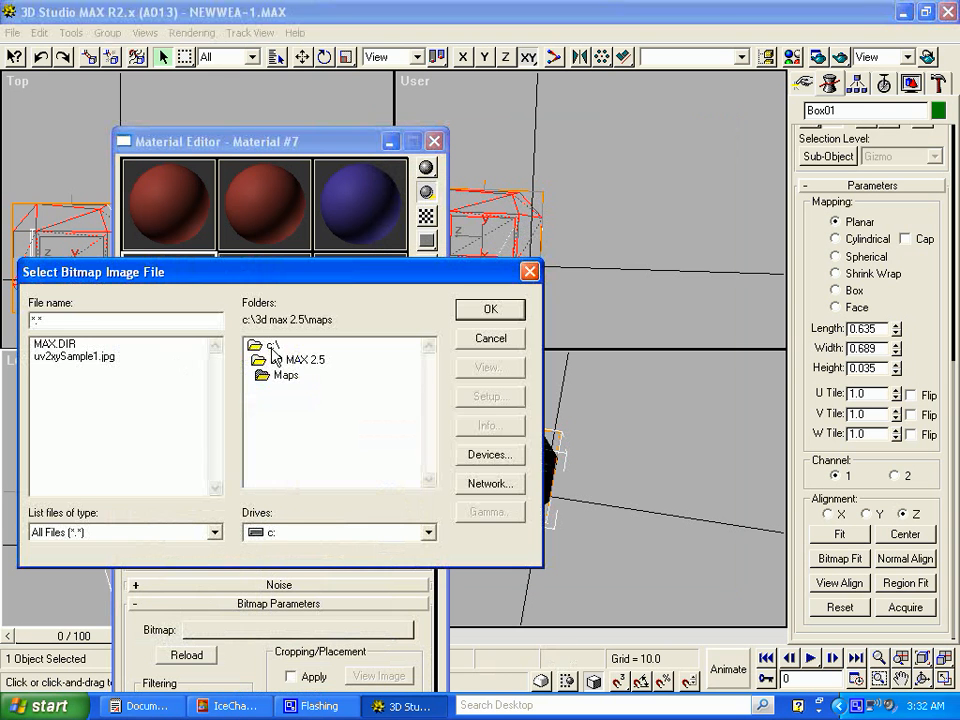
{"action": "double_click", "coordinate": [272, 347]}
{"action": "double_click", "coordinate": [296, 368]}
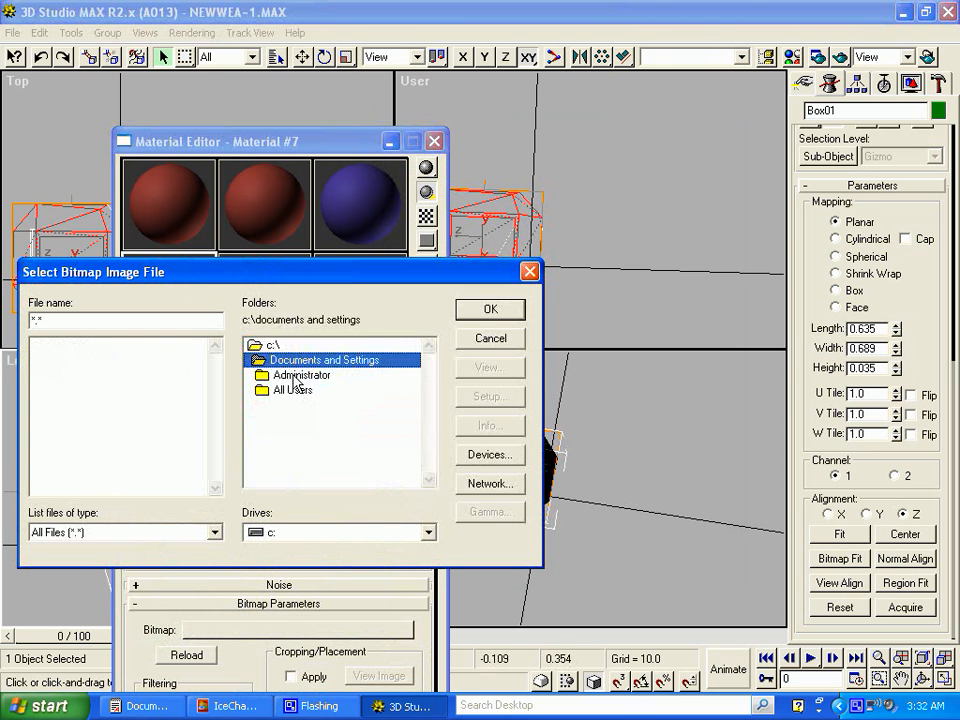
{"action": "double_click", "coordinate": [298, 376]}
{"action": "double_click", "coordinate": [292, 390]}
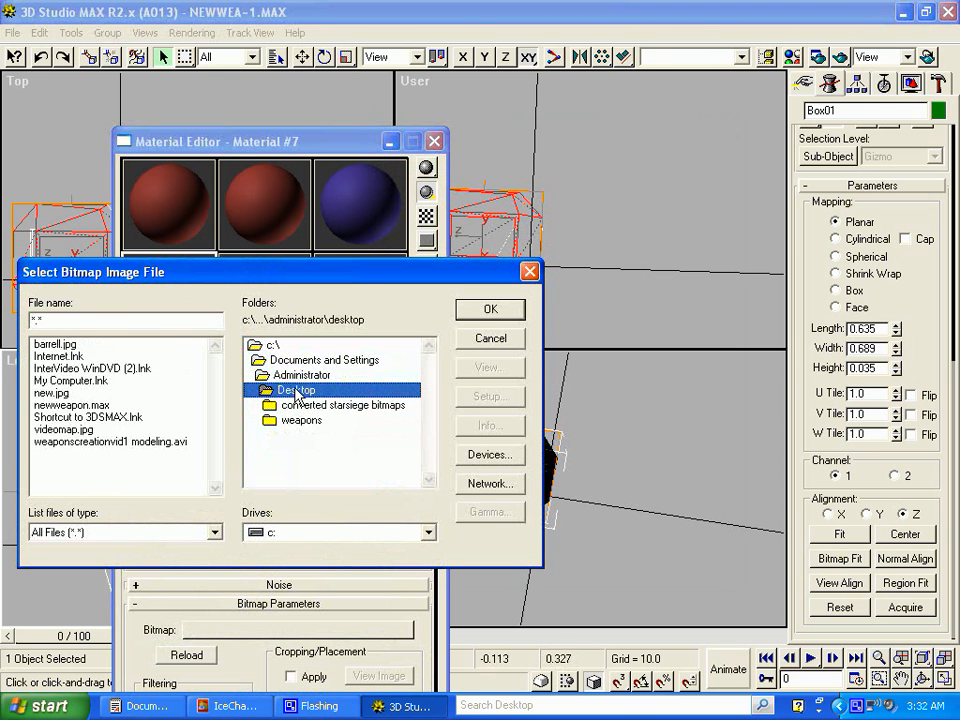
{"action": "left_click", "coordinate": [75, 430]}
{"action": "double_click", "coordinate": [75, 430]}
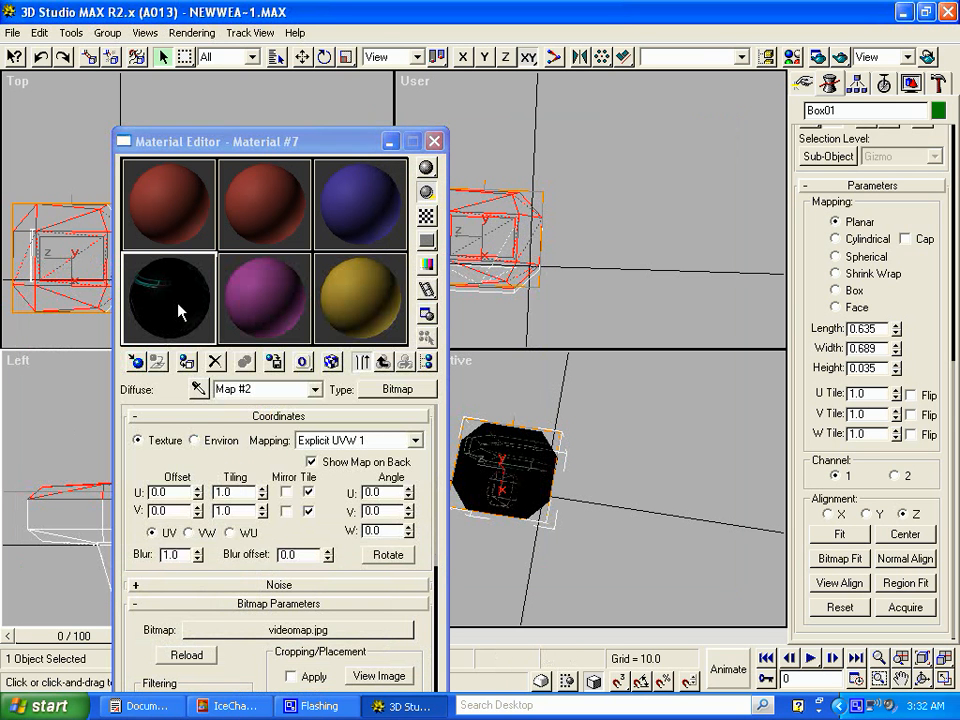
Assign Material #7 to the selection, show its map in the viewport, and close the Material Editor
{"action": "left_click", "coordinate": [186, 362]}
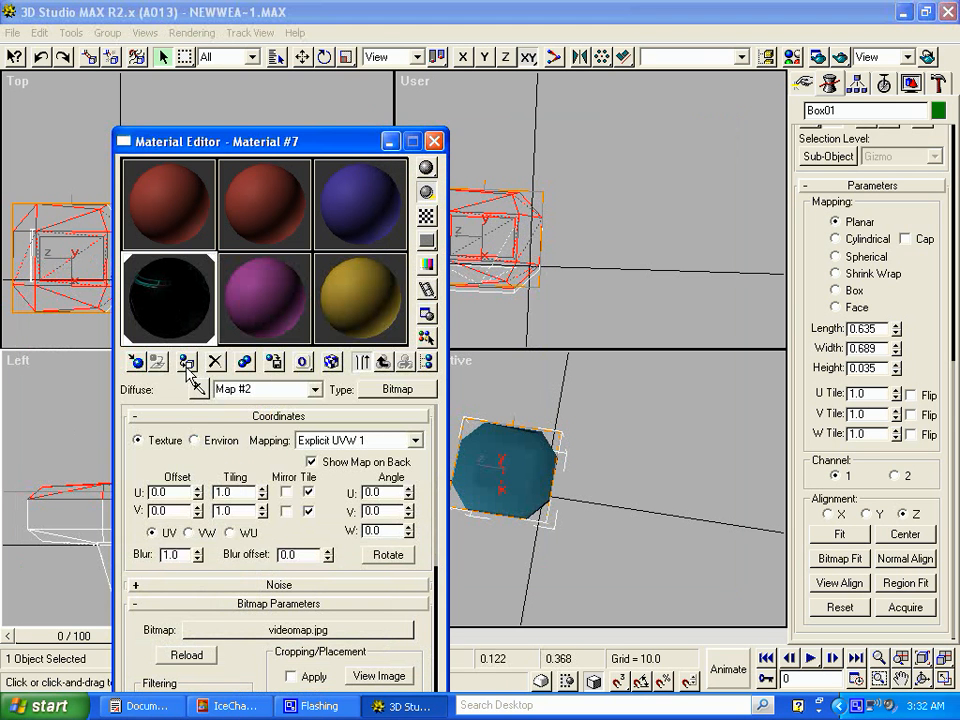
{"action": "left_click", "coordinate": [330, 365]}
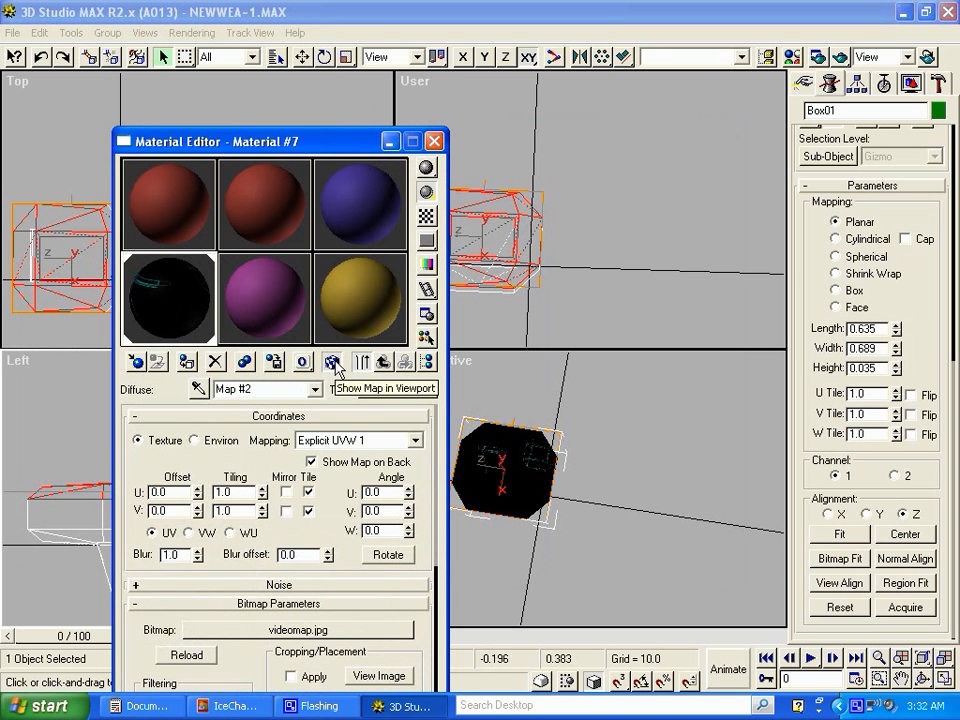
{"action": "left_click", "coordinate": [434, 141]}
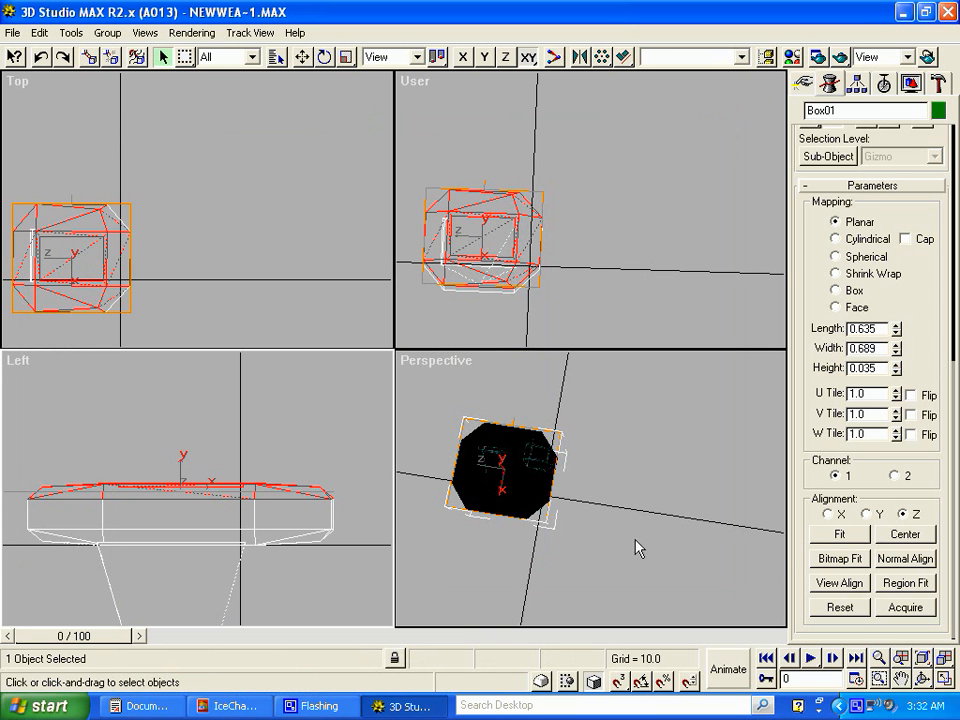
{"action": "left_click", "coordinate": [905, 676]}
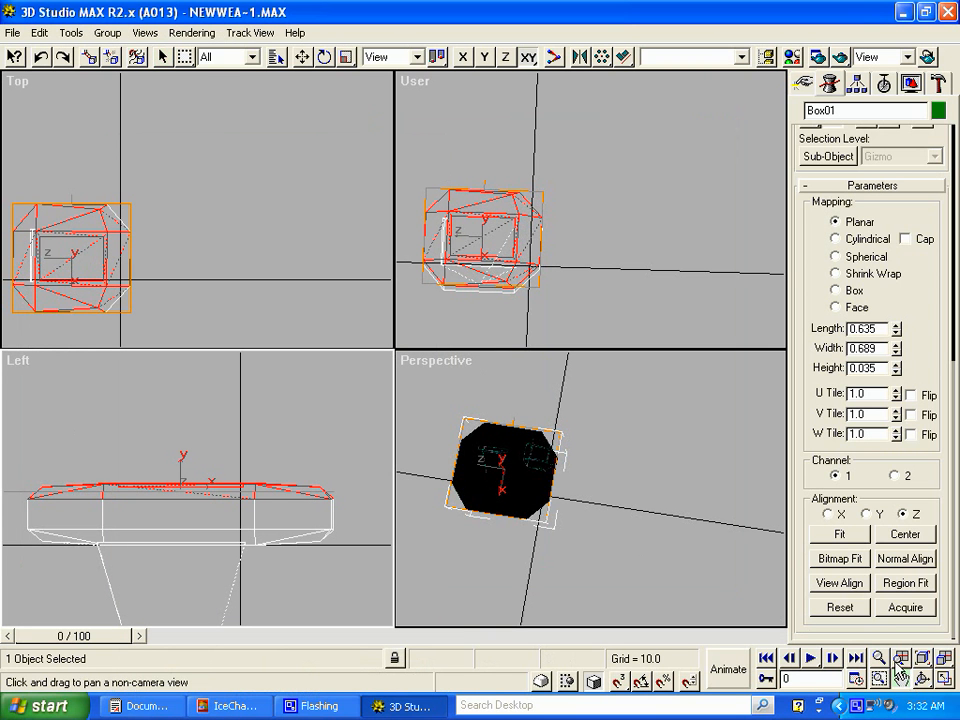
{"action": "key", "text": "ctrl+r"}
{"action": "left_click_drag", "start_coordinate": [555, 506], "coordinate": [488, 473]}
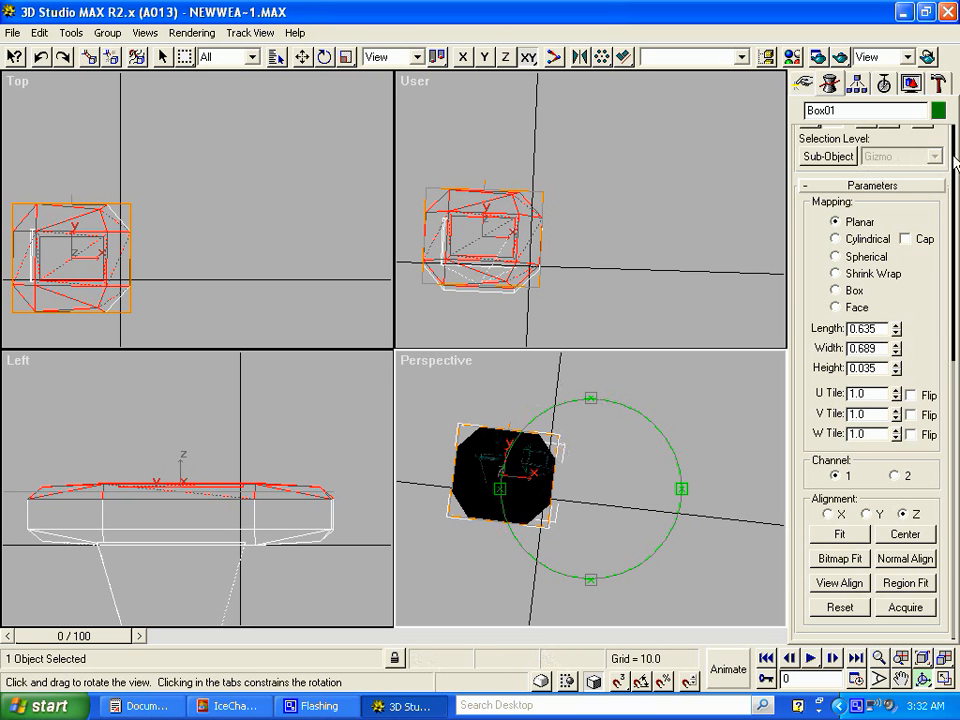
Add an Unwrap UVW modifier to Box01 and open its UV coordinates for editing
{"action": "left_click_drag", "start_coordinate": [955, 163], "coordinate": [953, 583]}
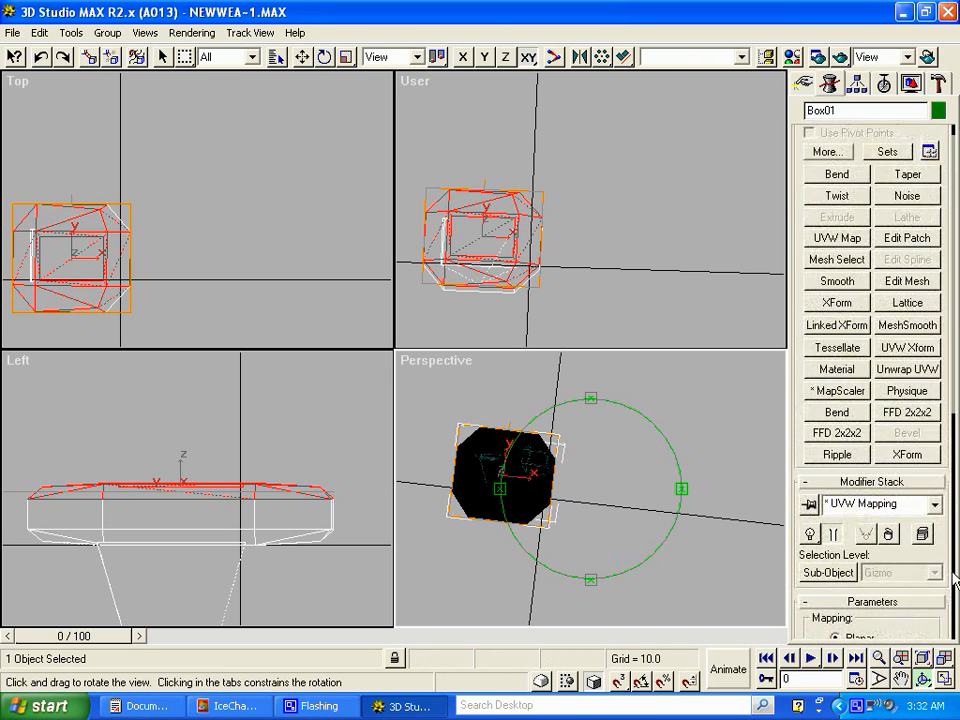
{"action": "left_click", "coordinate": [917, 372]}
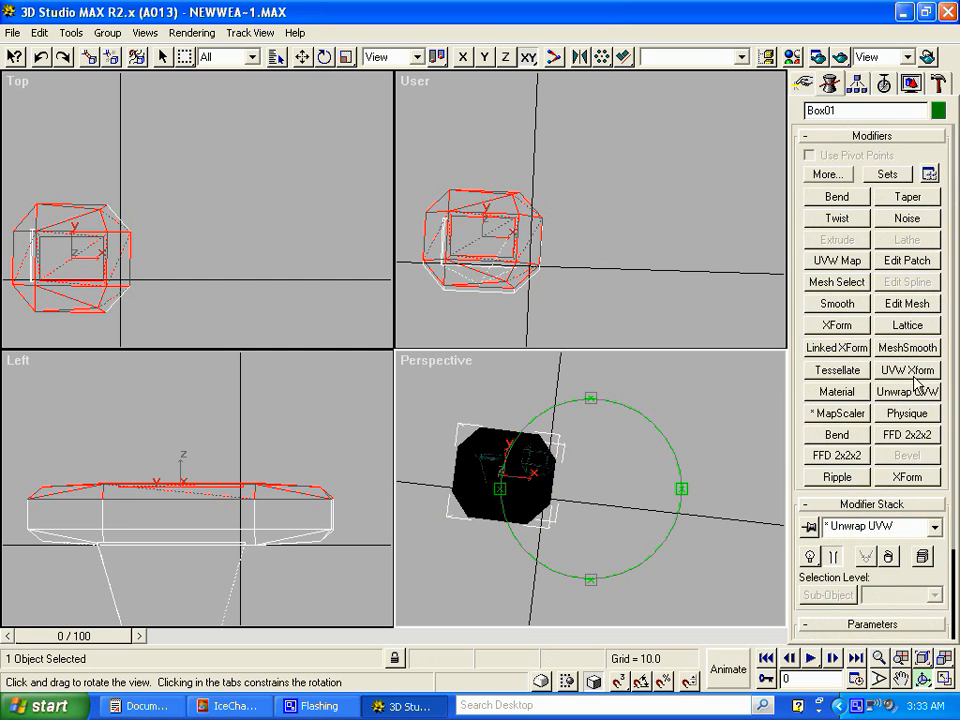
{"action": "left_click_drag", "start_coordinate": [955, 470], "coordinate": [950, 225]}
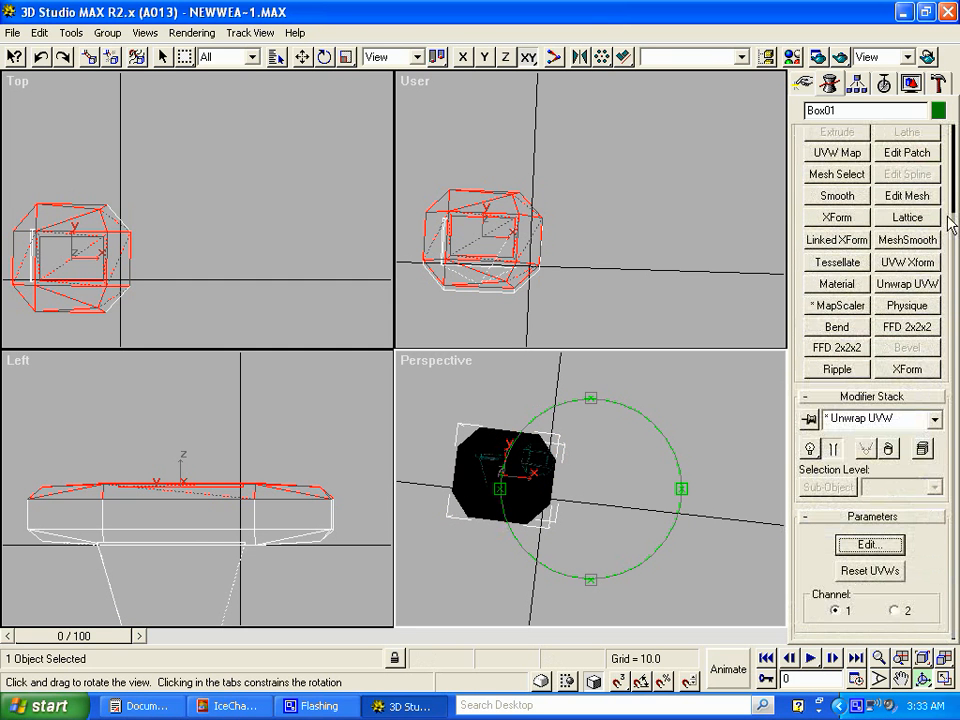
{"action": "left_click", "coordinate": [867, 545]}
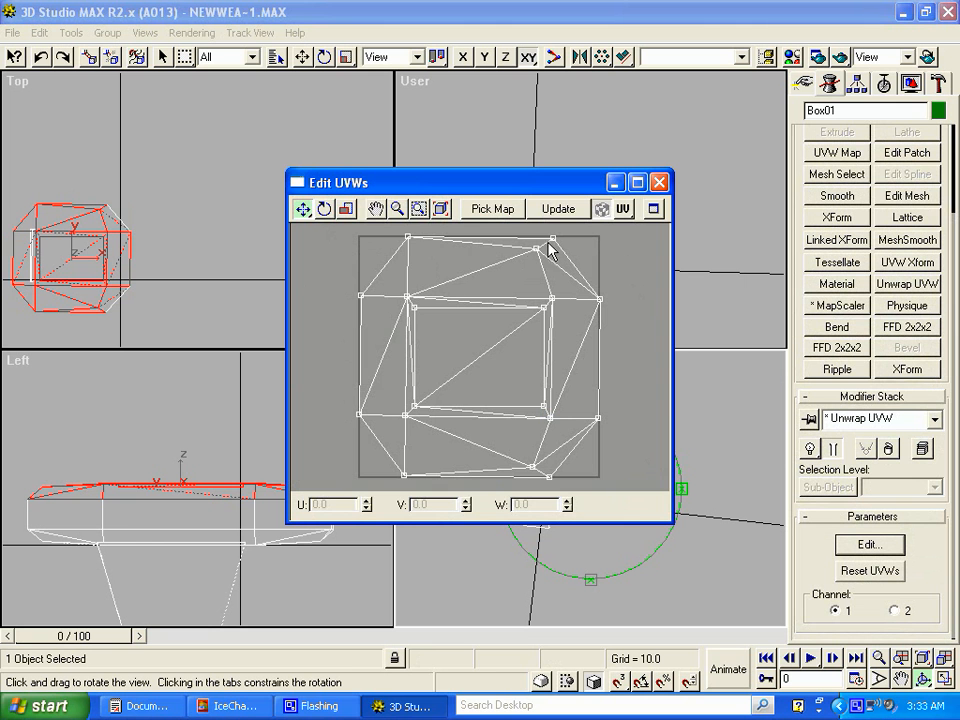
Pick the scene's diffuse map videomap.jpg as the background of the Edit UVWs window
{"action": "left_click", "coordinate": [494, 209]}
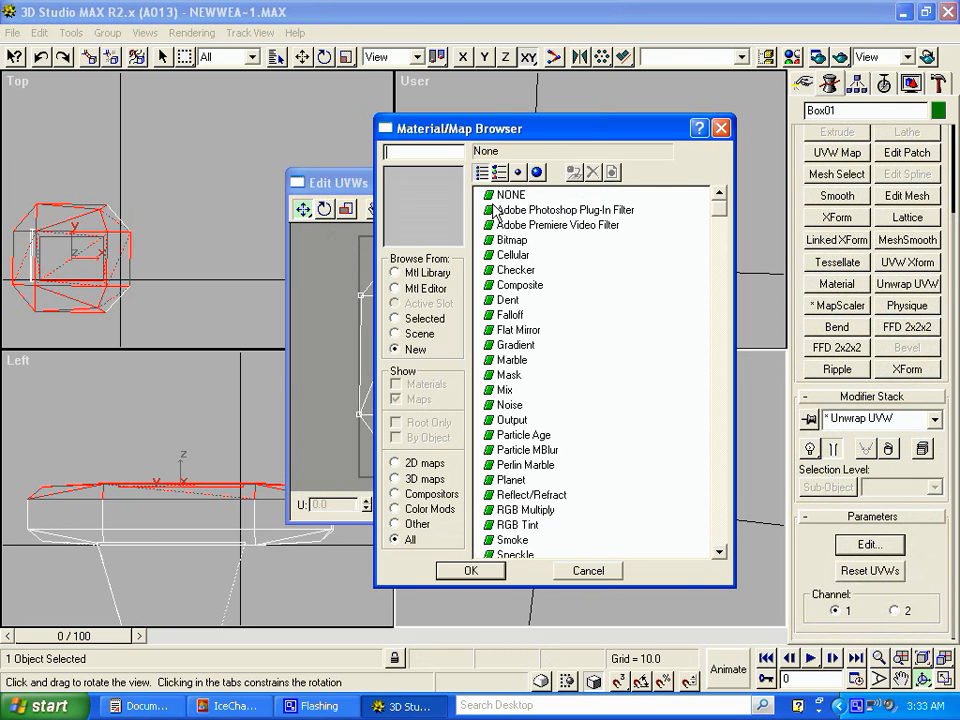
{"action": "left_click", "coordinate": [420, 334]}
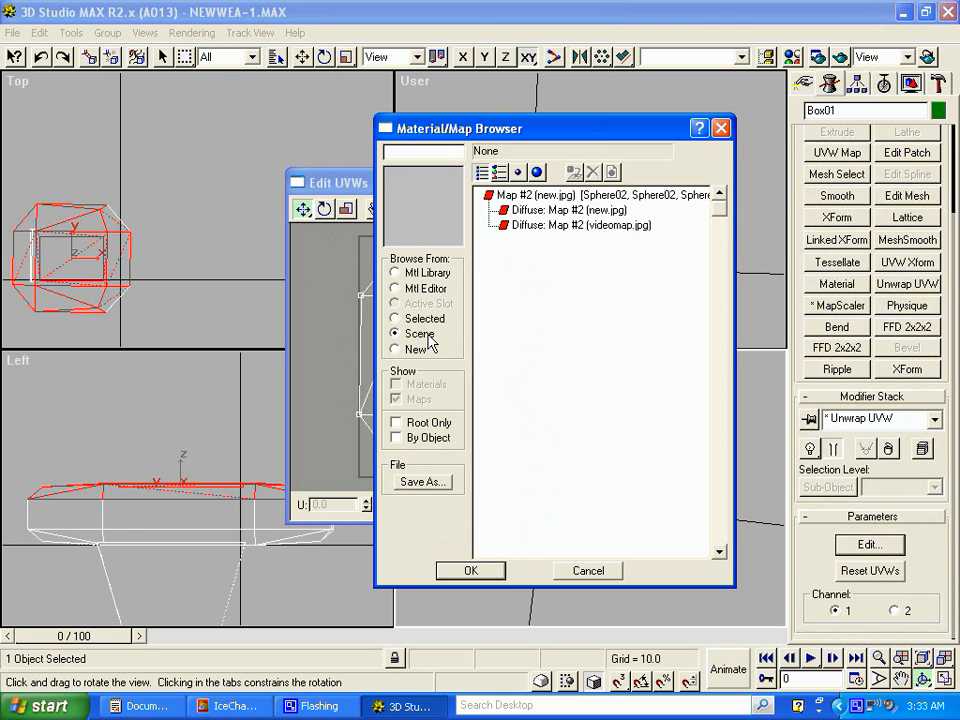
{"action": "left_click", "coordinate": [570, 226]}
{"action": "double_click", "coordinate": [568, 227]}
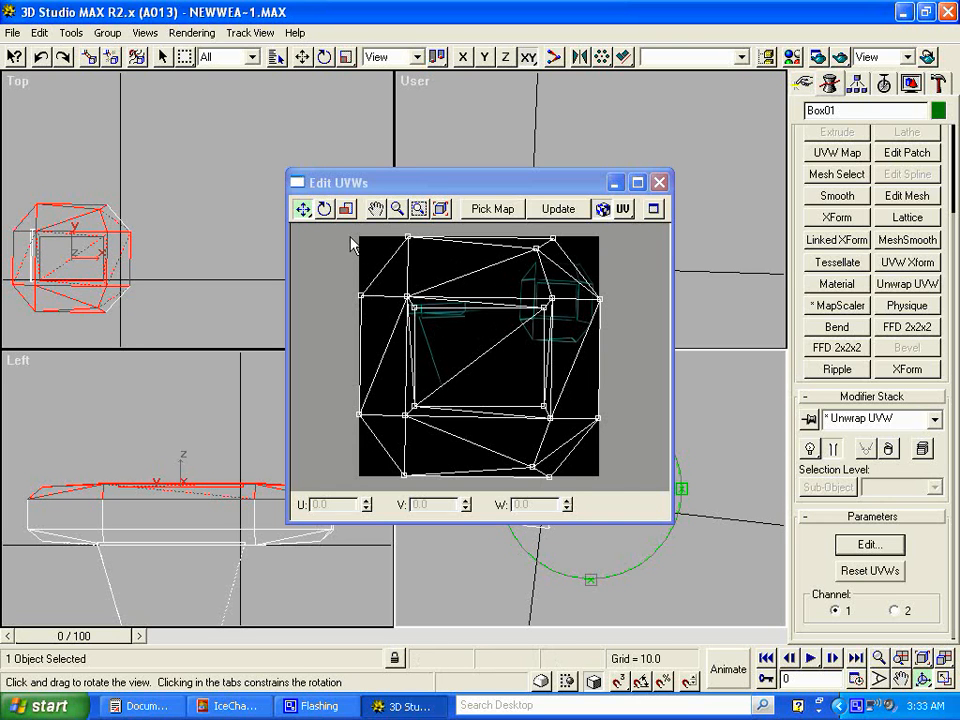
Select all of the block's UV vertices and scale them down to roughly the size of the octagonal wireframe on the map
{"action": "left_click_drag", "start_coordinate": [351, 229], "coordinate": [617, 493]}
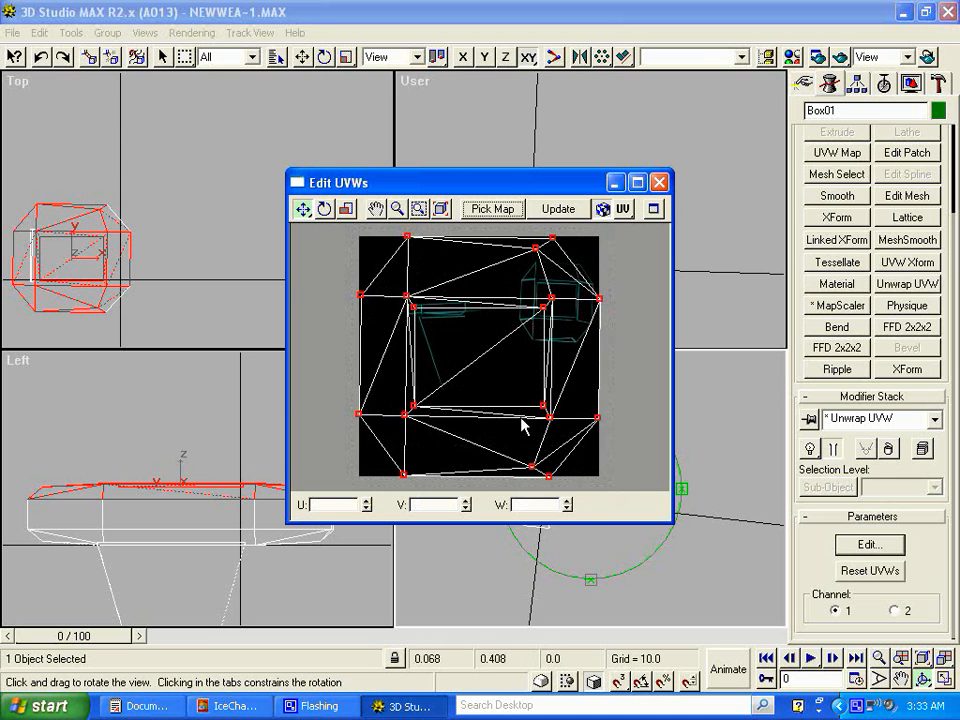
{"action": "left_click", "coordinate": [350, 210]}
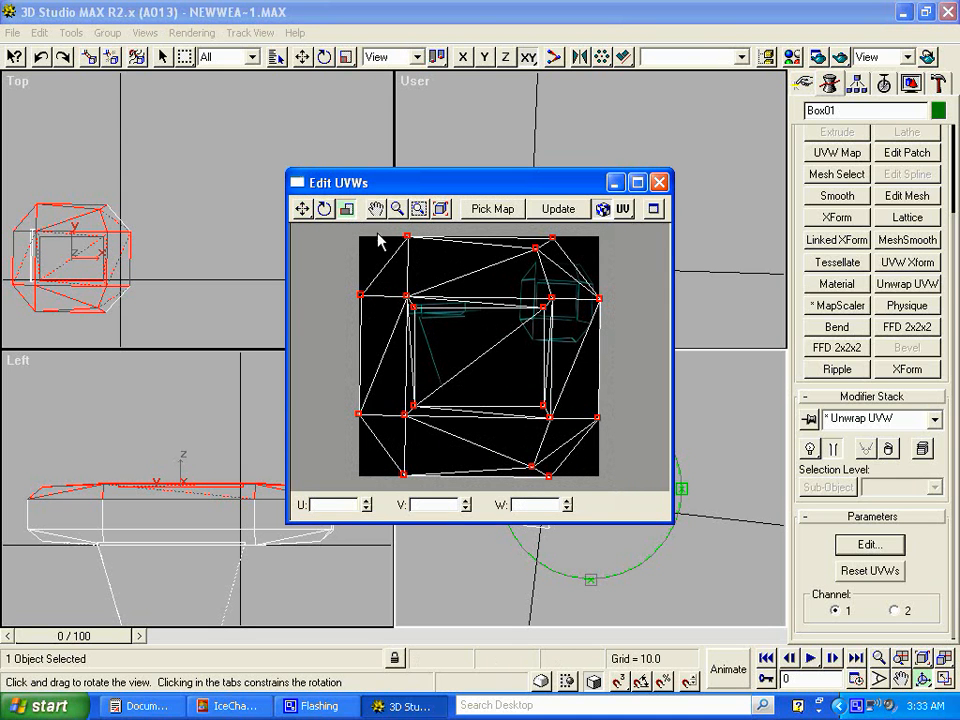
{"action": "left_click", "coordinate": [407, 299]}
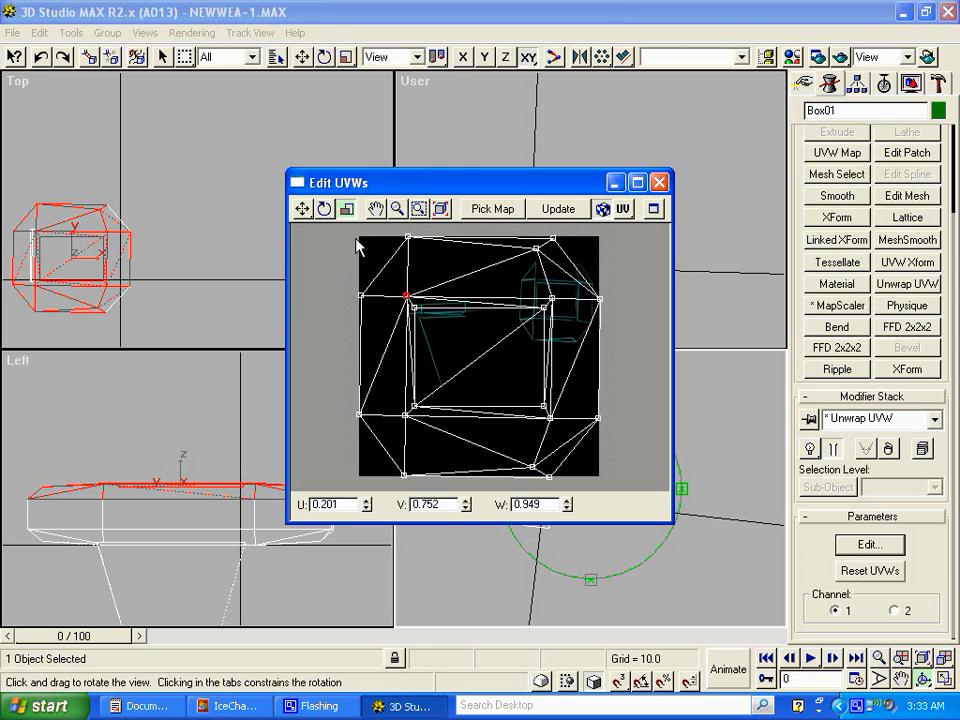
{"action": "left_click_drag", "start_coordinate": [358, 241], "coordinate": [626, 490]}
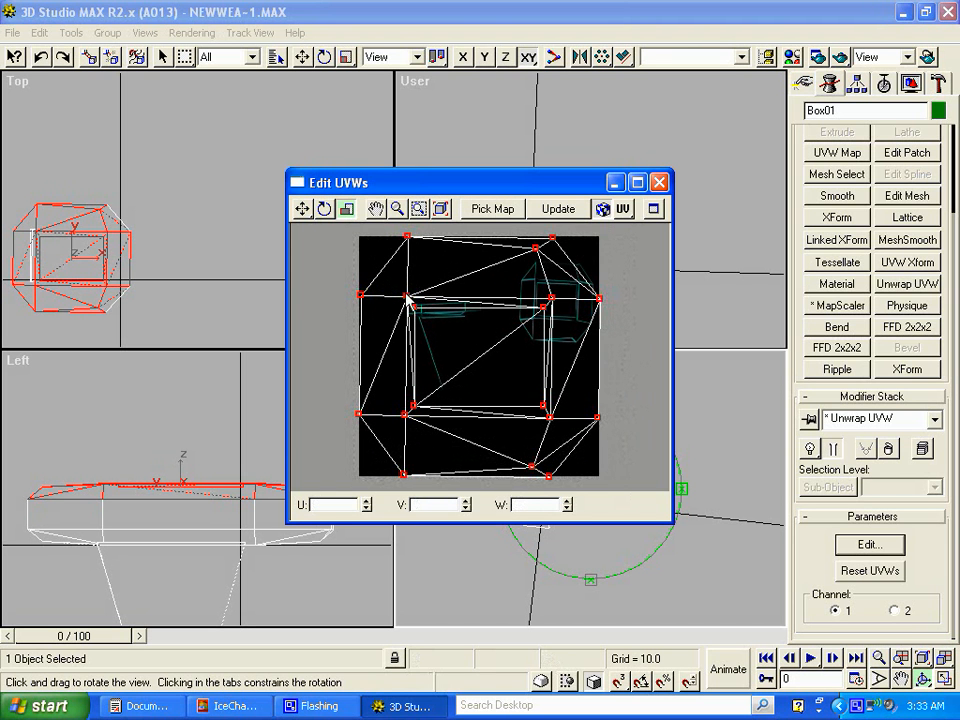
{"action": "left_click_drag", "start_coordinate": [408, 300], "coordinate": [444, 542]}
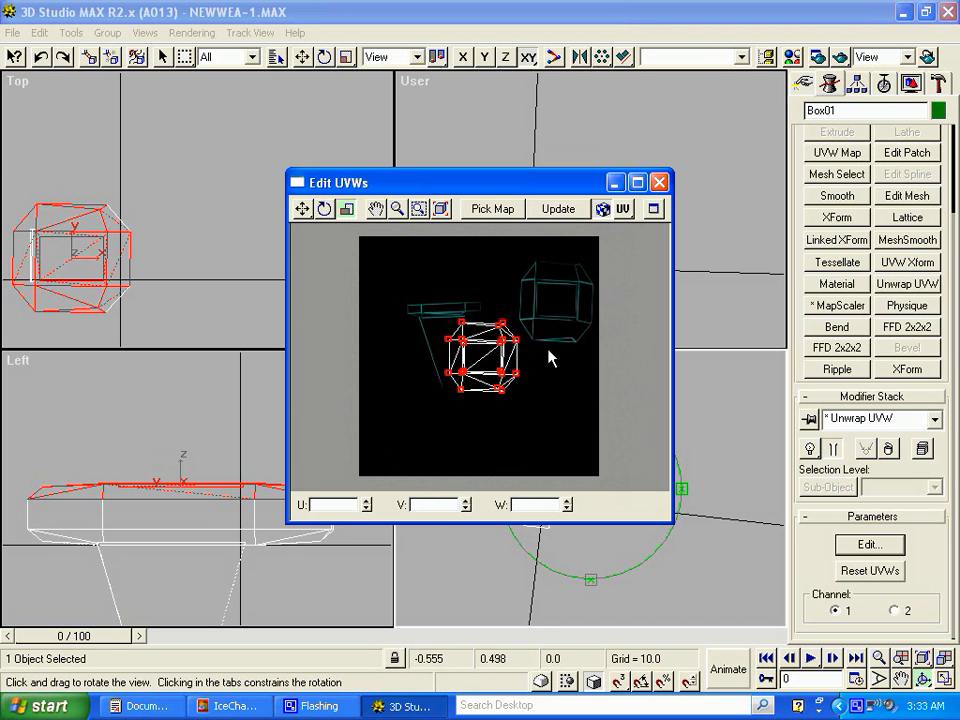
Maximize the Edit UVWs window, move the UV cluster onto the octagonal wireframe and scale it up slightly to fit
{"action": "left_click", "coordinate": [637, 182]}
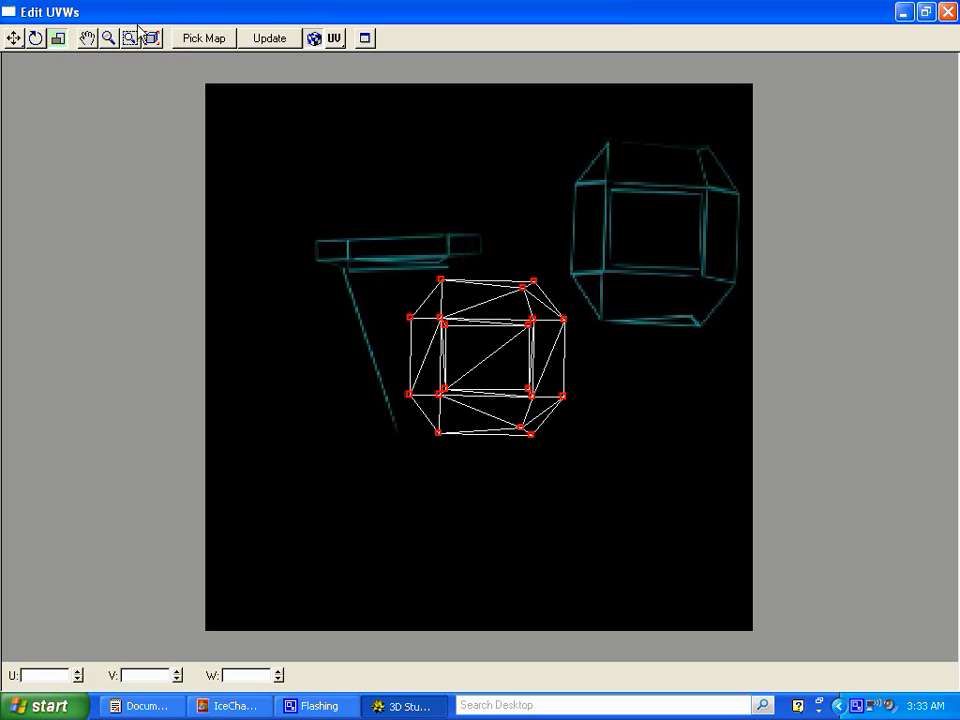
{"action": "left_click", "coordinate": [14, 38]}
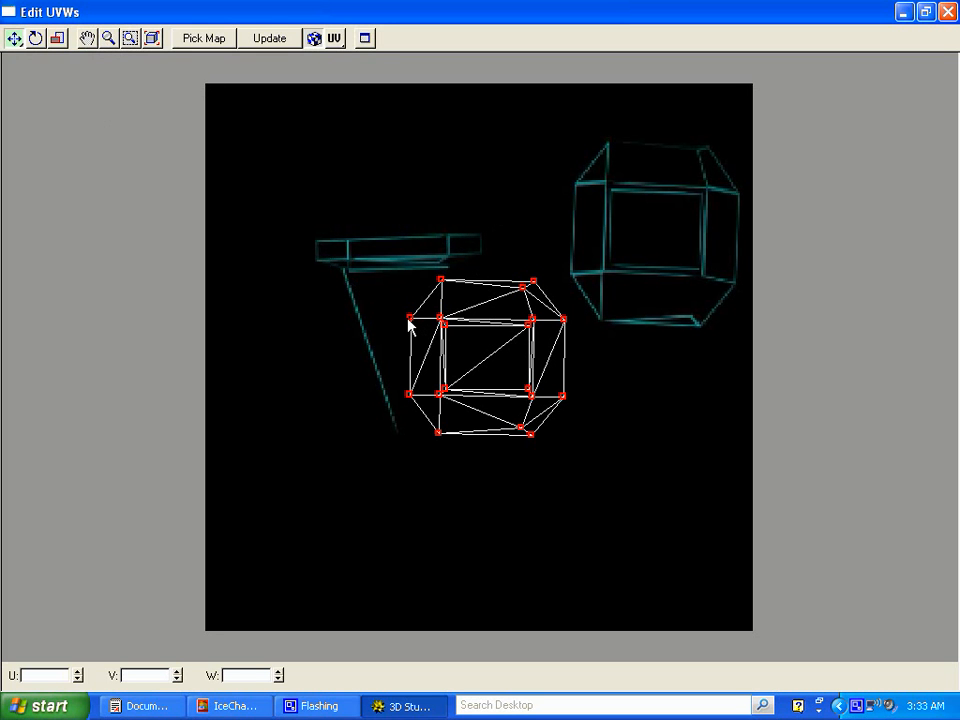
{"action": "left_click_drag", "start_coordinate": [410, 322], "coordinate": [578, 196]}
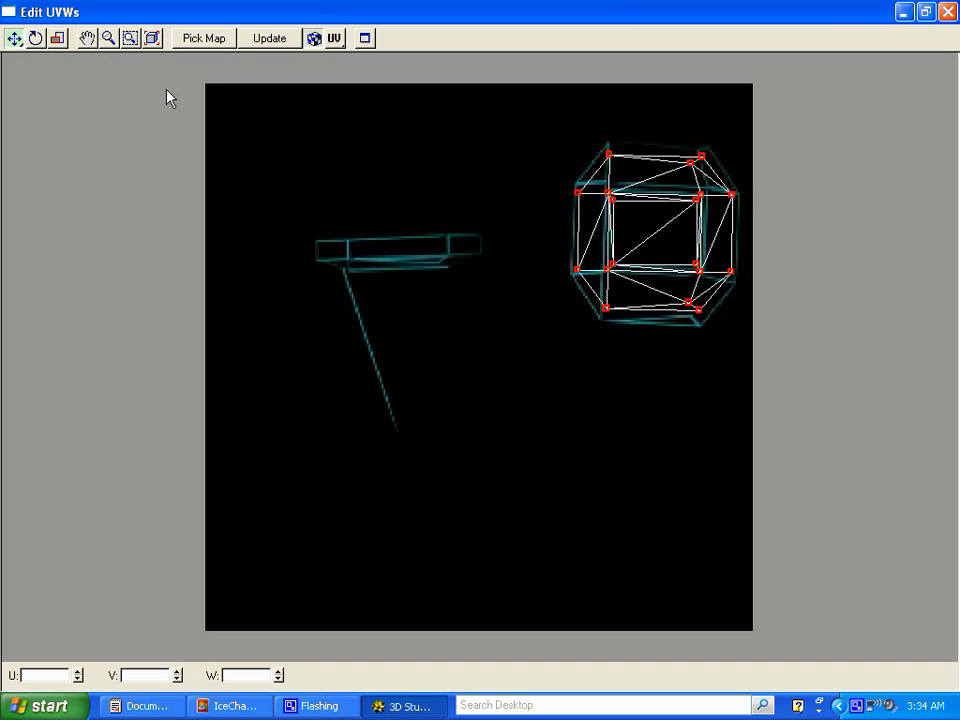
{"action": "left_click", "coordinate": [57, 40]}
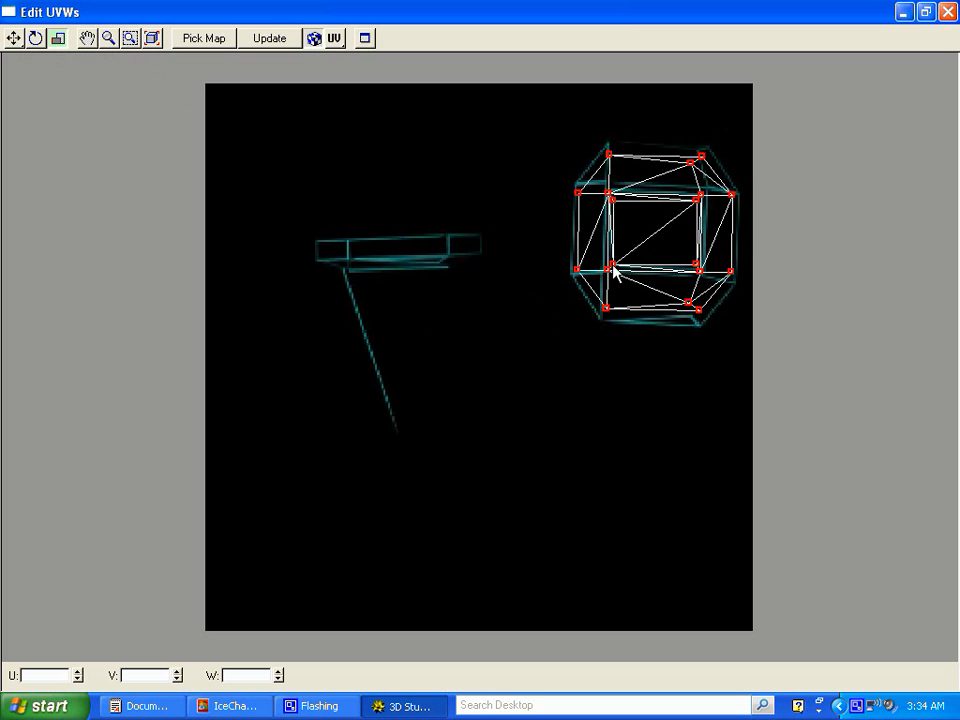
{"action": "left_click_drag", "start_coordinate": [613, 265], "coordinate": [613, 263]}
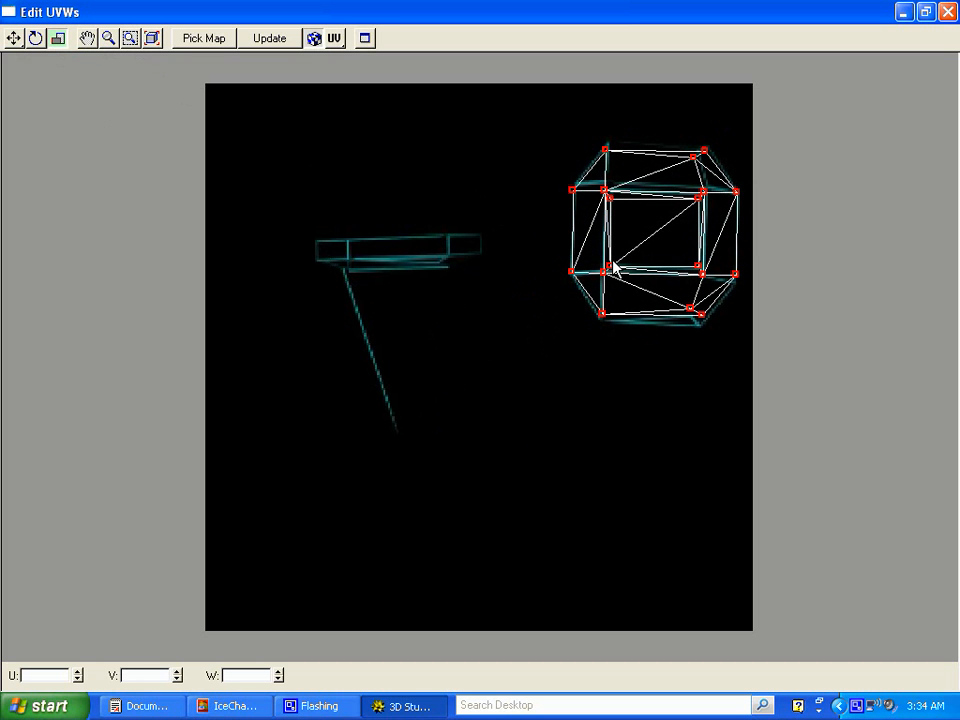
{"action": "left_click_drag", "start_coordinate": [613, 263], "coordinate": [612, 265]}
Move the lower outer UV vertices onto the matching bottom corners of the octagonal wireframe
{"action": "left_click", "coordinate": [13, 38]}
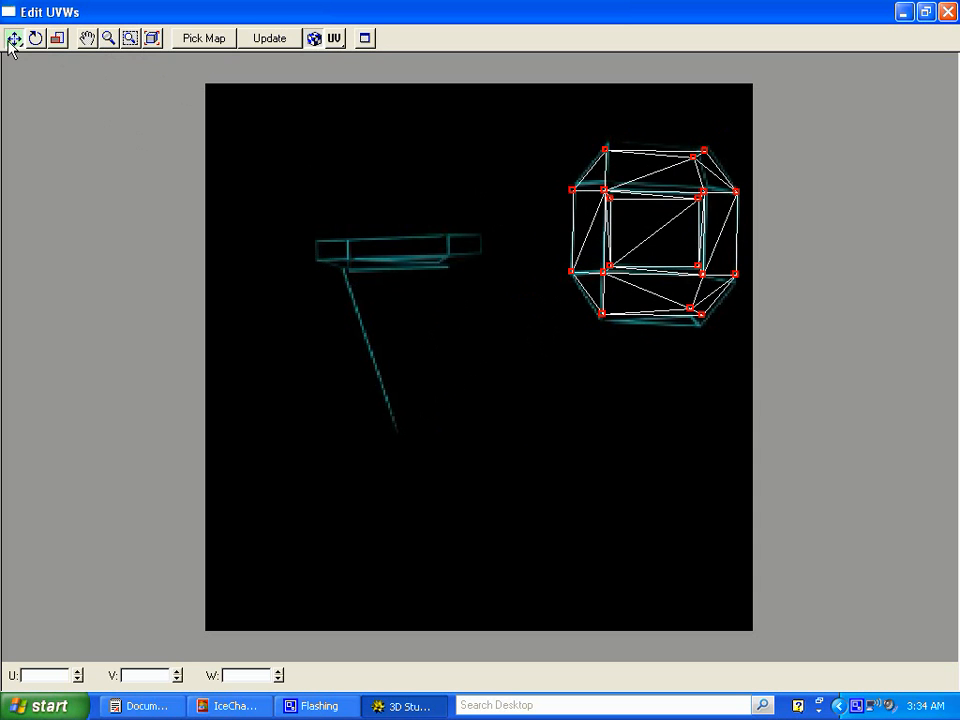
{"action": "left_click", "coordinate": [578, 320]}
{"action": "left_click_drag", "start_coordinate": [638, 333], "coordinate": [625, 333]}
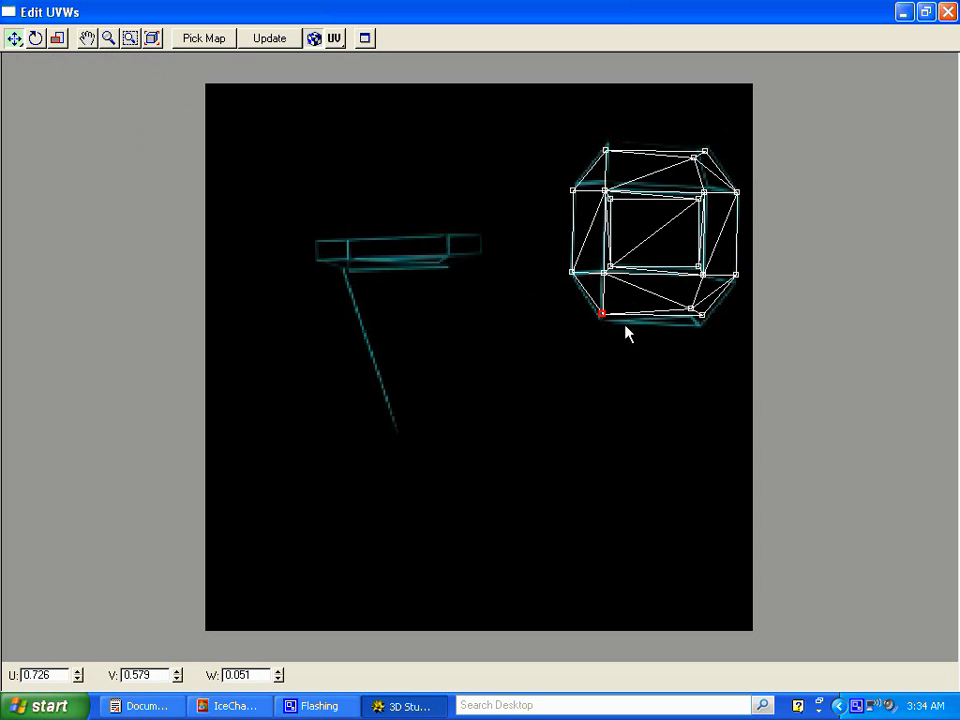
{"action": "left_click", "coordinate": [604, 323]}
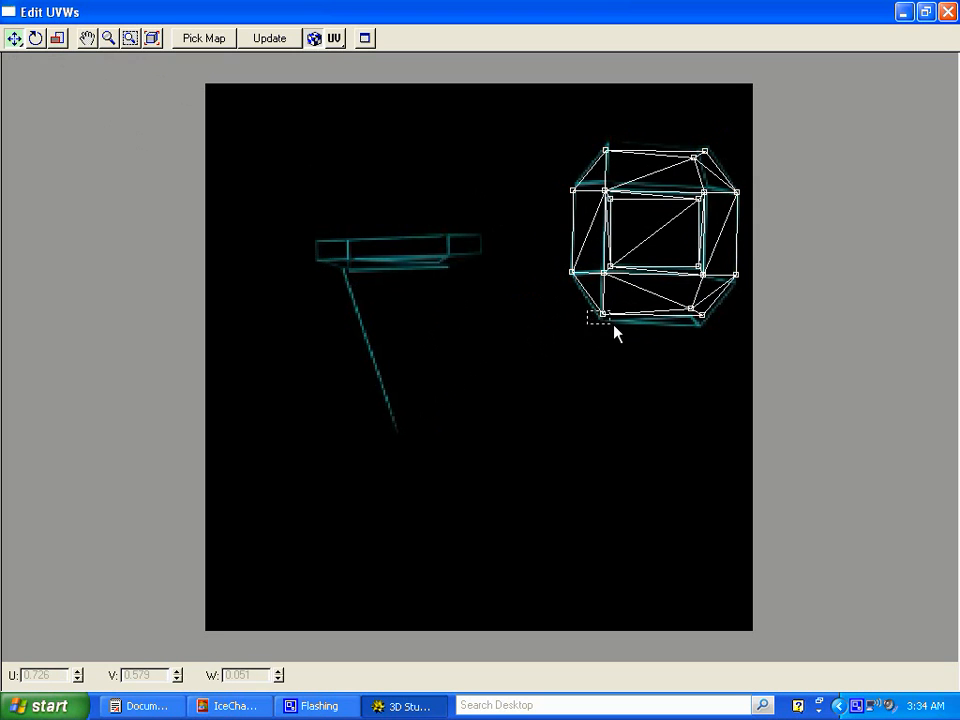
{"action": "left_click_drag", "start_coordinate": [614, 326], "coordinate": [604, 319]}
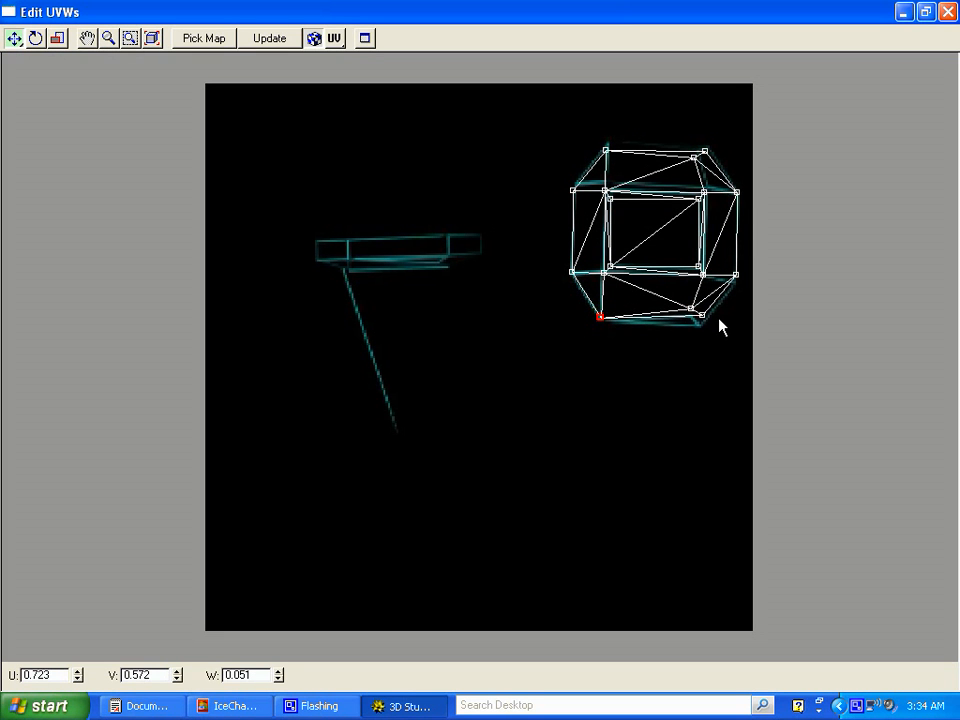
{"action": "mouse_move", "coordinate": [706, 319]}
{"action": "left_mouse_down"}
{"action": "mouse_move", "coordinate": [681, 321]}
{"action": "mouse_move", "coordinate": [682, 303]}
{"action": "mouse_move", "coordinate": [691, 321]}
{"action": "left_mouse_up"}
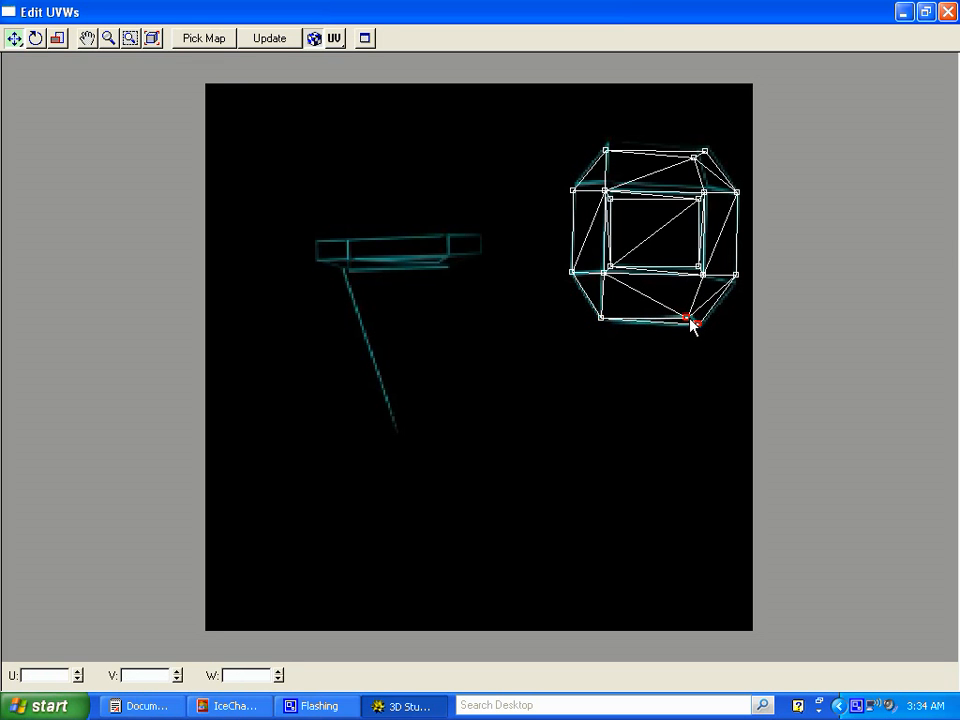
{"action": "left_click", "coordinate": [733, 280]}
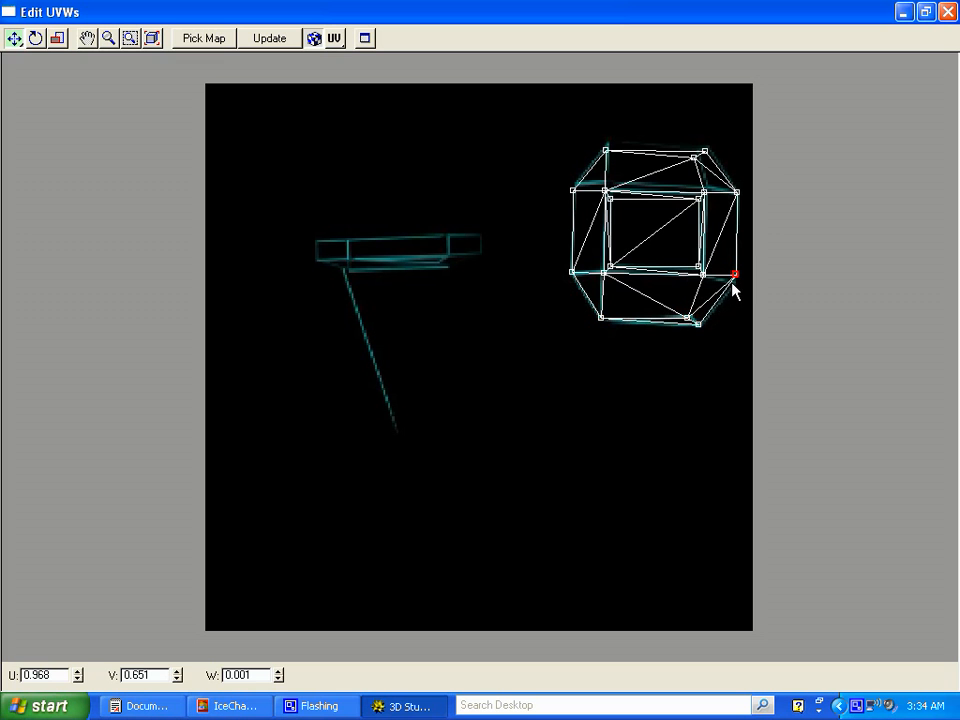
{"action": "left_click_drag", "start_coordinate": [732, 278], "coordinate": [735, 284]}
Align the upper outer UV vertices and the inner square's top corners with the wireframe, and close the UV editor
{"action": "left_click_drag", "start_coordinate": [566, 137], "coordinate": [609, 190]}
{"action": "left_click_drag", "start_coordinate": [681, 138], "coordinate": [708, 193]}
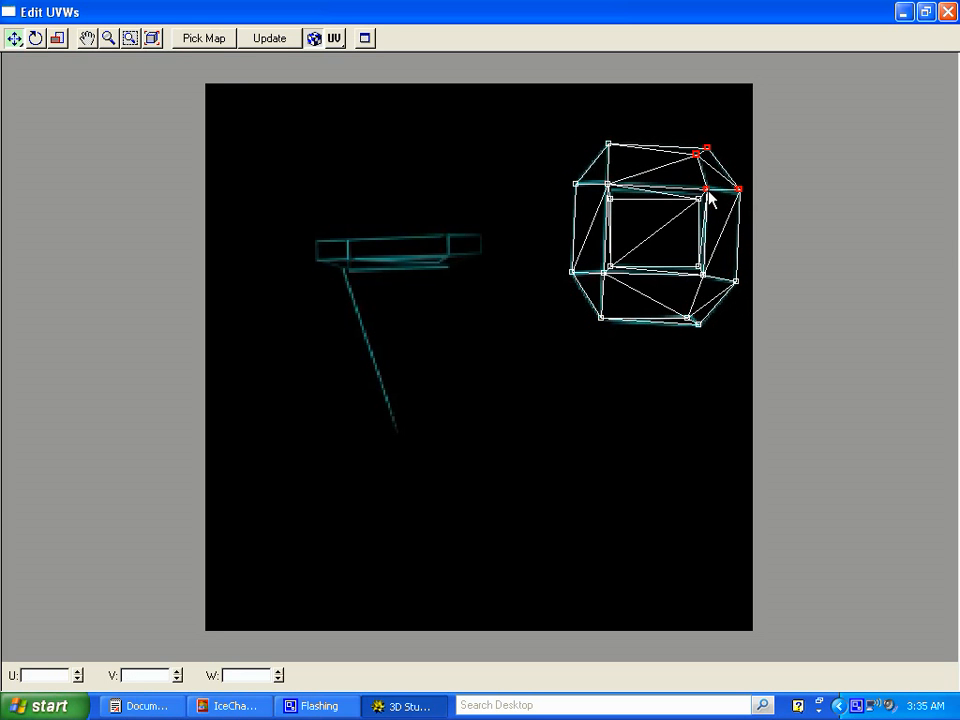
{"action": "left_click", "coordinate": [607, 183]}
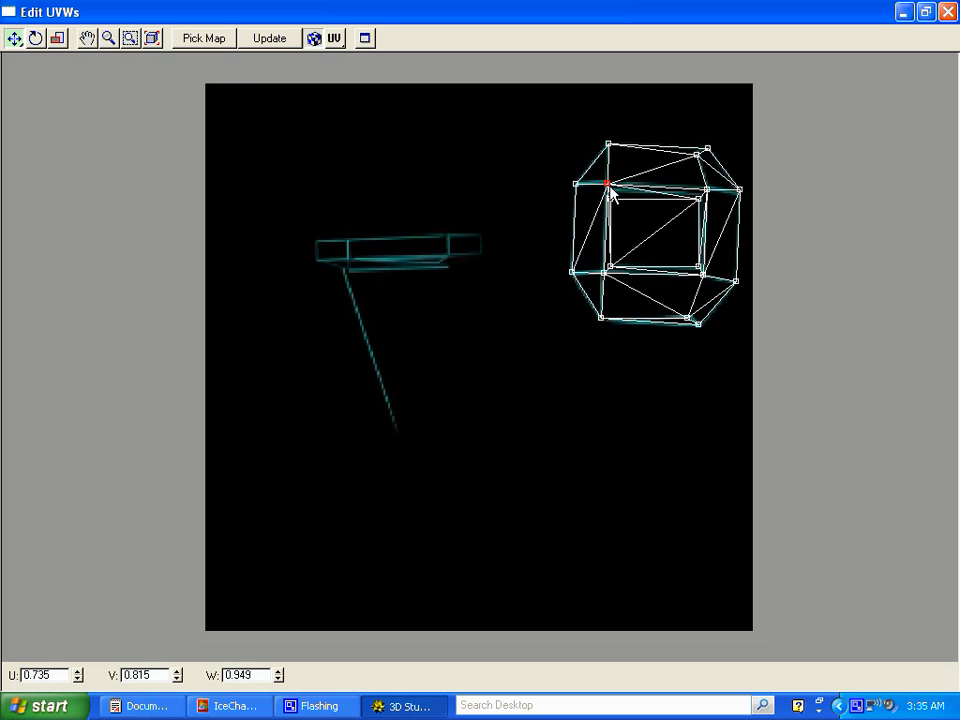
{"action": "left_click_drag", "start_coordinate": [609, 187], "coordinate": [609, 184]}
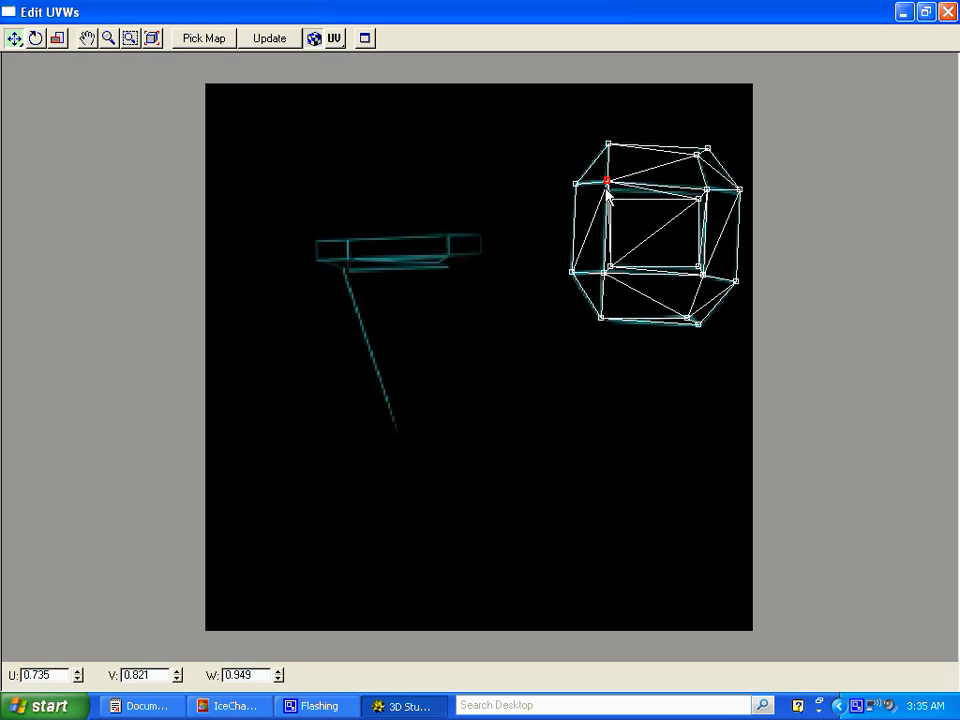
{"action": "left_click", "coordinate": [611, 201]}
{"action": "left_click_drag", "start_coordinate": [612, 197], "coordinate": [611, 190]}
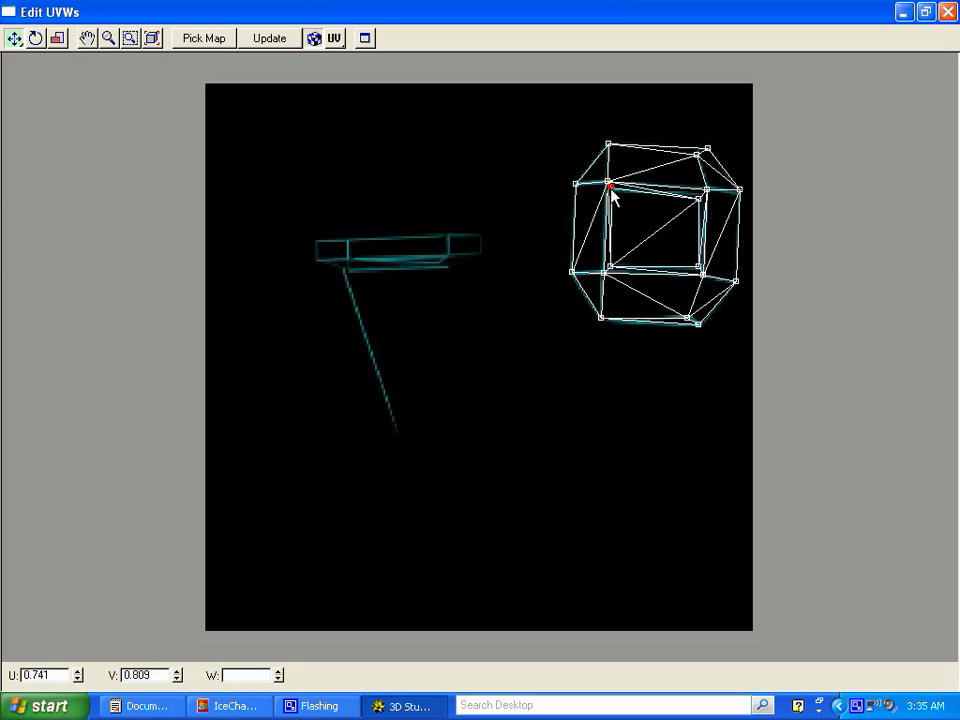
{"action": "left_click", "coordinate": [698, 199]}
{"action": "left_click_drag", "start_coordinate": [698, 198], "coordinate": [705, 196]}
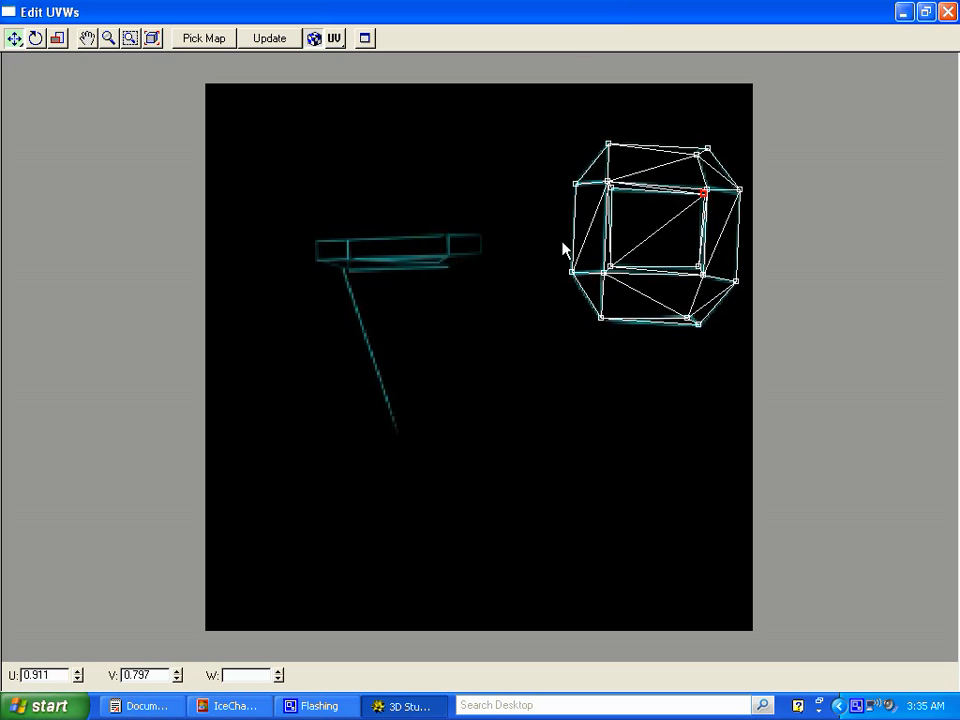
{"action": "left_click", "coordinate": [947, 12]}
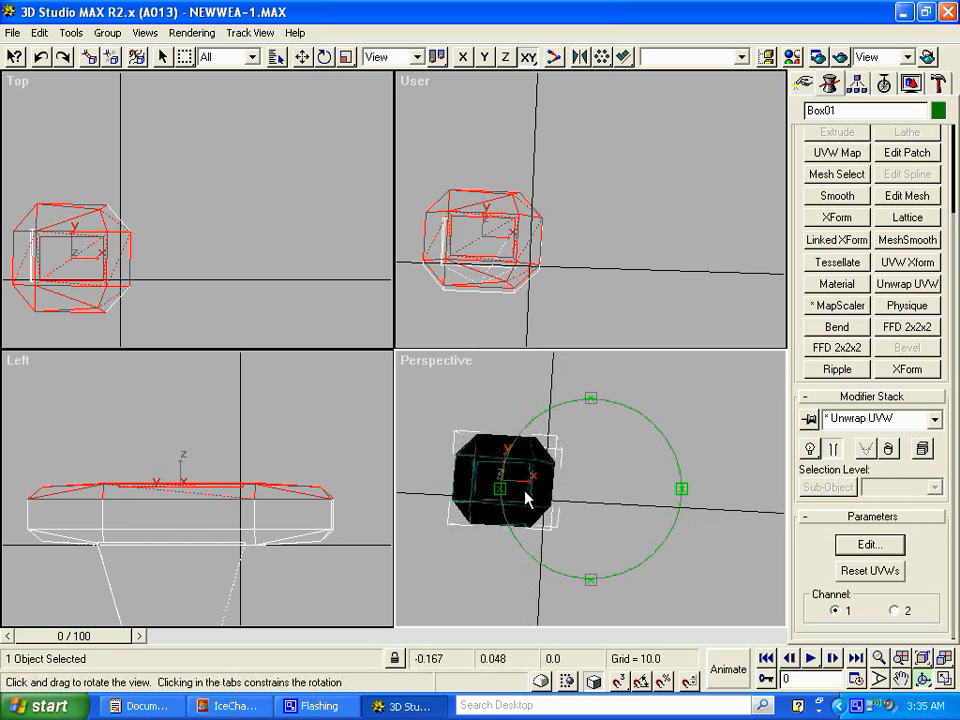
Render the Perspective view at 640 x 480 to check the wireframe texture on the block's top
{"action": "mouse_move", "coordinate": [525, 497]}
{"action": "left_mouse_down"}
{"action": "mouse_move", "coordinate": [585, 411]}
{"action": "mouse_move", "coordinate": [656, 431]}
{"action": "mouse_move", "coordinate": [591, 489]}
{"action": "mouse_move", "coordinate": [517, 513]}
{"action": "left_mouse_up"}
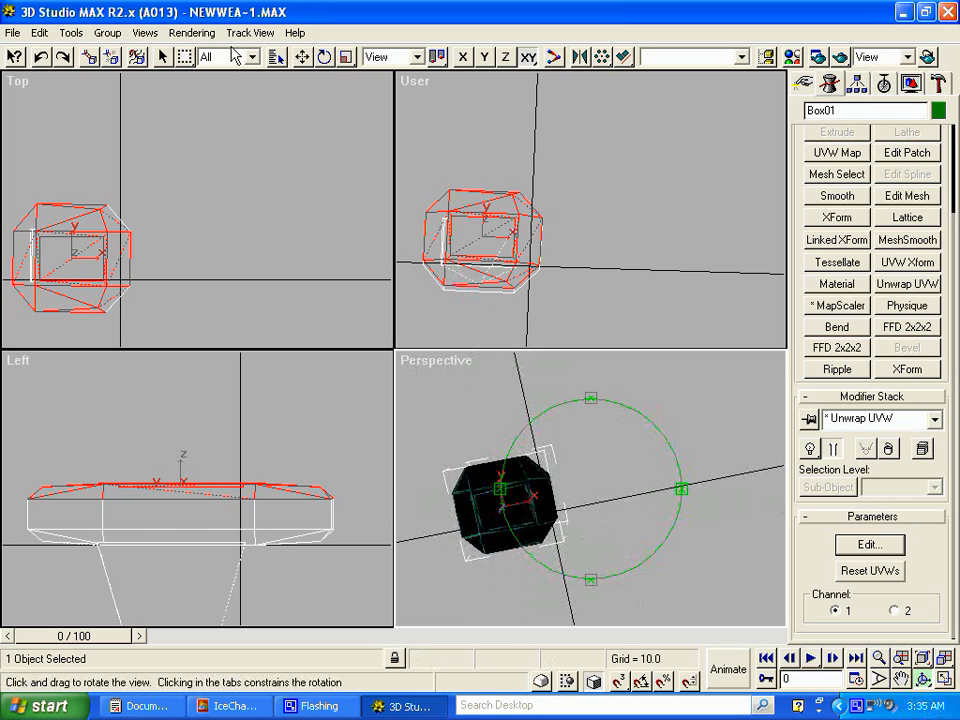
{"action": "left_click", "coordinate": [191, 32]}
{"action": "left_click", "coordinate": [200, 51]}
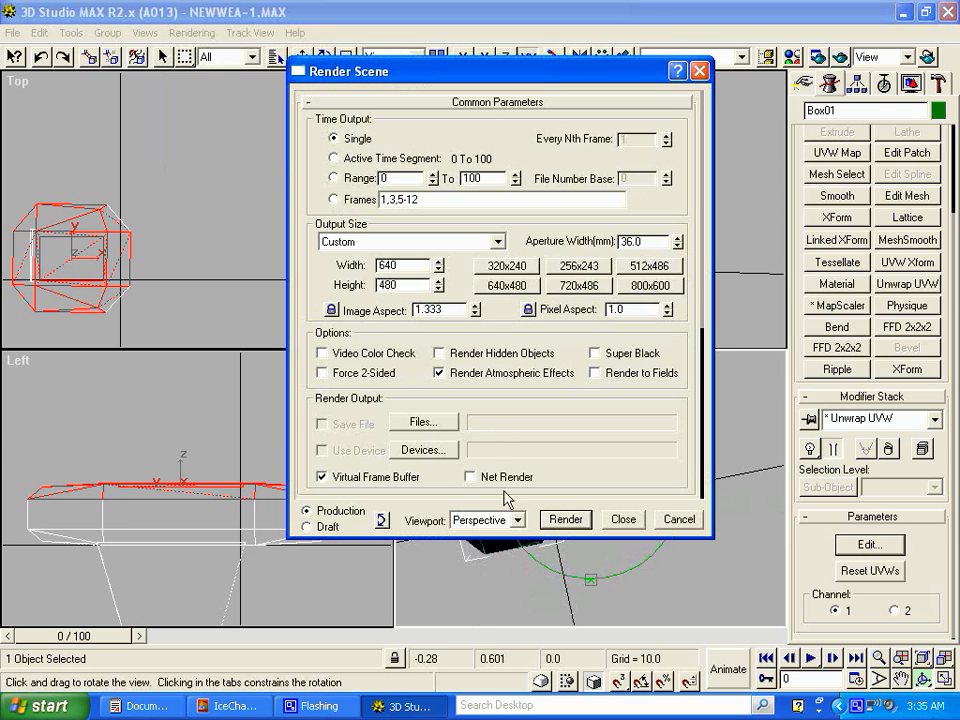
{"action": "left_click", "coordinate": [563, 519]}
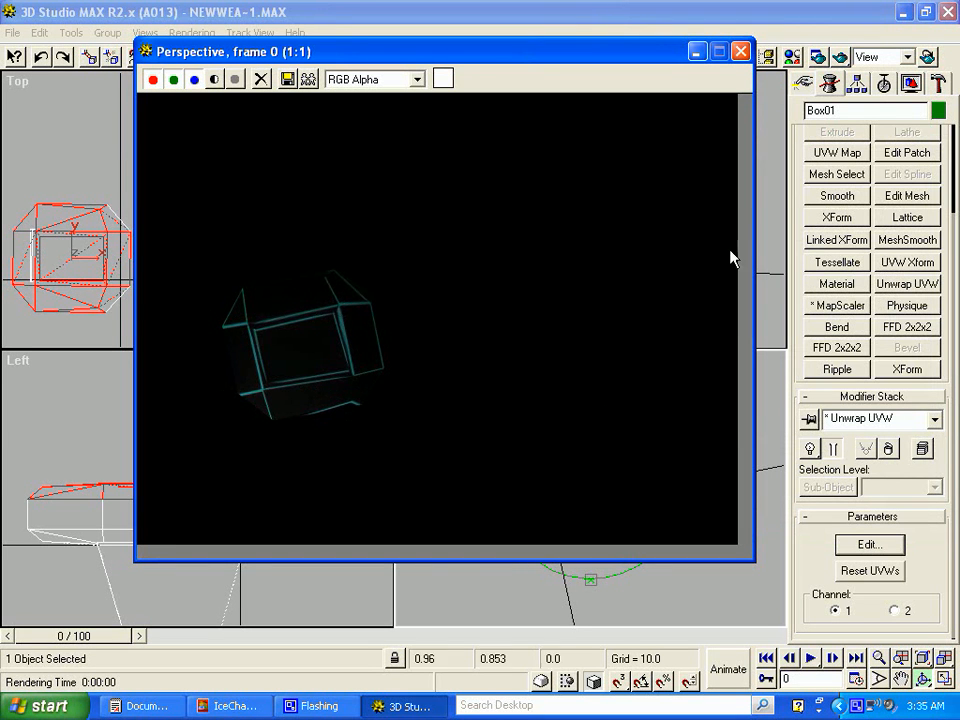
{"action": "left_click", "coordinate": [740, 51]}
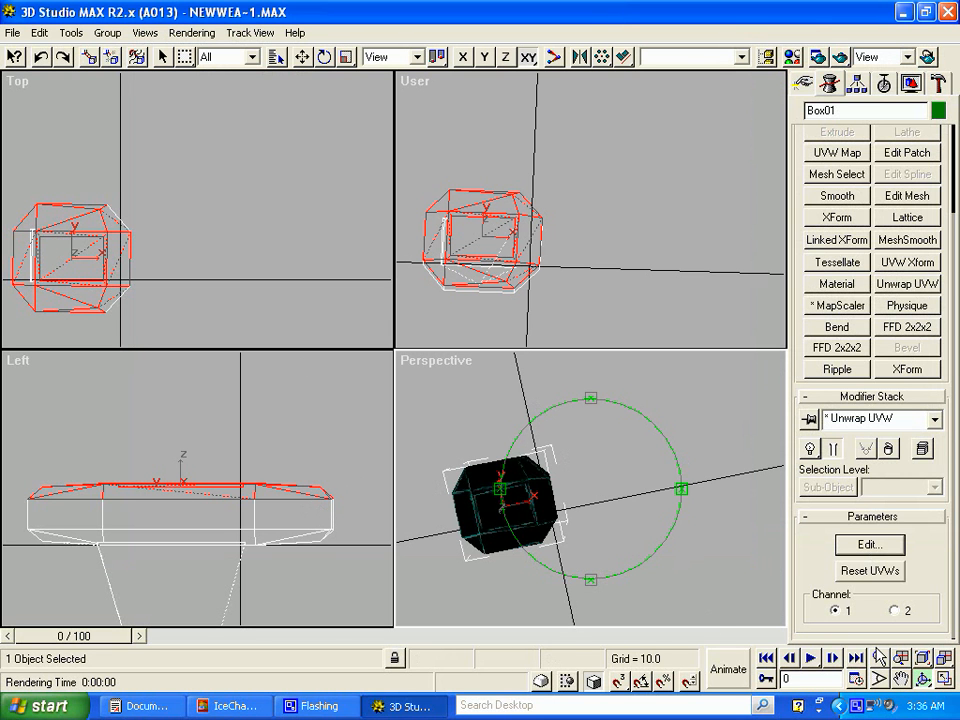
Add a Mesh Select modifier at face level to Box01, with the whole block side and the tapered part framed in the Left view
{"action": "left_click", "coordinate": [901, 682]}
{"action": "left_click_drag", "start_coordinate": [236, 512], "coordinate": [262, 430]}
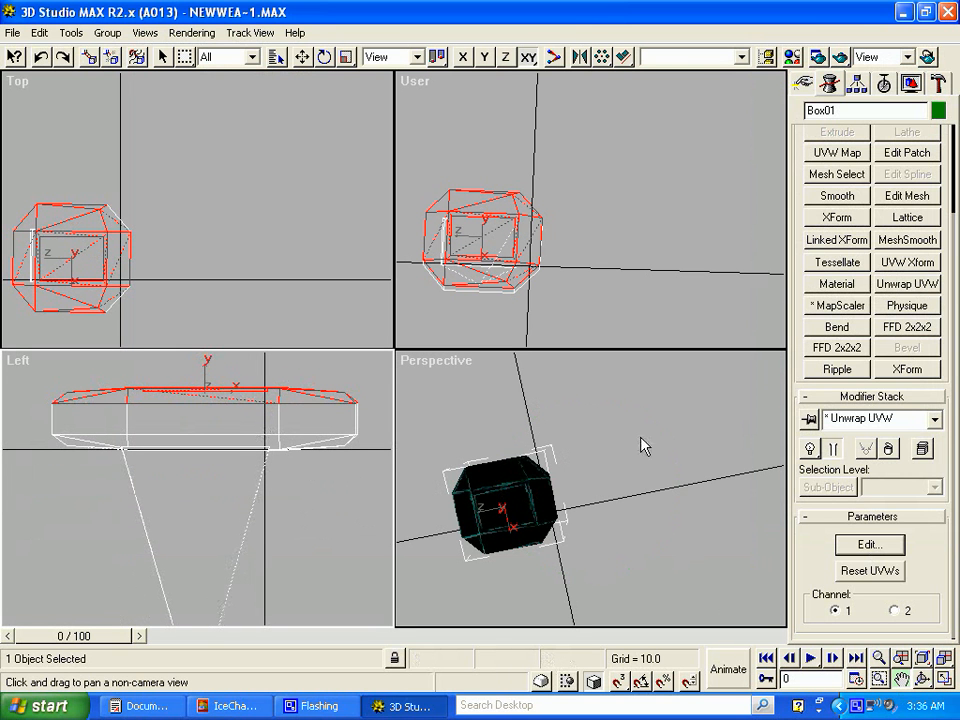
{"action": "left_click", "coordinate": [840, 177]}
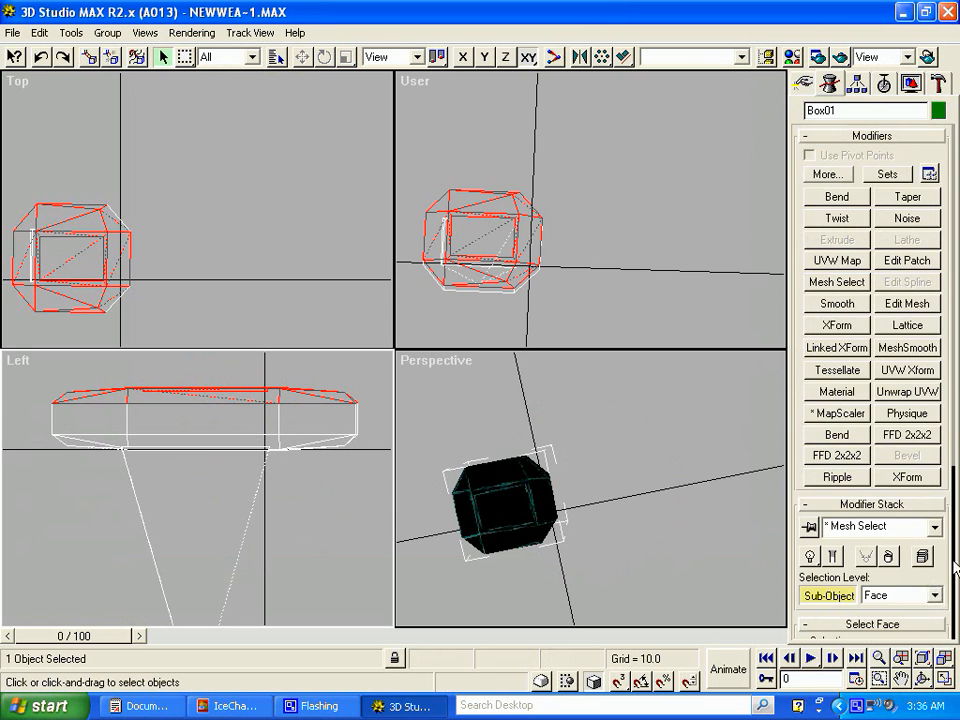
{"action": "left_click_drag", "start_coordinate": [953, 563], "coordinate": [949, 352]}
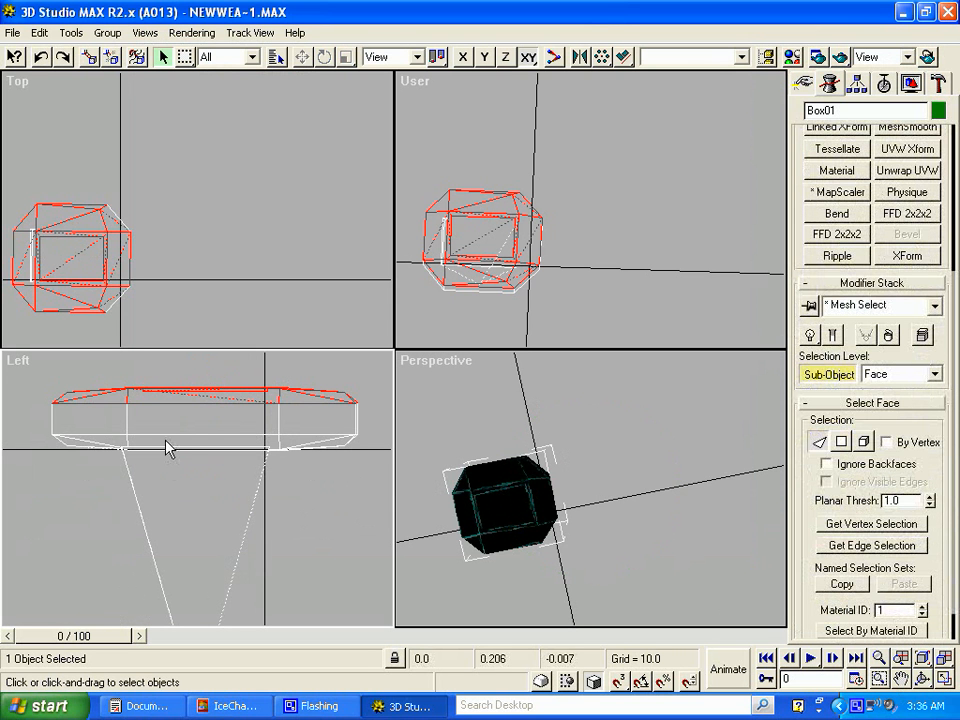
Select the block's side, underside and tapered lower faces in the Left view, and add an Unwrap UVW modifier for them
{"action": "left_click", "coordinate": [85, 420]}
{"action": "left_click", "coordinate": [83, 416], "text": "ctrl"}
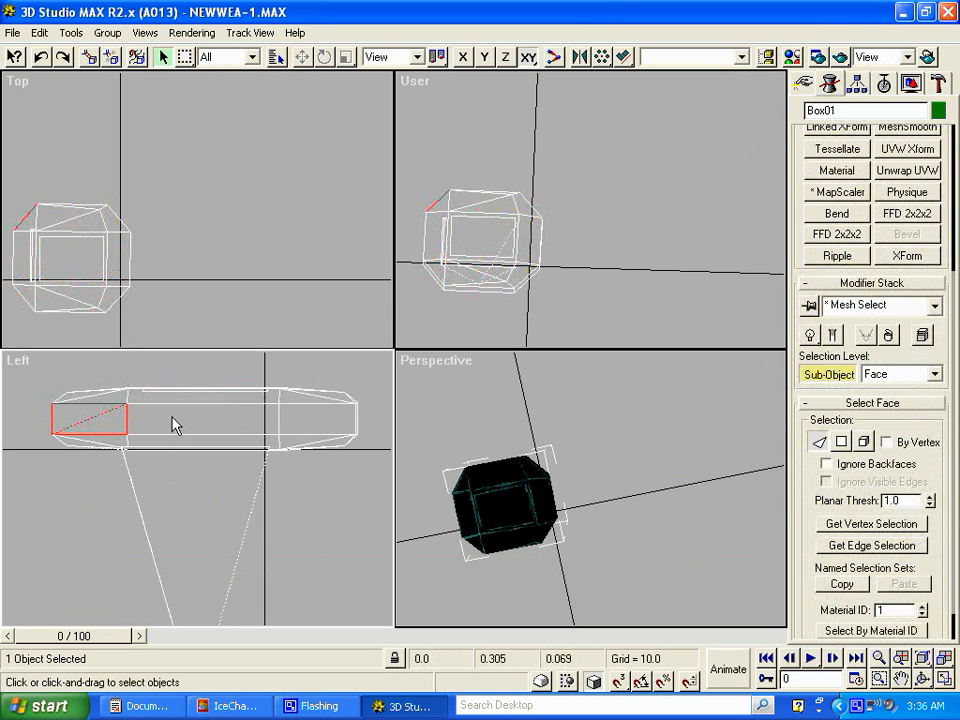
{"action": "left_click", "coordinate": [188, 418], "text": "ctrl"}
{"action": "left_click", "coordinate": [257, 424], "text": "ctrl"}
{"action": "left_click", "coordinate": [308, 418], "text": "ctrl"}
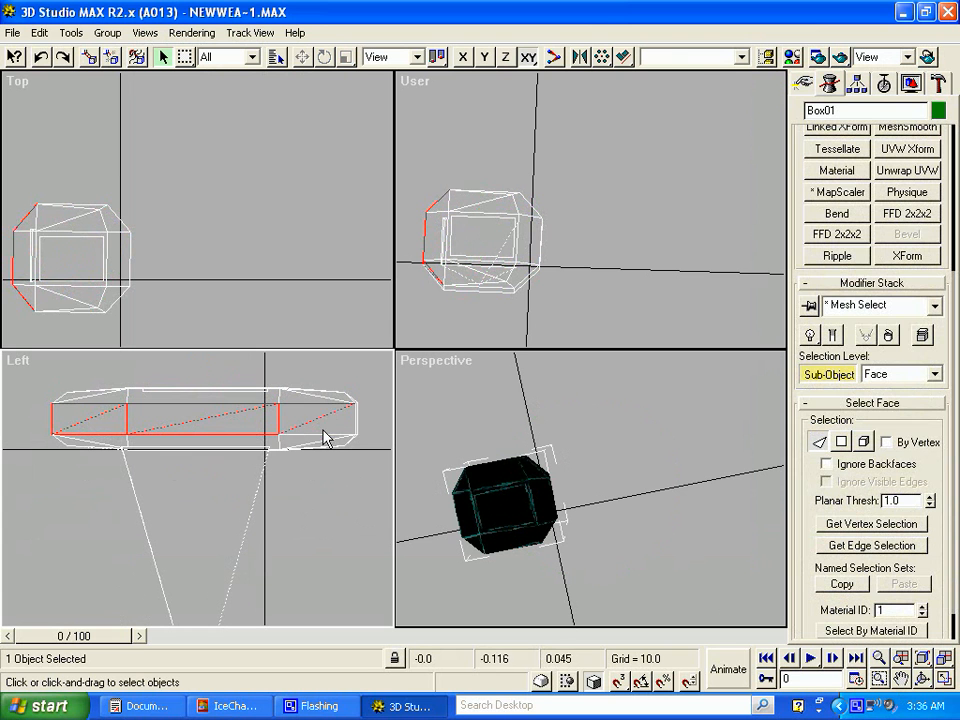
{"action": "left_click", "coordinate": [323, 429], "text": "ctrl"}
{"action": "left_click", "coordinate": [314, 440], "text": "ctrl"}
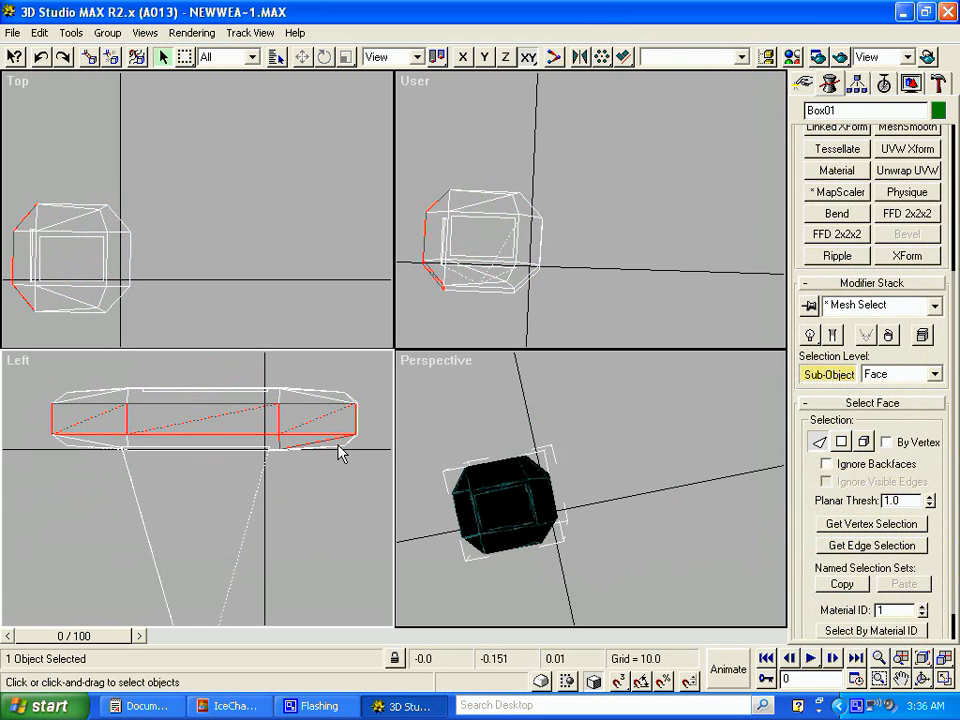
{"action": "left_click", "coordinate": [129, 450], "text": "ctrl"}
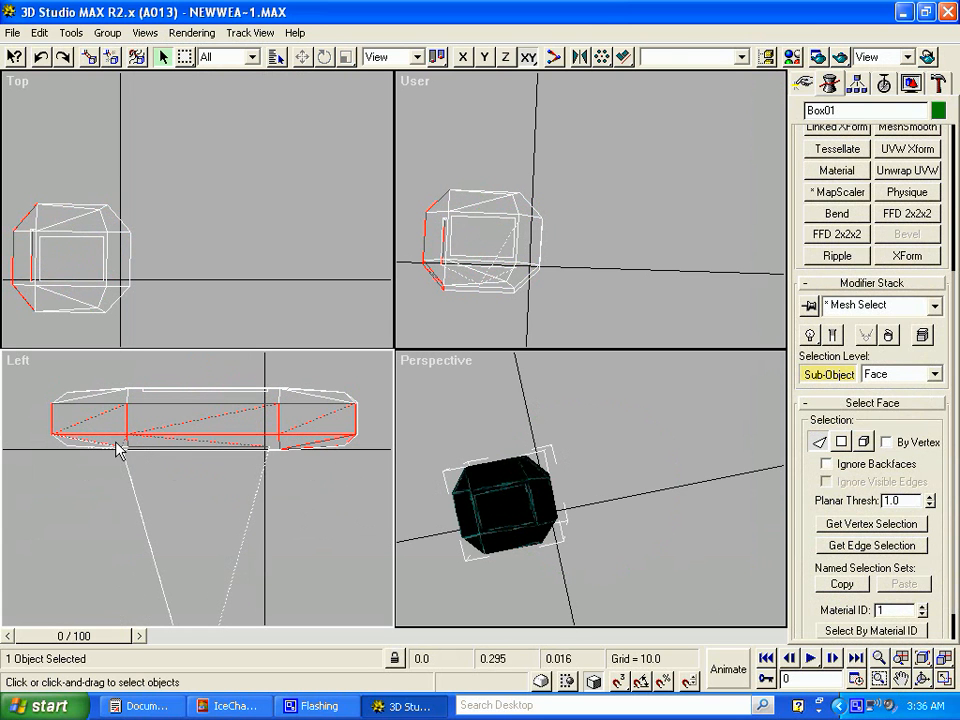
{"action": "left_click_drag", "start_coordinate": [35, 415], "coordinate": [375, 568]}
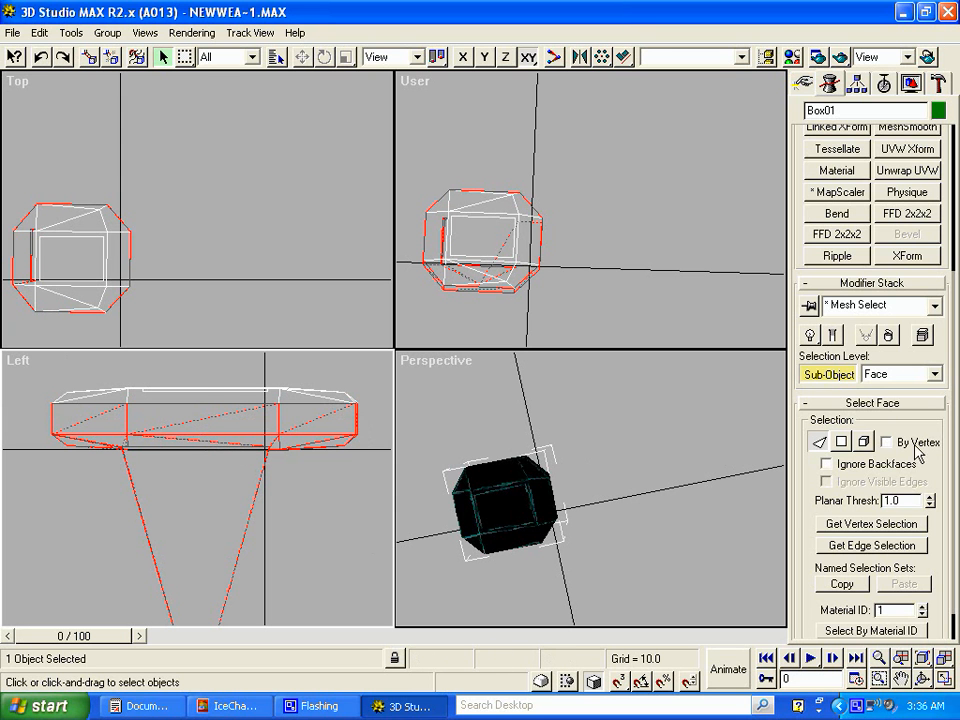
{"action": "left_click", "coordinate": [900, 171]}
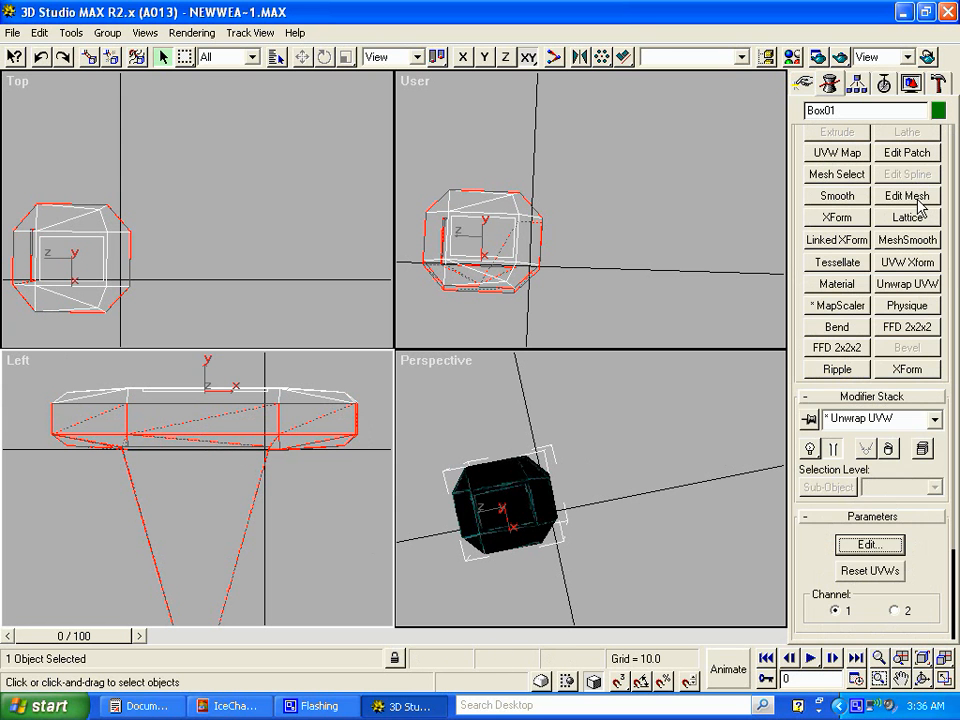
Add a UVW Map modifier with planar mapping to Box01's selected side and lower faces, and align it to the X axis
{"action": "left_click", "coordinate": [878, 545]}
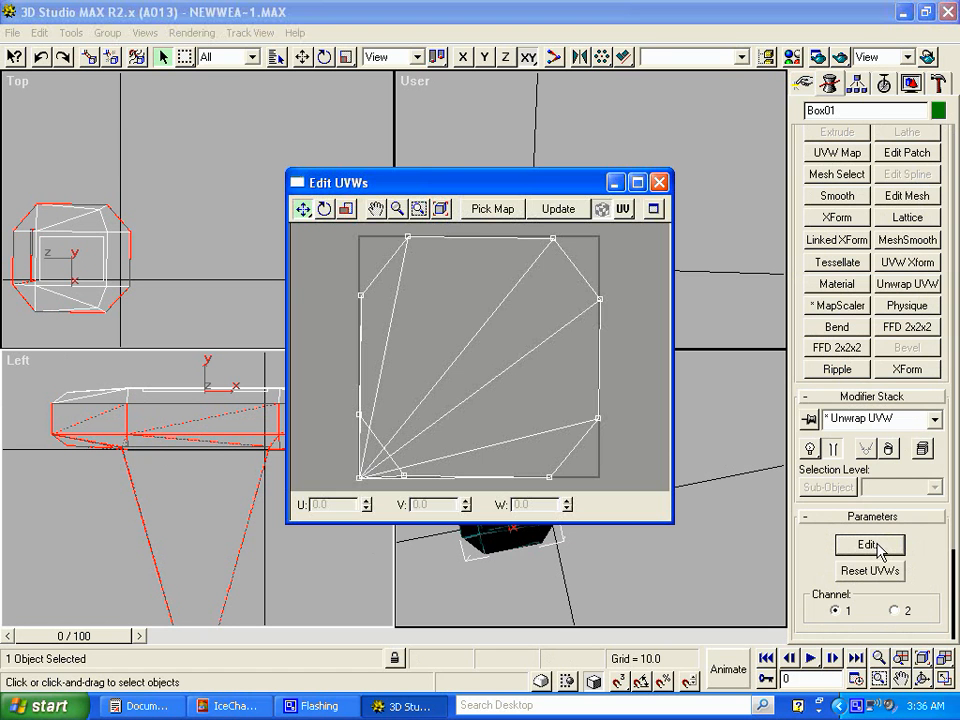
{"action": "left_click", "coordinate": [660, 183]}
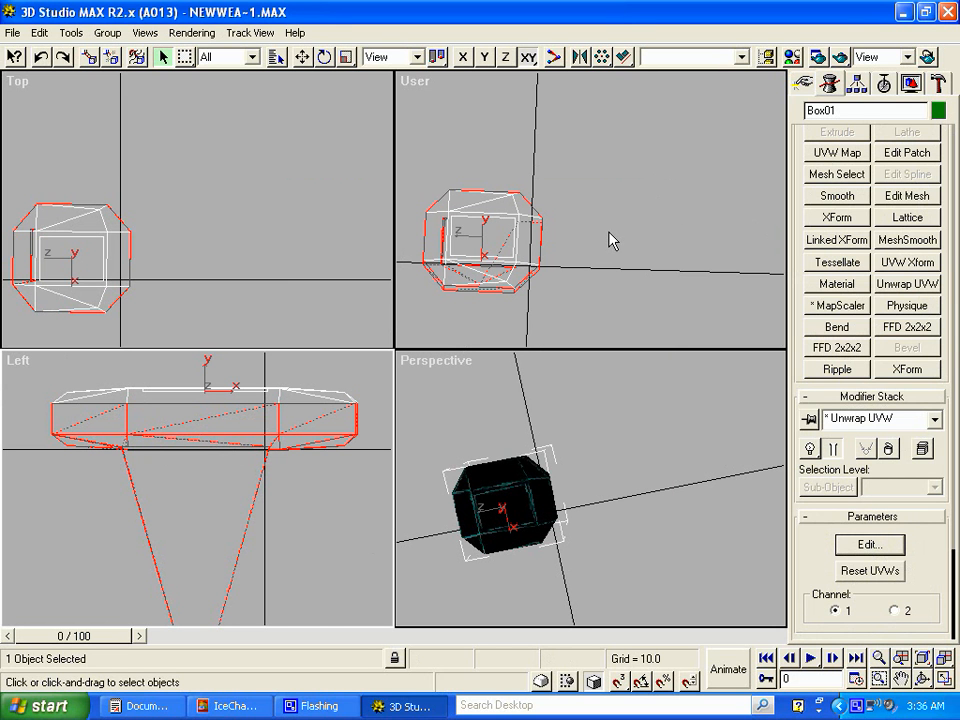
{"action": "left_click", "coordinate": [843, 156]}
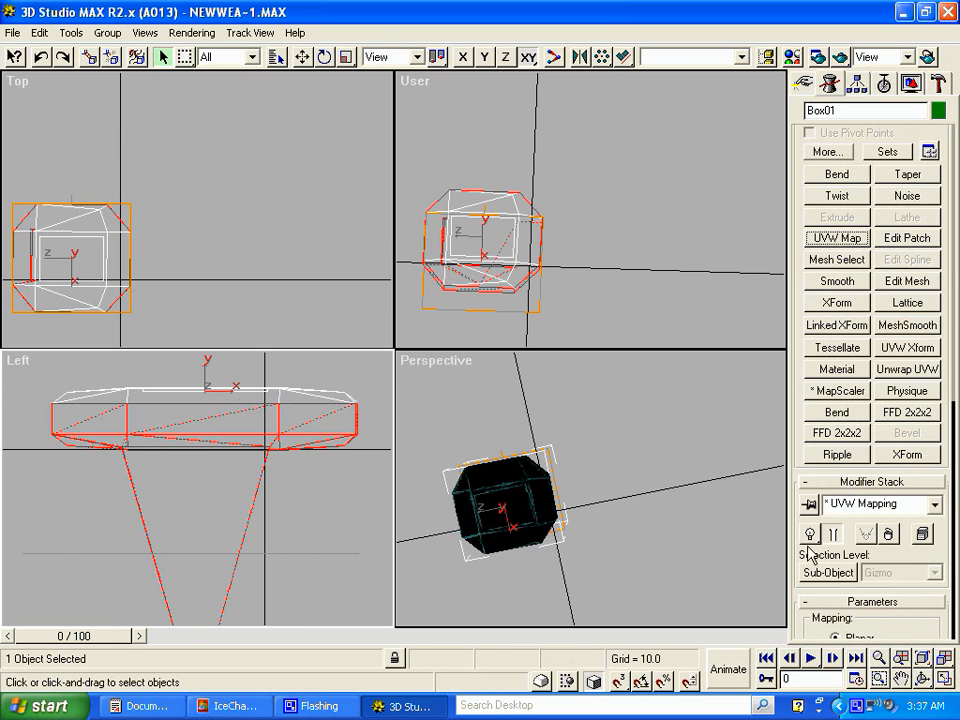
{"action": "left_click_drag", "start_coordinate": [954, 562], "coordinate": [952, 272]}
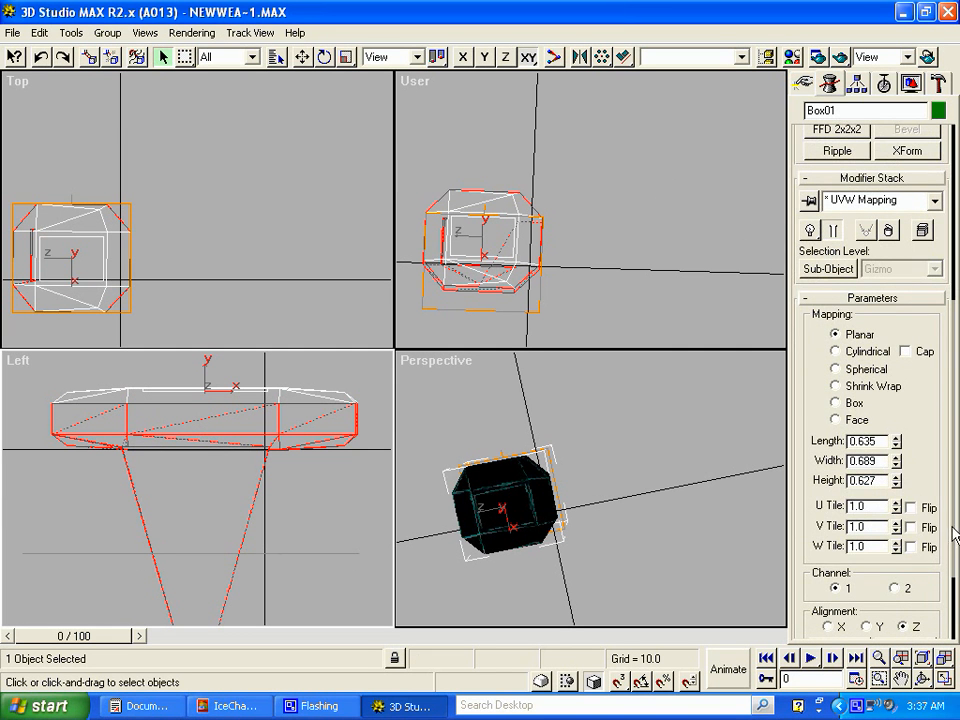
{"action": "left_click_drag", "start_coordinate": [935, 505], "coordinate": [936, 364]}
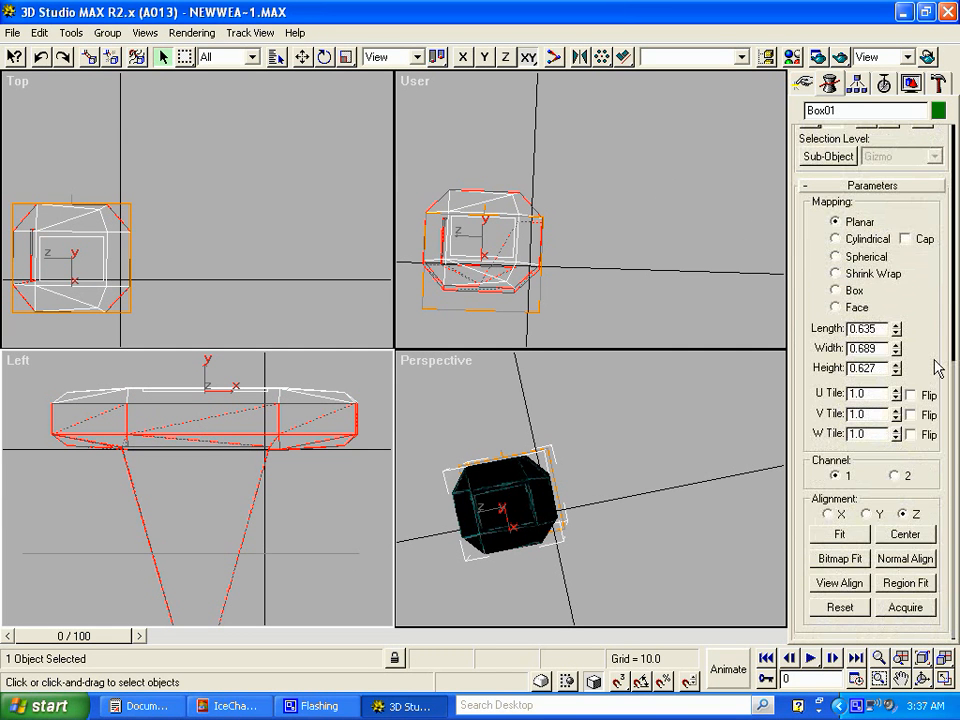
{"action": "left_click", "coordinate": [874, 515]}
{"action": "left_click", "coordinate": [829, 514]}
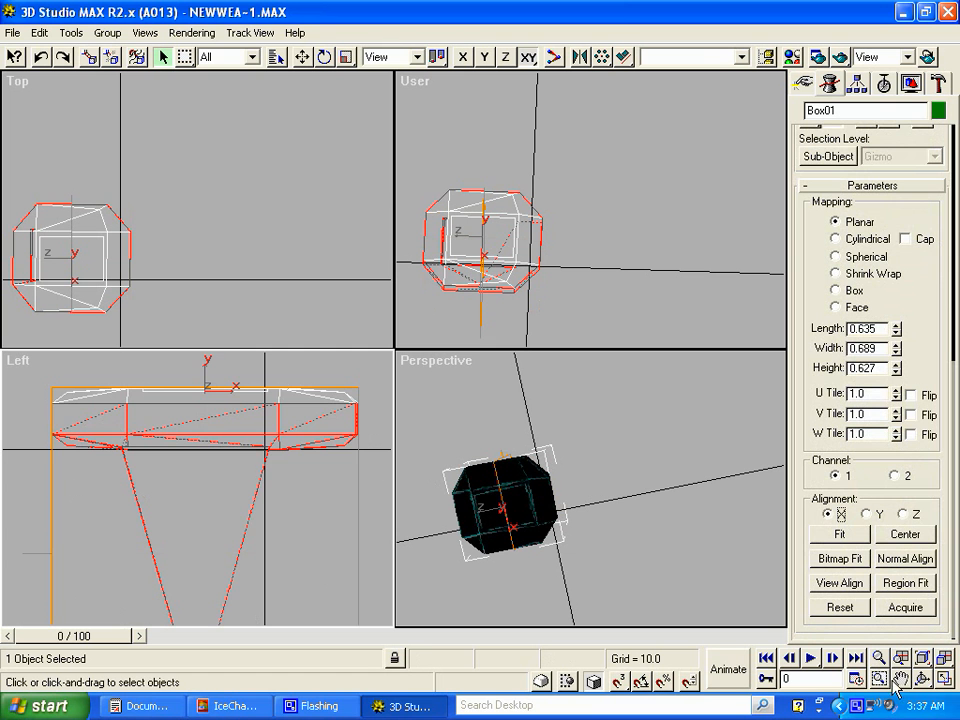
Fit the planar mapping gizmo to the selected side and tapered lower faces
{"action": "middle_click_drag", "start_coordinate": [329, 571], "coordinate": [326, 558]}
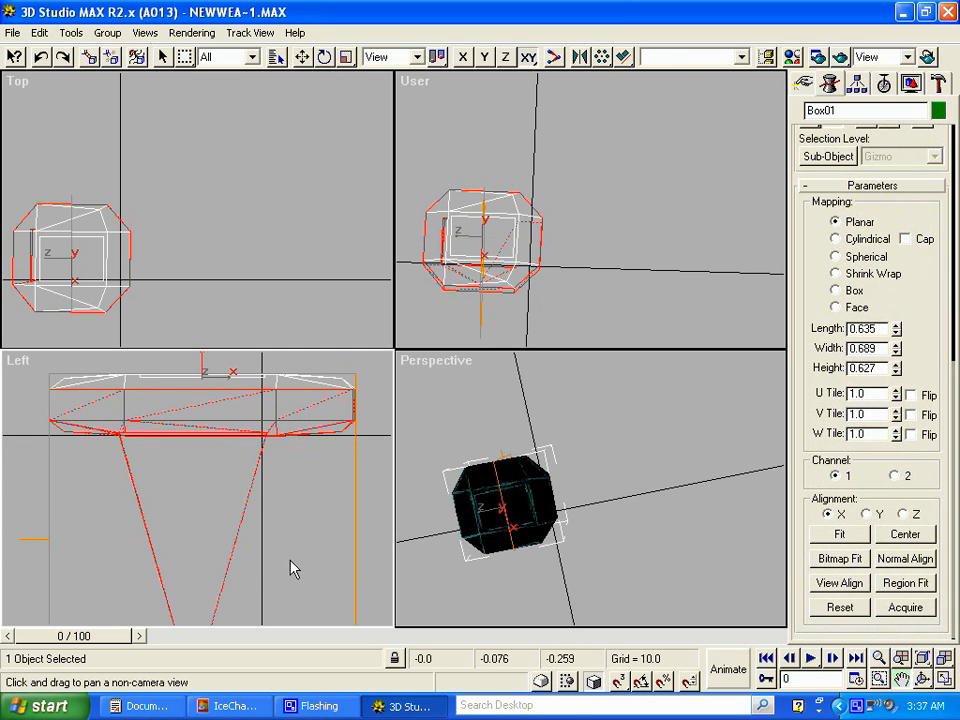
{"action": "scroll", "coordinate": [253, 562], "scroll_direction": "down", "scroll_amount": 1}
{"action": "middle_click_drag", "start_coordinate": [246, 571], "coordinate": [214, 499]}
{"action": "scroll", "coordinate": [218, 492], "scroll_direction": "up", "scroll_amount": 1}
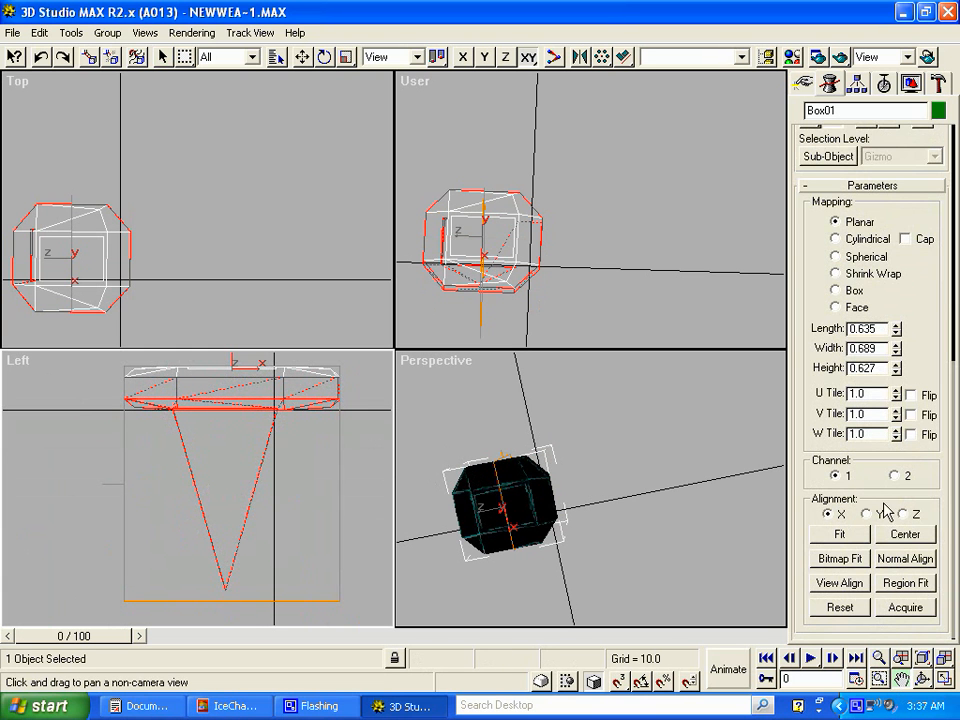
{"action": "left_click", "coordinate": [836, 536]}
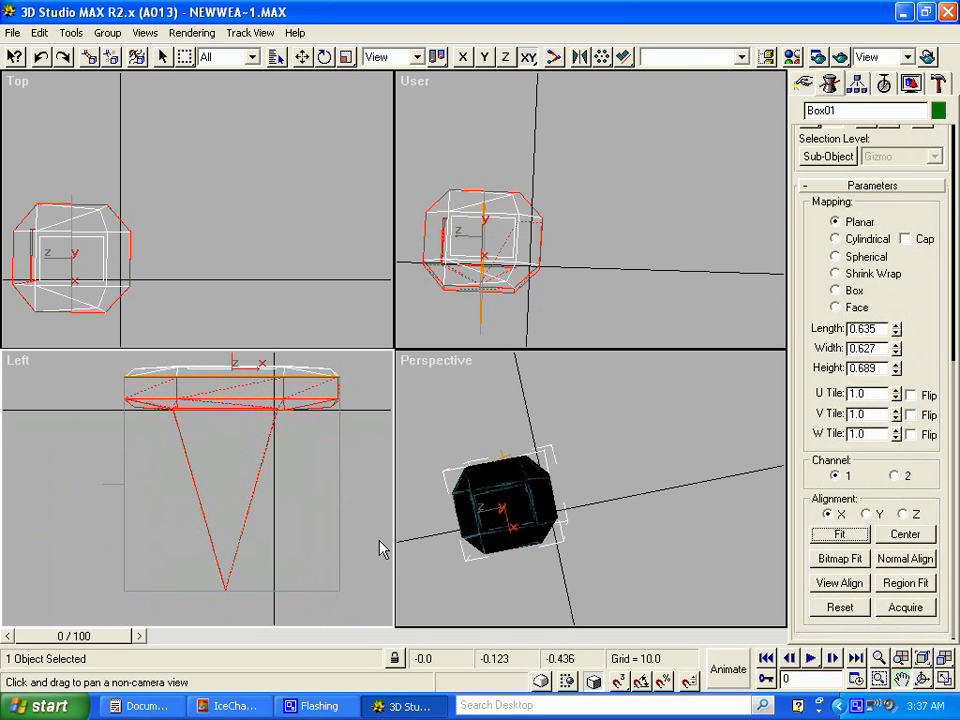
Add an Unwrap UVW modifier on top of the mapping and load videomap.jpg as background in the maximized UV editor
{"action": "left_click_drag", "start_coordinate": [957, 310], "coordinate": [957, 652]}
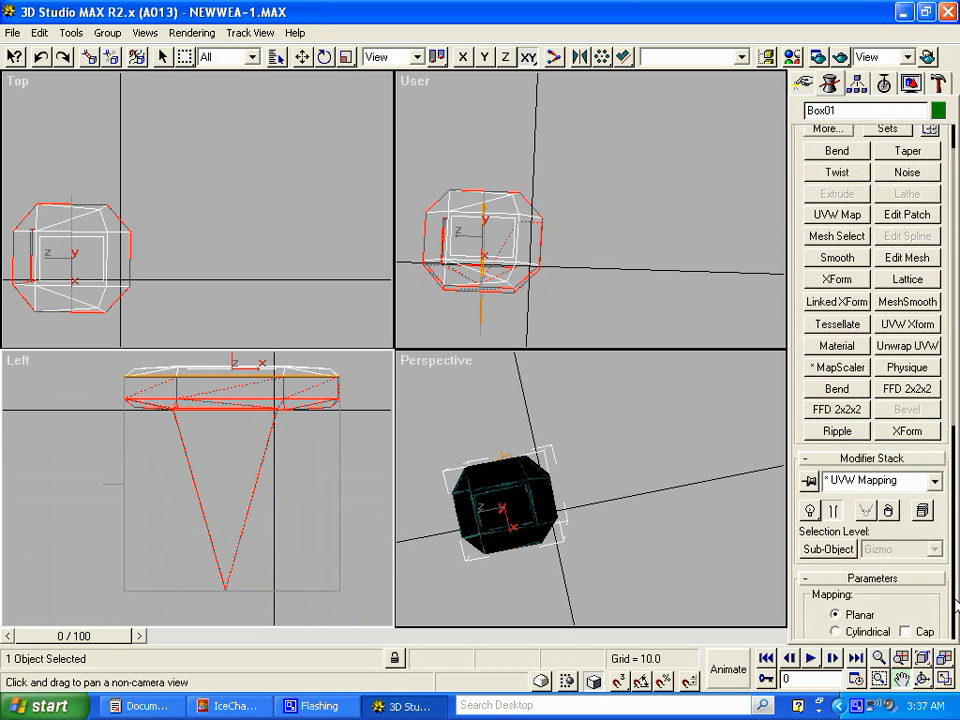
{"action": "left_click", "coordinate": [925, 352]}
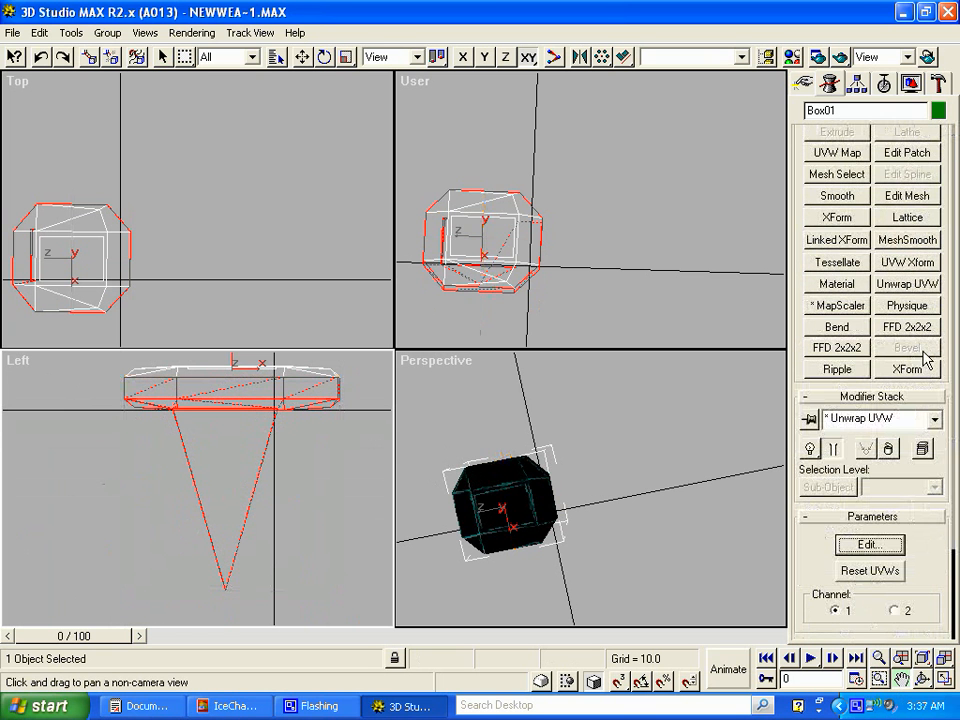
{"action": "left_click", "coordinate": [870, 545]}
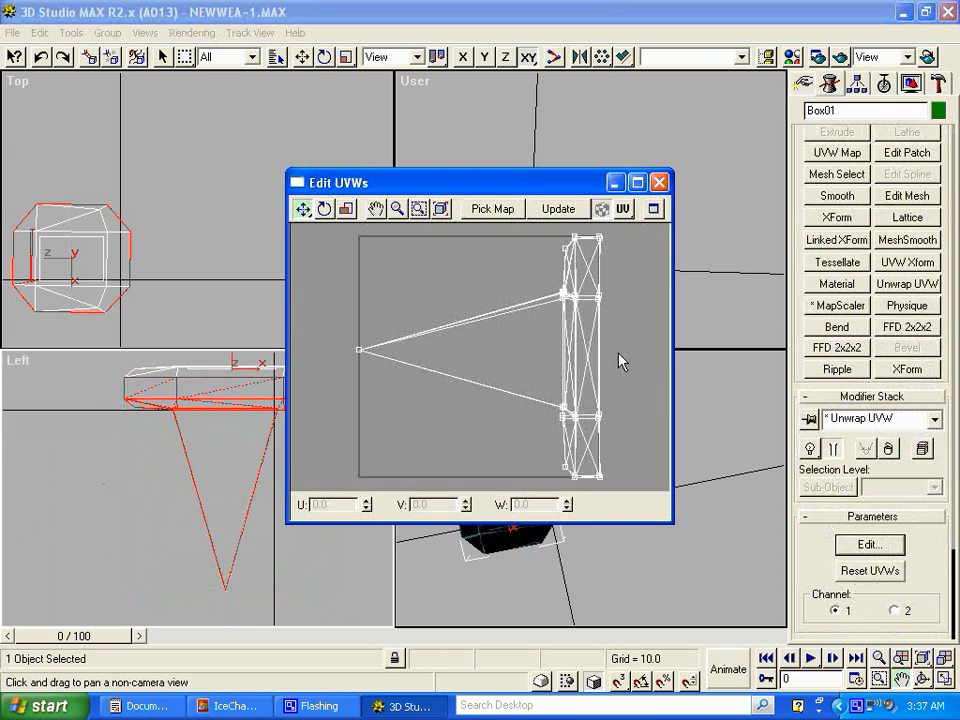
{"action": "left_click", "coordinate": [503, 224]}
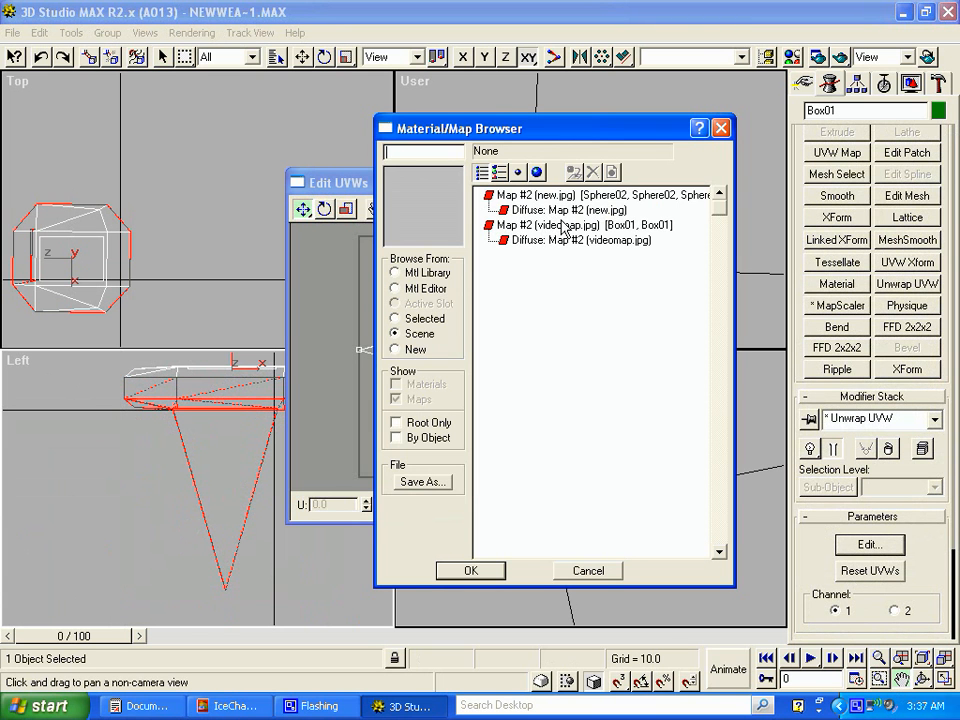
{"action": "double_click", "coordinate": [585, 240]}
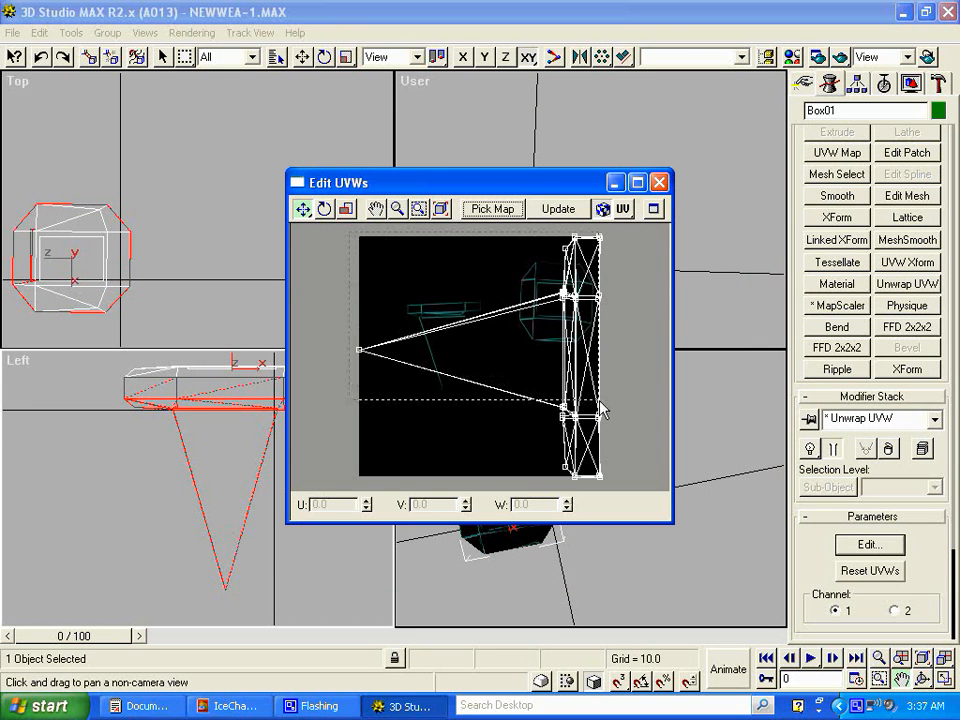
{"action": "left_click", "coordinate": [632, 183]}
Rotate all the UVs a quarter turn so the taper points down, and scale them to nearly the wireframe side view's width
{"action": "left_click_drag", "start_coordinate": [196, 93], "coordinate": [816, 645]}
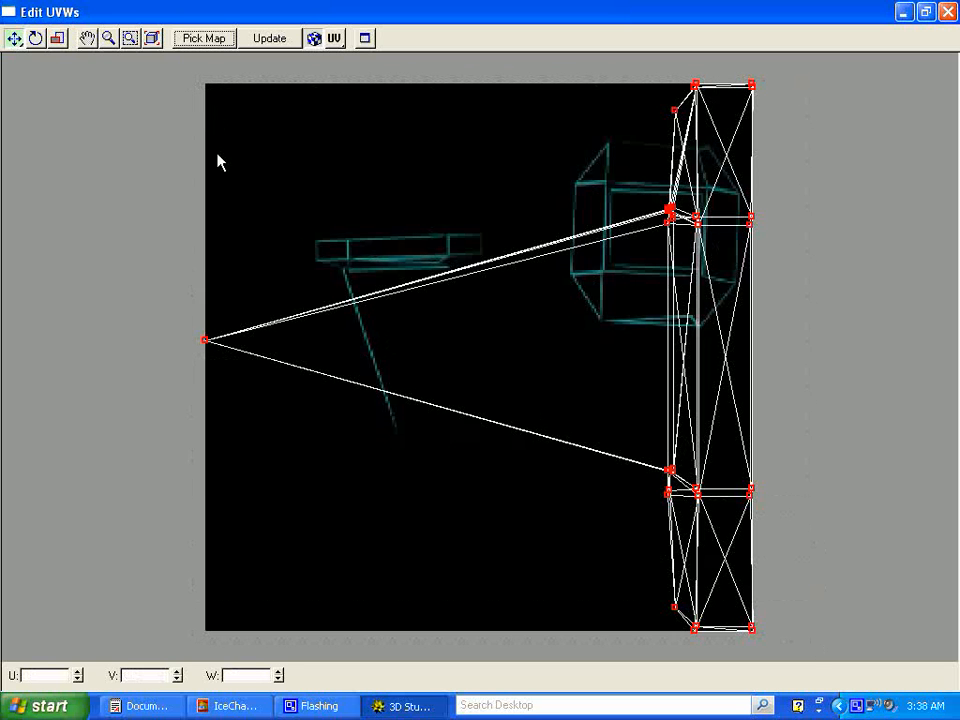
{"action": "left_click", "coordinate": [36, 38]}
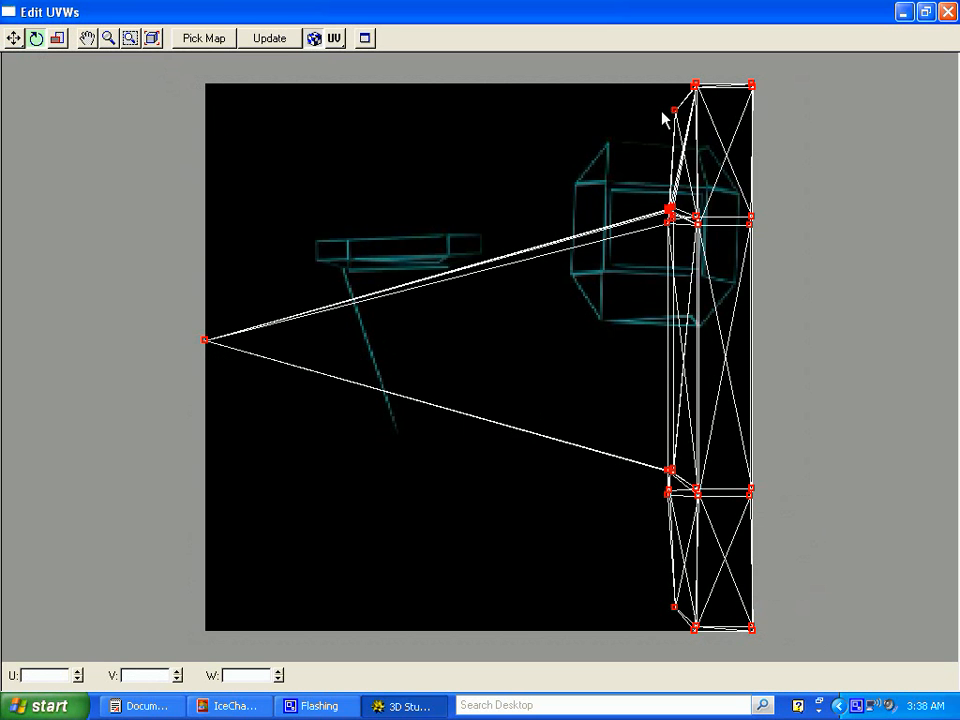
{"action": "left_click_drag", "start_coordinate": [624, 145], "coordinate": [489, 281]}
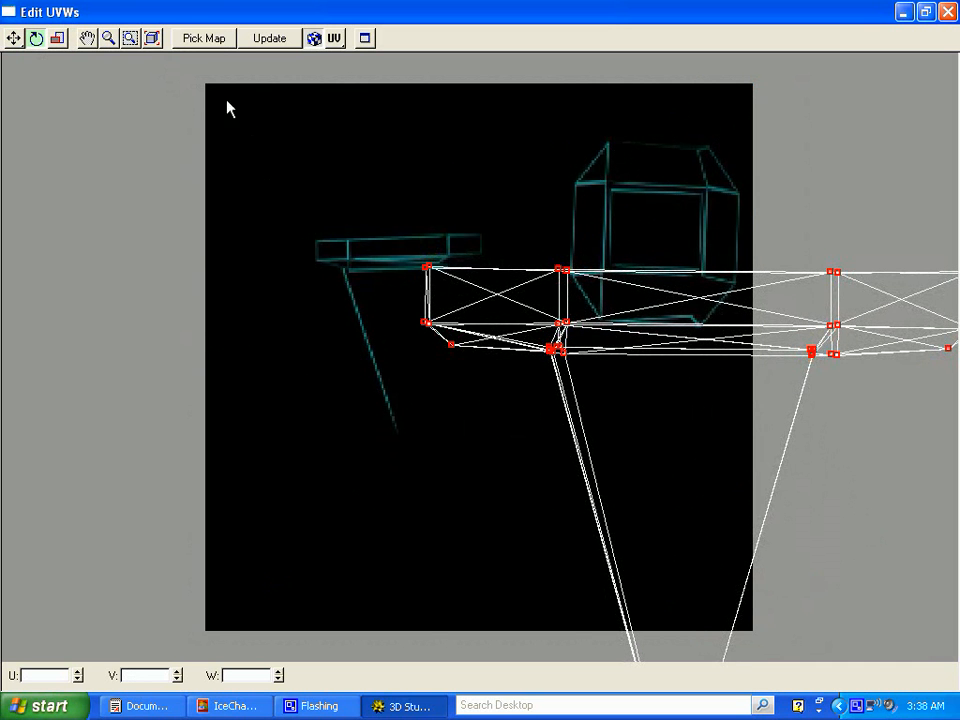
{"action": "left_click", "coordinate": [55, 41]}
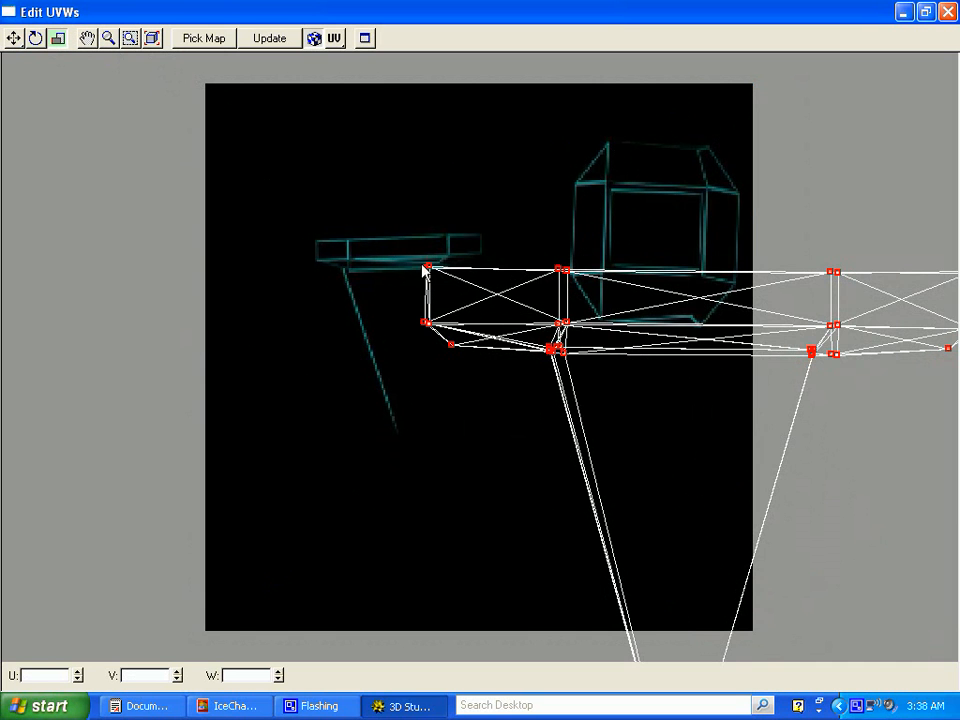
{"action": "left_click_drag", "start_coordinate": [430, 271], "coordinate": [549, 540]}
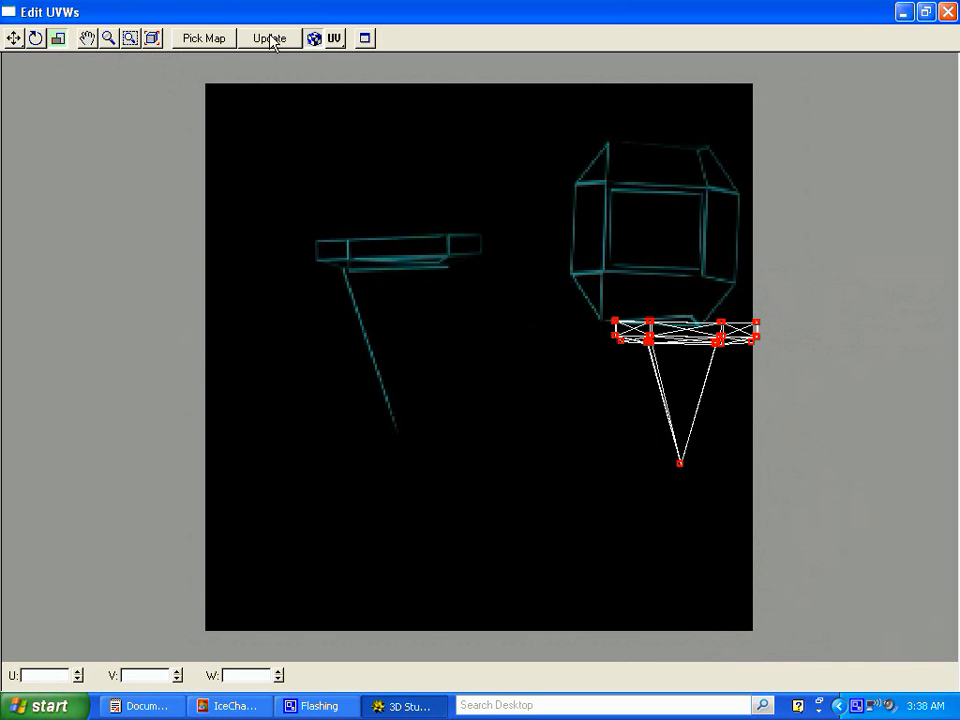
Move the UVs onto the wireframe's side view and enlarge the block band's vertices, without the tip, to match its width
{"action": "left_click", "coordinate": [14, 38]}
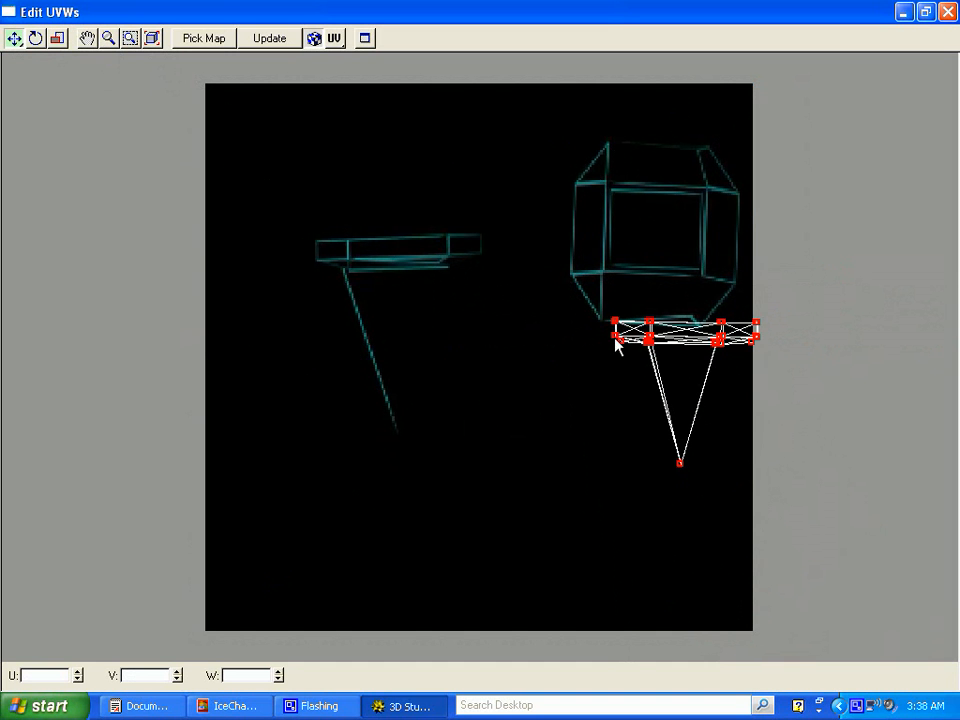
{"action": "left_click_drag", "start_coordinate": [506, 303], "coordinate": [327, 256]}
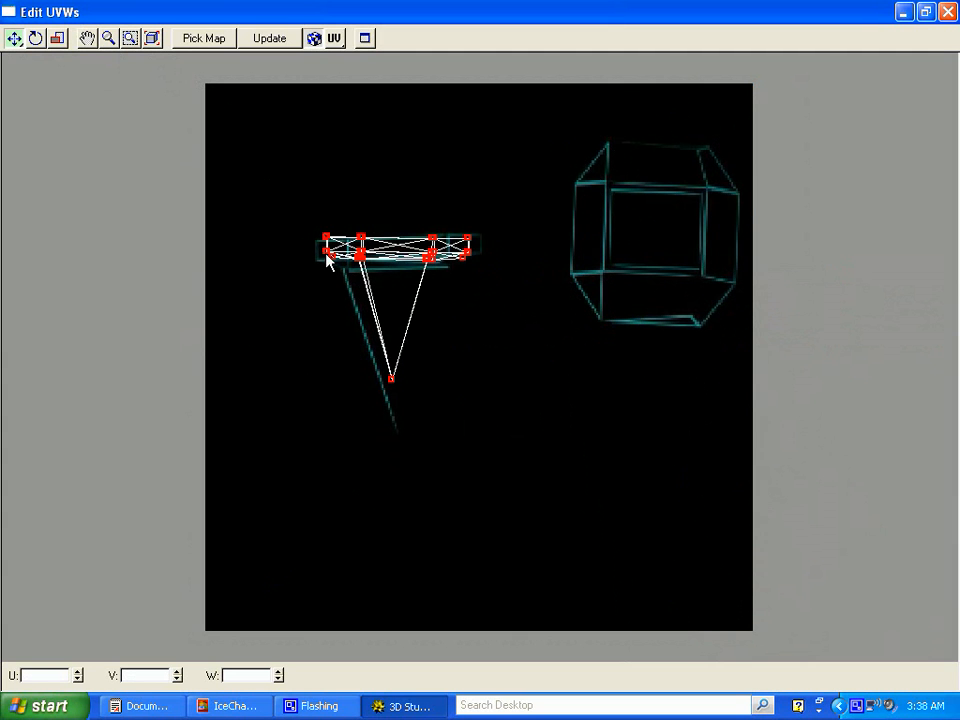
{"action": "left_click", "coordinate": [57, 39]}
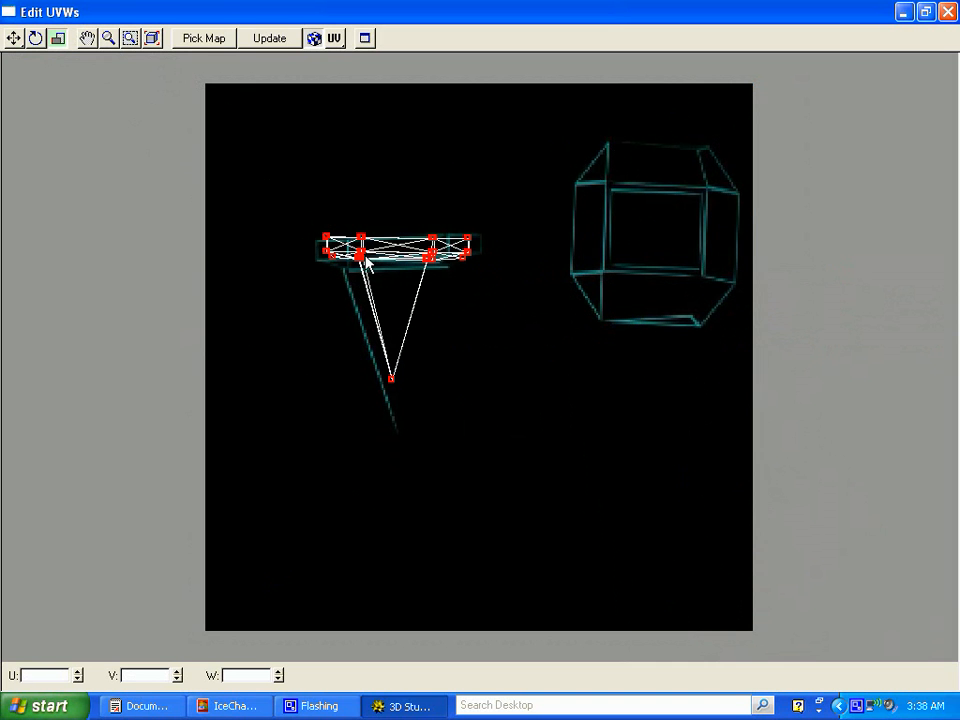
{"action": "left_click_drag", "start_coordinate": [300, 199], "coordinate": [498, 268]}
{"action": "left_click_drag", "start_coordinate": [360, 256], "coordinate": [364, 249]}
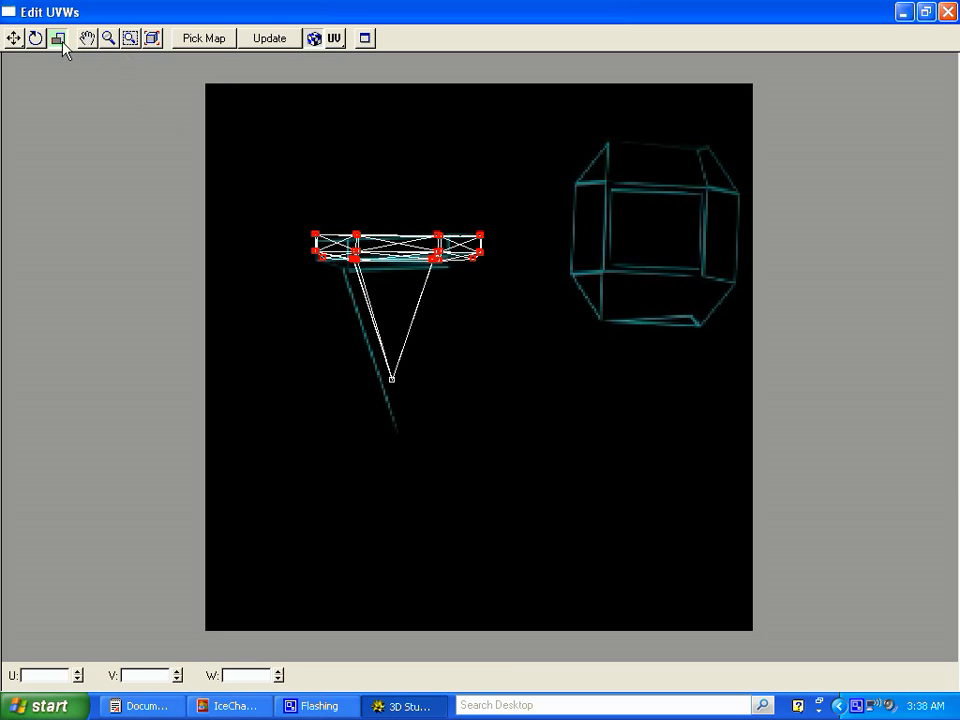
Nudge the block band's UVs up slightly and move the taper's tip vertex to the slanted line's lower end, about U 0.351, V 0.371
{"action": "left_click", "coordinate": [34, 40]}
{"action": "left_click", "coordinate": [14, 38]}
{"action": "left_click_drag", "start_coordinate": [313, 259], "coordinate": [316, 255]}
{"action": "left_click_drag", "start_coordinate": [283, 306], "coordinate": [400, 430]}
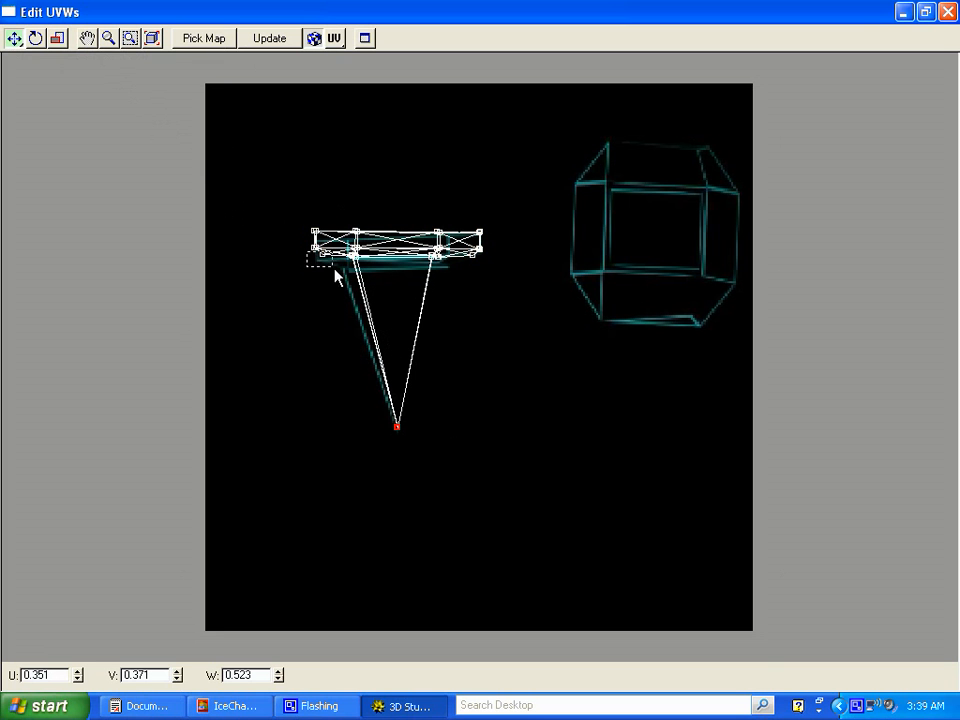
Move the band's lower UV vertices at both ends of the taper's base down and outward toward the wireframe's underside corners
{"action": "left_click_drag", "start_coordinate": [334, 270], "coordinate": [377, 279]}
{"action": "left_click_drag", "start_coordinate": [325, 257], "coordinate": [322, 263]}
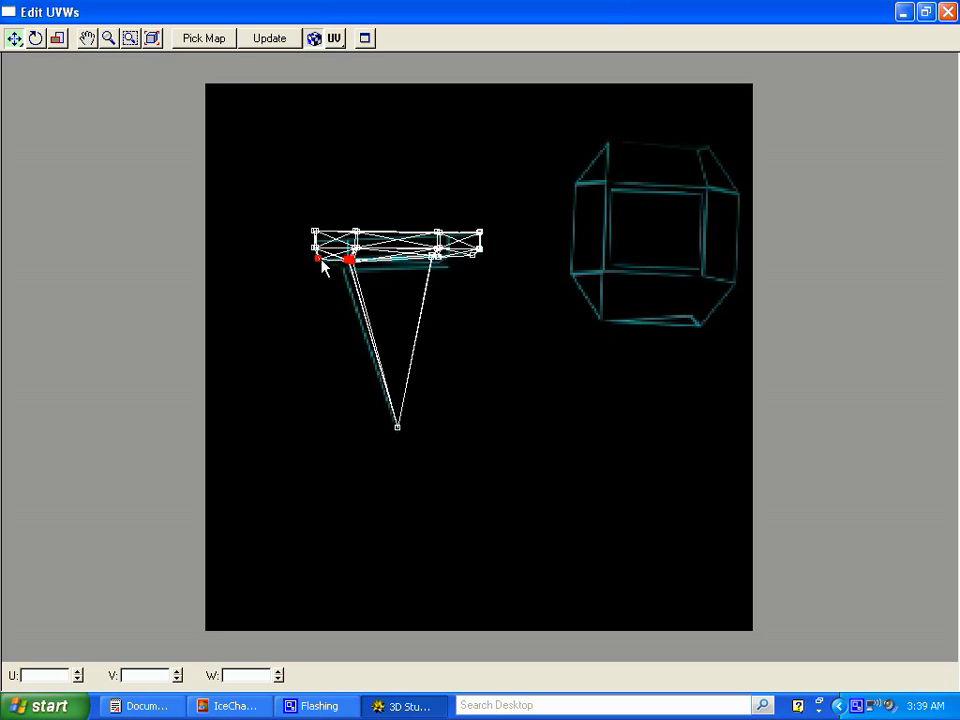
{"action": "mouse_move", "coordinate": [463, 262]}
{"action": "left_mouse_down"}
{"action": "mouse_move", "coordinate": [425, 256]}
{"action": "mouse_move", "coordinate": [446, 266]}
{"action": "left_mouse_up"}
{"action": "left_click", "coordinate": [457, 270]}
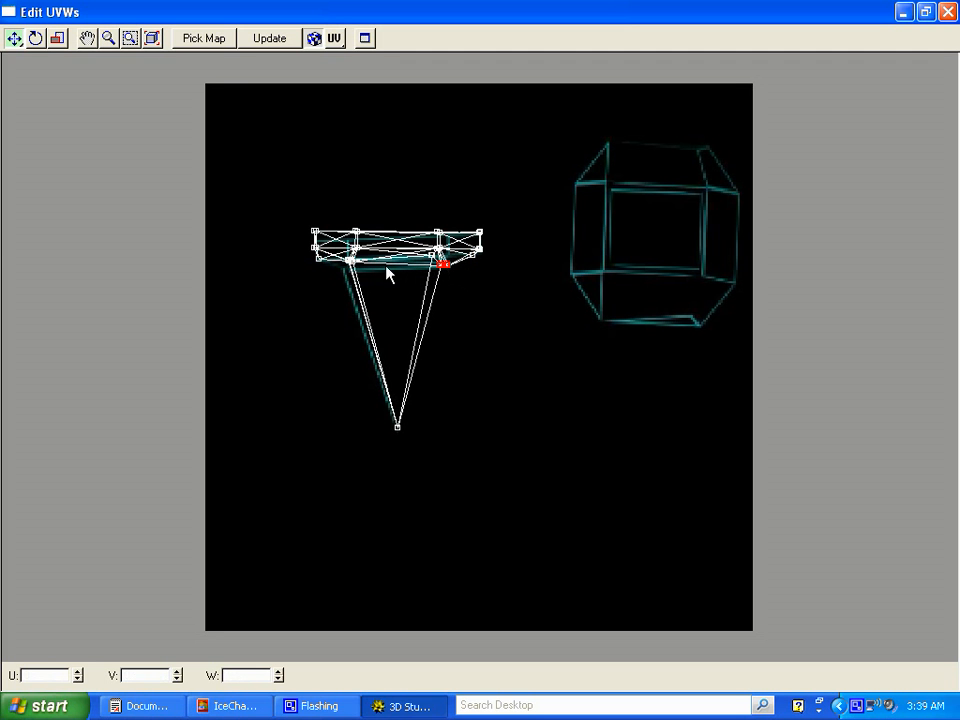
{"action": "left_click", "coordinate": [352, 261]}
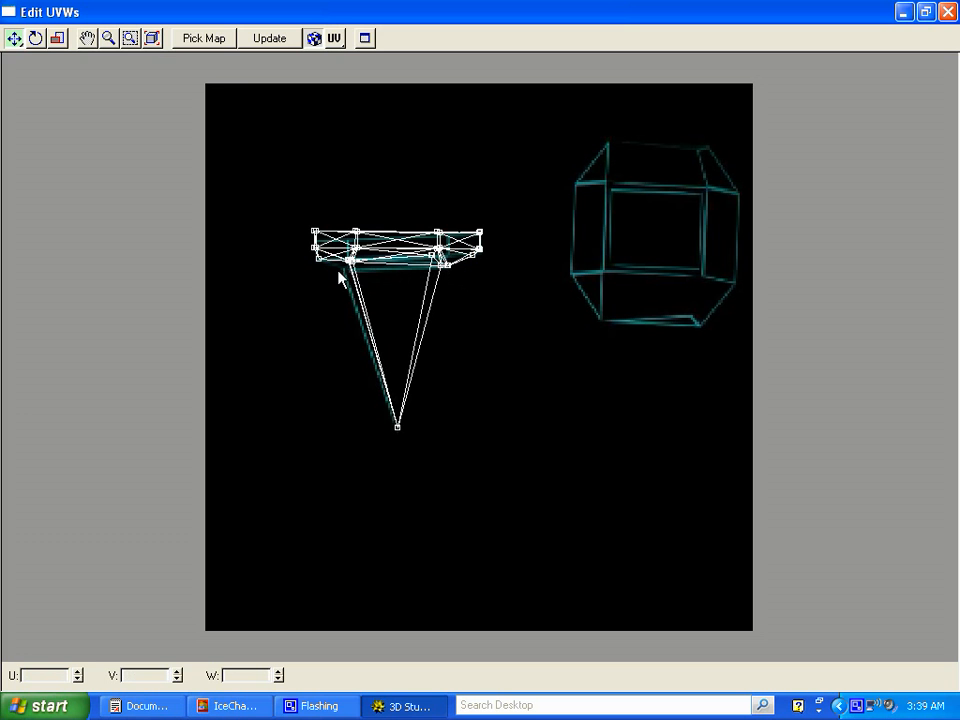
{"action": "left_click", "coordinate": [352, 259]}
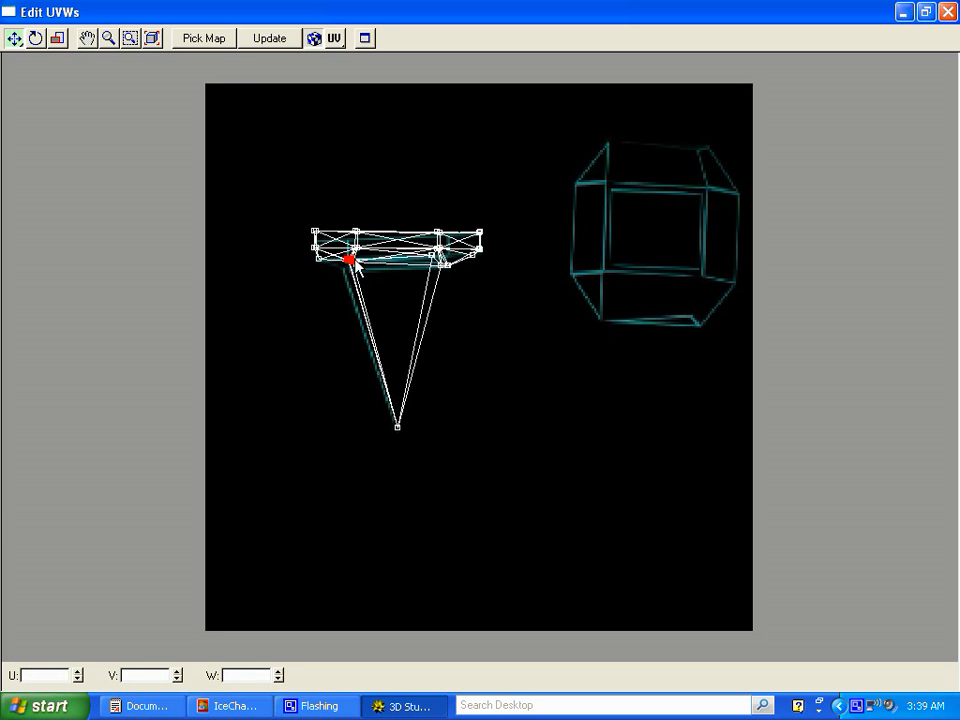
{"action": "left_click_drag", "start_coordinate": [355, 261], "coordinate": [352, 268]}
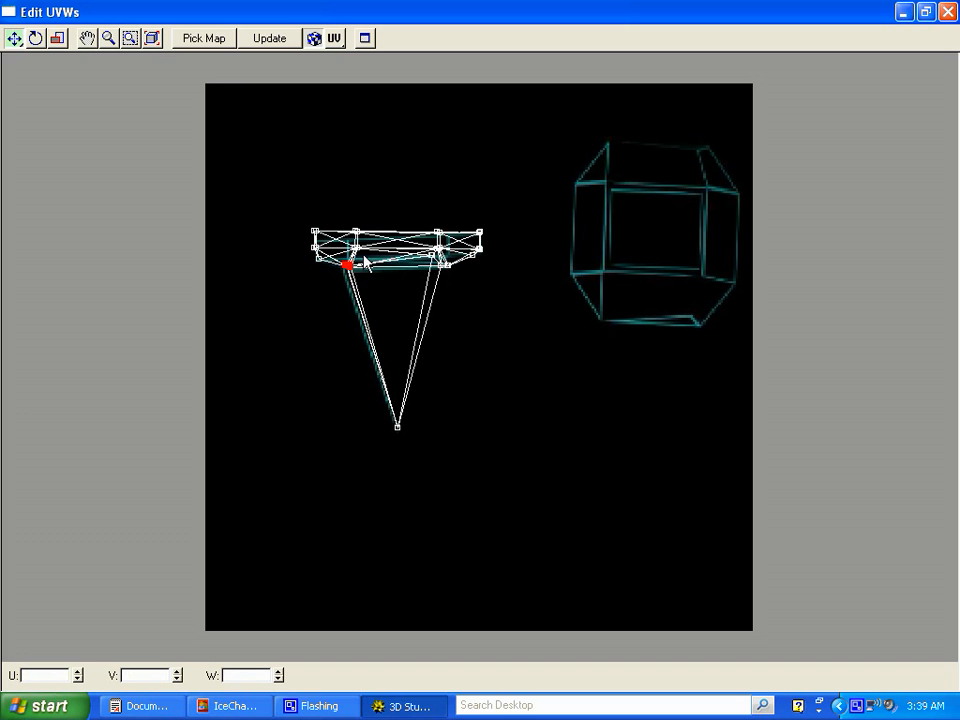
Adjust the UV vertices above the taper's left base corner, placing one at about U 0.274, V 0.689, and close the UV editor
{"action": "left_click", "coordinate": [355, 248]}
{"action": "left_click_drag", "start_coordinate": [357, 250], "coordinate": [355, 252]}
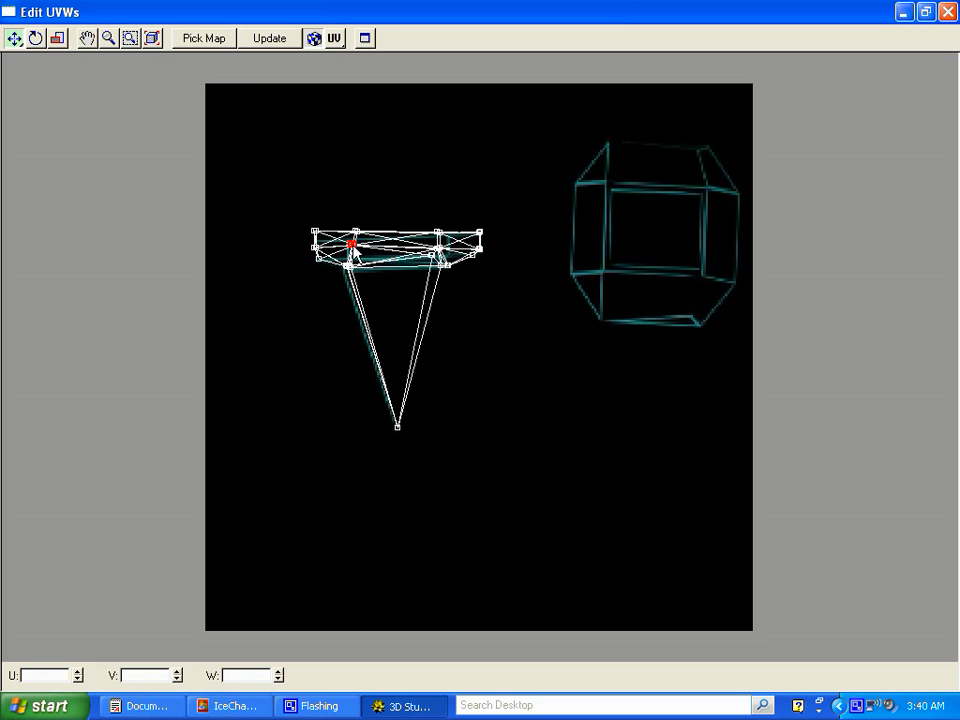
{"action": "left_click", "coordinate": [360, 255]}
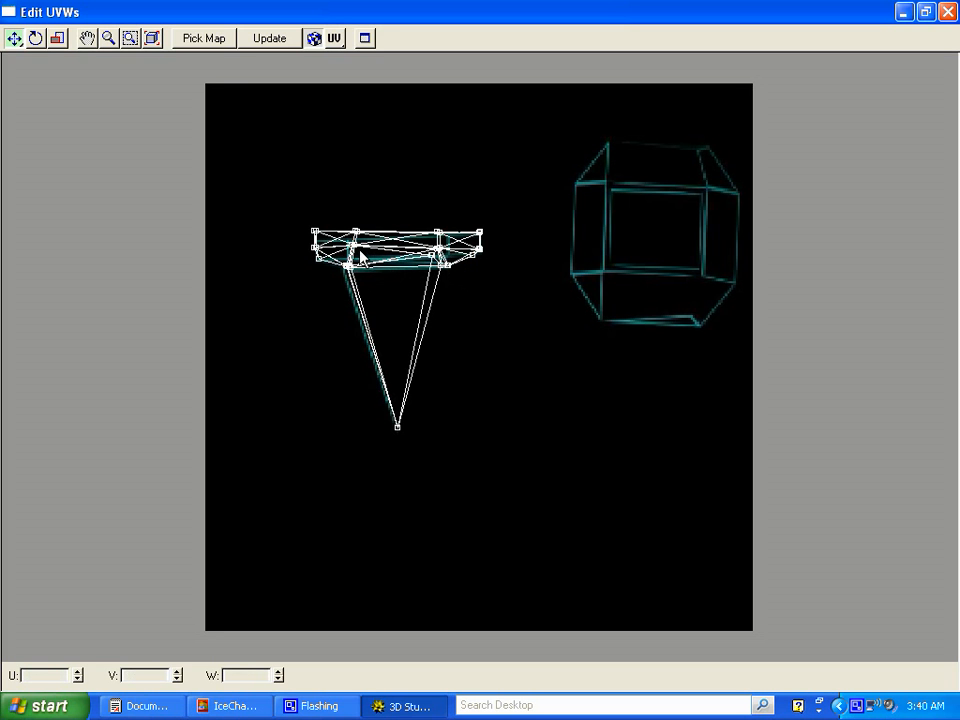
{"action": "left_click", "coordinate": [356, 247]}
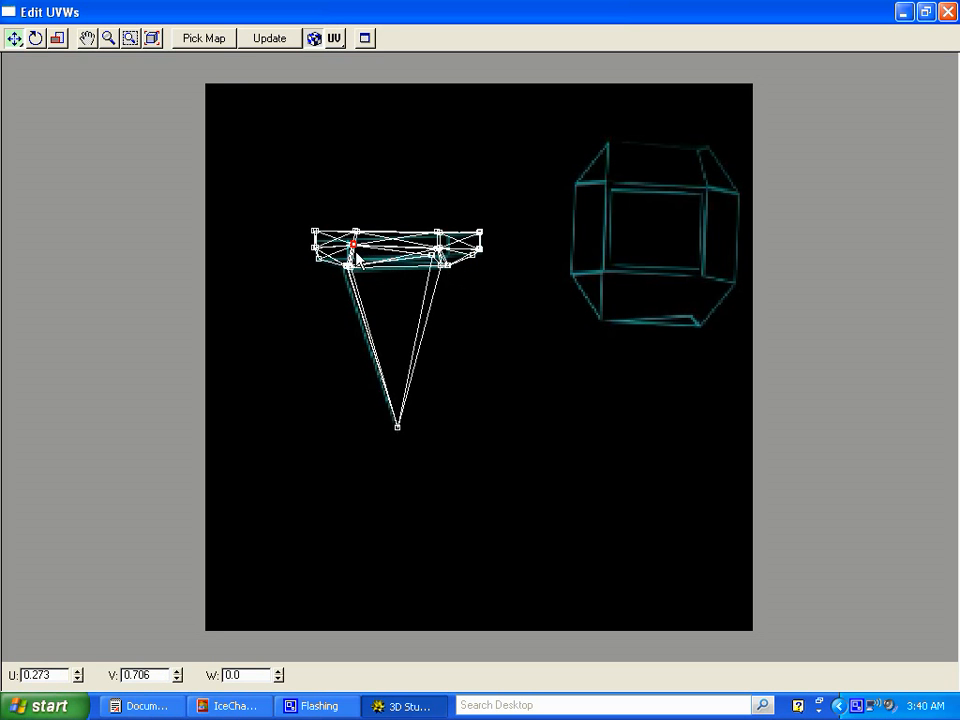
{"action": "left_click_drag", "start_coordinate": [356, 247], "coordinate": [355, 260]}
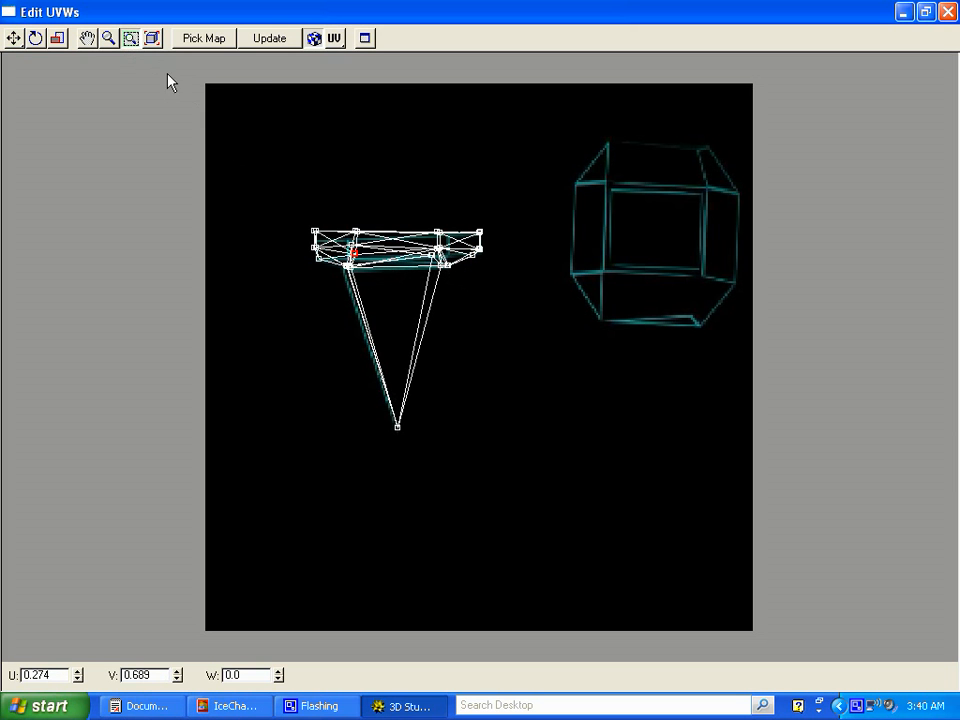
{"action": "left_click", "coordinate": [152, 39]}
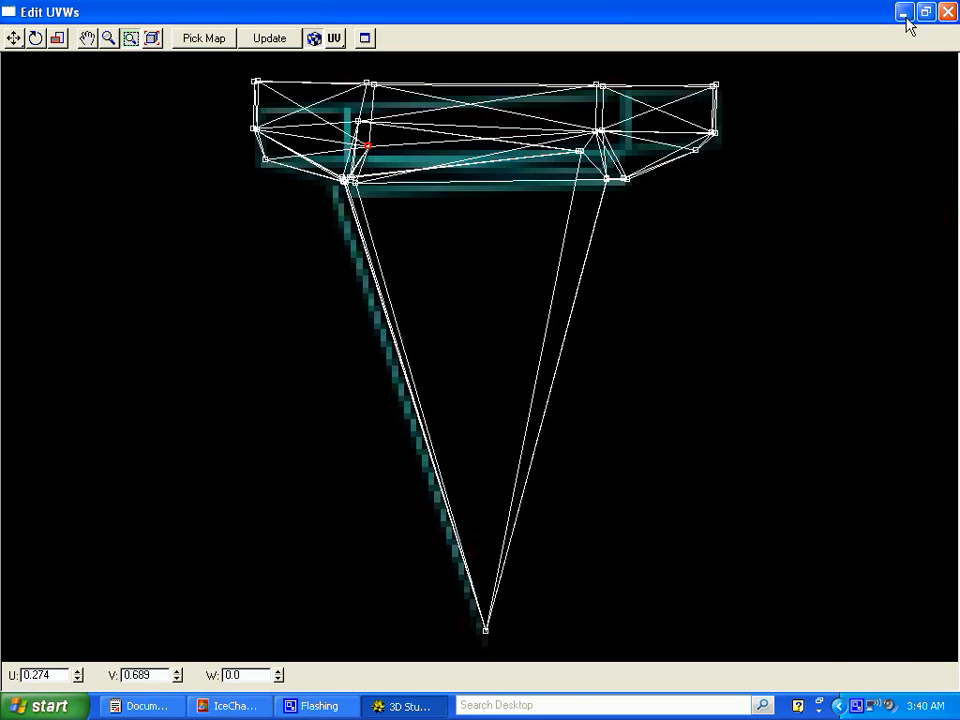
{"action": "left_click", "coordinate": [945, 12]}
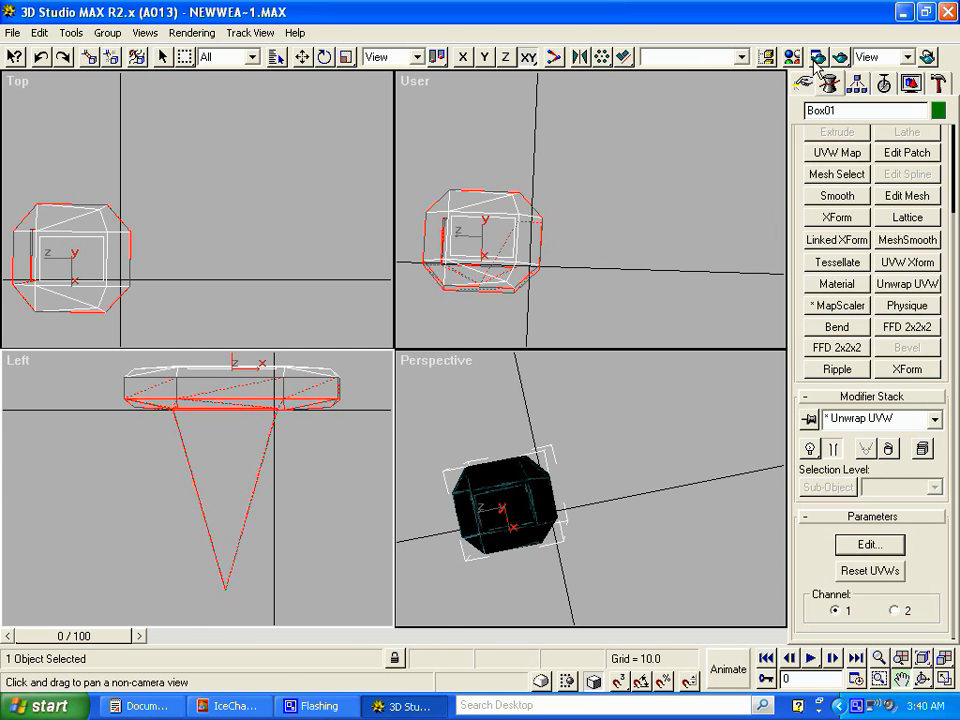
Open the Material Editor
{"action": "key", "text": "m"}
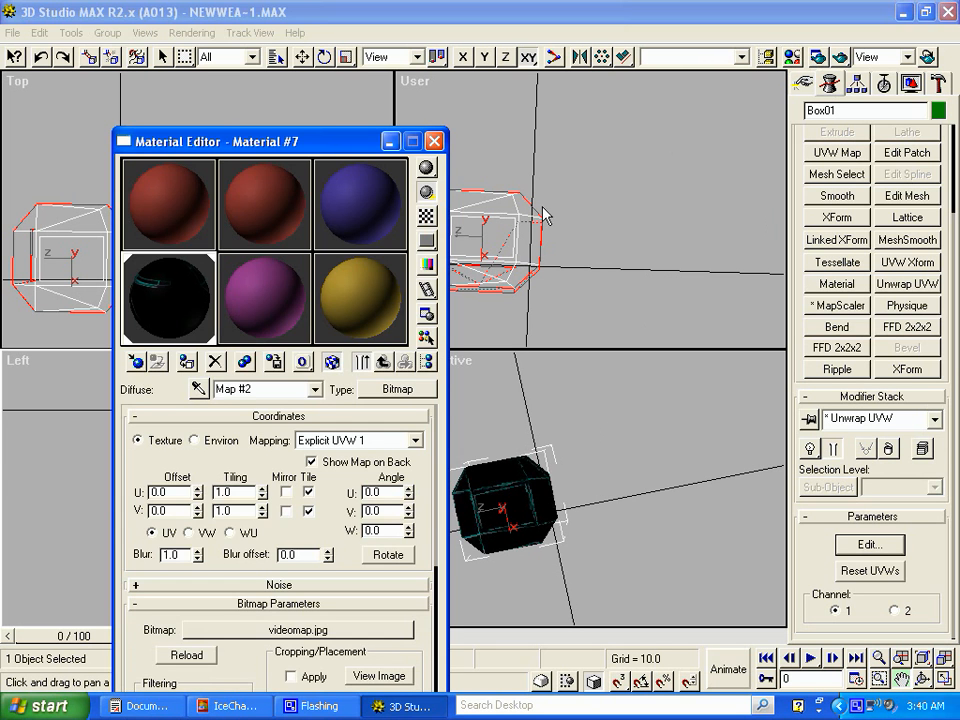
{"action": "left_click", "coordinate": [280, 237]}
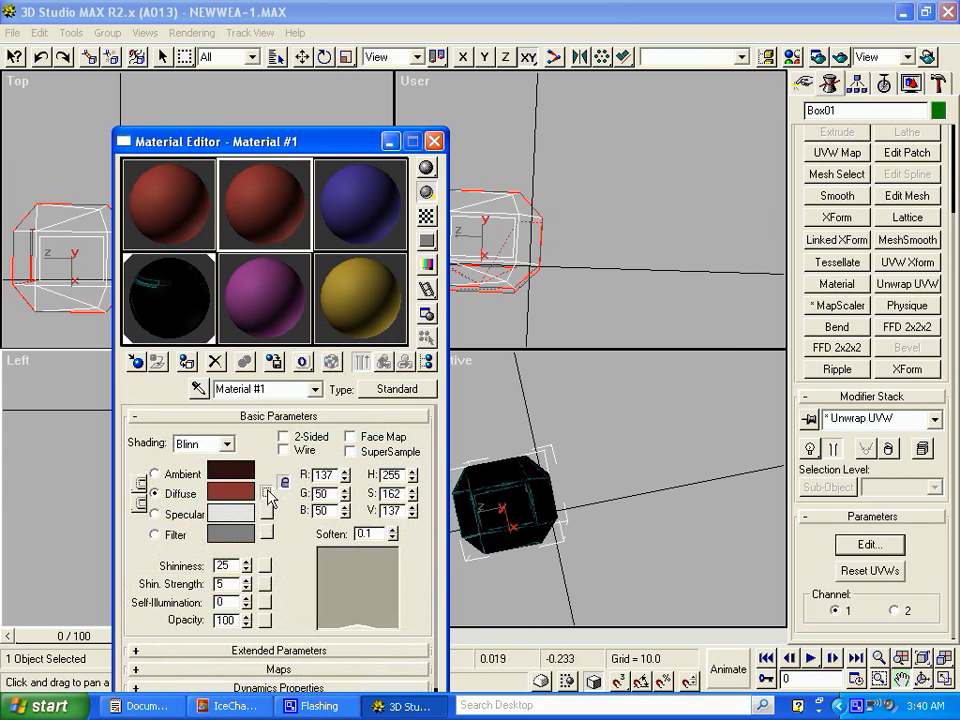
{"action": "left_click", "coordinate": [267, 492]}
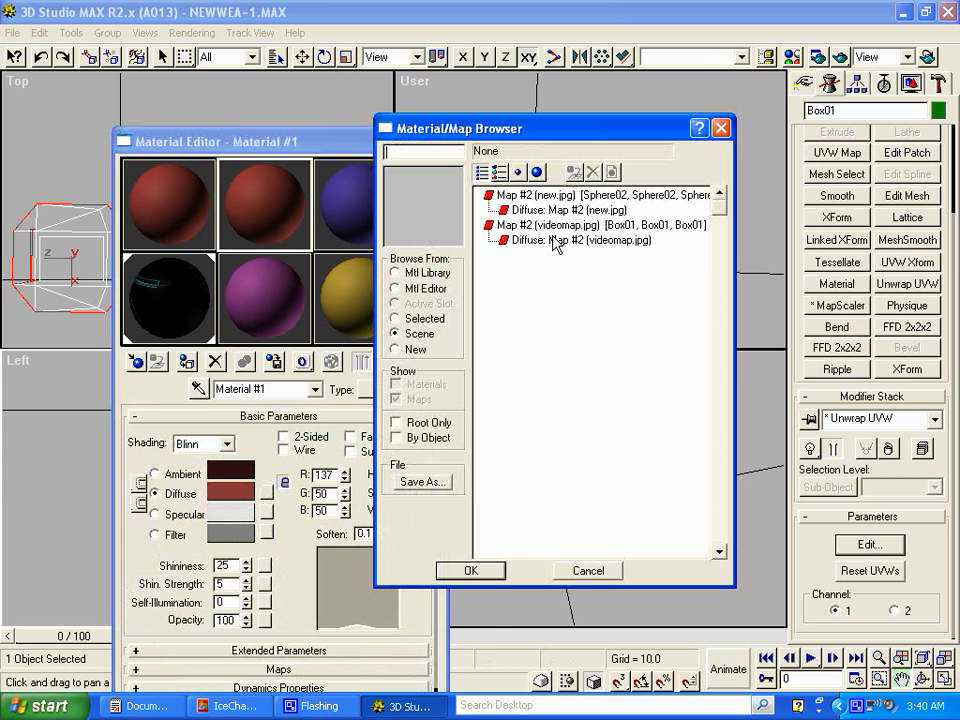
{"action": "left_click", "coordinate": [720, 129]}
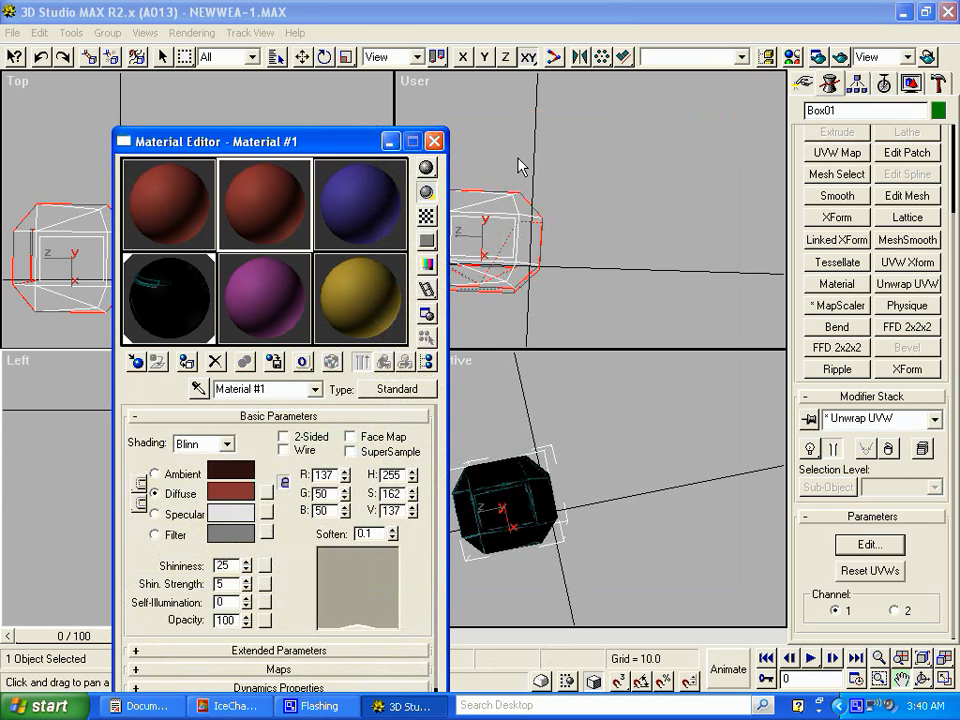
Give the yellow sample material, Material #9, a new Bitmap as its diffuse map
{"action": "left_click", "coordinate": [369, 338]}
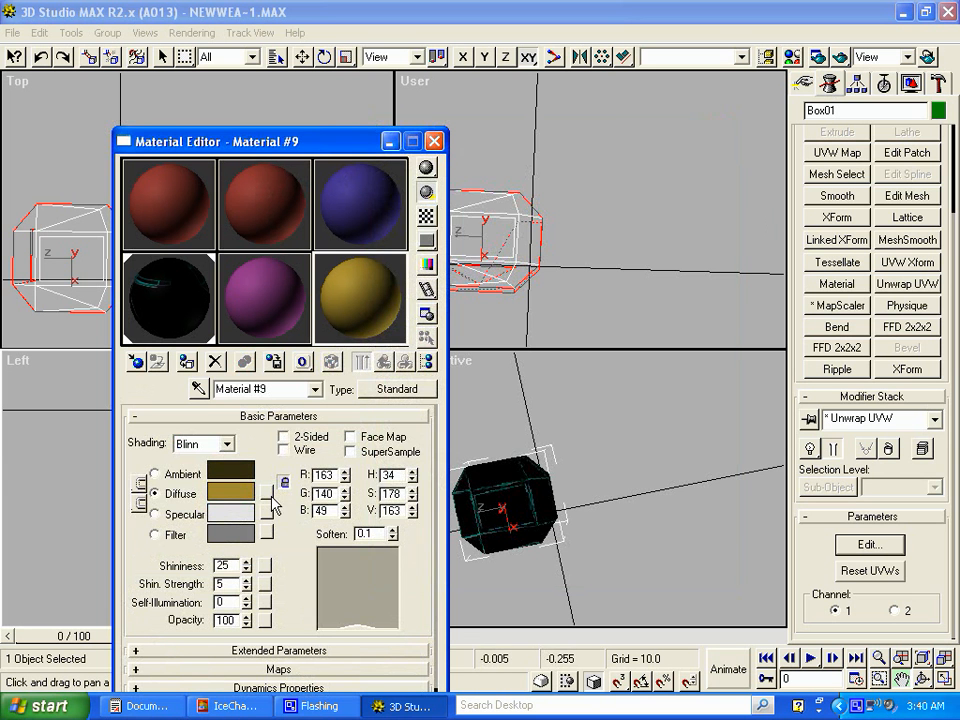
{"action": "left_click", "coordinate": [268, 493]}
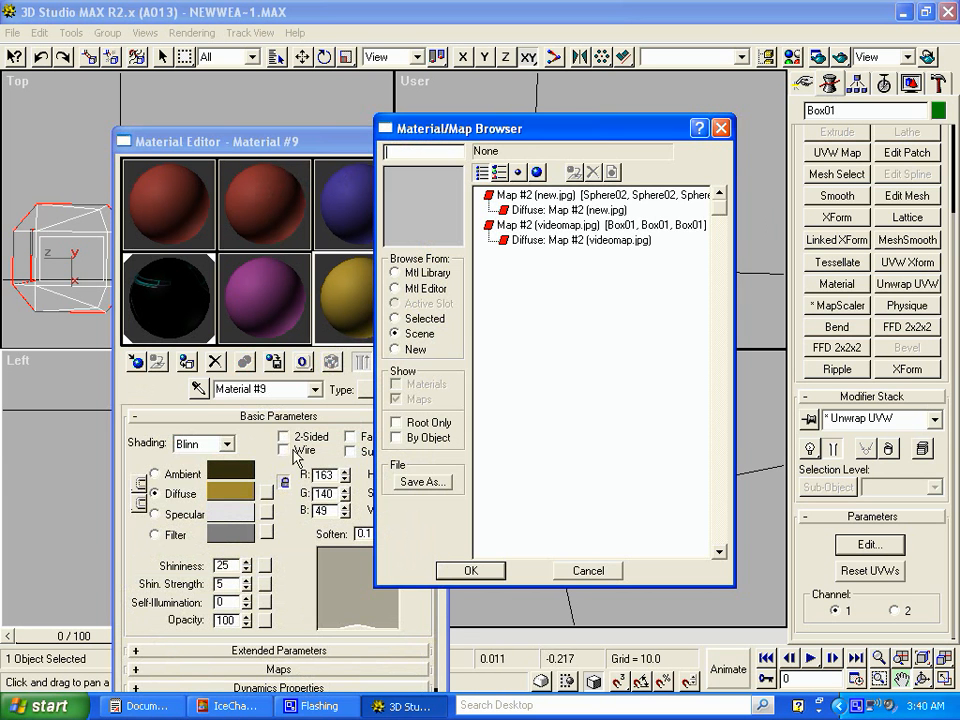
{"action": "left_click", "coordinate": [414, 352]}
{"action": "double_click", "coordinate": [520, 228]}
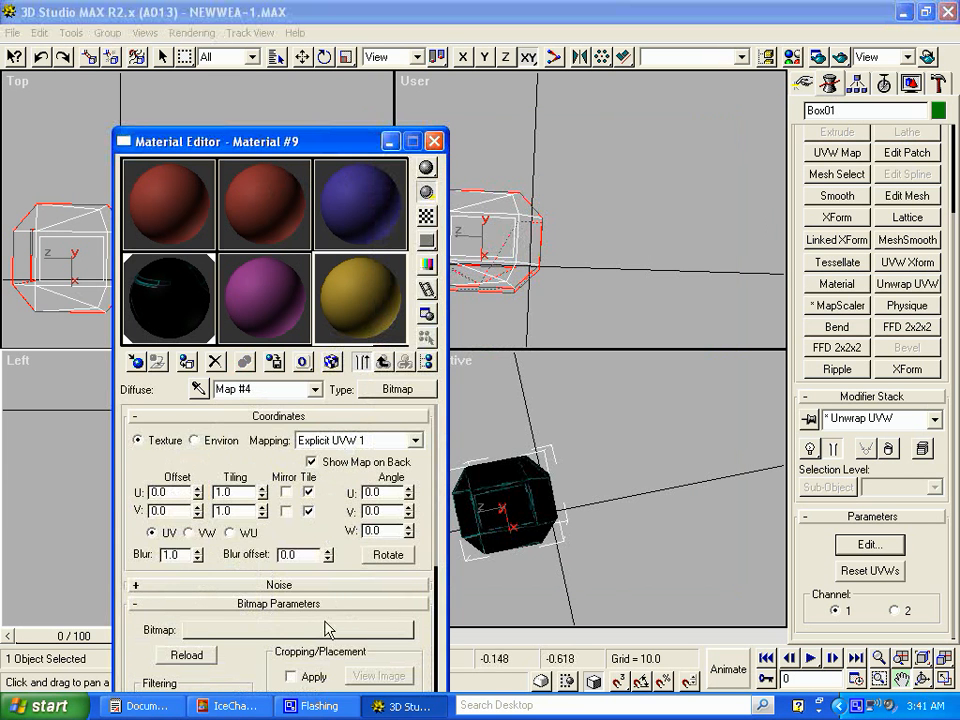
Load tr_NIKE.bmp from the c:\3d max 2.5\images folder as the diffuse bitmap
{"action": "left_click", "coordinate": [327, 628]}
{"action": "left_click_drag", "start_coordinate": [356, 272], "coordinate": [463, 160]}
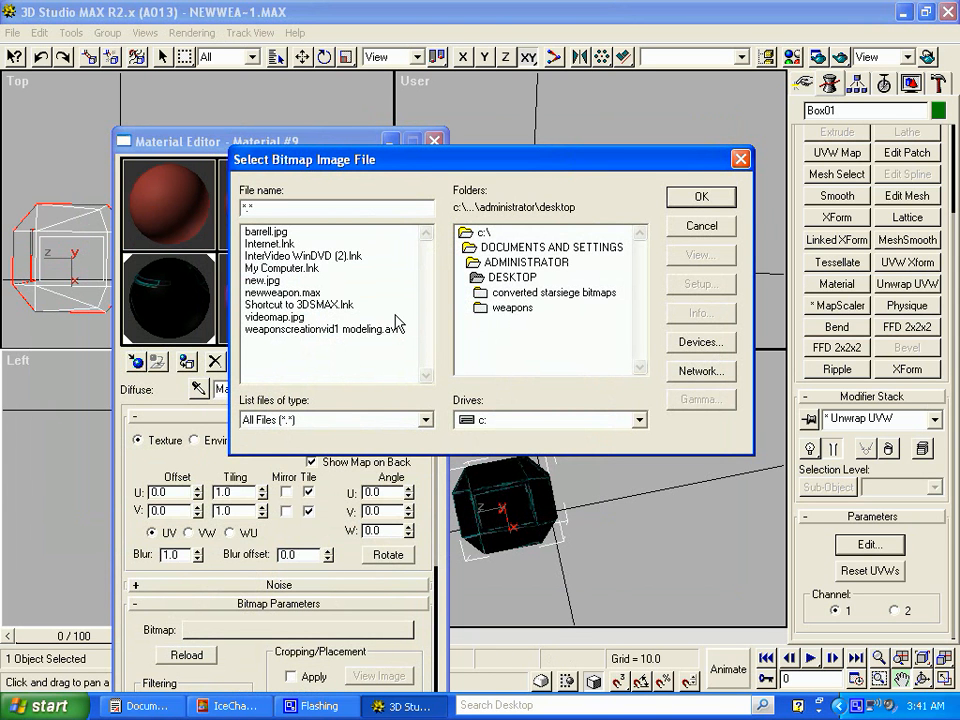
{"action": "double_click", "coordinate": [483, 233]}
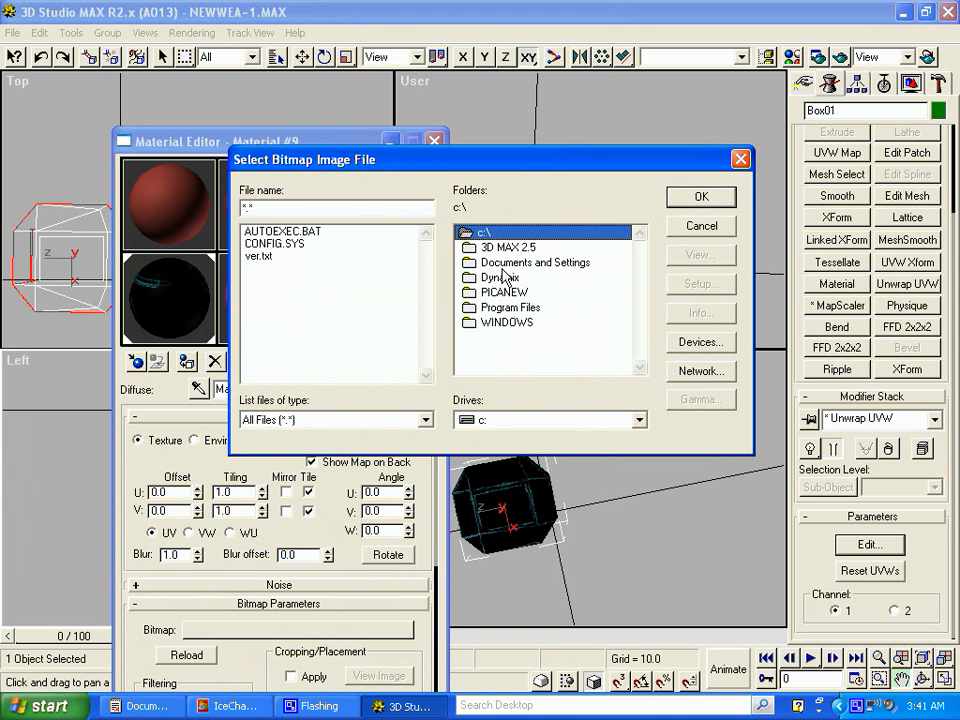
{"action": "double_click", "coordinate": [507, 249]}
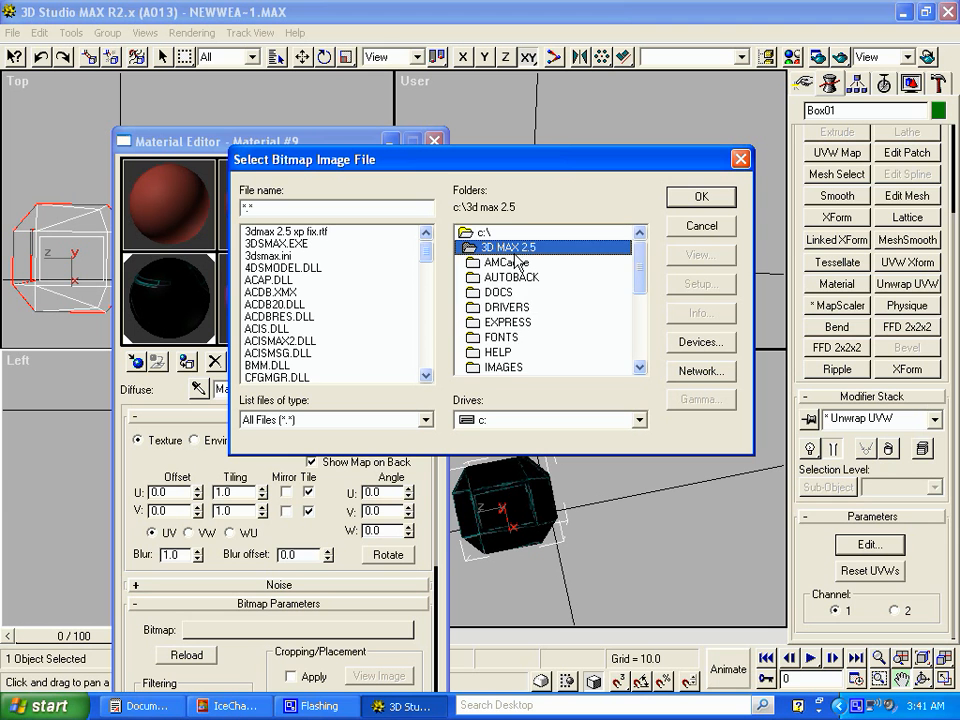
{"action": "left_click_drag", "start_coordinate": [643, 285], "coordinate": [636, 313]}
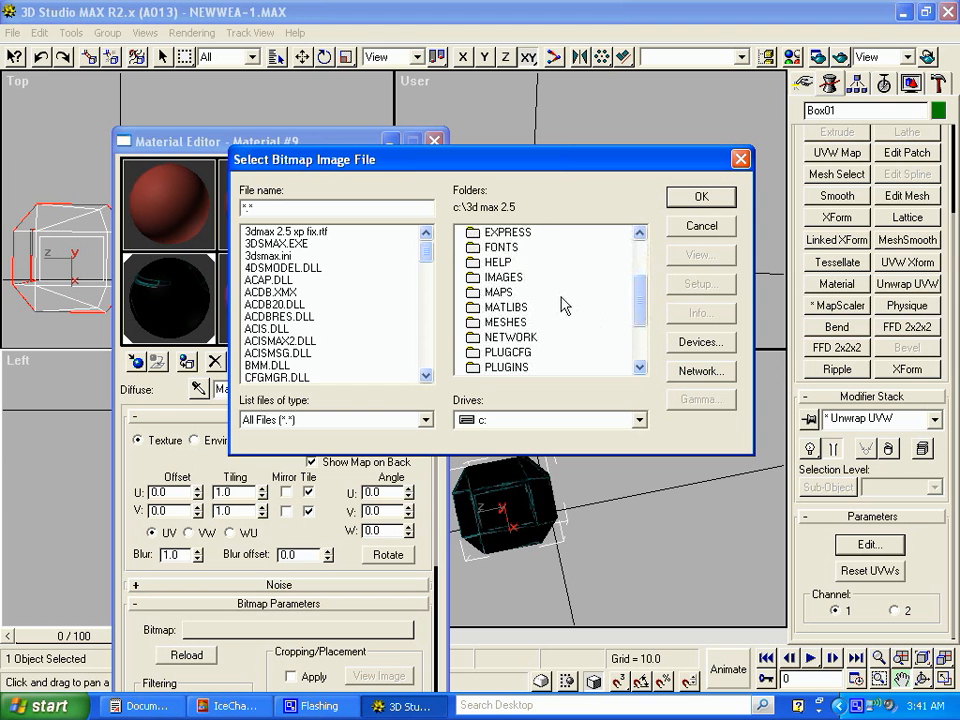
{"action": "double_click", "coordinate": [495, 277]}
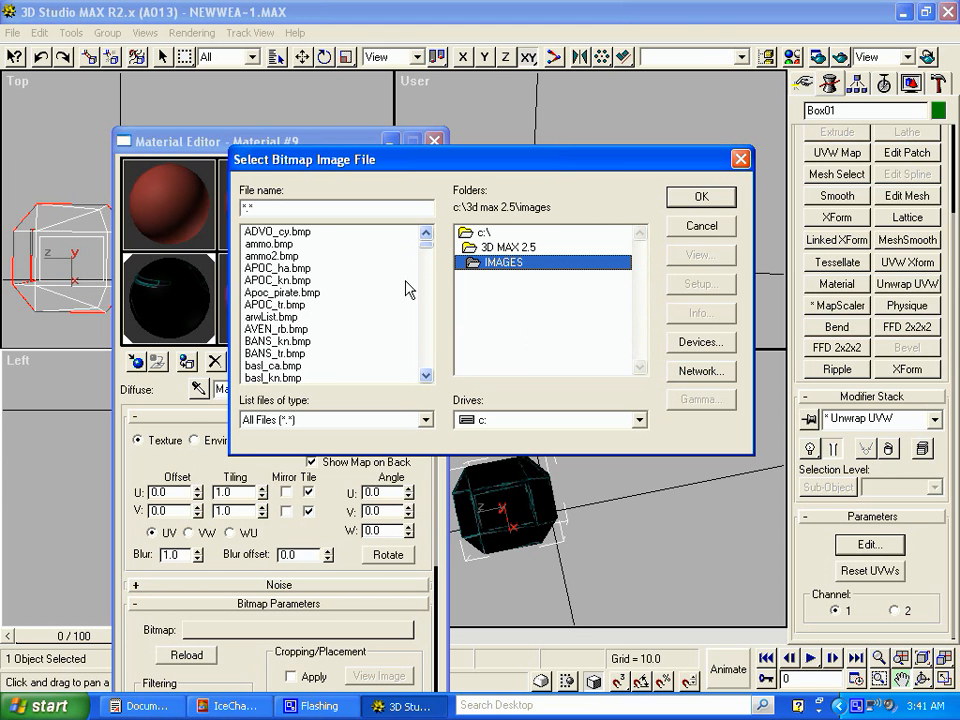
{"action": "left_click_drag", "start_coordinate": [429, 251], "coordinate": [430, 366]}
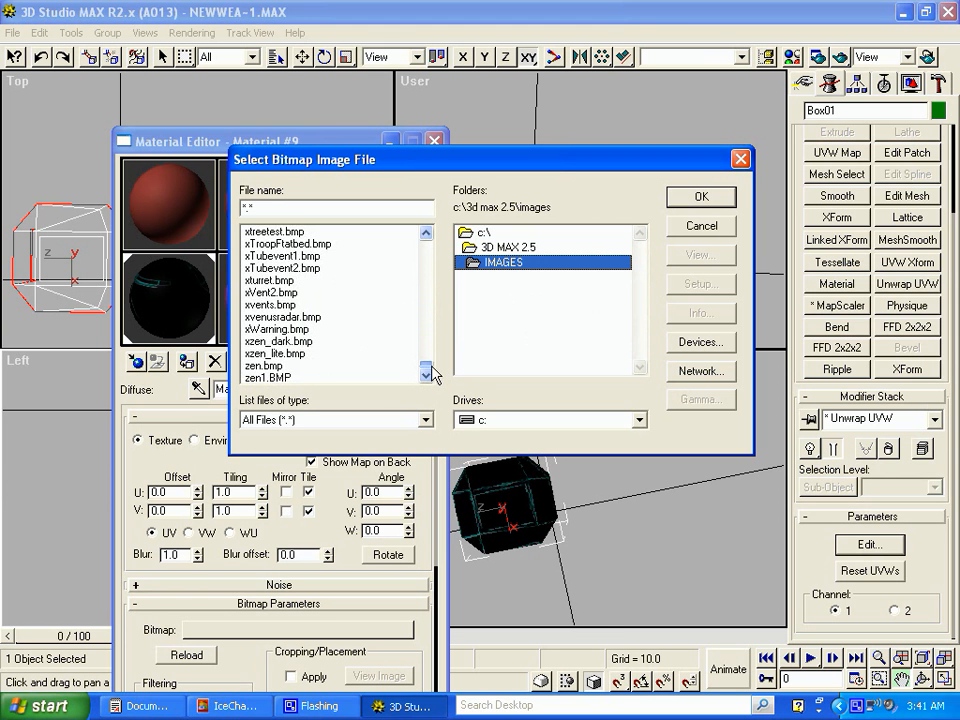
{"action": "left_click_drag", "start_coordinate": [428, 368], "coordinate": [434, 332]}
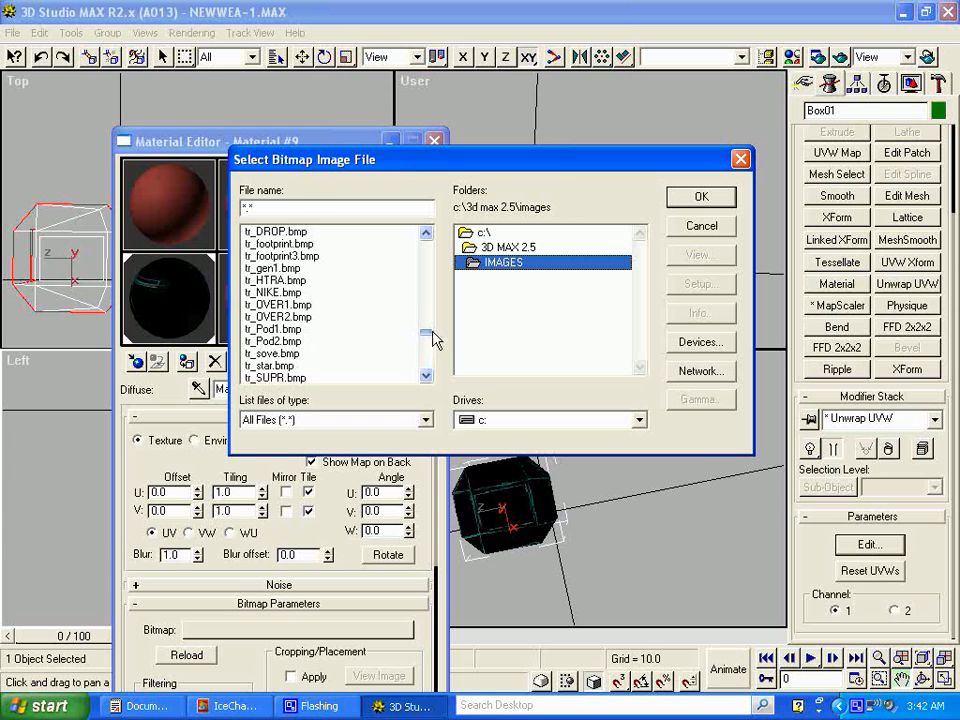
{"action": "double_click", "coordinate": [285, 292]}
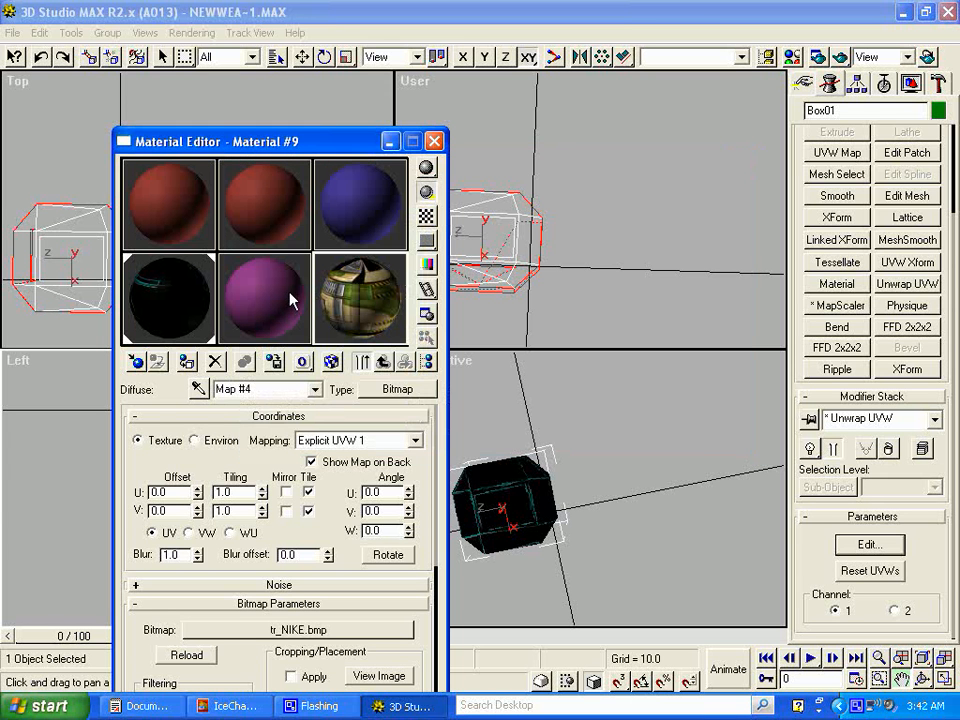
Assign Material #9 to the selected weapon block with its map displayed in the viewport, and close the Material Editor
{"action": "left_click", "coordinate": [305, 361]}
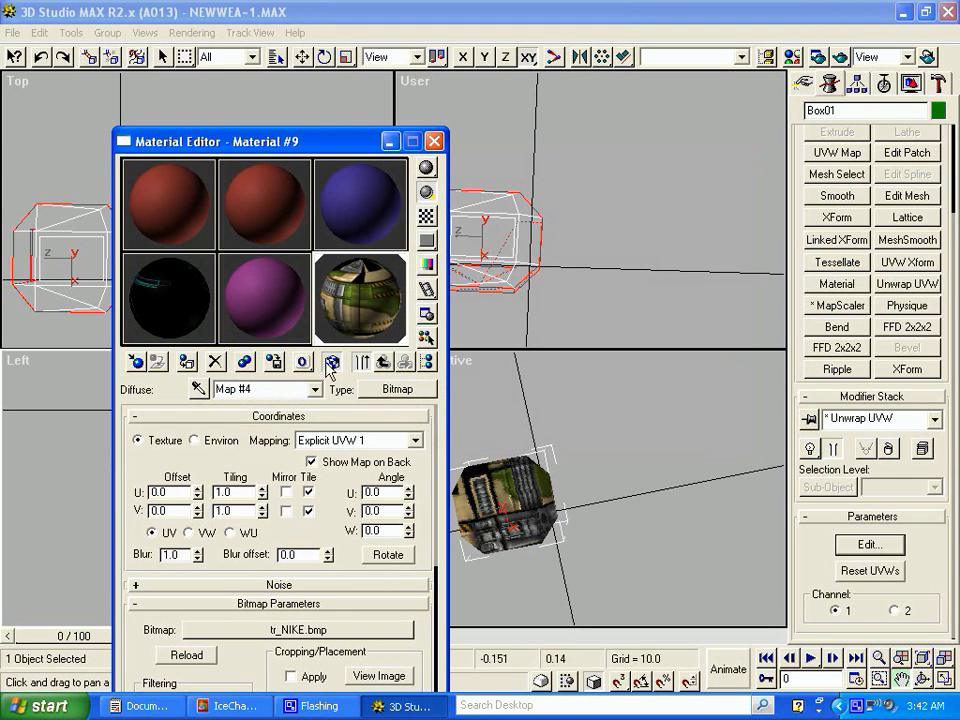
{"action": "left_click", "coordinate": [434, 141]}
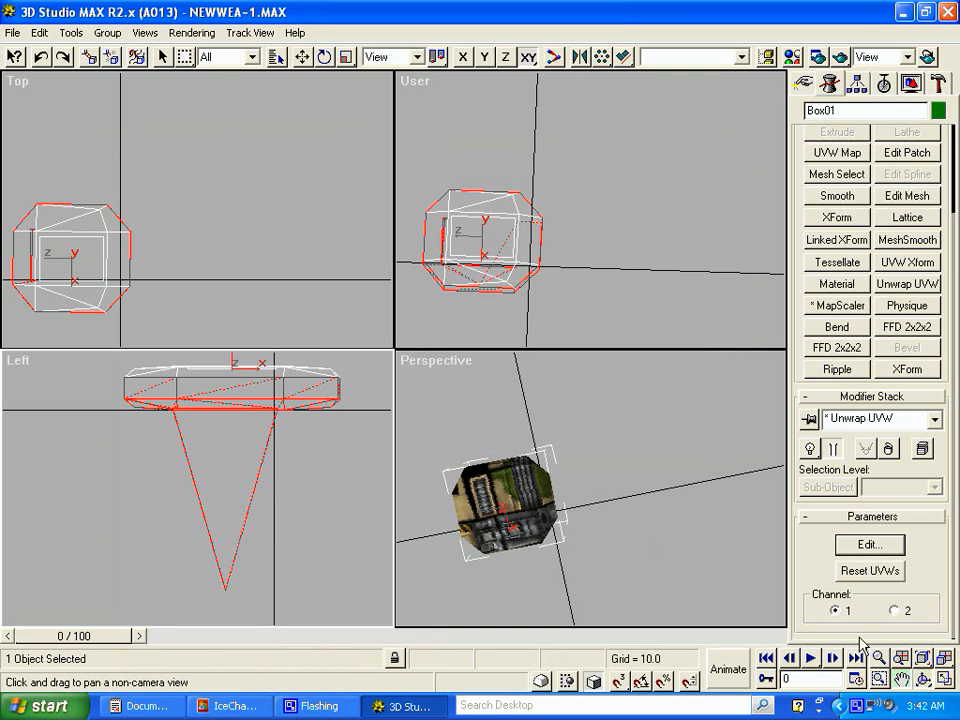
Orbit the Perspective view to see the block from the side, render a single frame of it and close the render
{"action": "key", "text": "ctrl+r"}
{"action": "left_click", "coordinate": [527, 485]}
{"action": "mouse_move", "coordinate": [527, 485]}
{"action": "left_mouse_down"}
{"action": "mouse_move", "coordinate": [557, 360]}
{"action": "mouse_move", "coordinate": [557, 390]}
{"action": "mouse_move", "coordinate": [531, 418]}
{"action": "mouse_move", "coordinate": [523, 460]}
{"action": "left_mouse_up"}
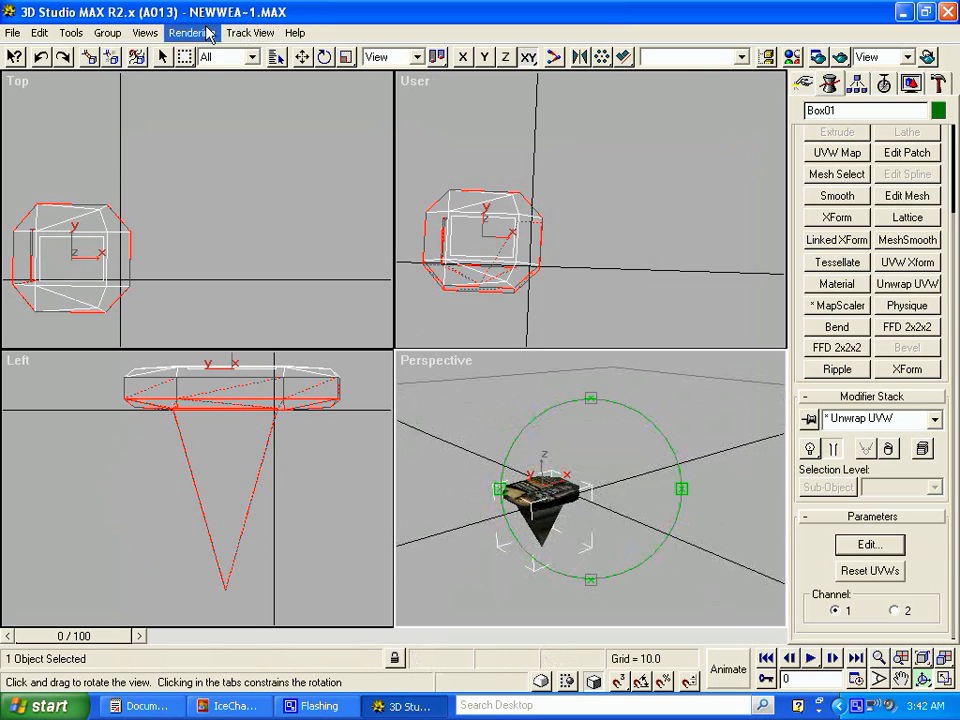
{"action": "left_click", "coordinate": [191, 32]}
{"action": "left_click", "coordinate": [205, 52]}
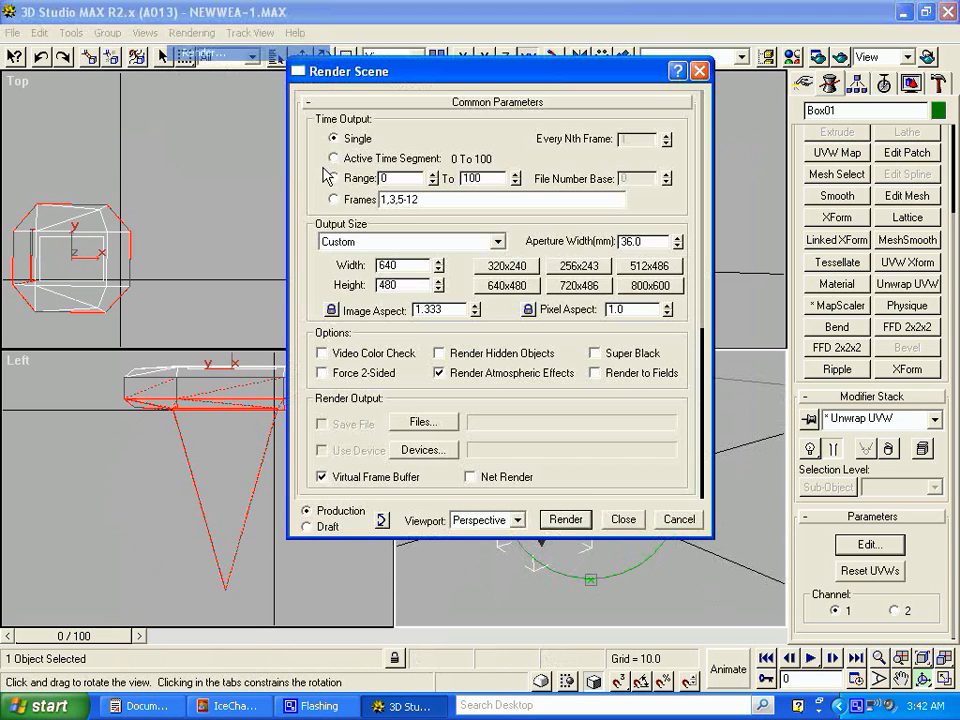
{"action": "left_click", "coordinate": [564, 519]}
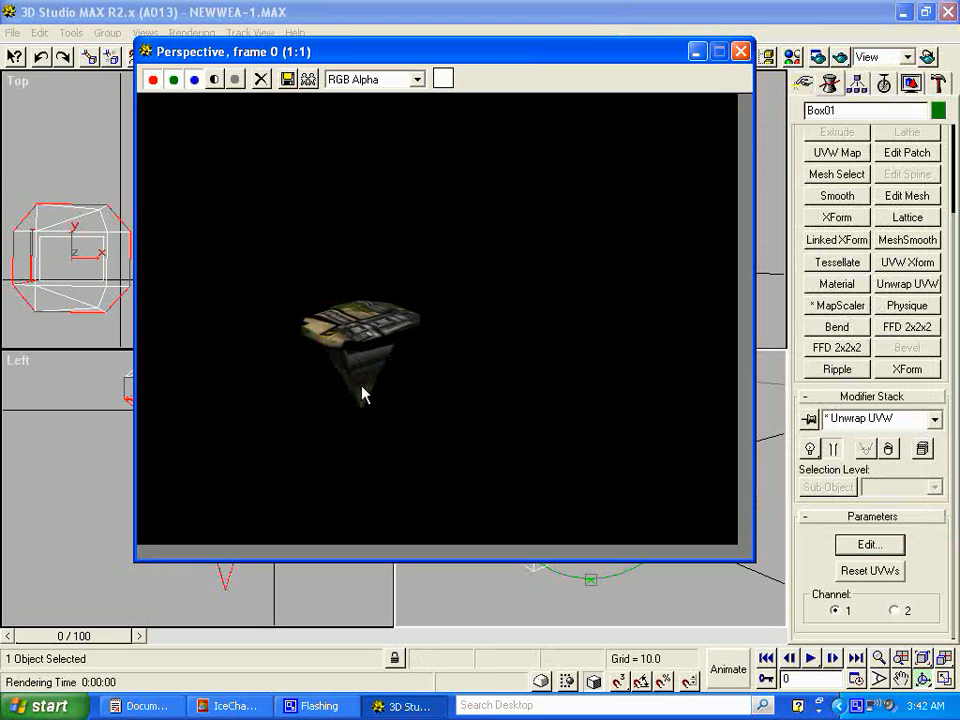
{"action": "left_click", "coordinate": [740, 51]}
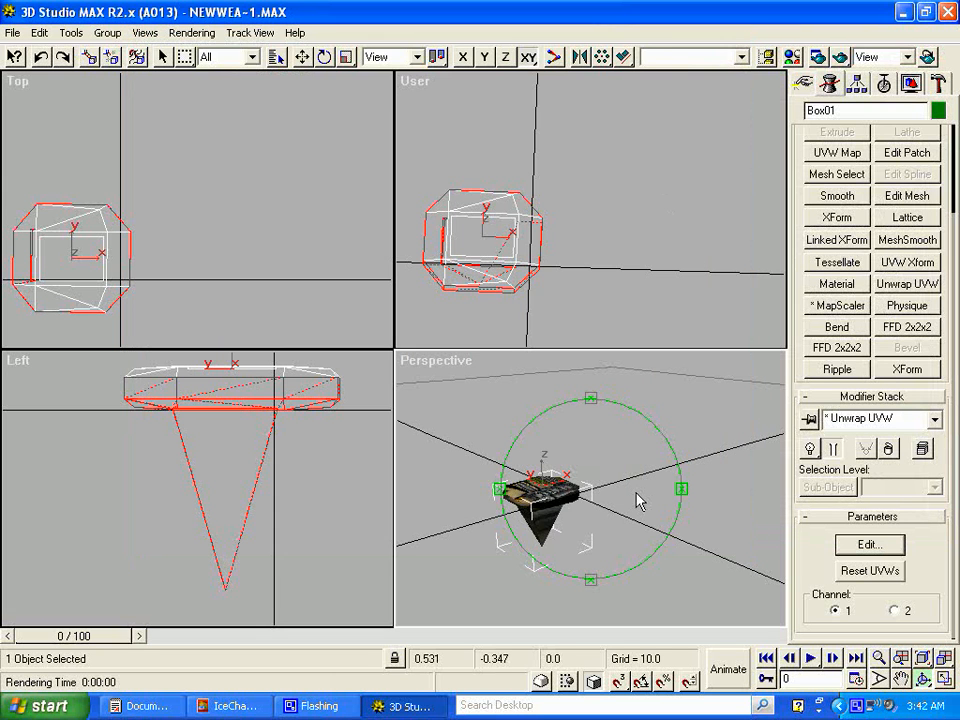
Open the Unwrap UVW editor and pick the scene's tr_NIKE.bmp diffuse map as its background
{"action": "left_click", "coordinate": [936, 288]}
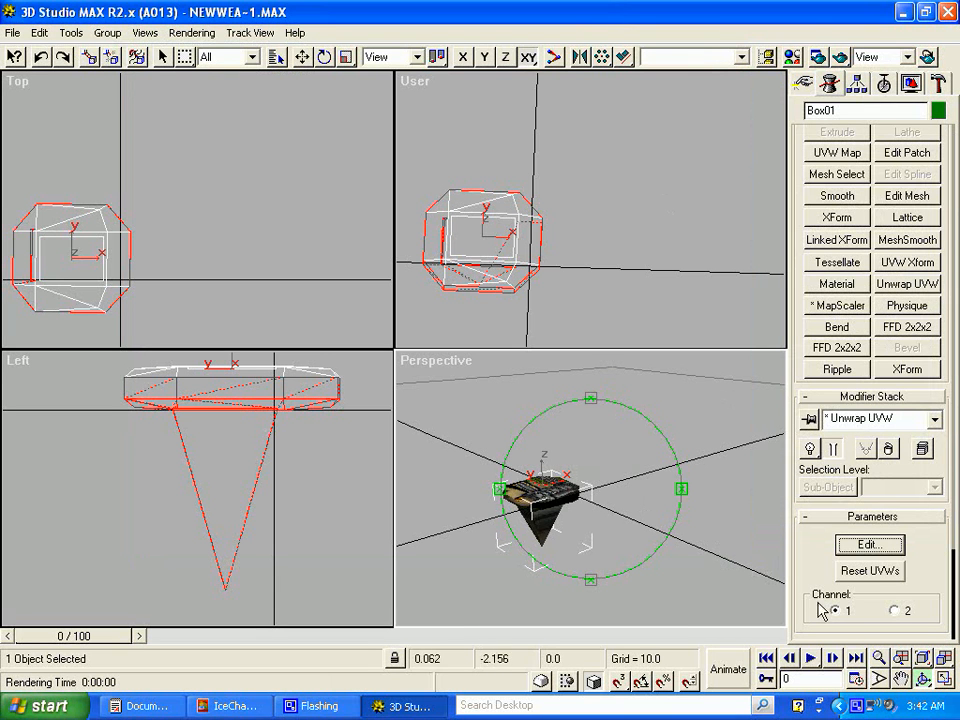
{"action": "left_click", "coordinate": [878, 548]}
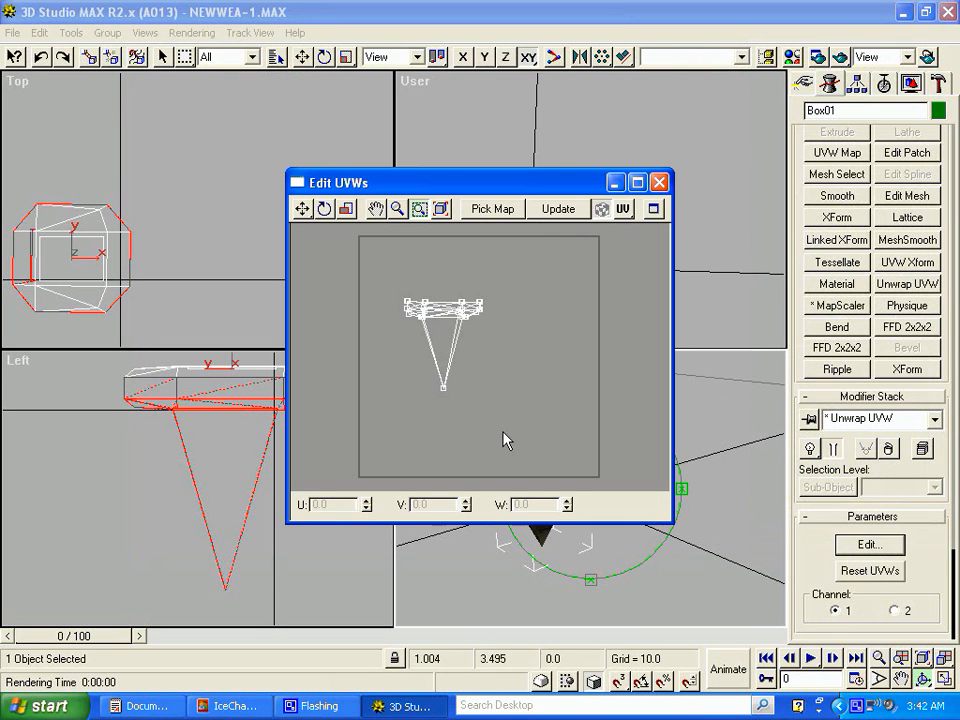
{"action": "left_click", "coordinate": [493, 209]}
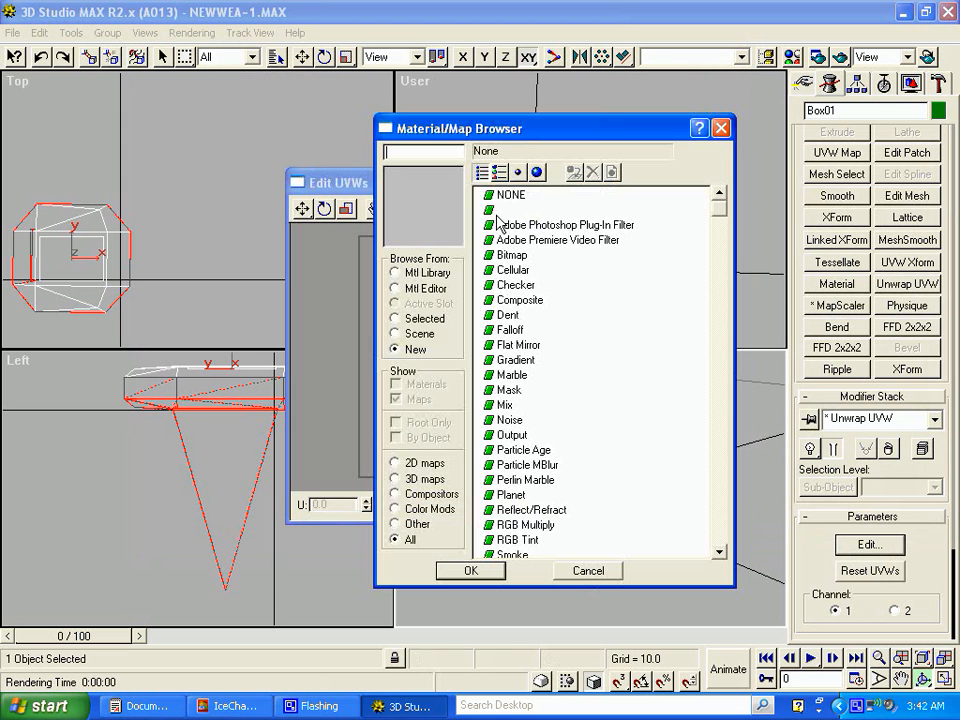
{"action": "left_click", "coordinate": [395, 333]}
{"action": "left_click", "coordinate": [584, 244]}
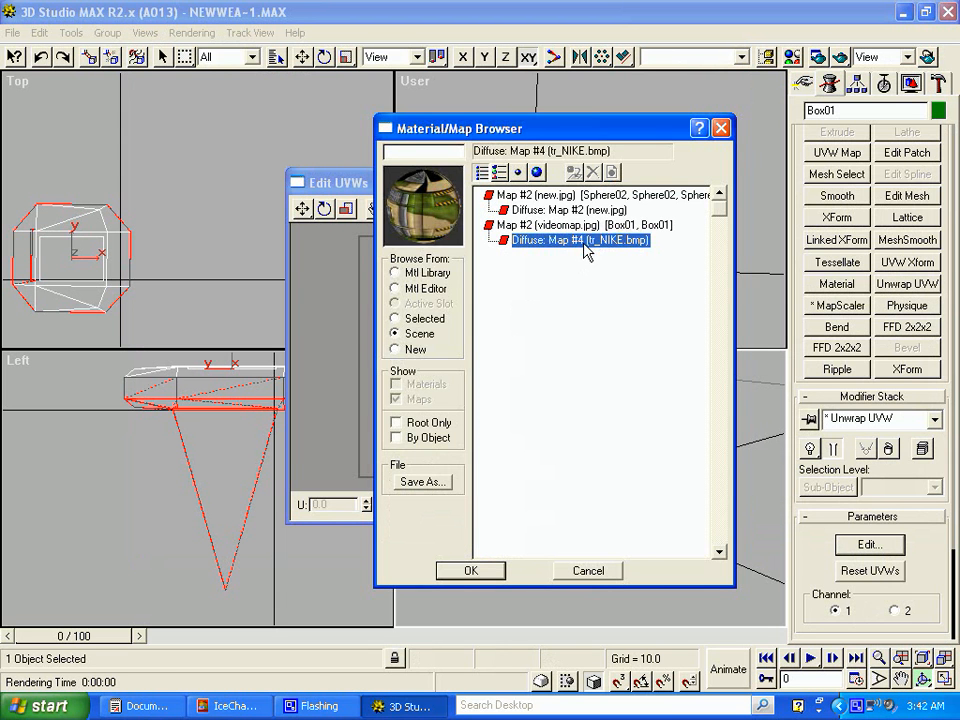
{"action": "double_click", "coordinate": [584, 244]}
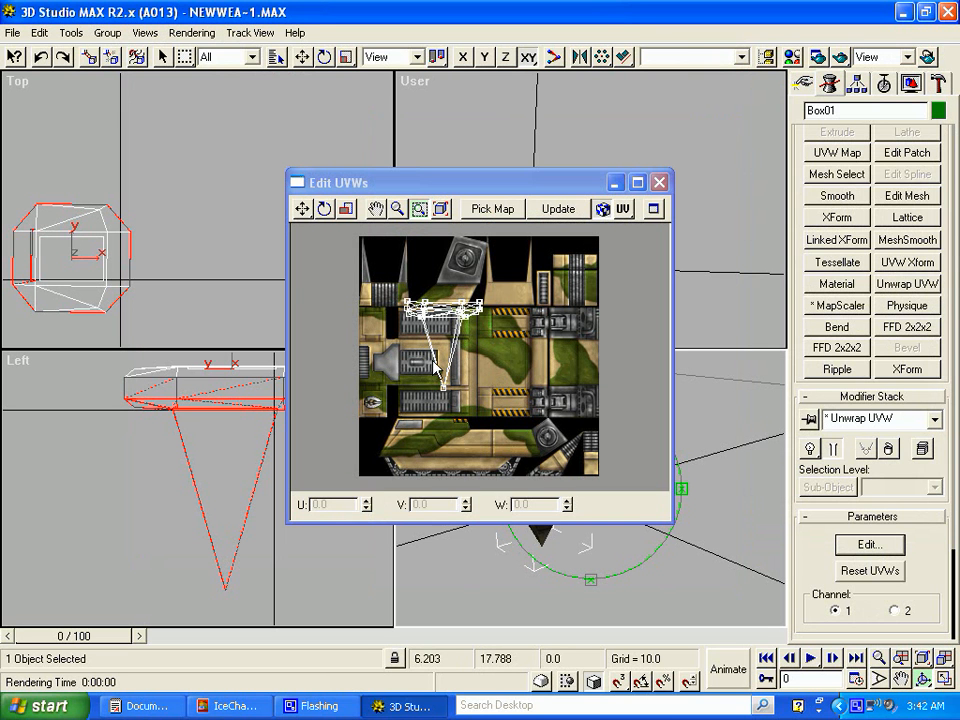
Shrink all the UVs and move them onto the grey slatted vent directly beneath them in the texture, closing the UV editor
{"action": "left_click_drag", "start_coordinate": [385, 280], "coordinate": [493, 405]}
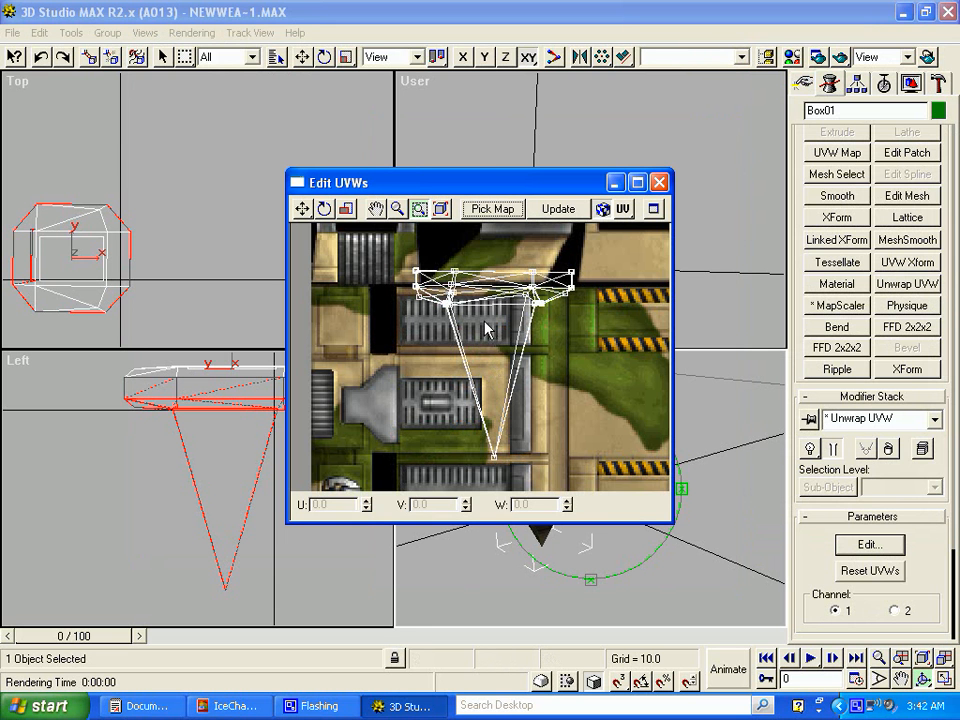
{"action": "left_click", "coordinate": [637, 182]}
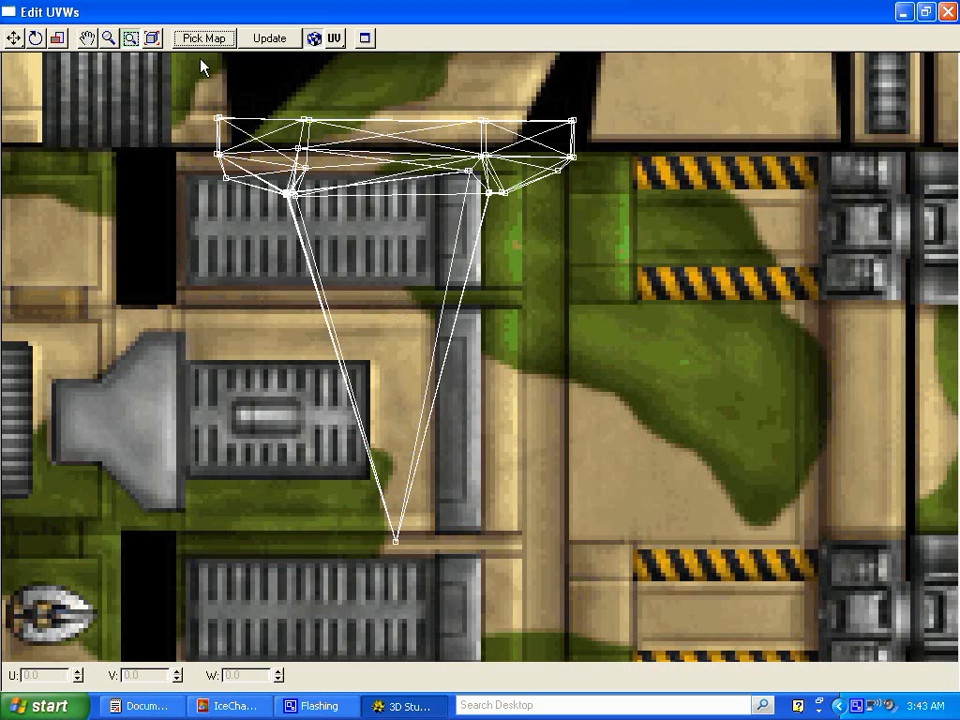
{"action": "left_click", "coordinate": [108, 38]}
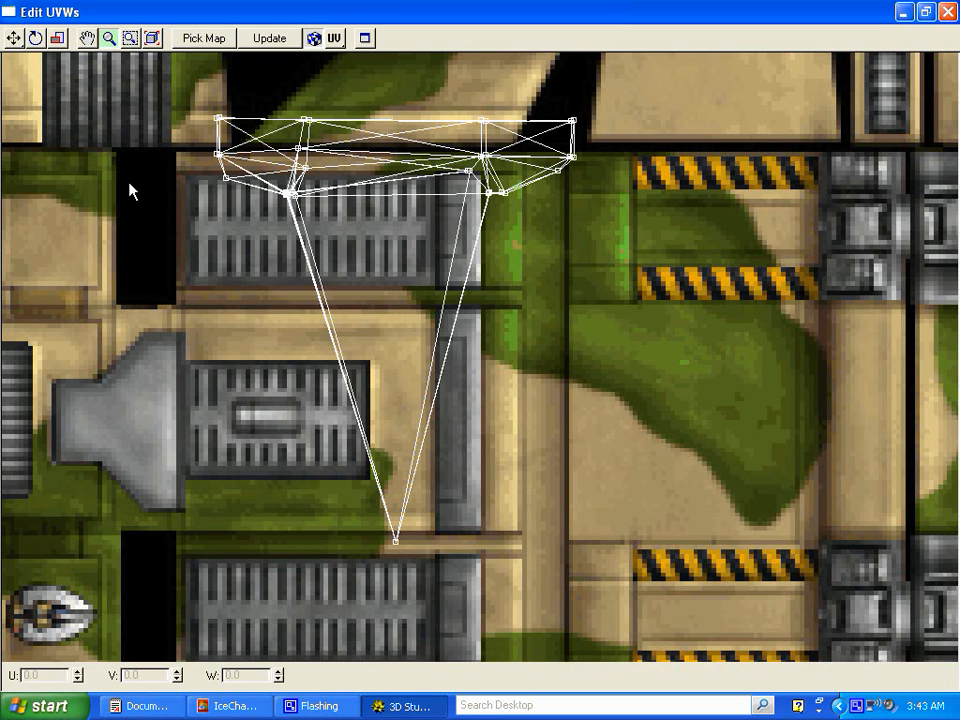
{"action": "left_click", "coordinate": [14, 38]}
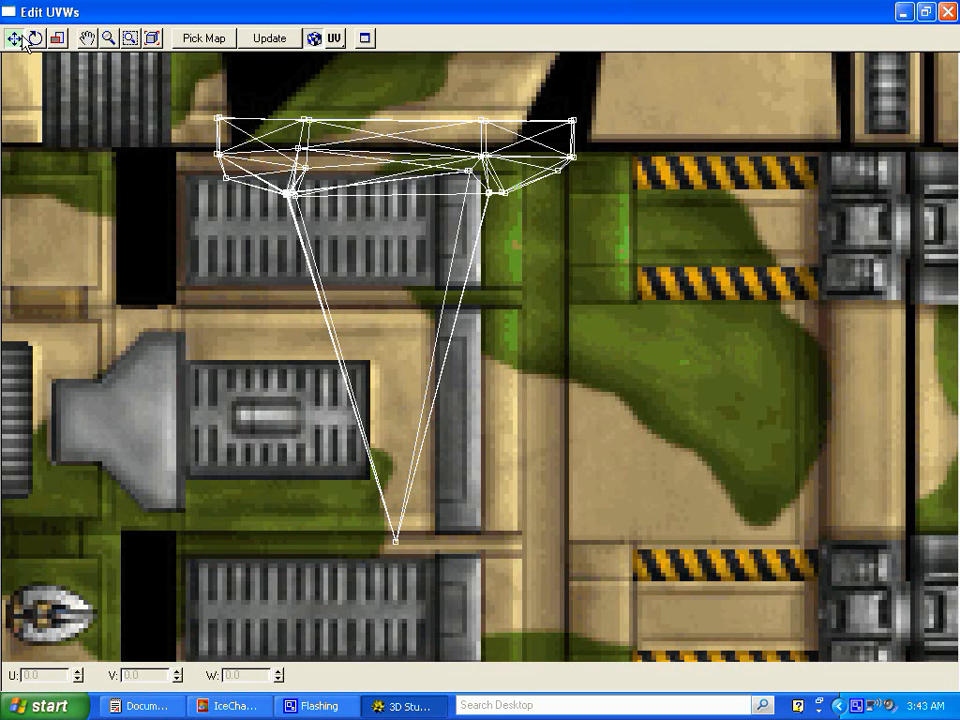
{"action": "left_click_drag", "start_coordinate": [153, 67], "coordinate": [623, 561]}
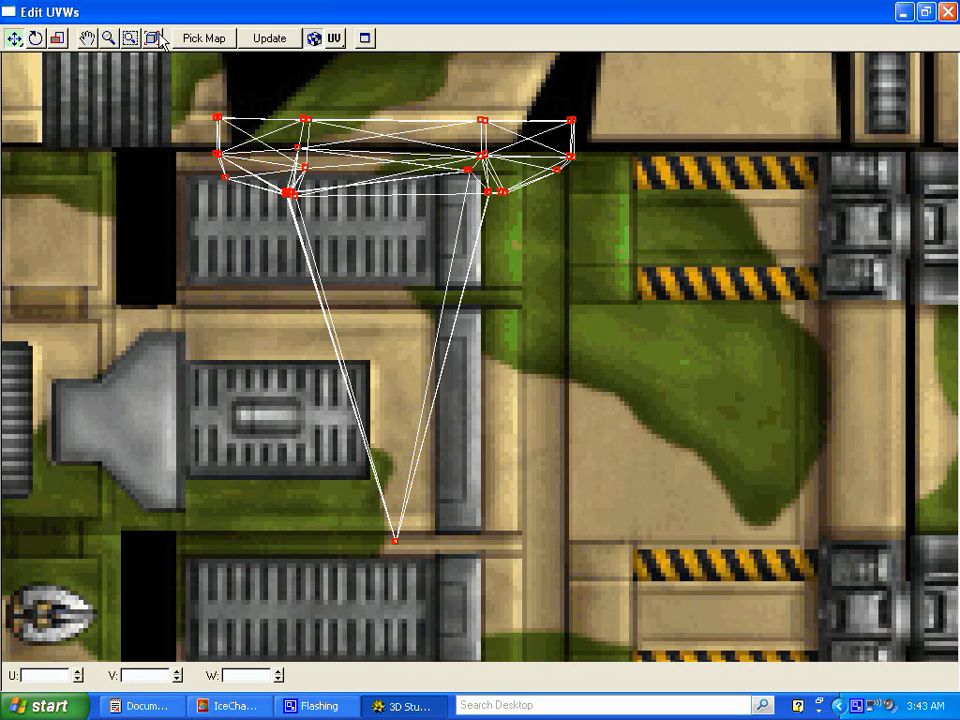
{"action": "left_click", "coordinate": [59, 39]}
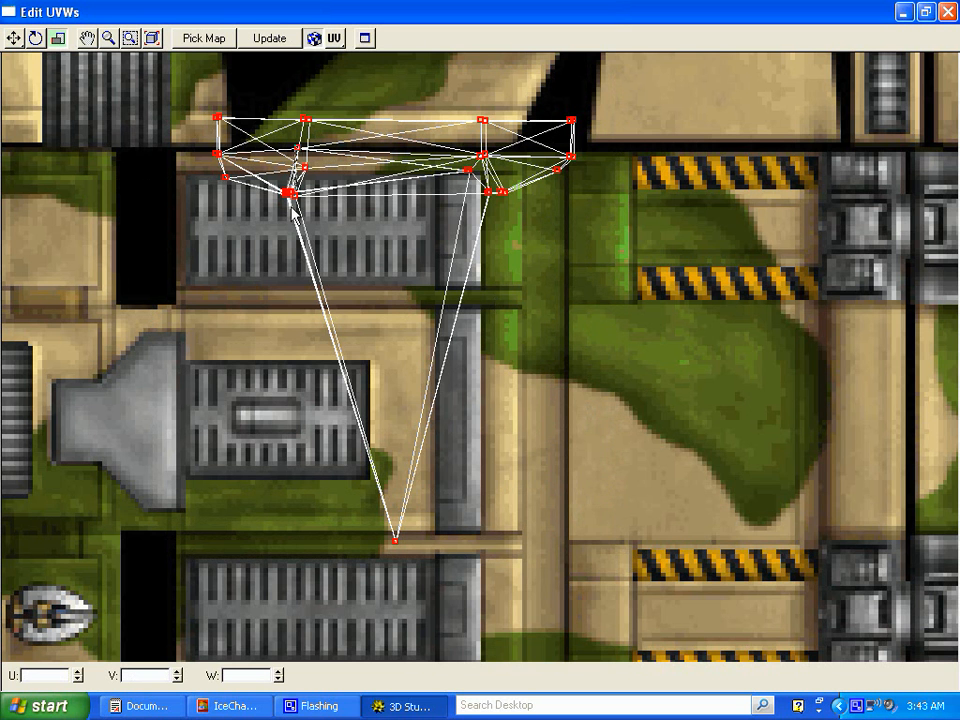
{"action": "left_click_drag", "start_coordinate": [291, 206], "coordinate": [315, 215]}
{"action": "left_click_drag", "start_coordinate": [179, 89], "coordinate": [605, 587]}
{"action": "left_click_drag", "start_coordinate": [317, 294], "coordinate": [332, 590]}
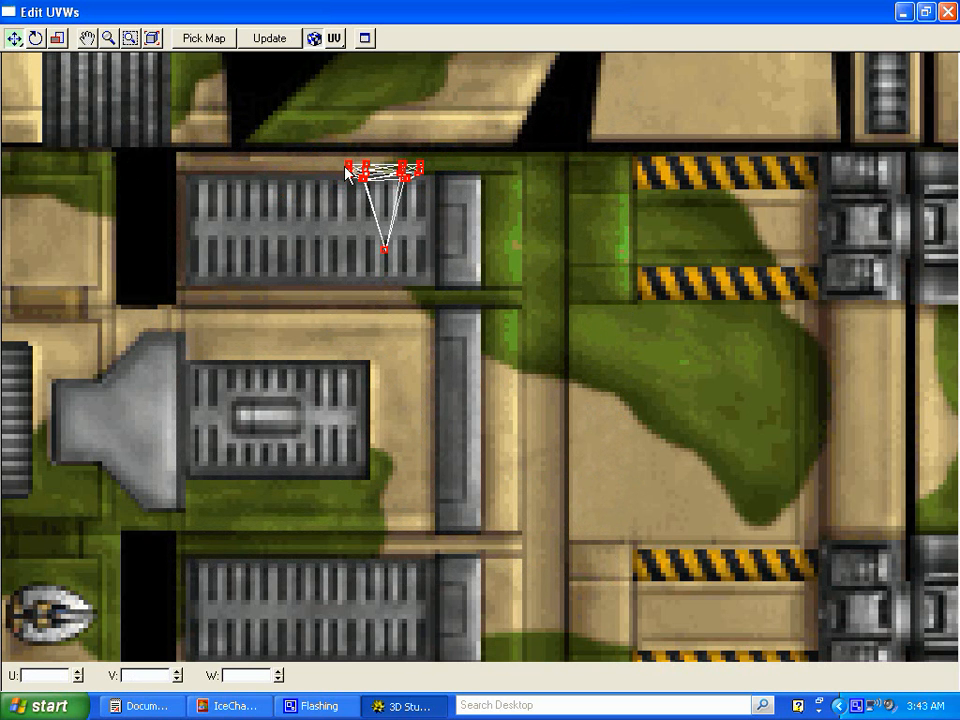
{"action": "left_click_drag", "start_coordinate": [350, 172], "coordinate": [340, 200]}
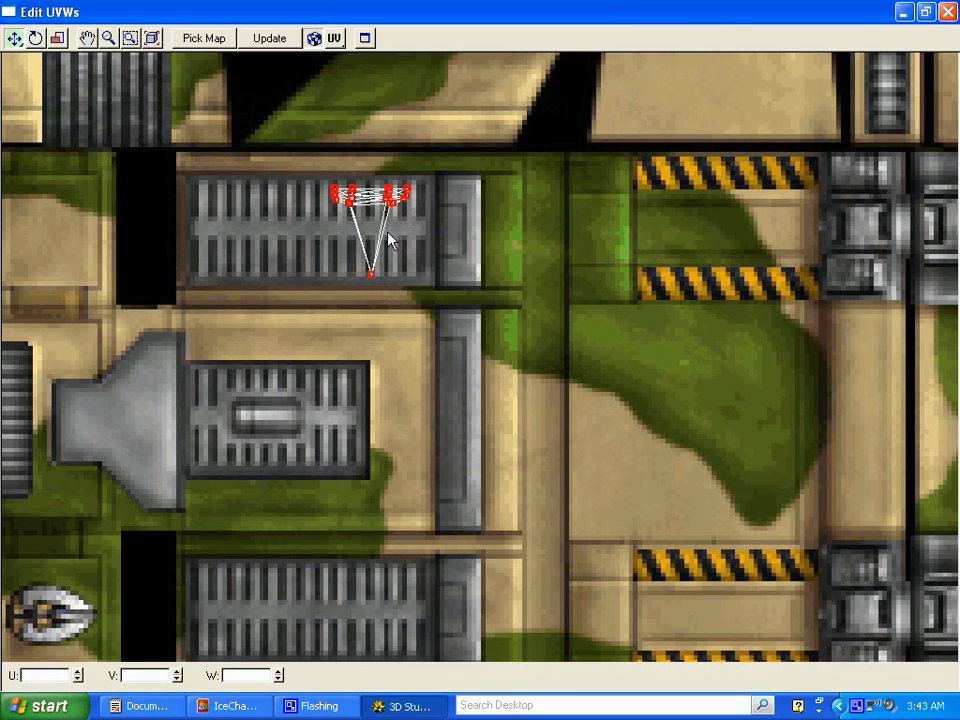
{"action": "left_click", "coordinate": [946, 12]}
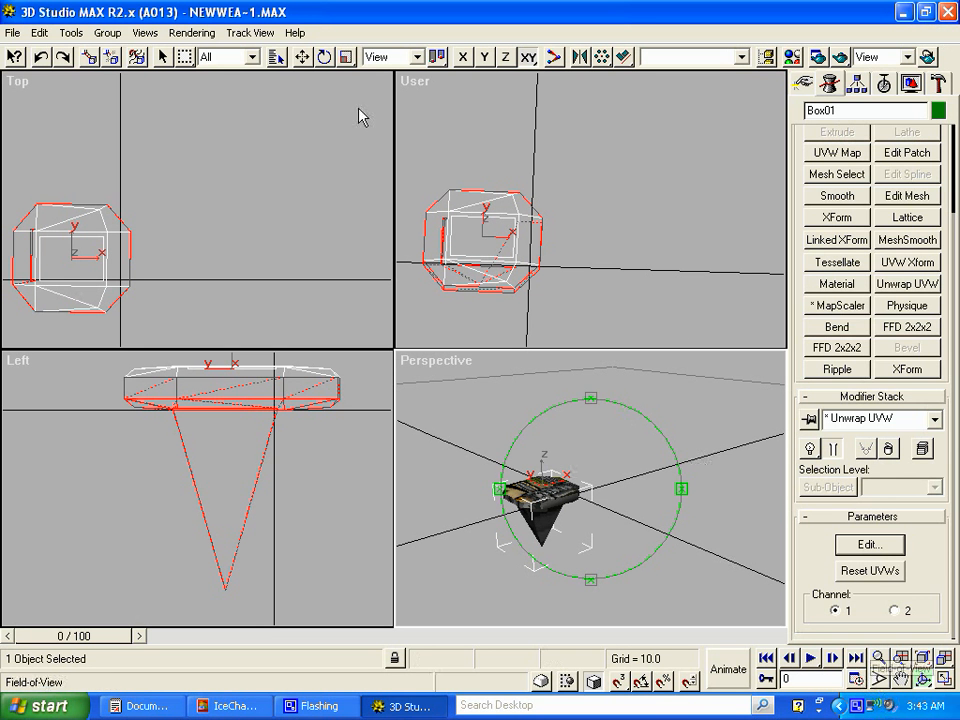
Render a single frame of the Perspective view to check the block's texture and close the render
{"action": "left_click", "coordinate": [218, 32]}
{"action": "left_click", "coordinate": [218, 50]}
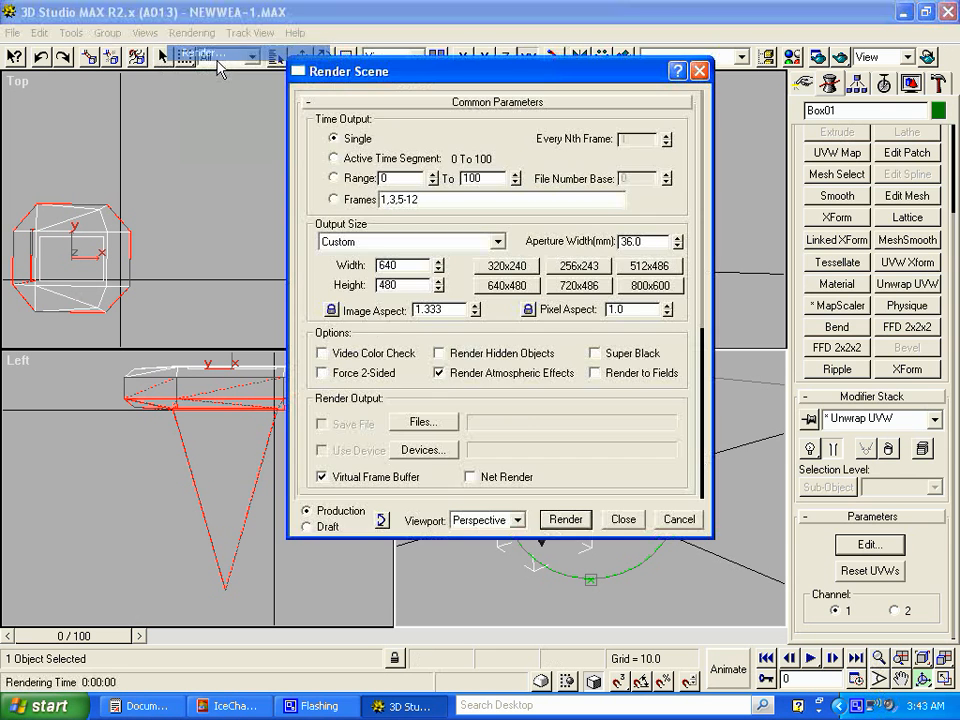
{"action": "left_click", "coordinate": [562, 519]}
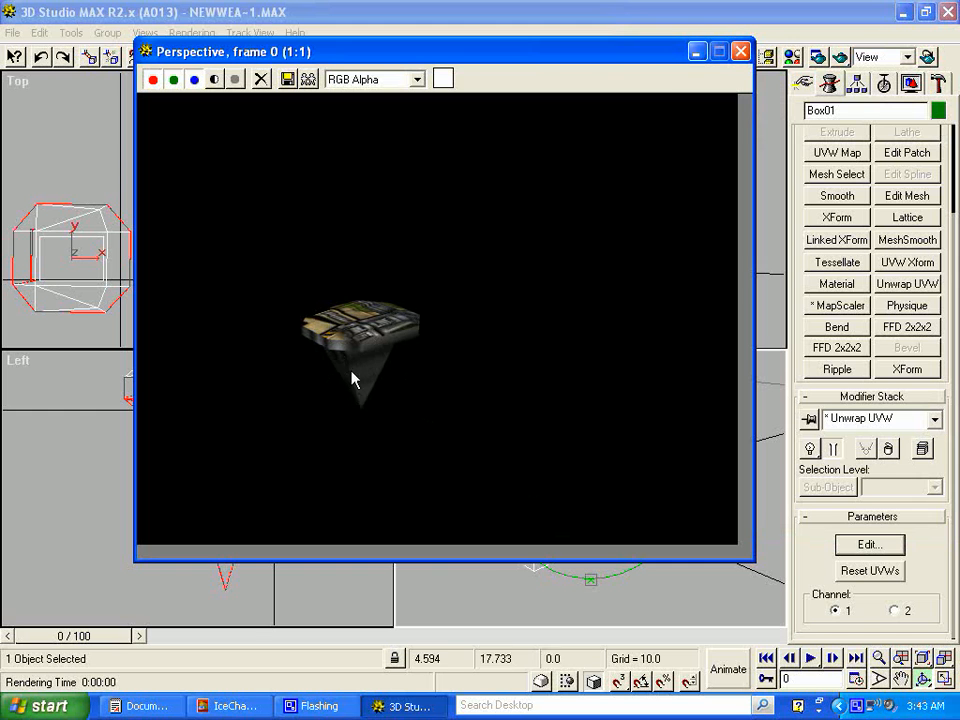
{"action": "left_click", "coordinate": [740, 52]}
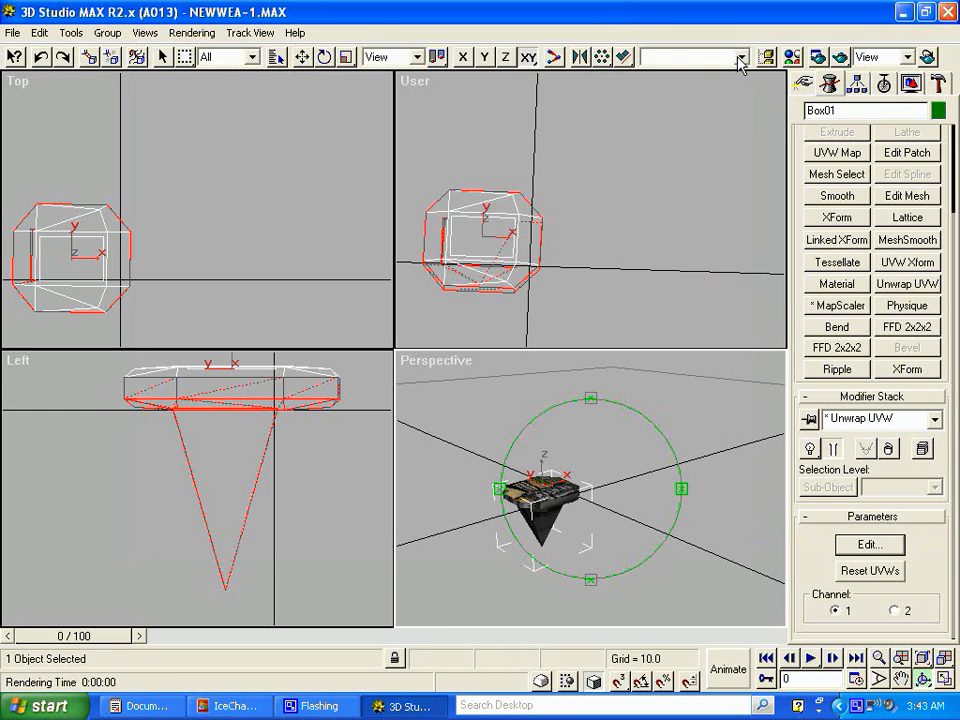
{"action": "left_click", "coordinate": [443, 403]}
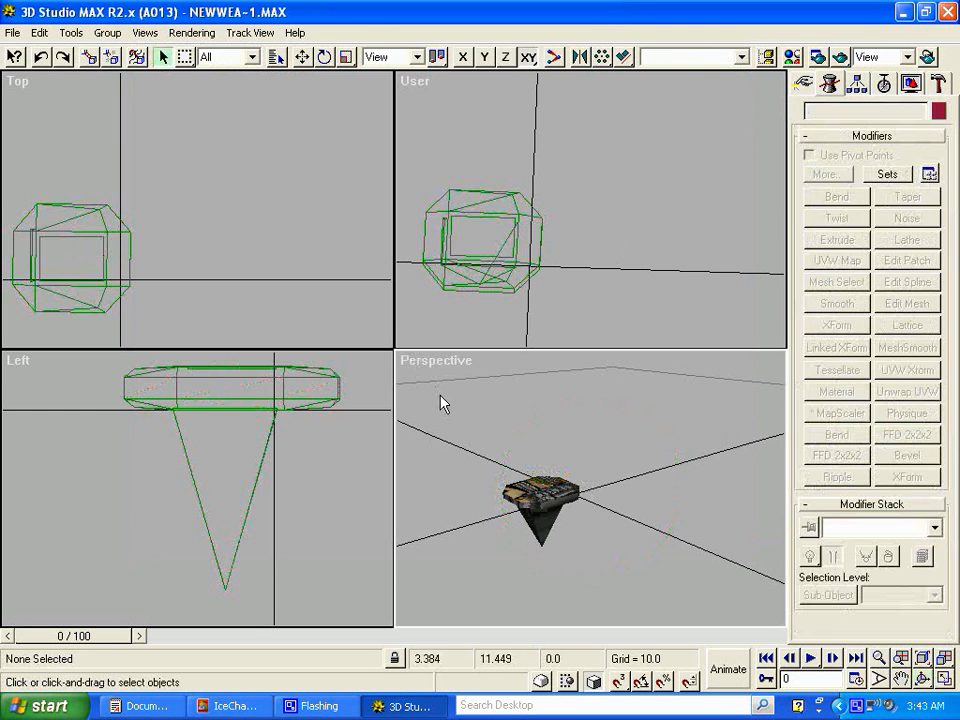
{"action": "left_click", "coordinate": [546, 499]}
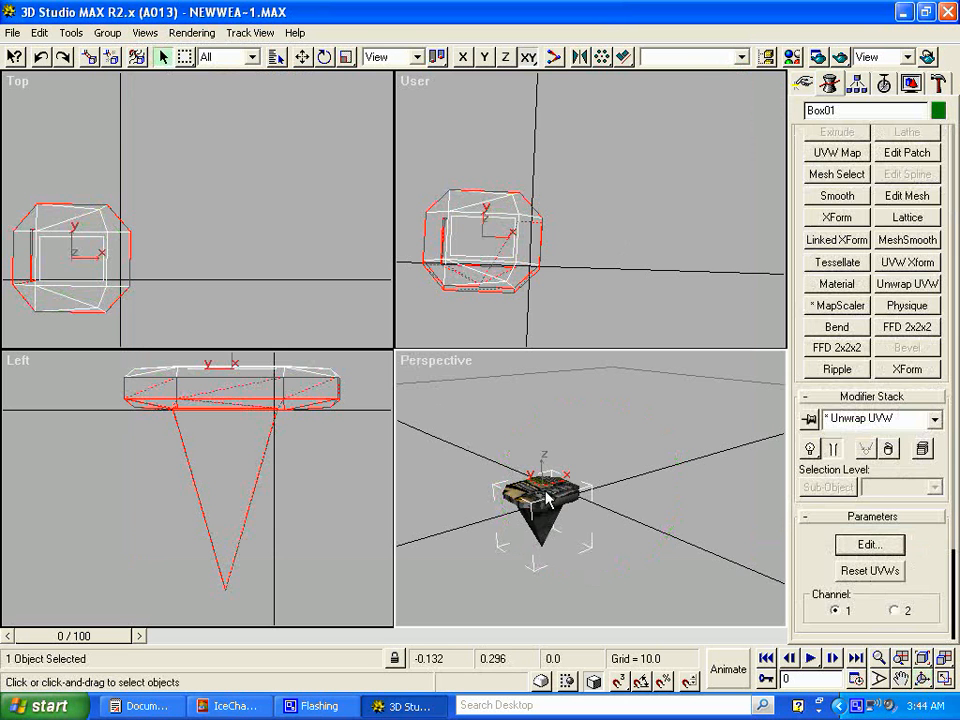
{"action": "left_click", "coordinate": [686, 478]}
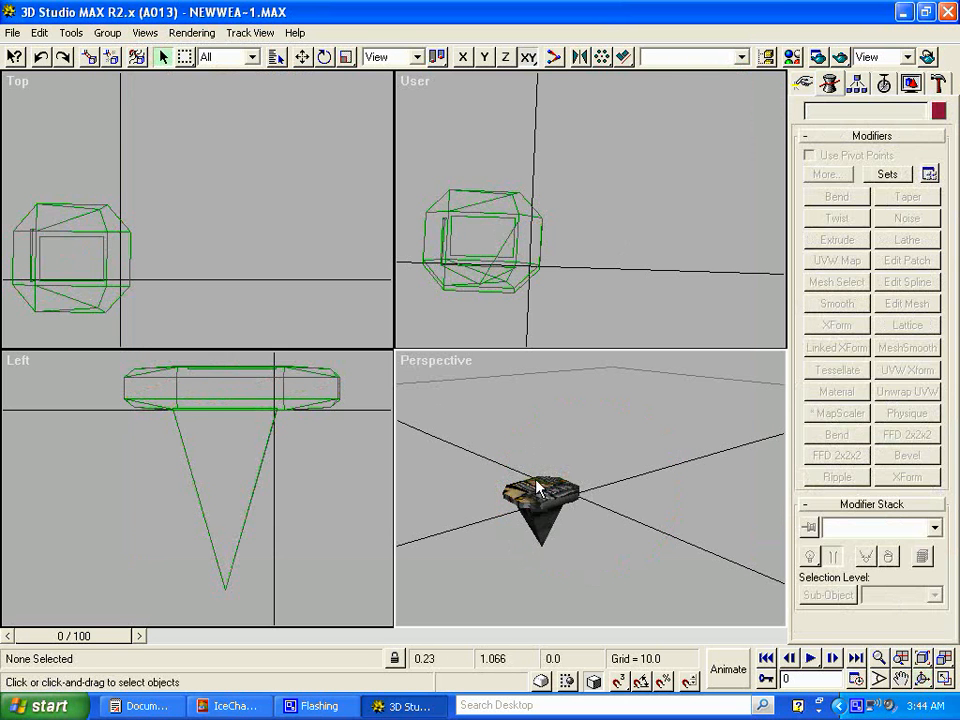
{"action": "left_click", "coordinate": [540, 487]}
{"action": "left_click", "coordinate": [278, 57]}
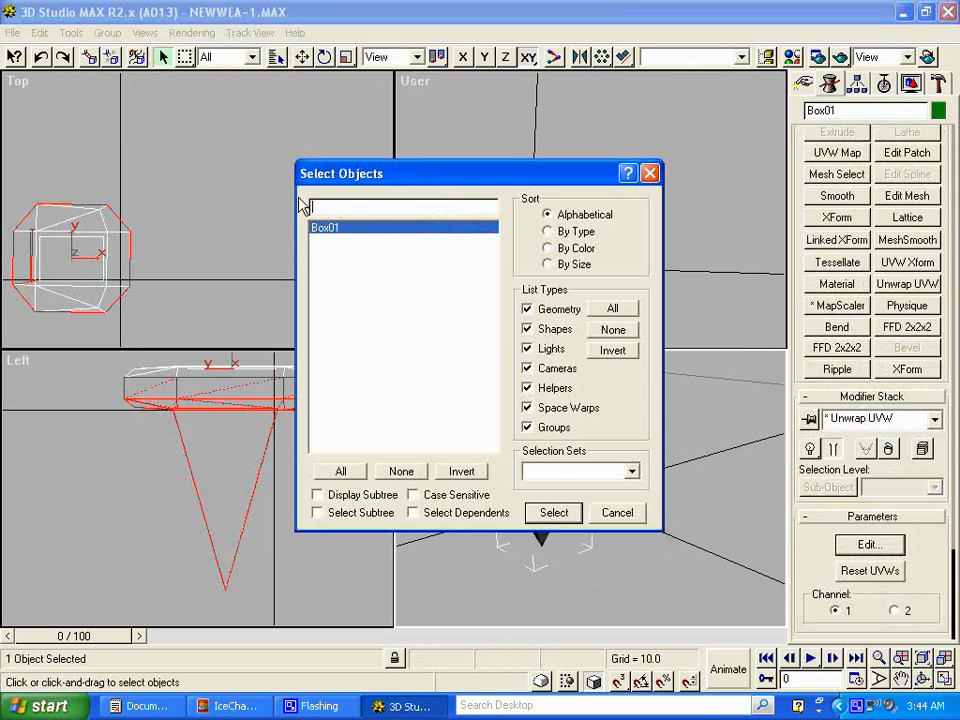
{"action": "left_click", "coordinate": [613, 525]}
{"action": "left_click", "coordinate": [680, 500]}
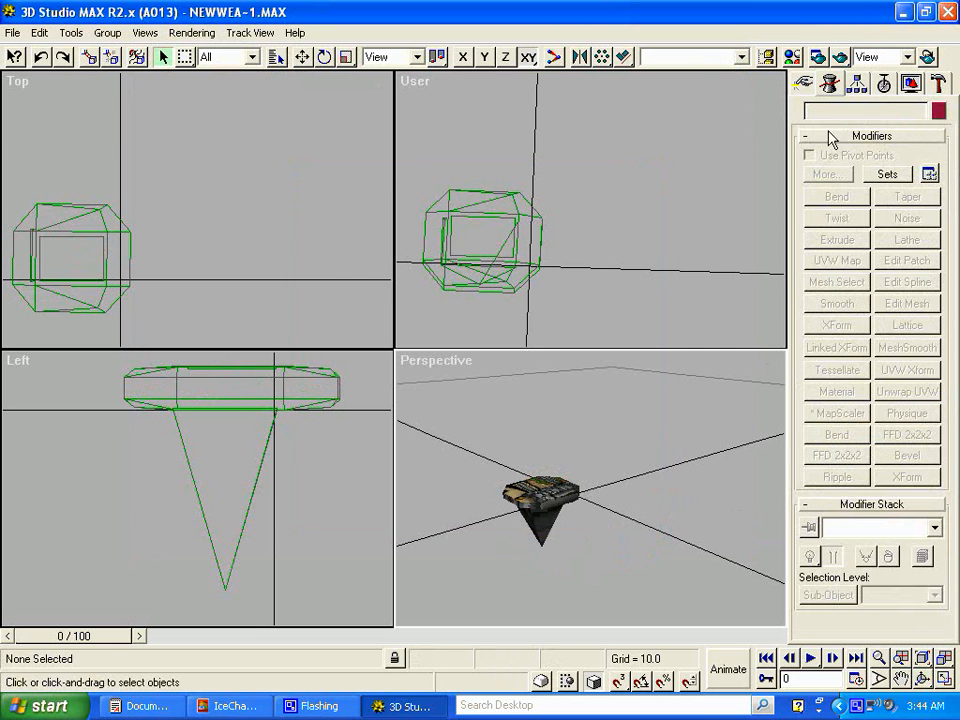
{"action": "left_click", "coordinate": [546, 478]}
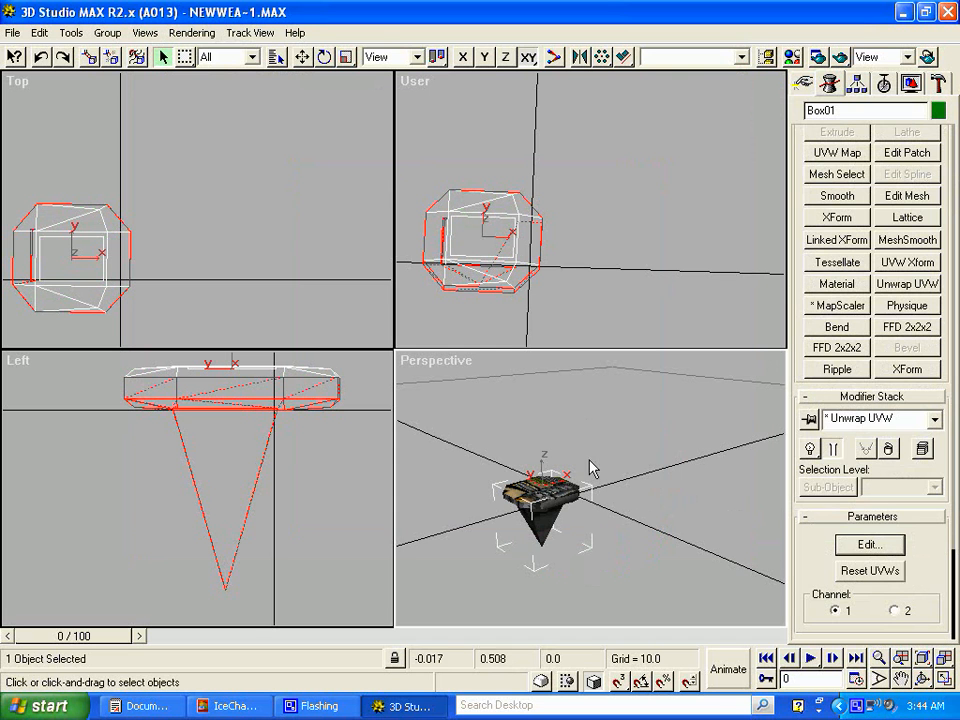
{"action": "left_click_drag", "start_coordinate": [954, 149], "coordinate": [954, 406]}
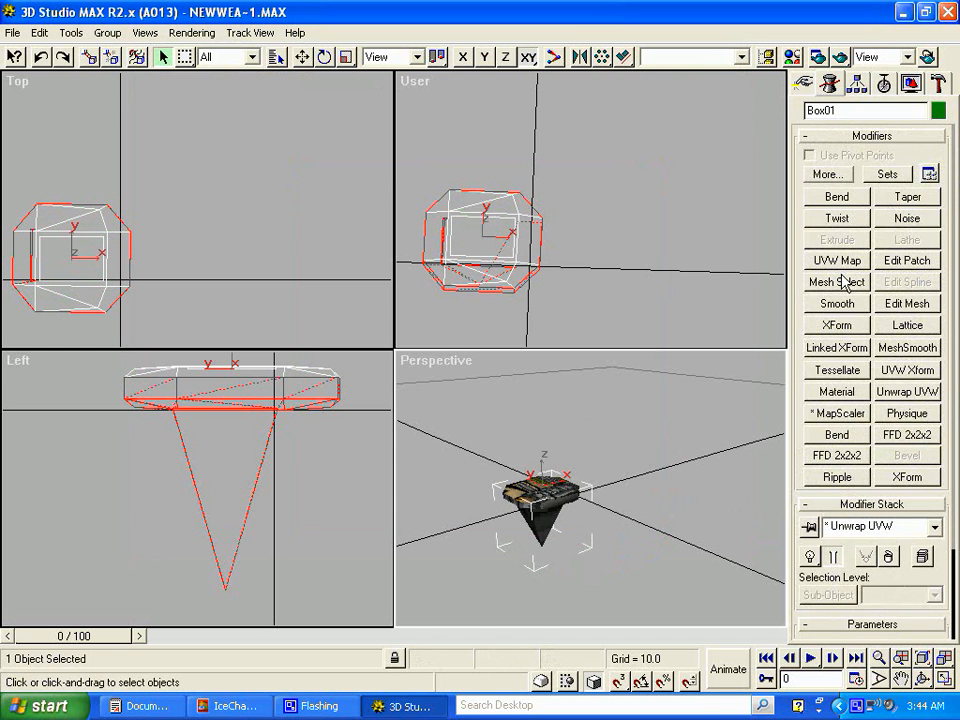
{"action": "left_click", "coordinate": [766, 328]}
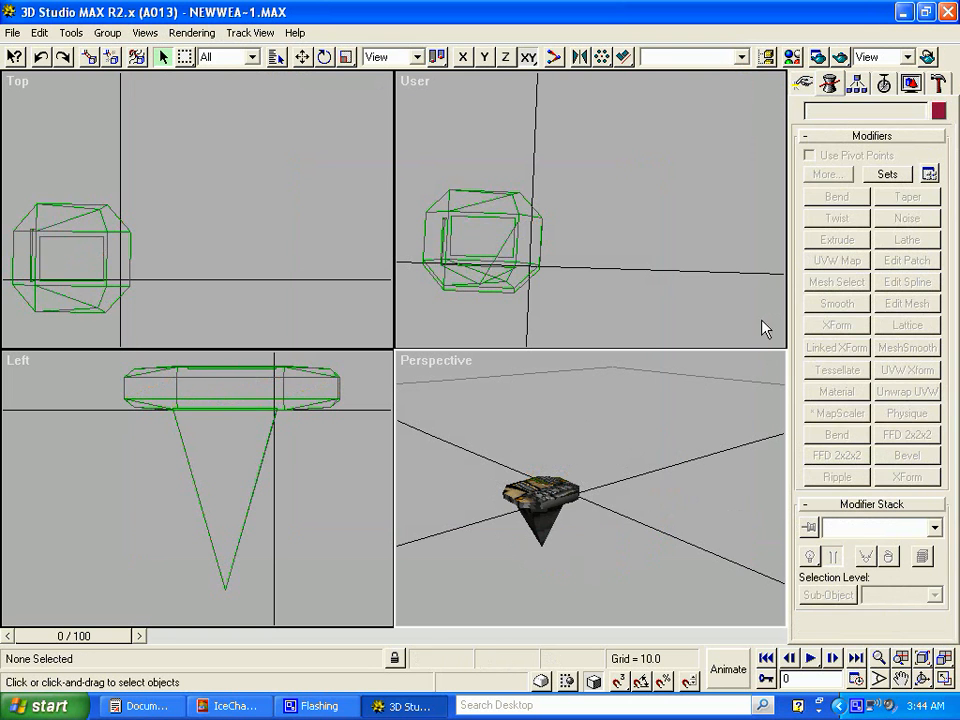
Add a Mesh Select modifier to the weapon block and select the faces along its top at face level
{"action": "left_click", "coordinate": [566, 527]}
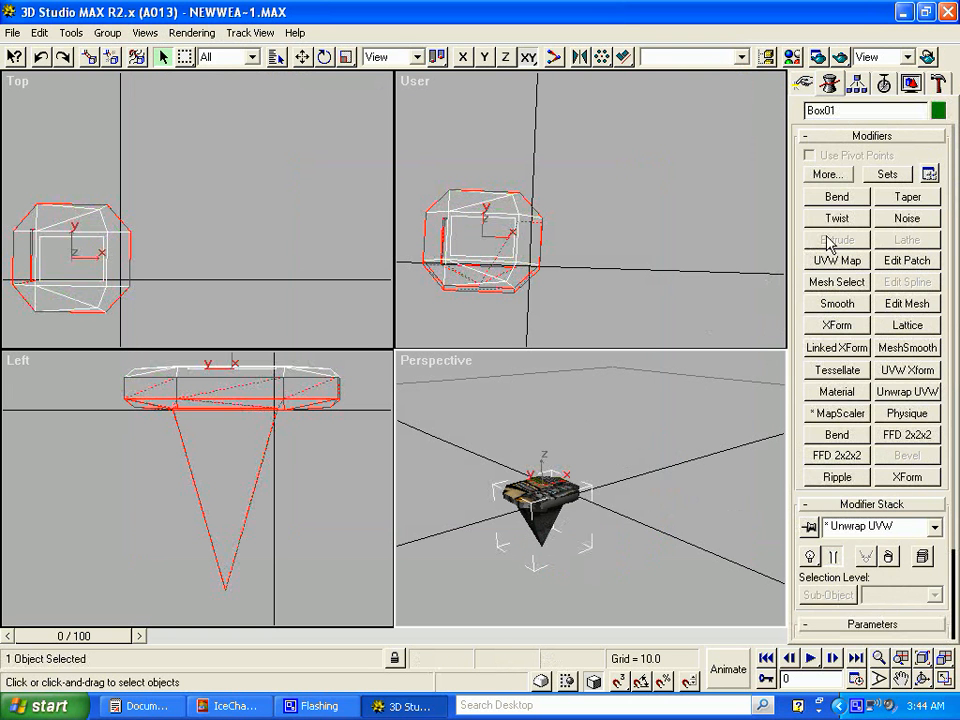
{"action": "left_click", "coordinate": [842, 281]}
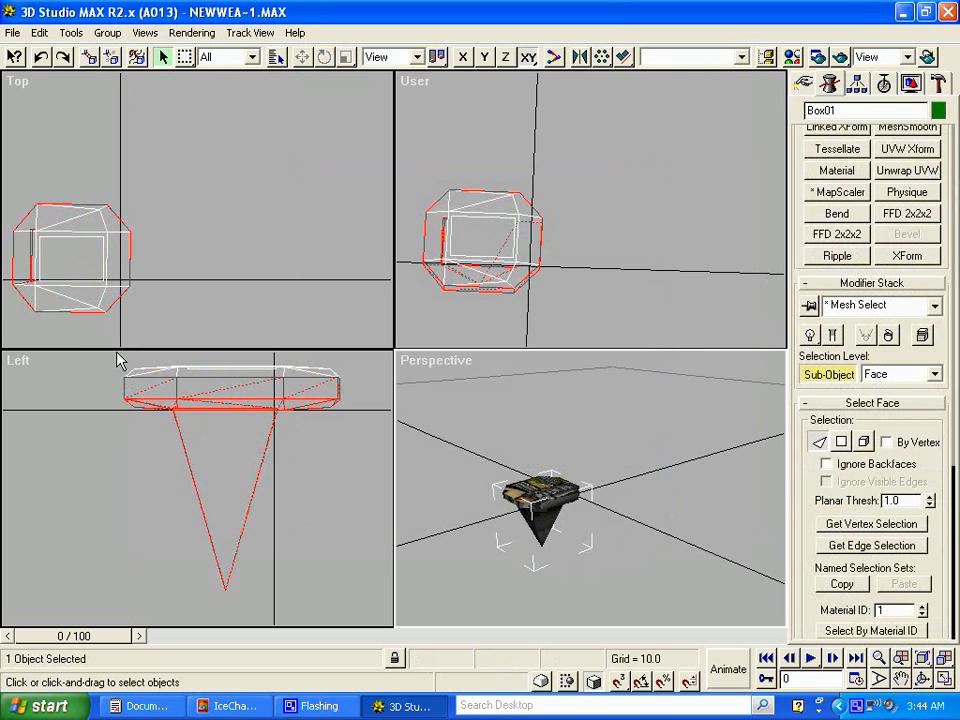
{"action": "left_click_drag", "start_coordinate": [117, 356], "coordinate": [397, 384]}
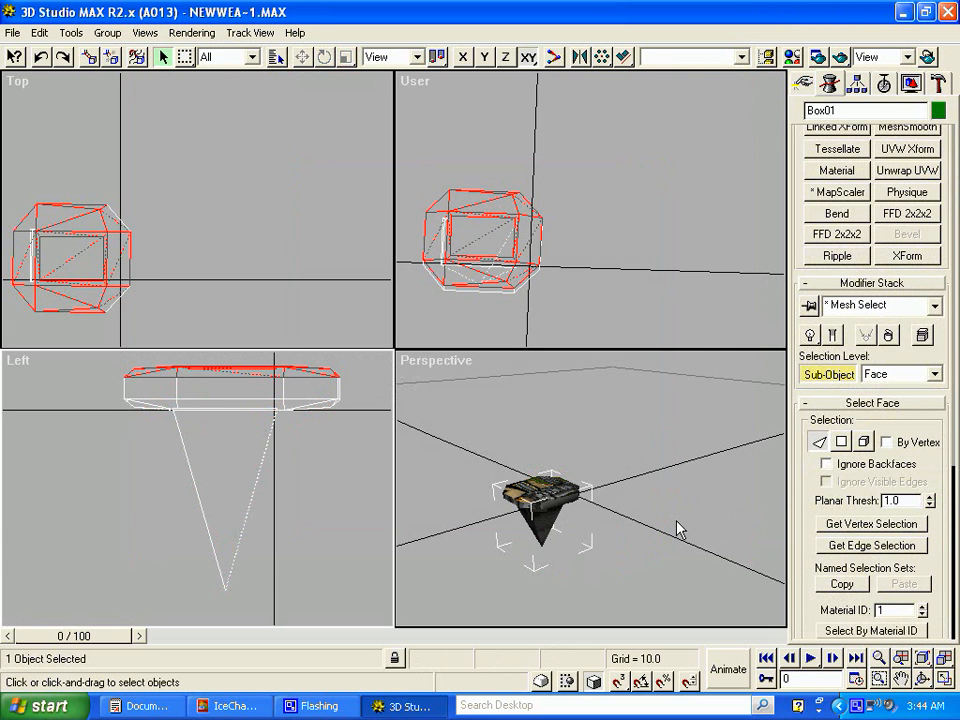
Apply a planar UVW Map to the selected top faces and add an Unwrap UVW modifier above it
{"action": "left_click", "coordinate": [951, 150]}
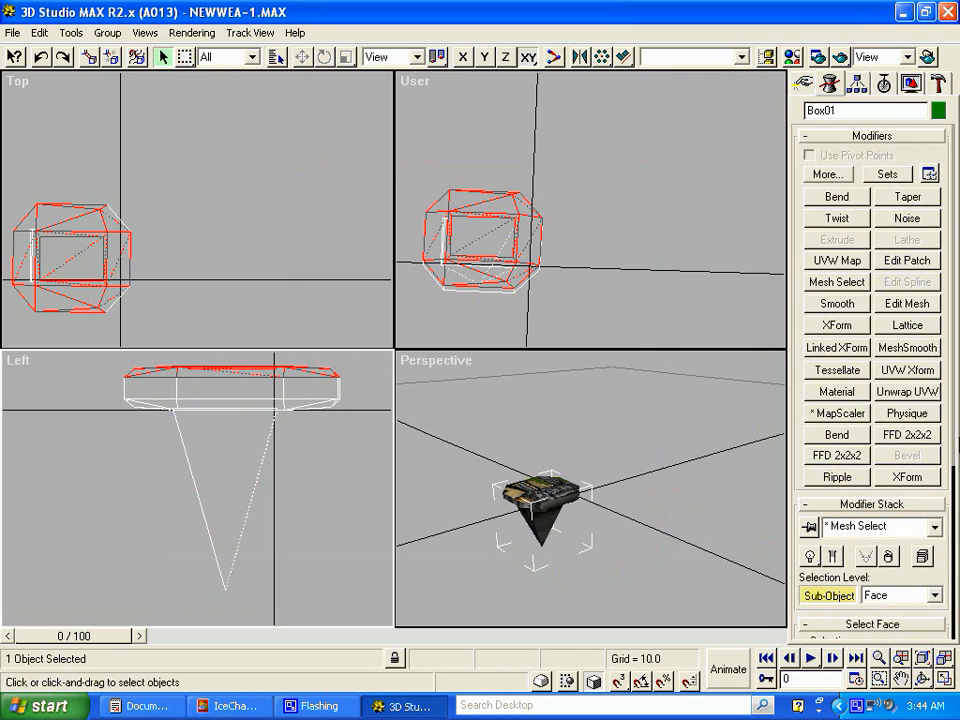
{"action": "left_click", "coordinate": [840, 259]}
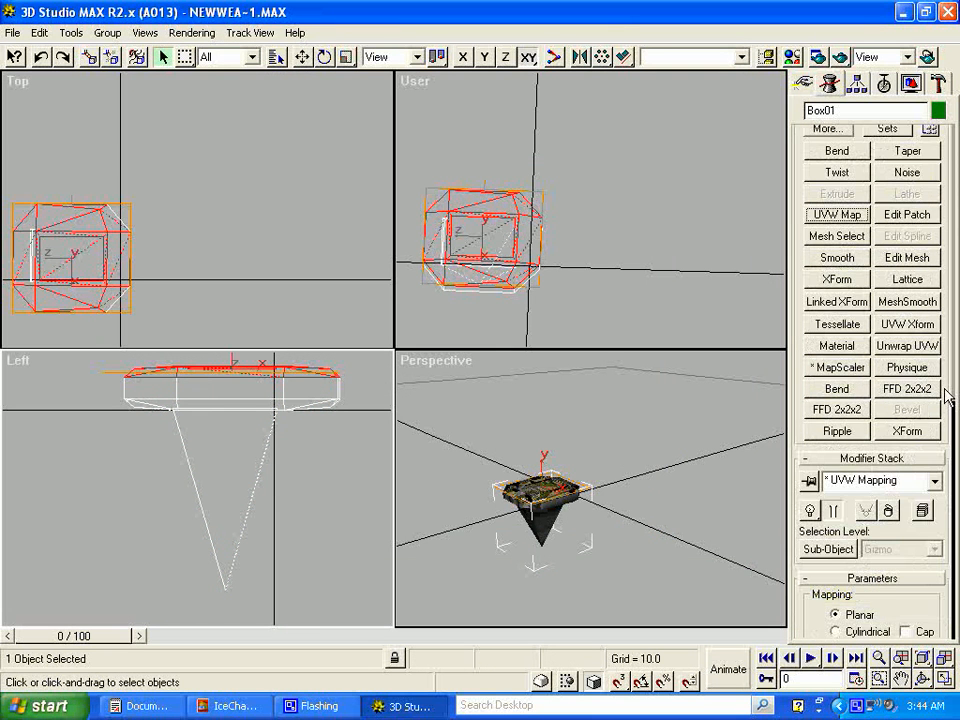
{"action": "left_click", "coordinate": [907, 345]}
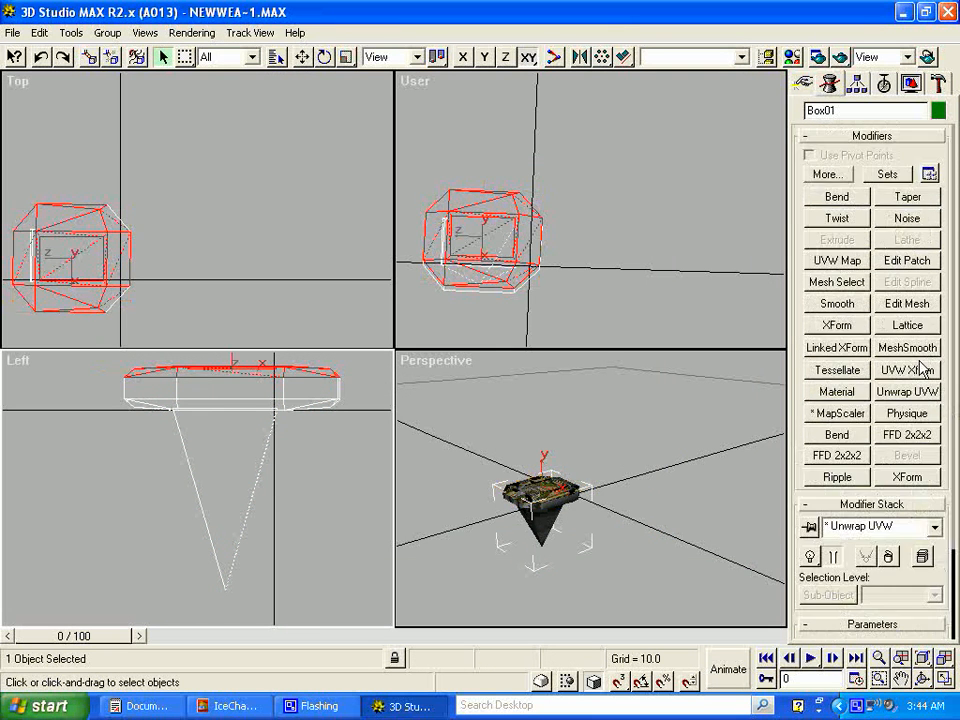
Open the Unwrap UVW editor for the top faces and pick the scene's Map #4 (tr_NIKE.bmp) as its background
{"action": "left_click", "coordinate": [952, 587]}
{"action": "left_click", "coordinate": [888, 542]}
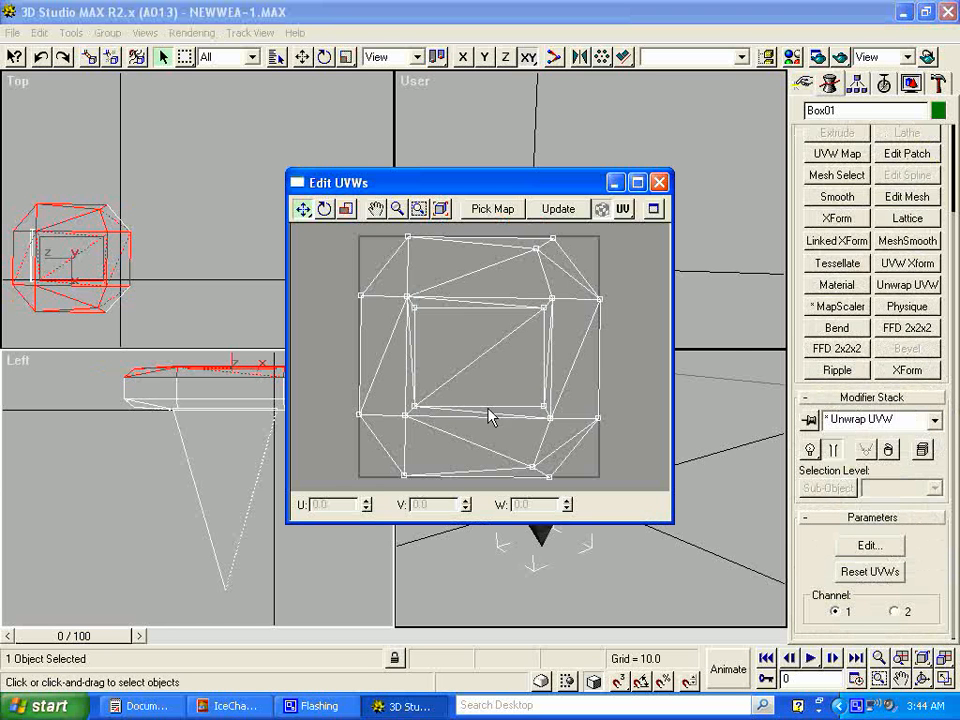
{"action": "left_click", "coordinate": [508, 212]}
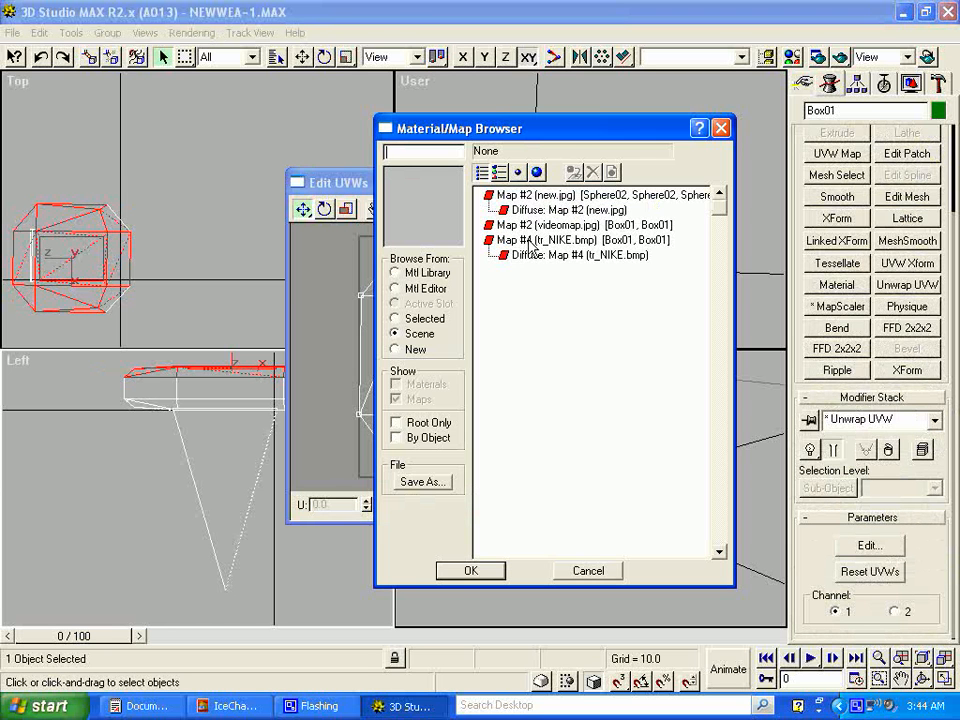
{"action": "double_click", "coordinate": [558, 243]}
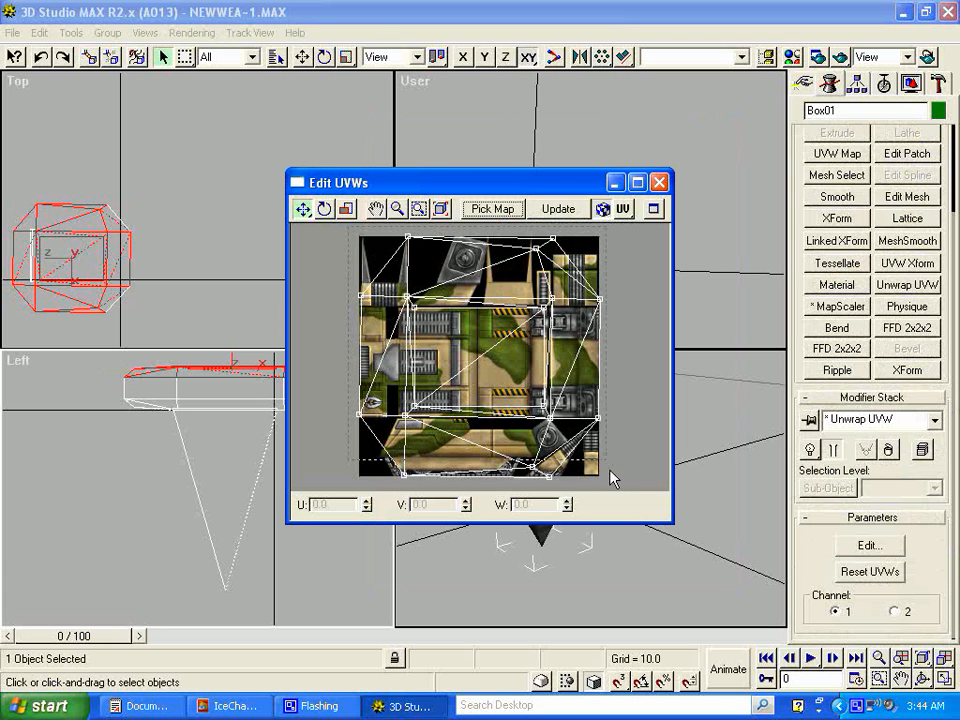
Shrink all the top-face UVs and move them onto the upper dark grey mechanical part at the texture's right edge, closing the UV editor
{"action": "left_click_drag", "start_coordinate": [614, 484], "coordinate": [613, 484]}
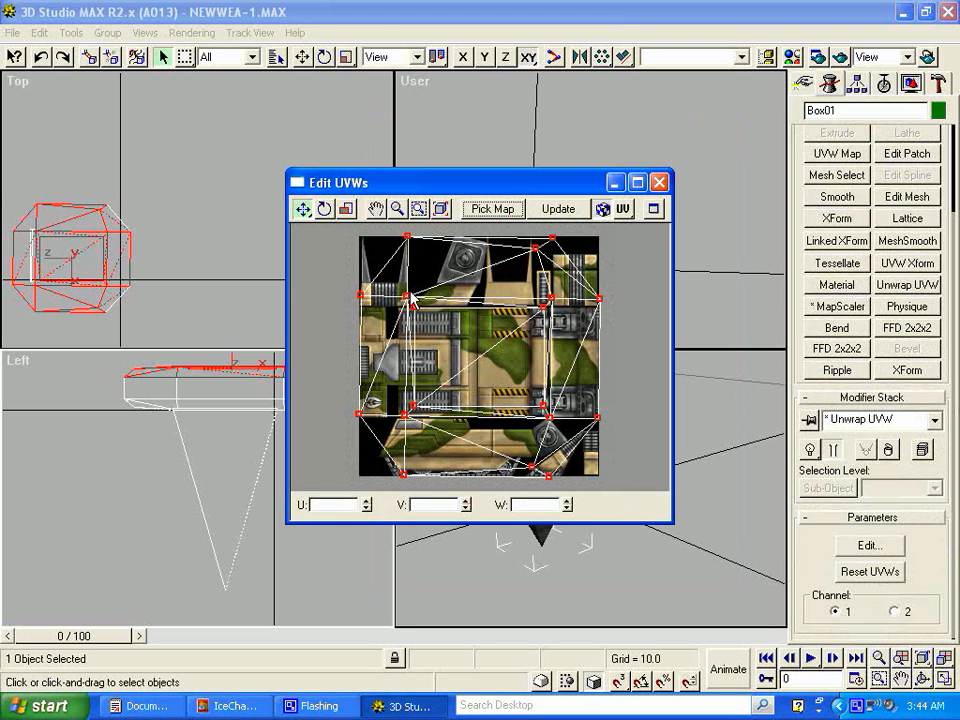
{"action": "left_click", "coordinate": [346, 208]}
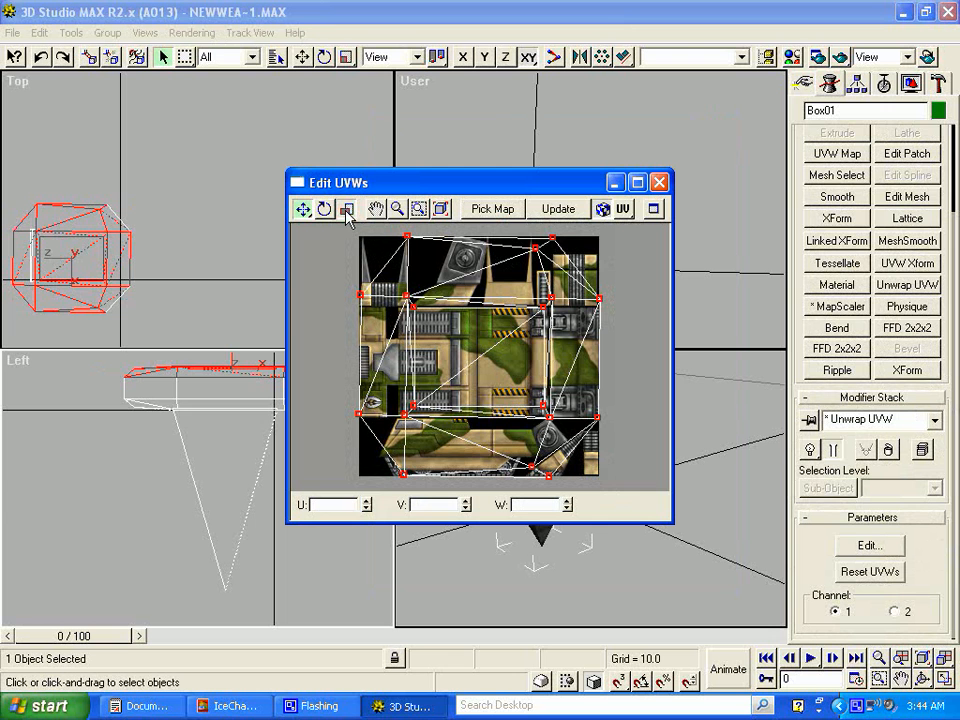
{"action": "left_click_drag", "start_coordinate": [407, 297], "coordinate": [420, 557]}
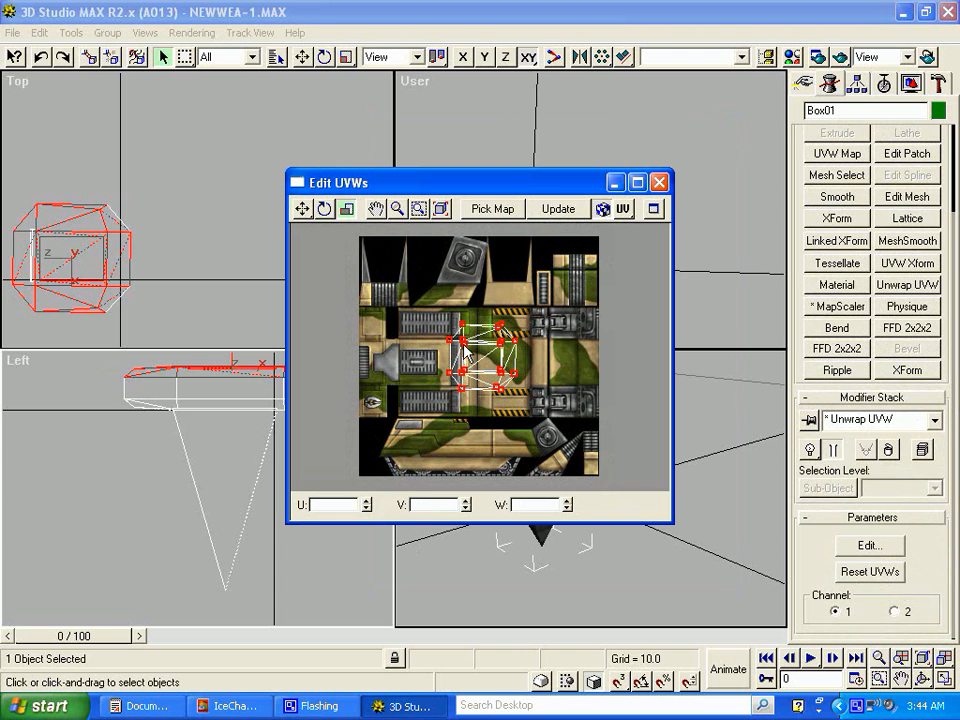
{"action": "left_click_drag", "start_coordinate": [468, 362], "coordinate": [459, 391]}
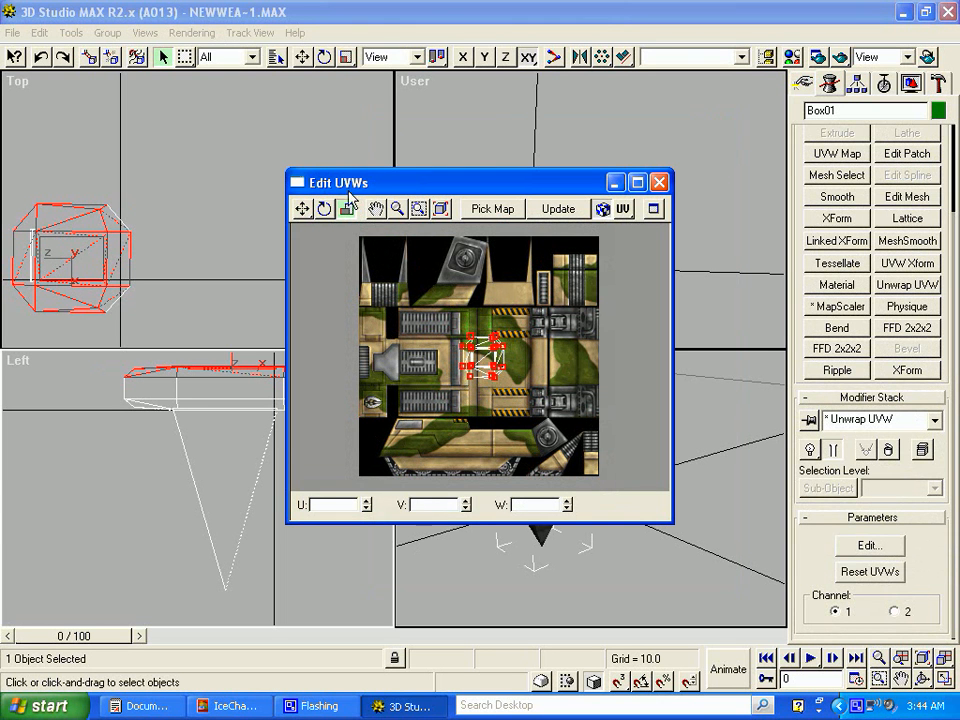
{"action": "left_click", "coordinate": [301, 208]}
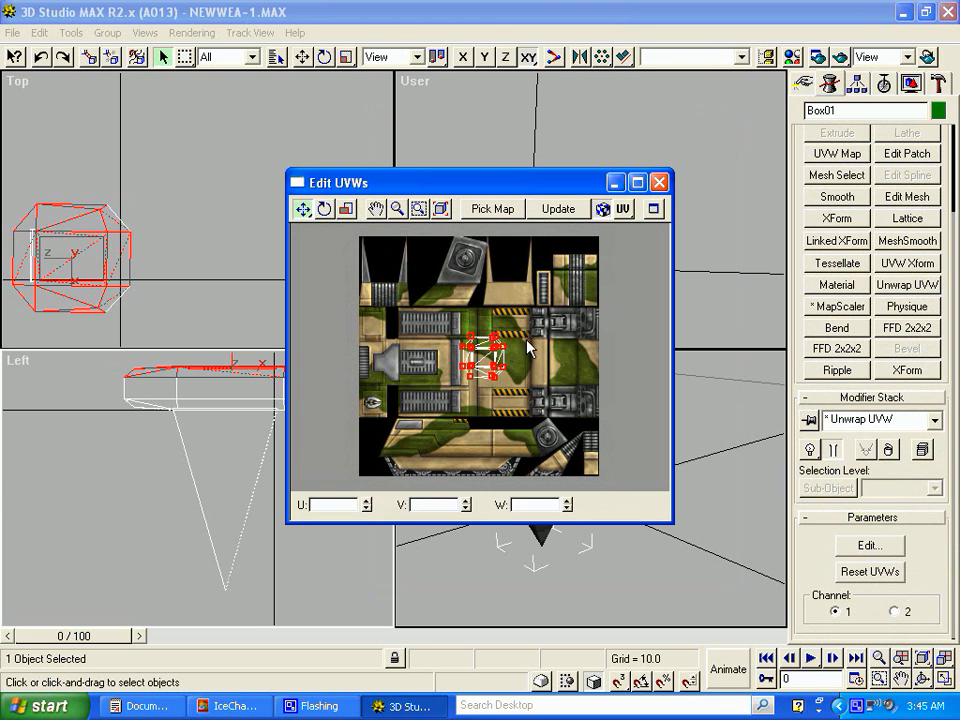
{"action": "left_click_drag", "start_coordinate": [485, 355], "coordinate": [562, 323]}
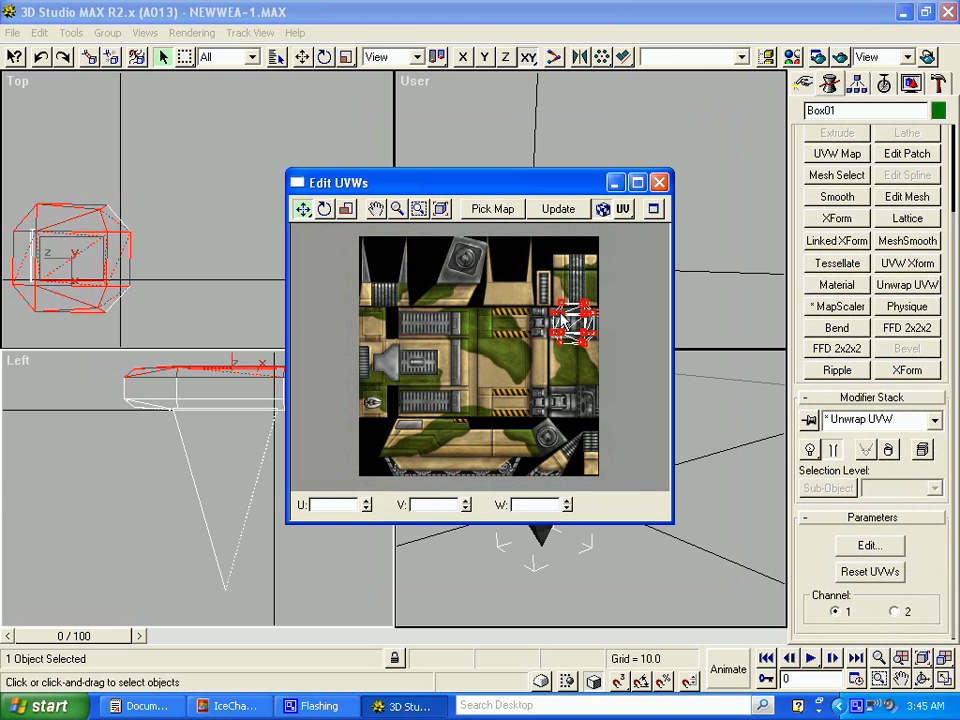
{"action": "mouse_move", "coordinate": [565, 318]}
{"action": "left_mouse_down"}
{"action": "mouse_move", "coordinate": [552, 388]}
{"action": "mouse_move", "coordinate": [561, 319]}
{"action": "left_mouse_up"}
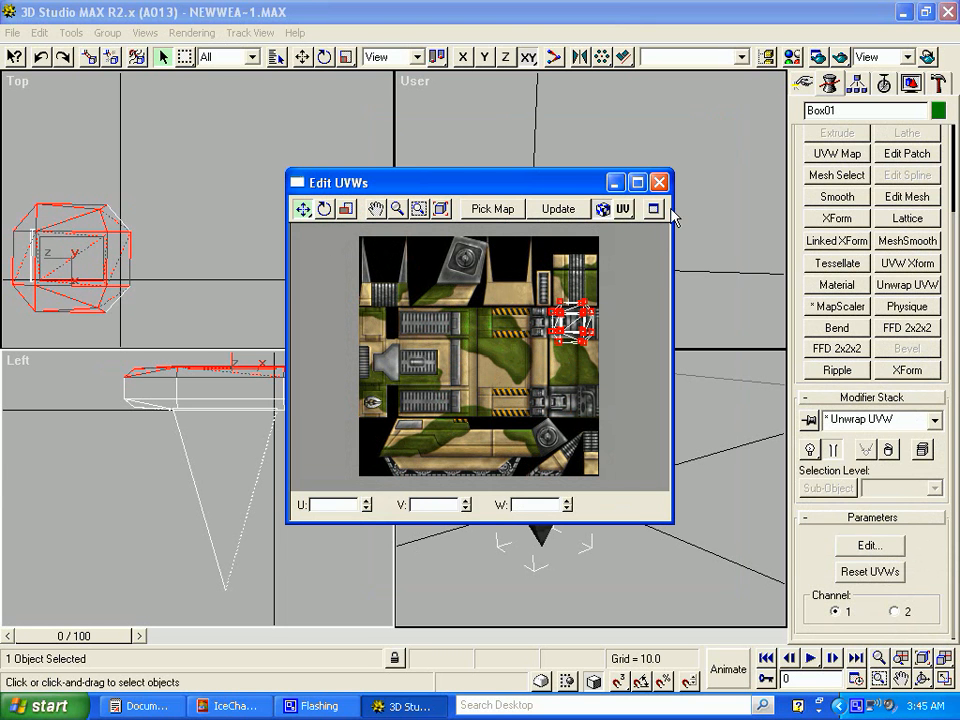
{"action": "left_click", "coordinate": [659, 182]}
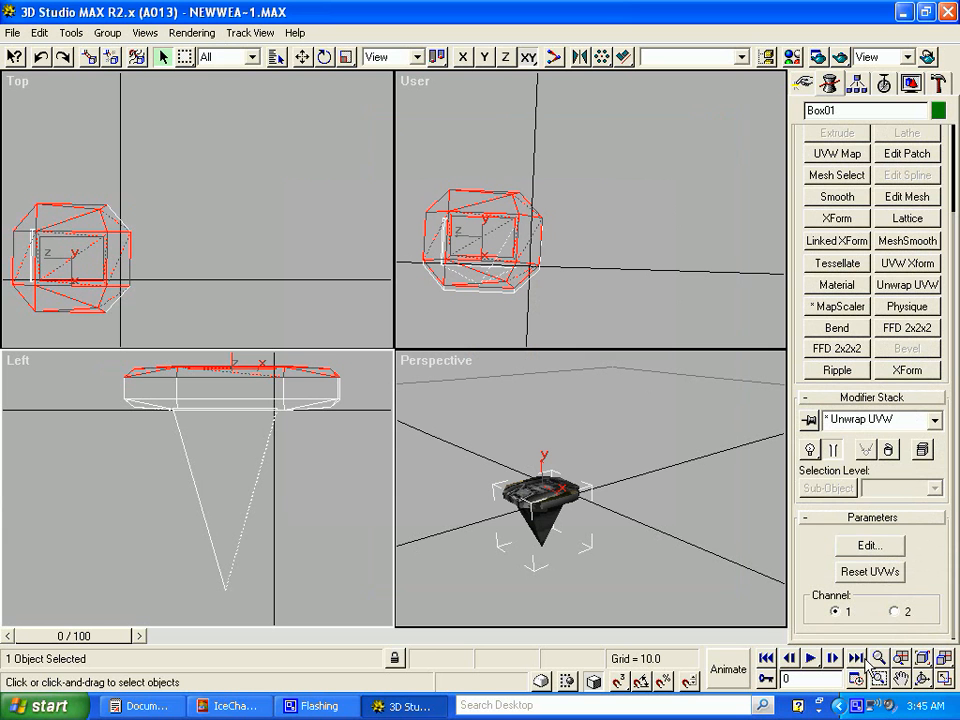
Orbit the Perspective view to see the block from above, render a single frame of it and close the render
{"action": "left_click", "coordinate": [924, 679]}
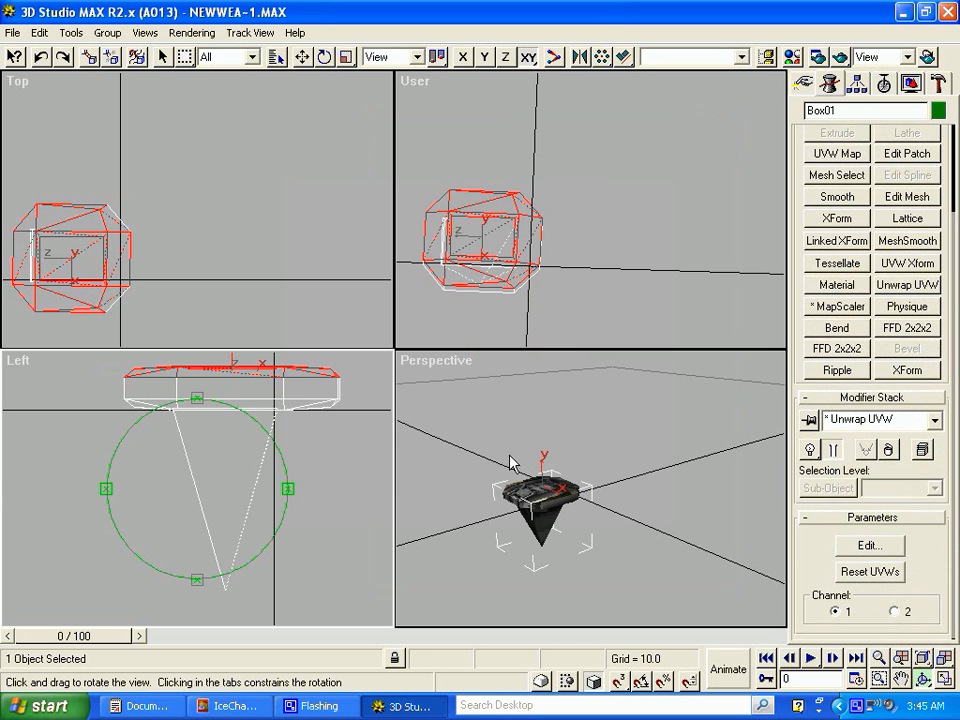
{"action": "left_click", "coordinate": [533, 510]}
{"action": "left_click_drag", "start_coordinate": [533, 510], "coordinate": [583, 561]}
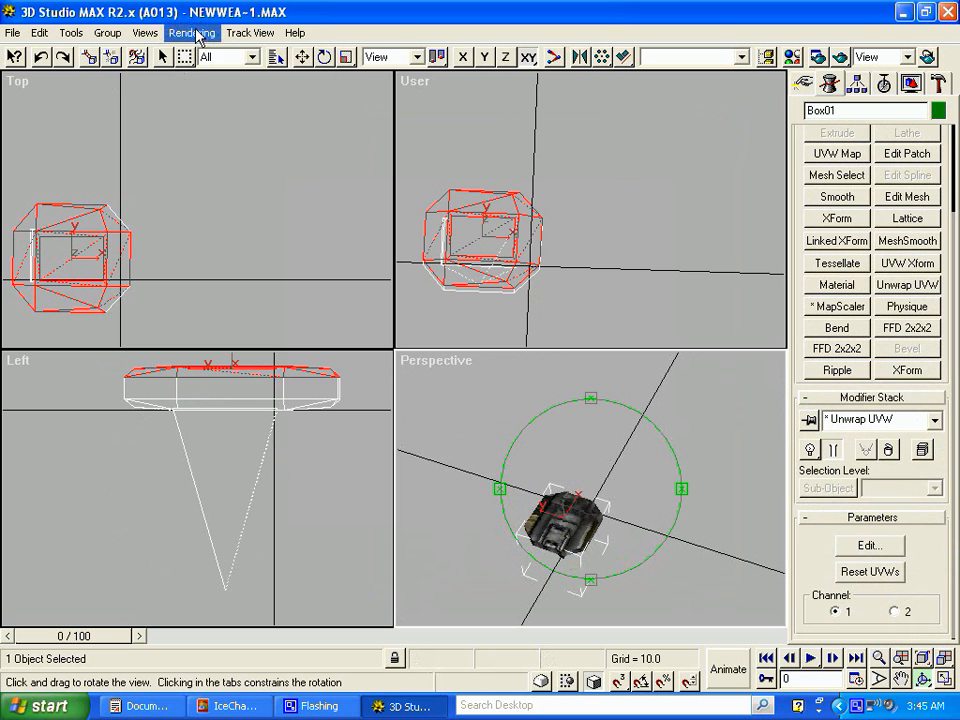
{"action": "left_click", "coordinate": [191, 32]}
{"action": "left_click", "coordinate": [258, 52]}
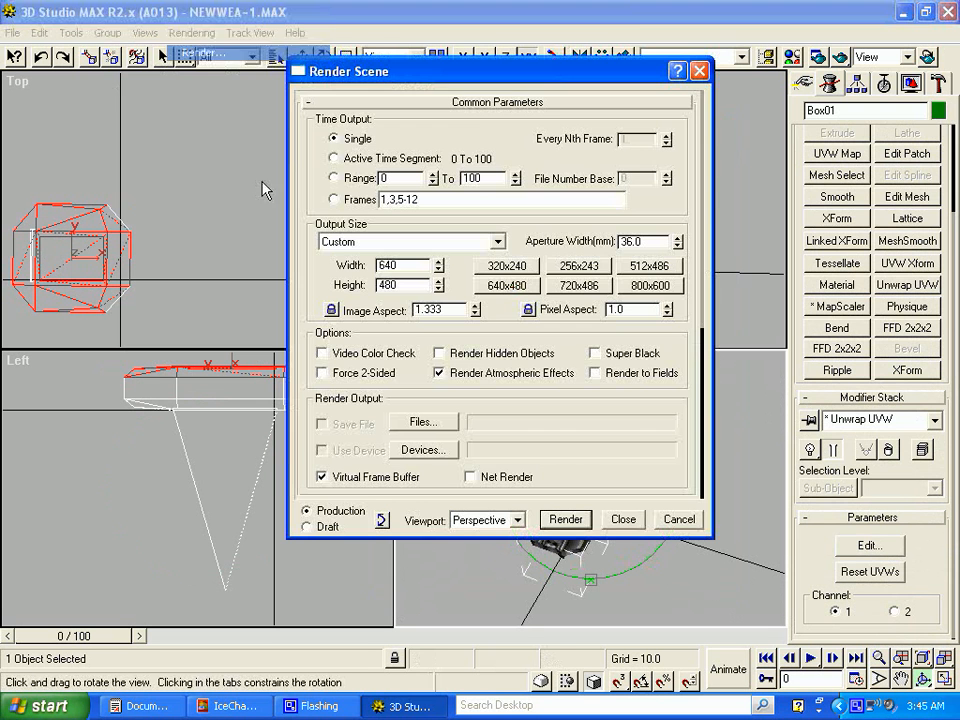
{"action": "left_click", "coordinate": [562, 519]}
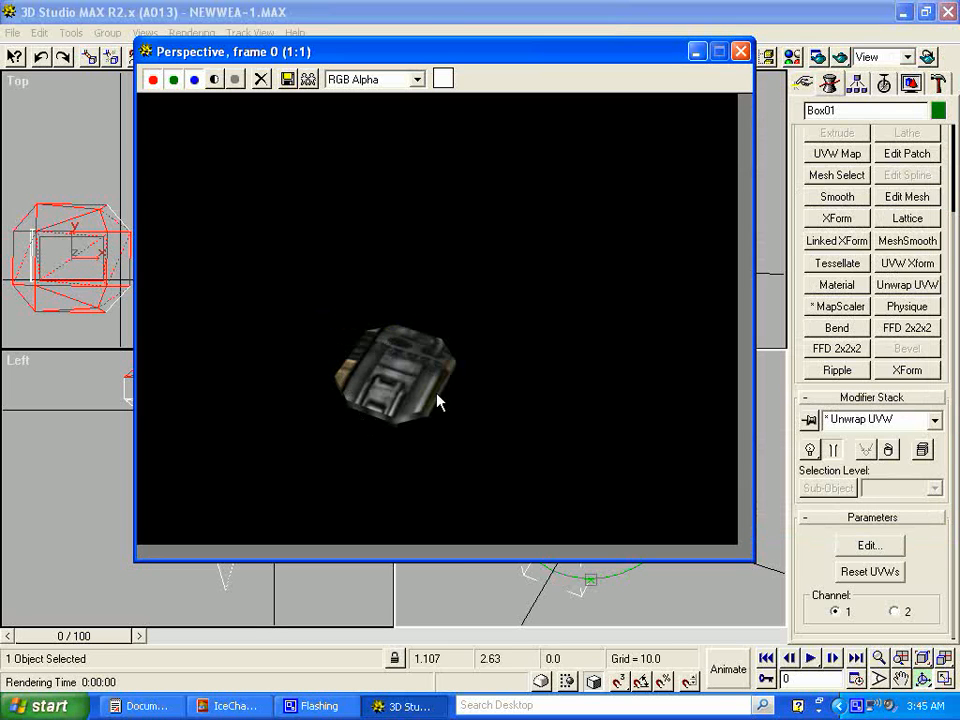
{"action": "left_click", "coordinate": [739, 51]}
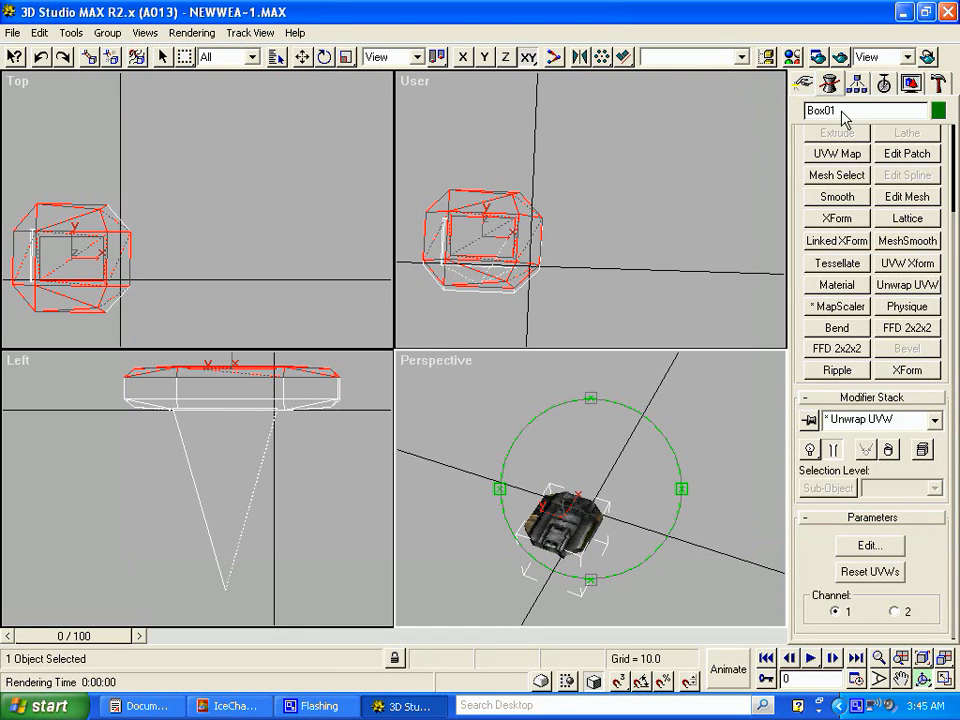
{"action": "right_click", "coordinate": [857, 707]}
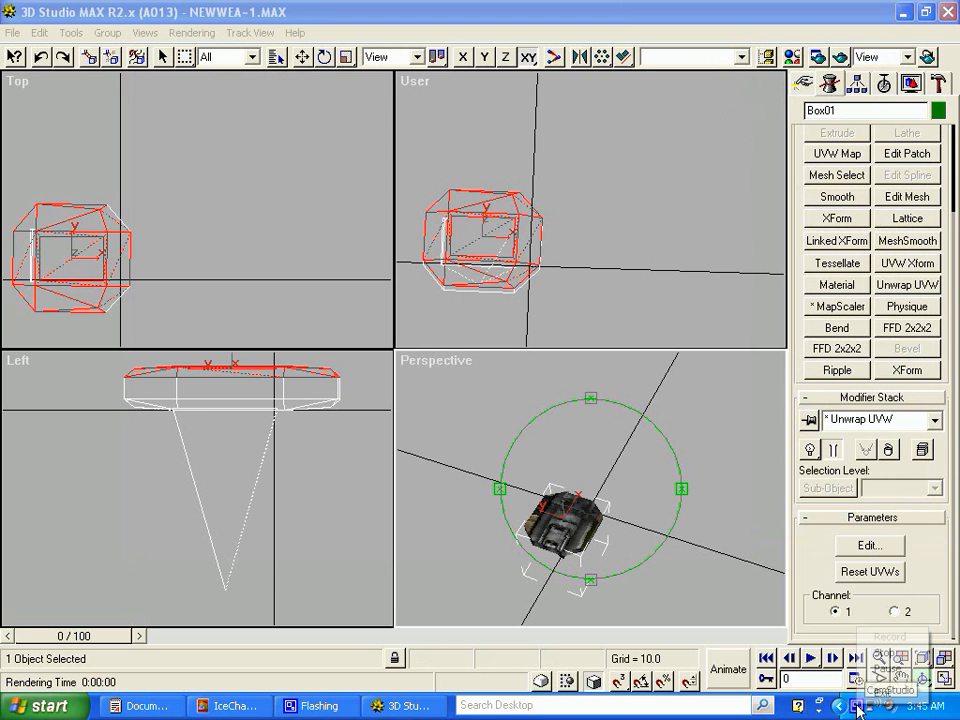